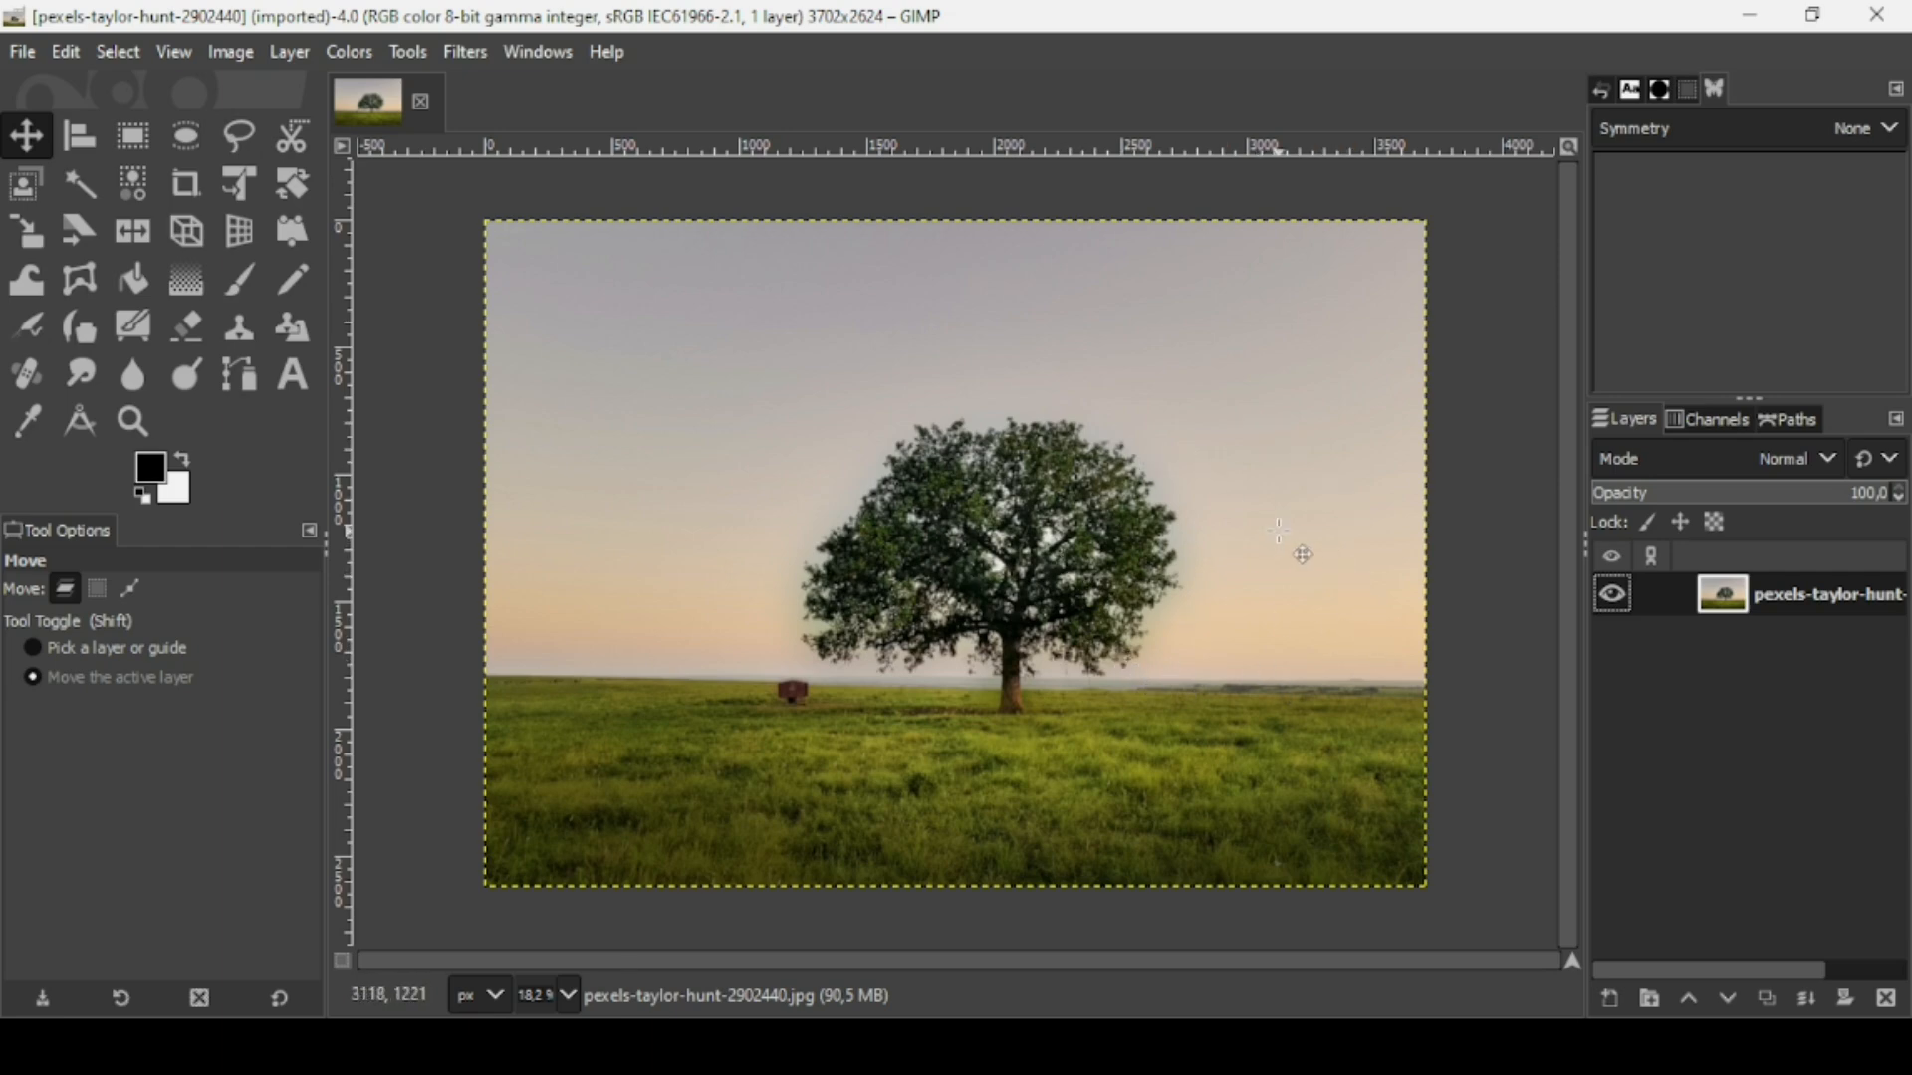
# Scale the image down to 1851 × 1312 pixels.
pyautogui.scroll(1, 1089, 609)
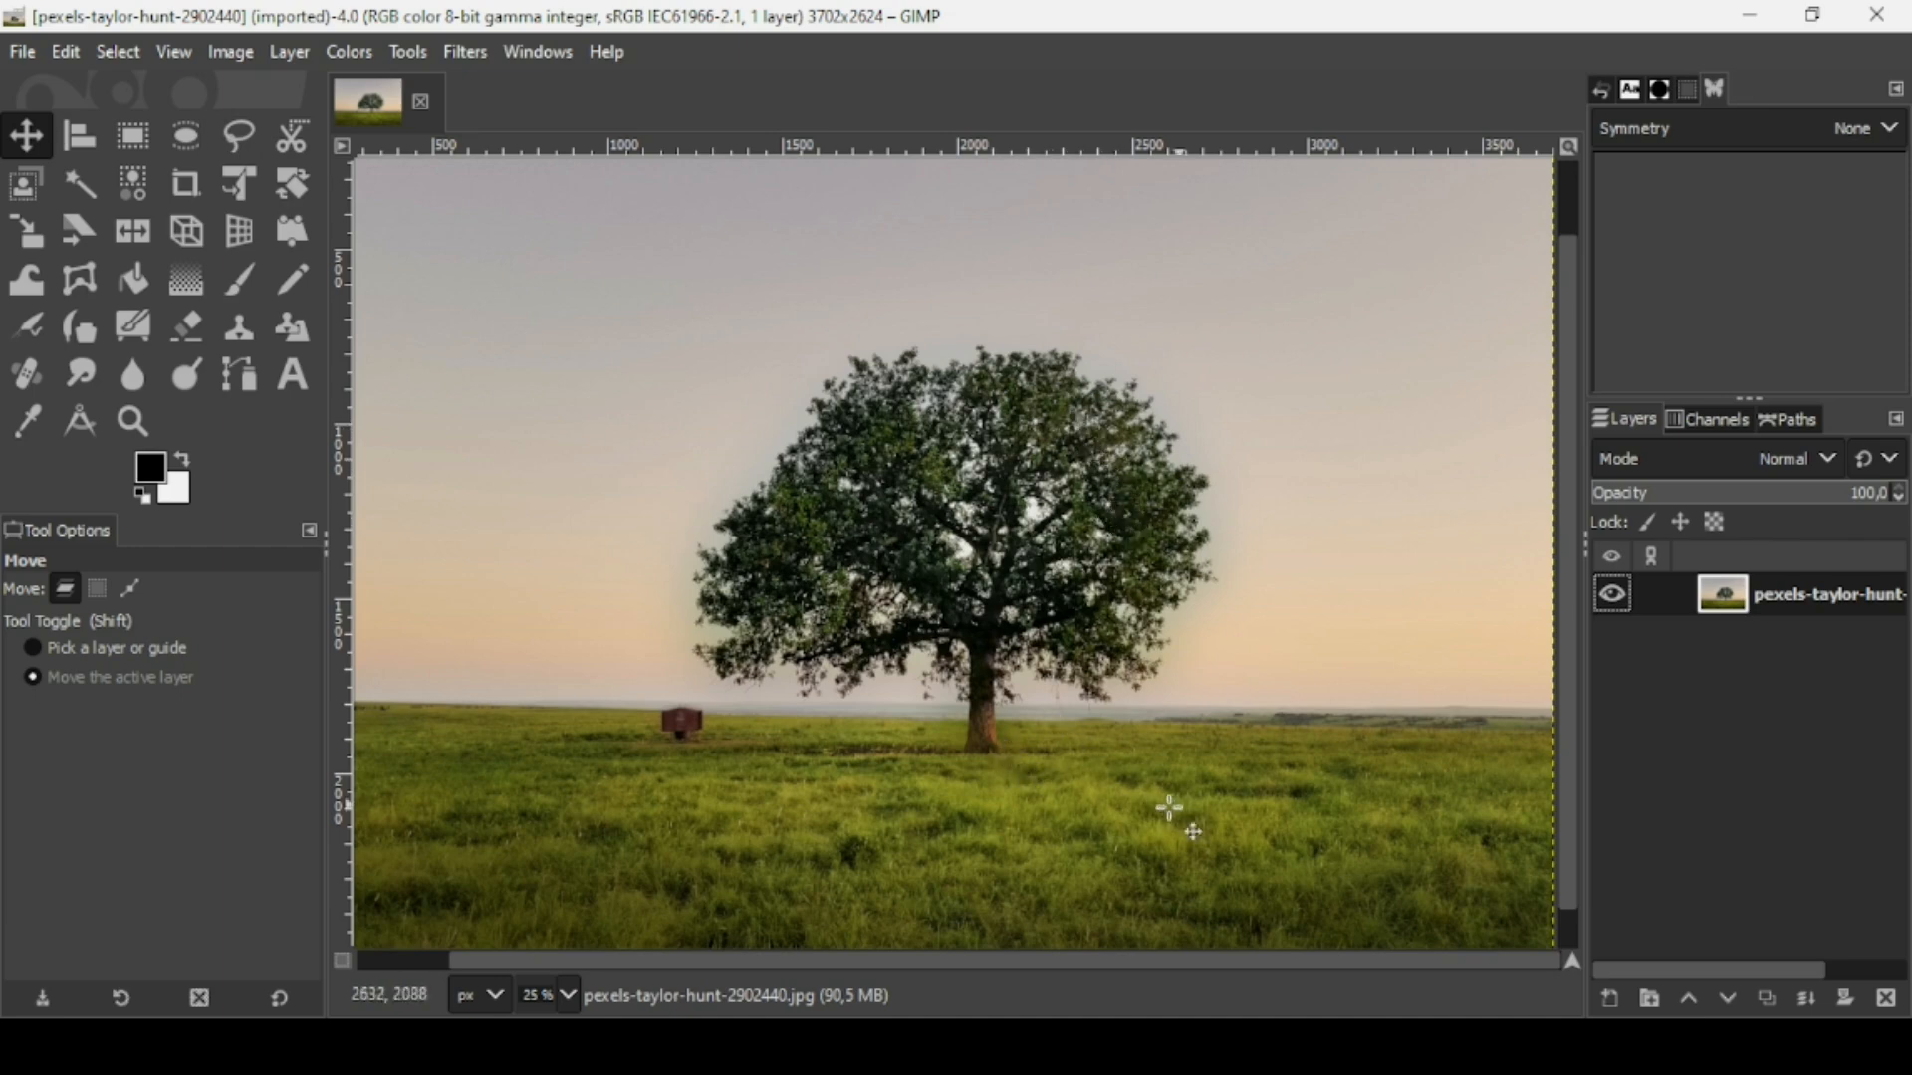
pyautogui.scroll(-1, 1104, 801)
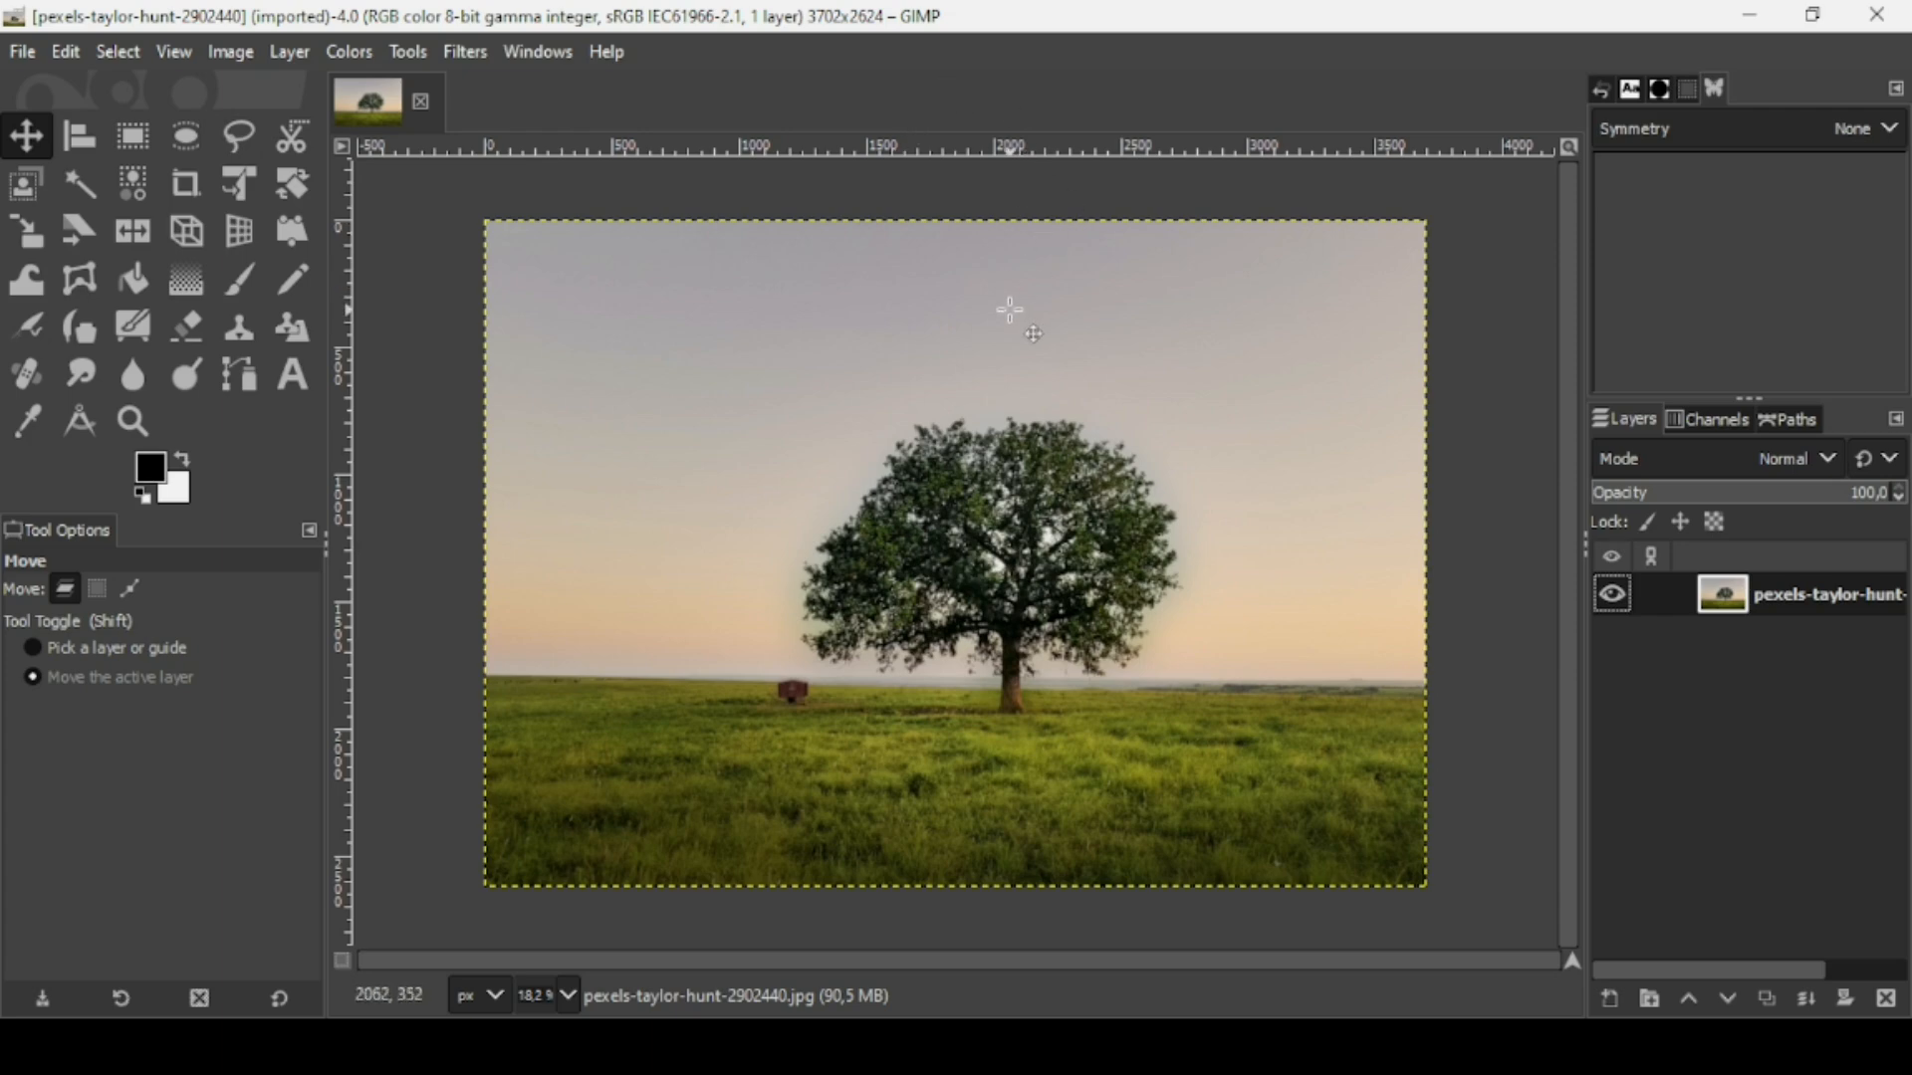
pyautogui.click(239, 55)
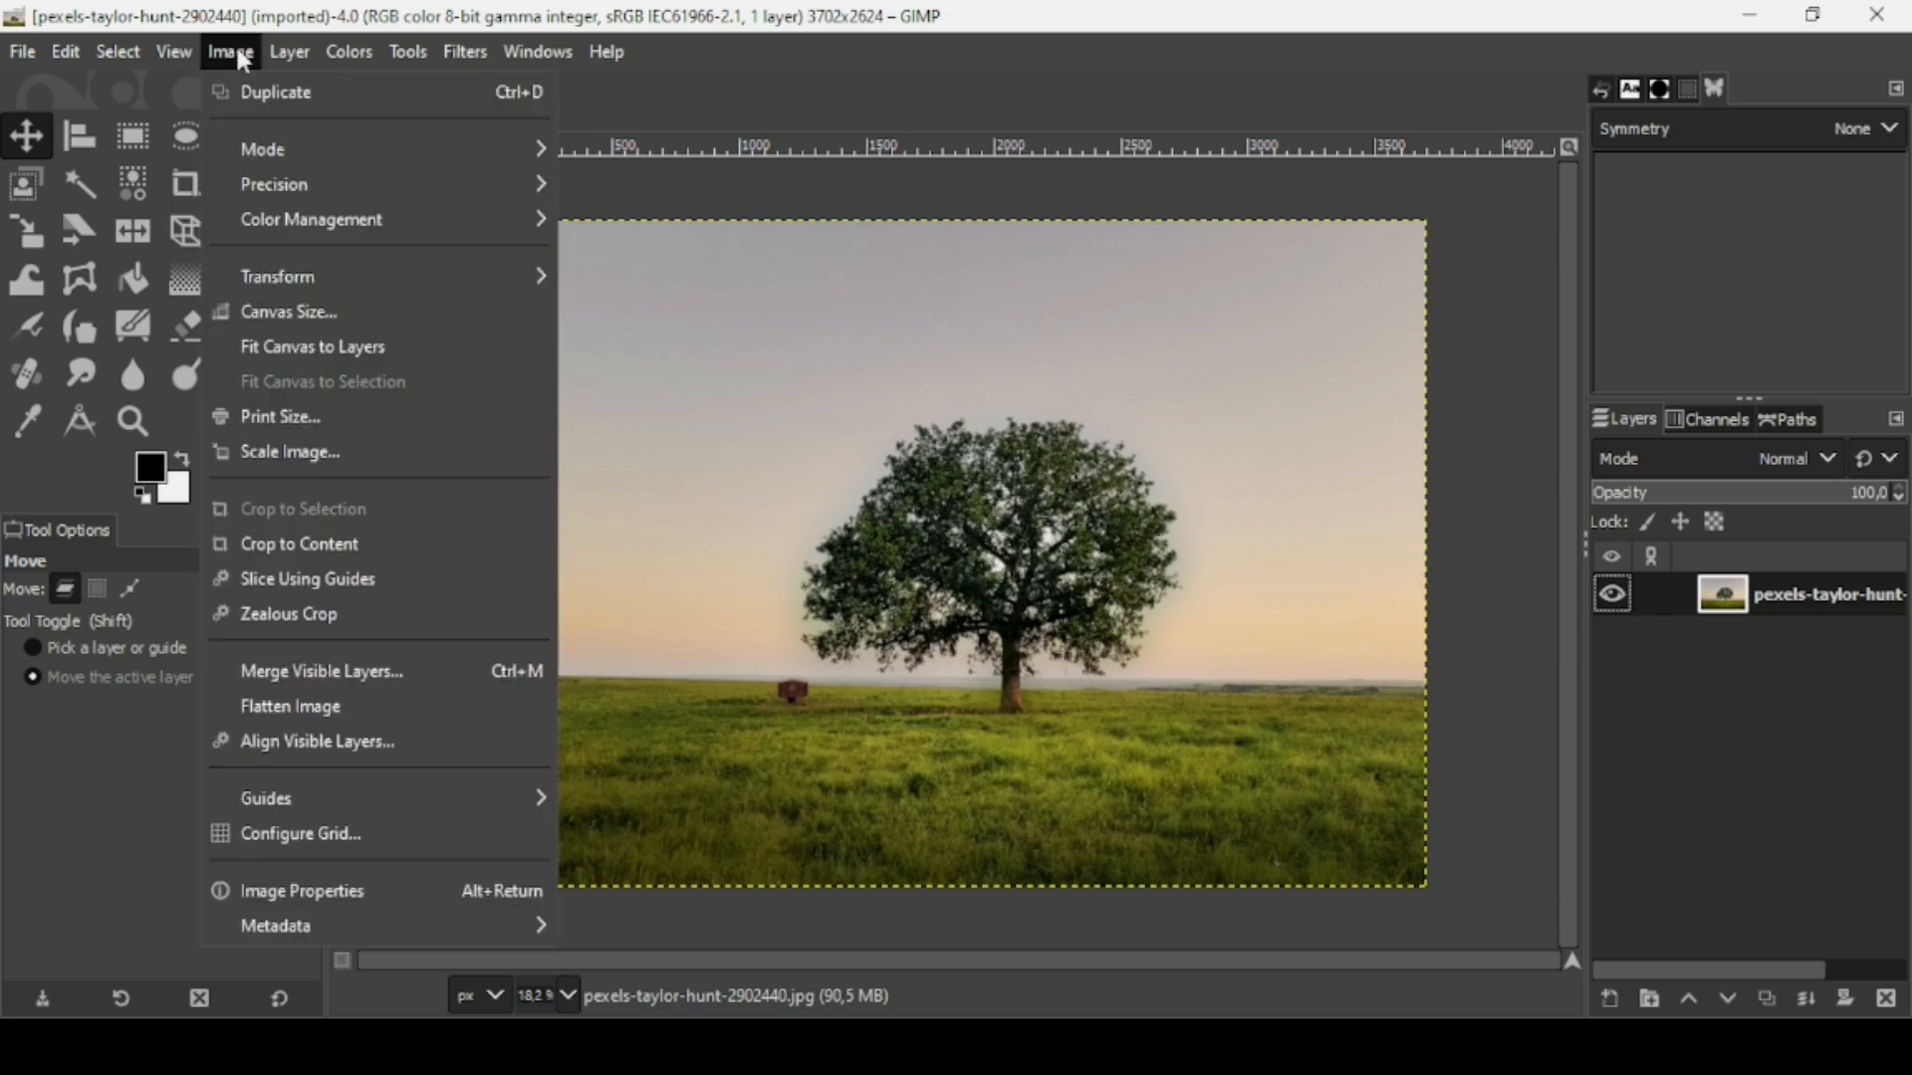
pyautogui.click(296, 451)
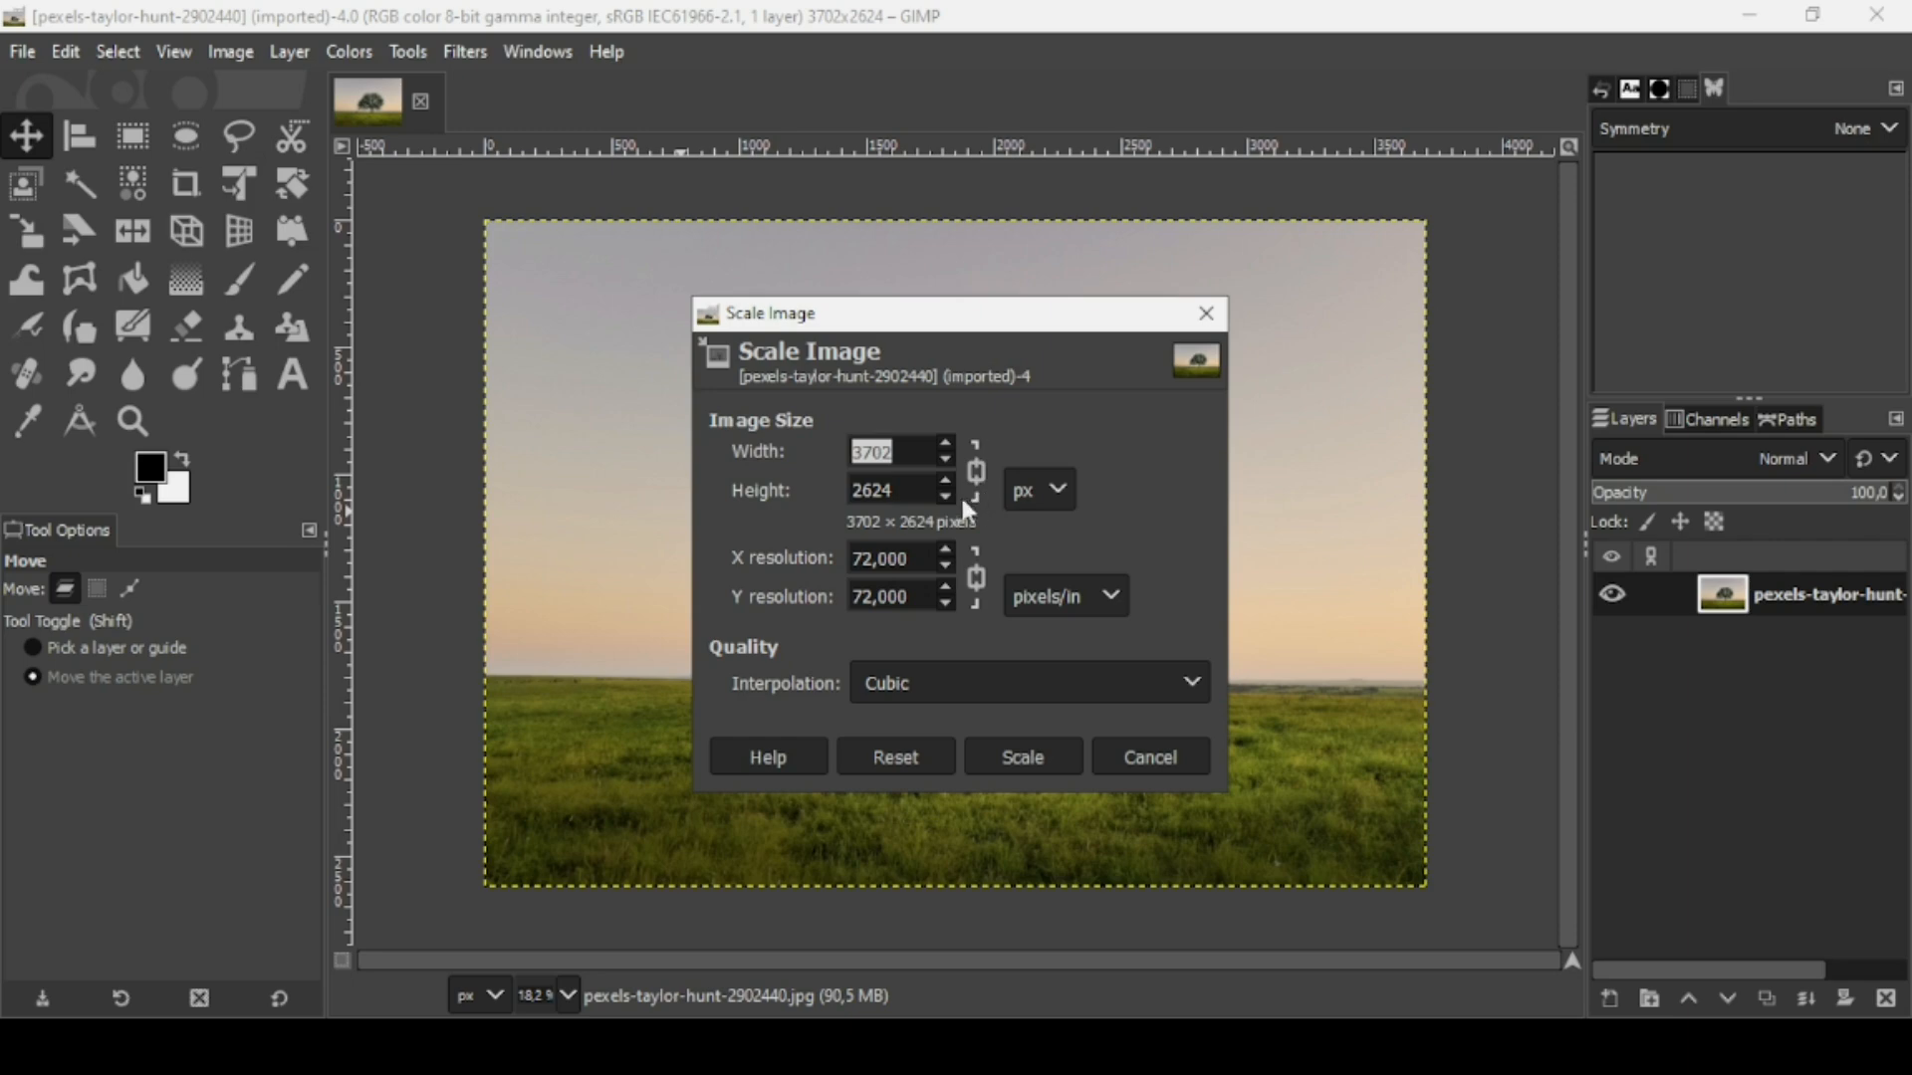
pyautogui.click(930, 457)
pyautogui.press('Tab')
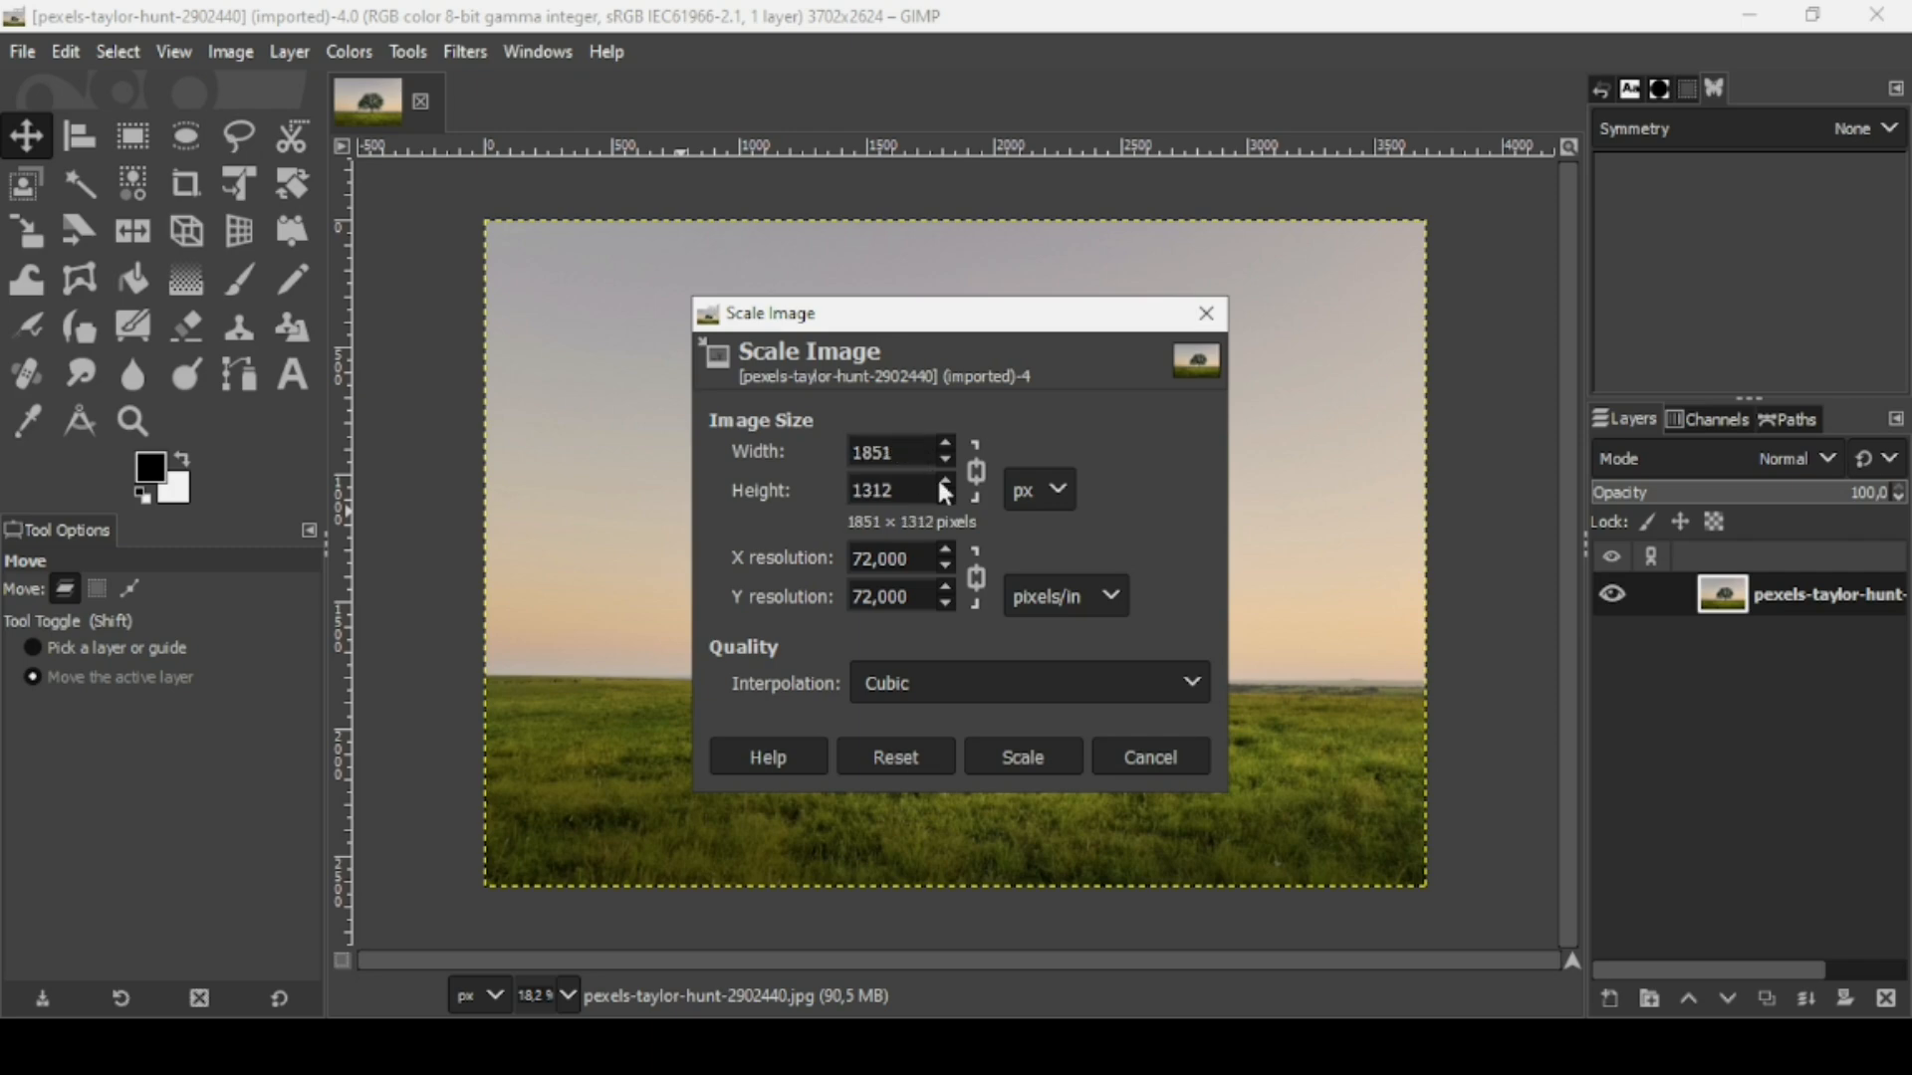
pyautogui.click(1036, 754)
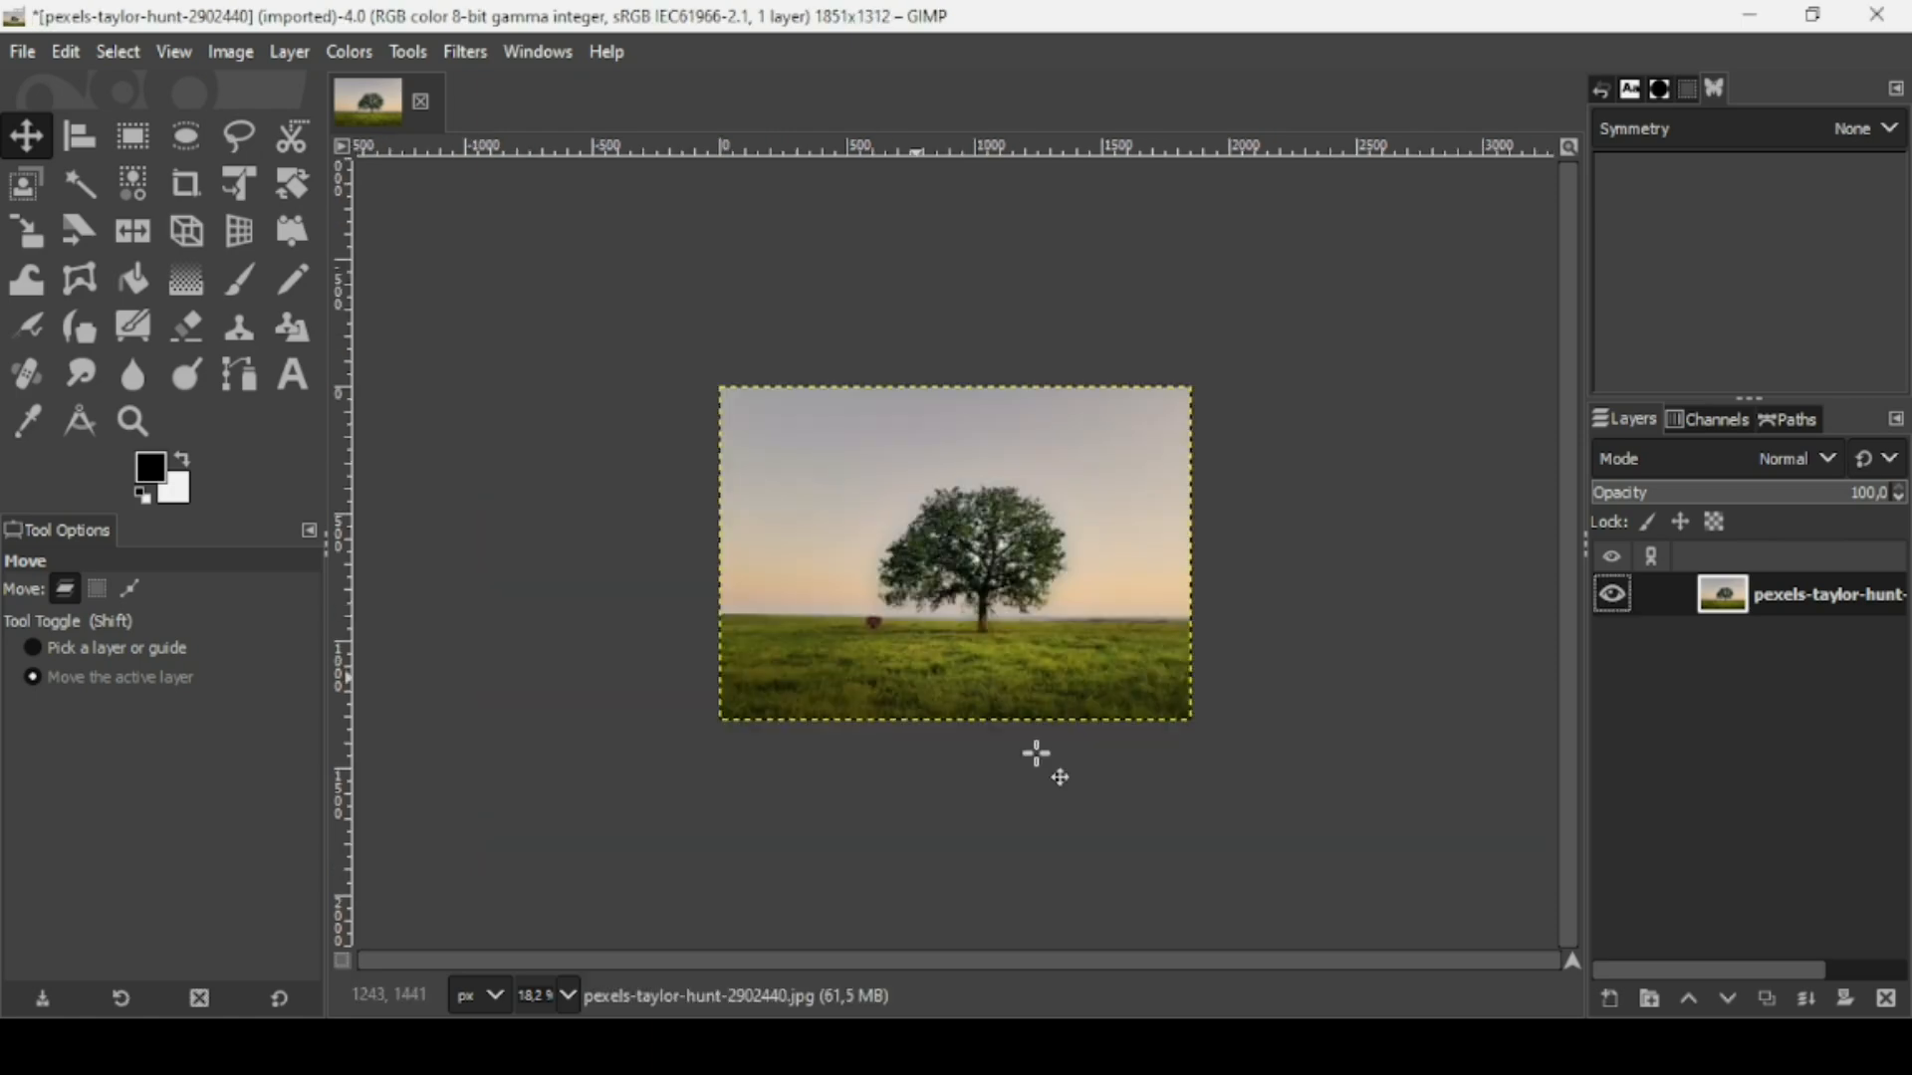
# Duplicate the photo layer and desaturate the copy completely with a Saturation scale of 0.
pyautogui.press('+')
pyautogui.press('+')
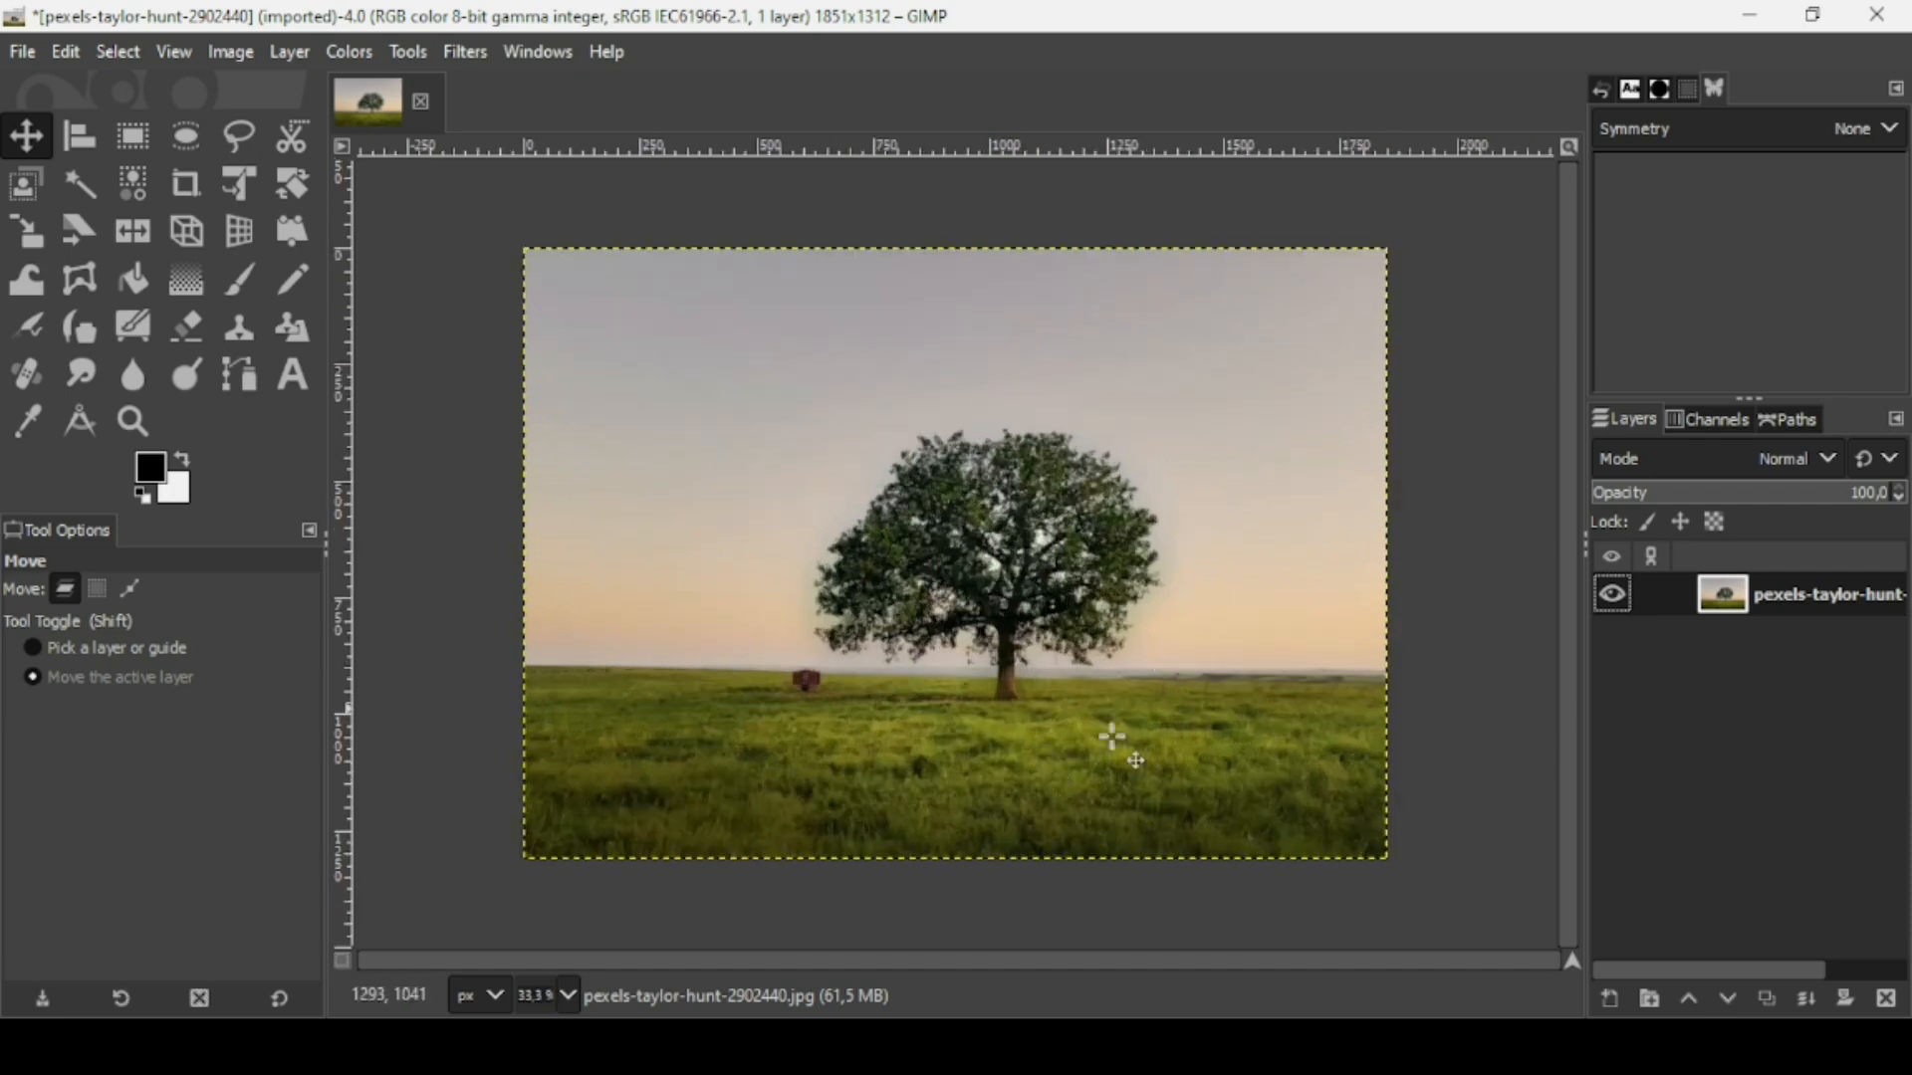
pyautogui.click(1767, 1000)
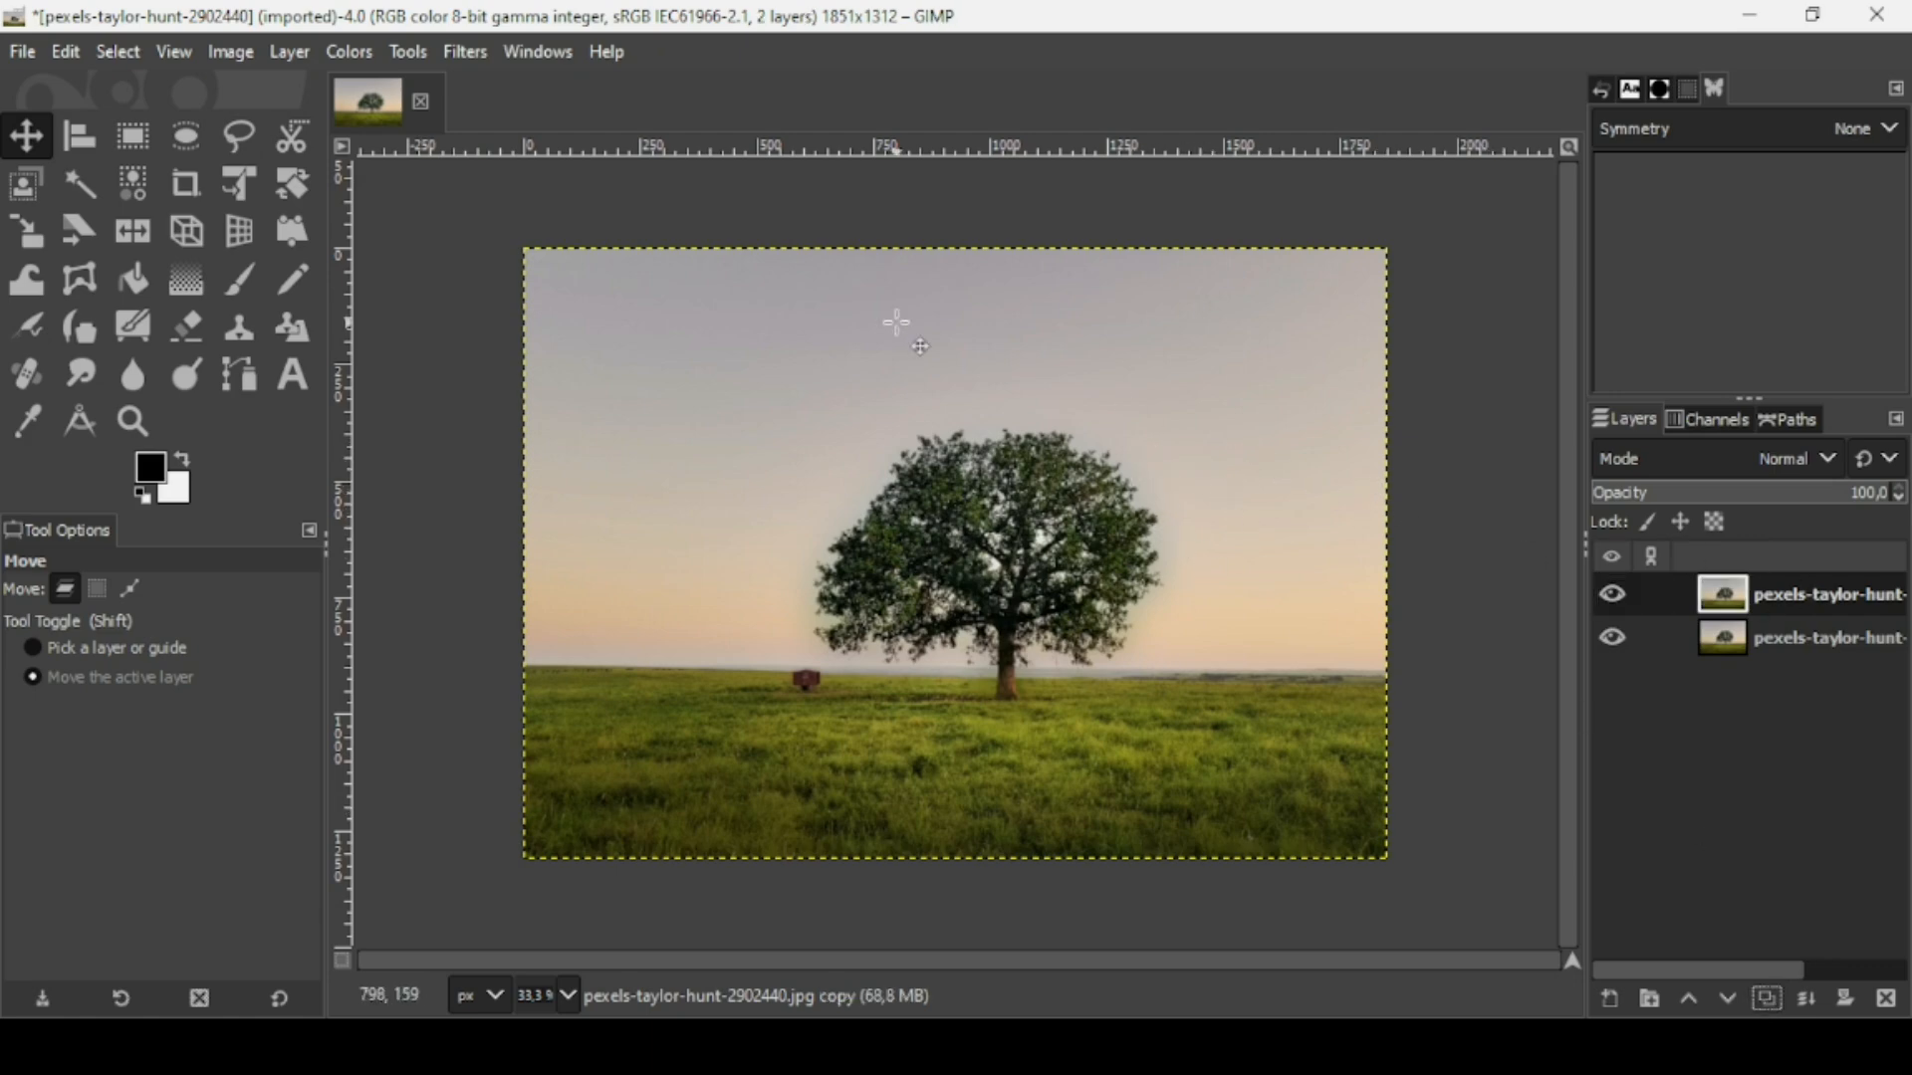
pyautogui.click(351, 49)
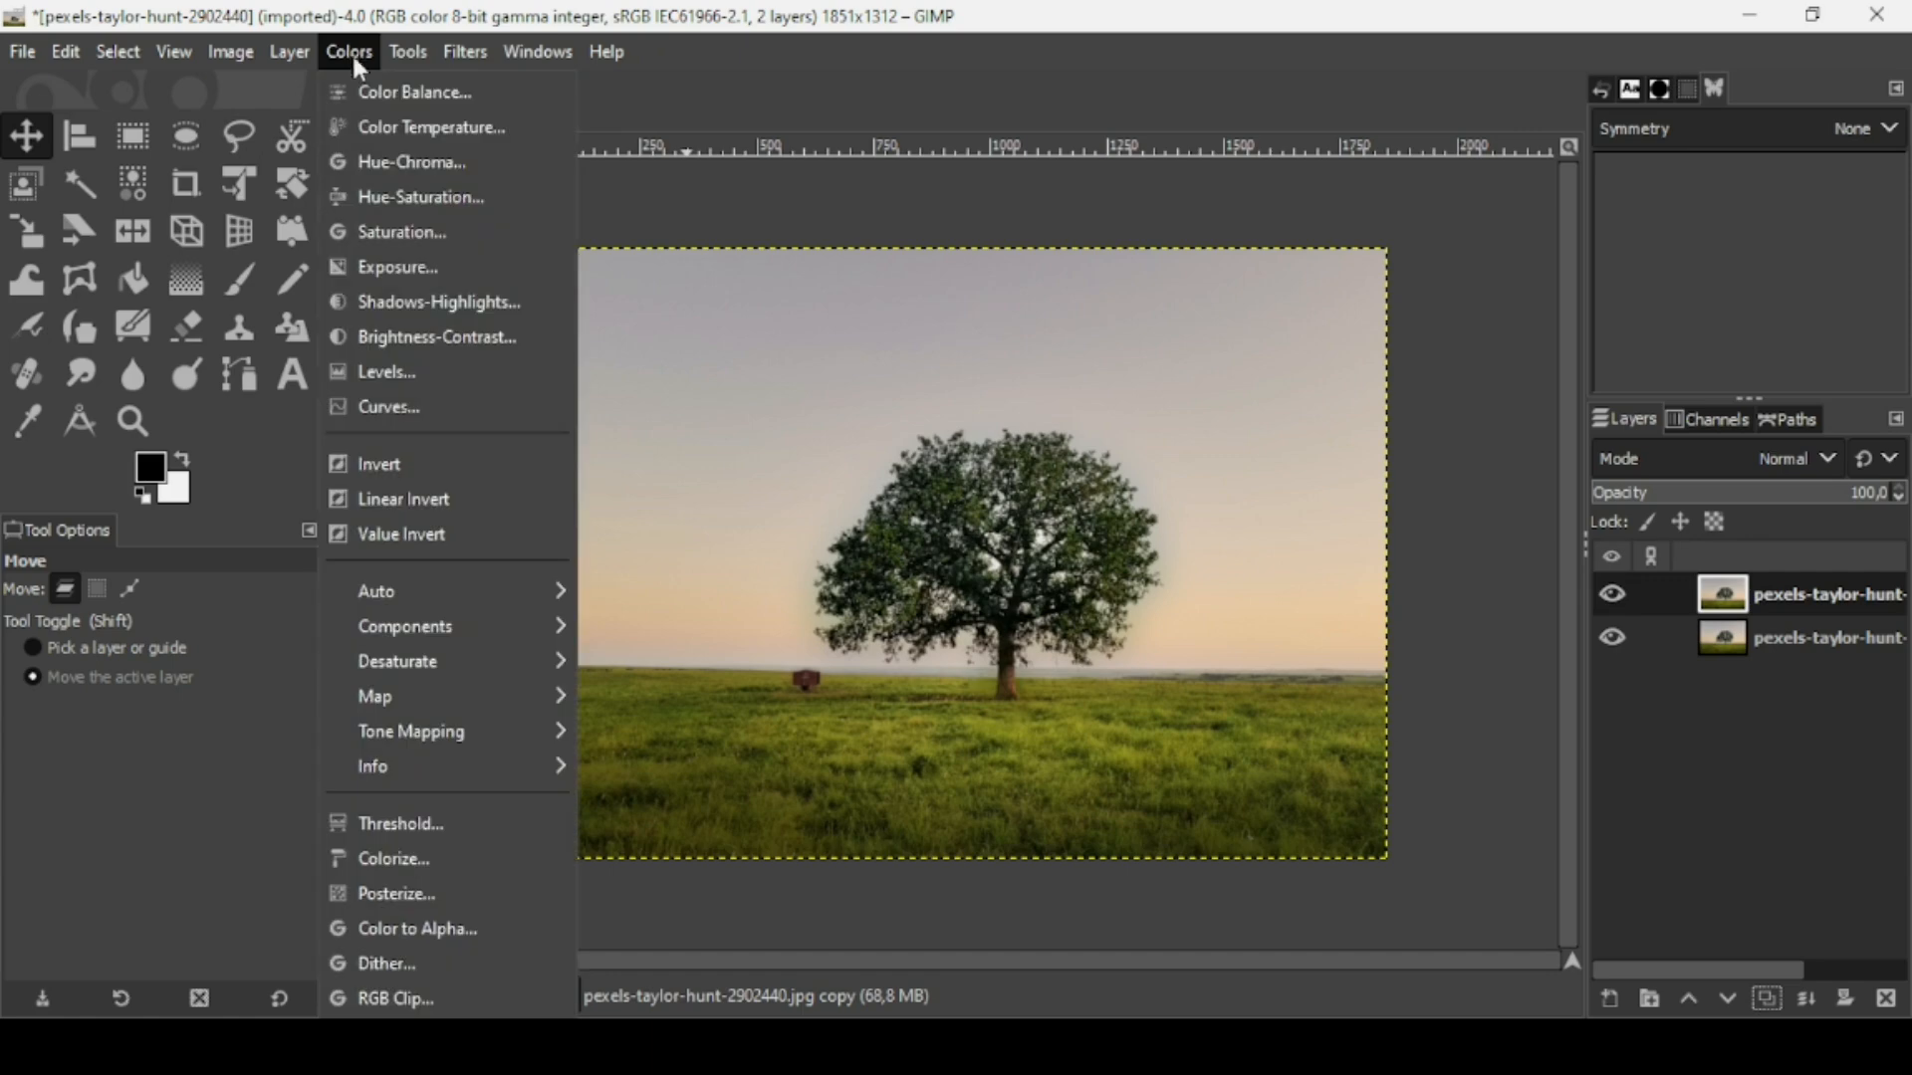
pyautogui.click(401, 234)
pyautogui.moveTo(946, 159); pyautogui.dragTo(320, 154)
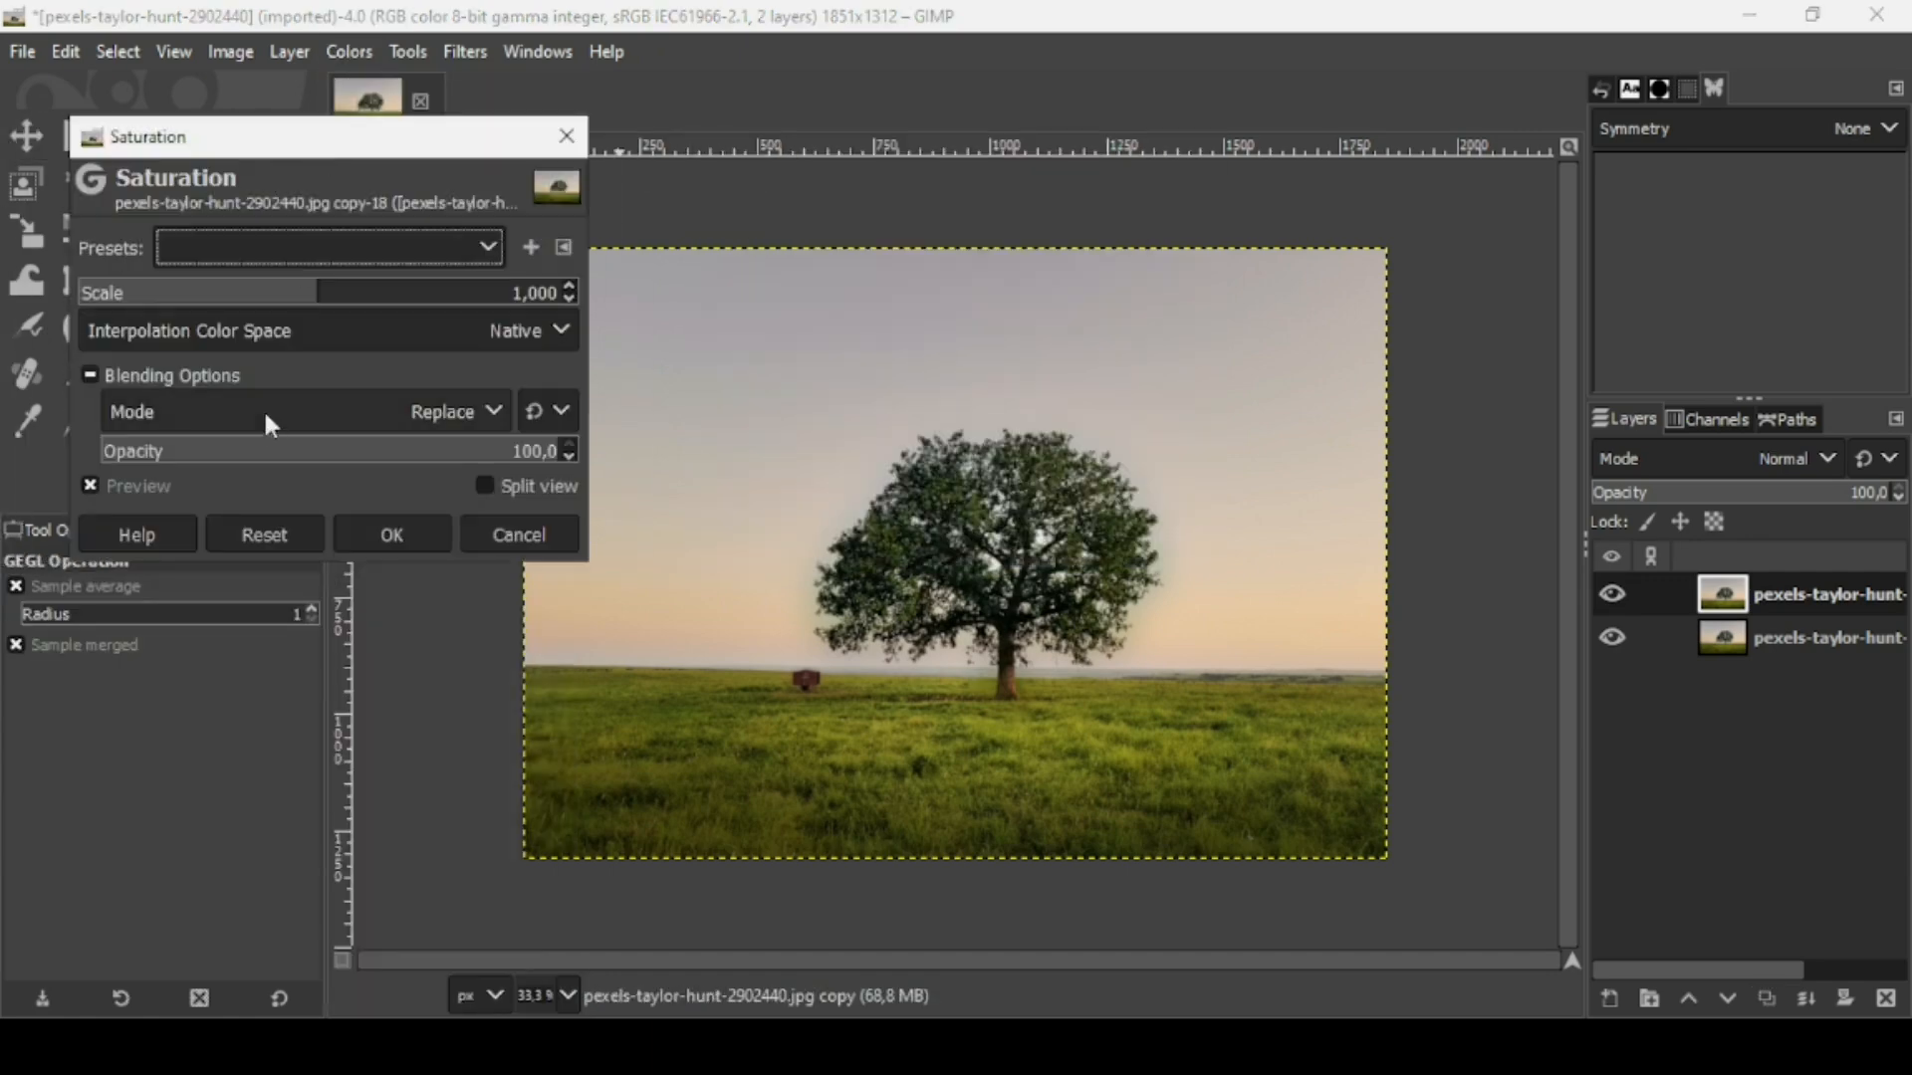
pyautogui.moveTo(298, 292); pyautogui.dragTo(8, 289)
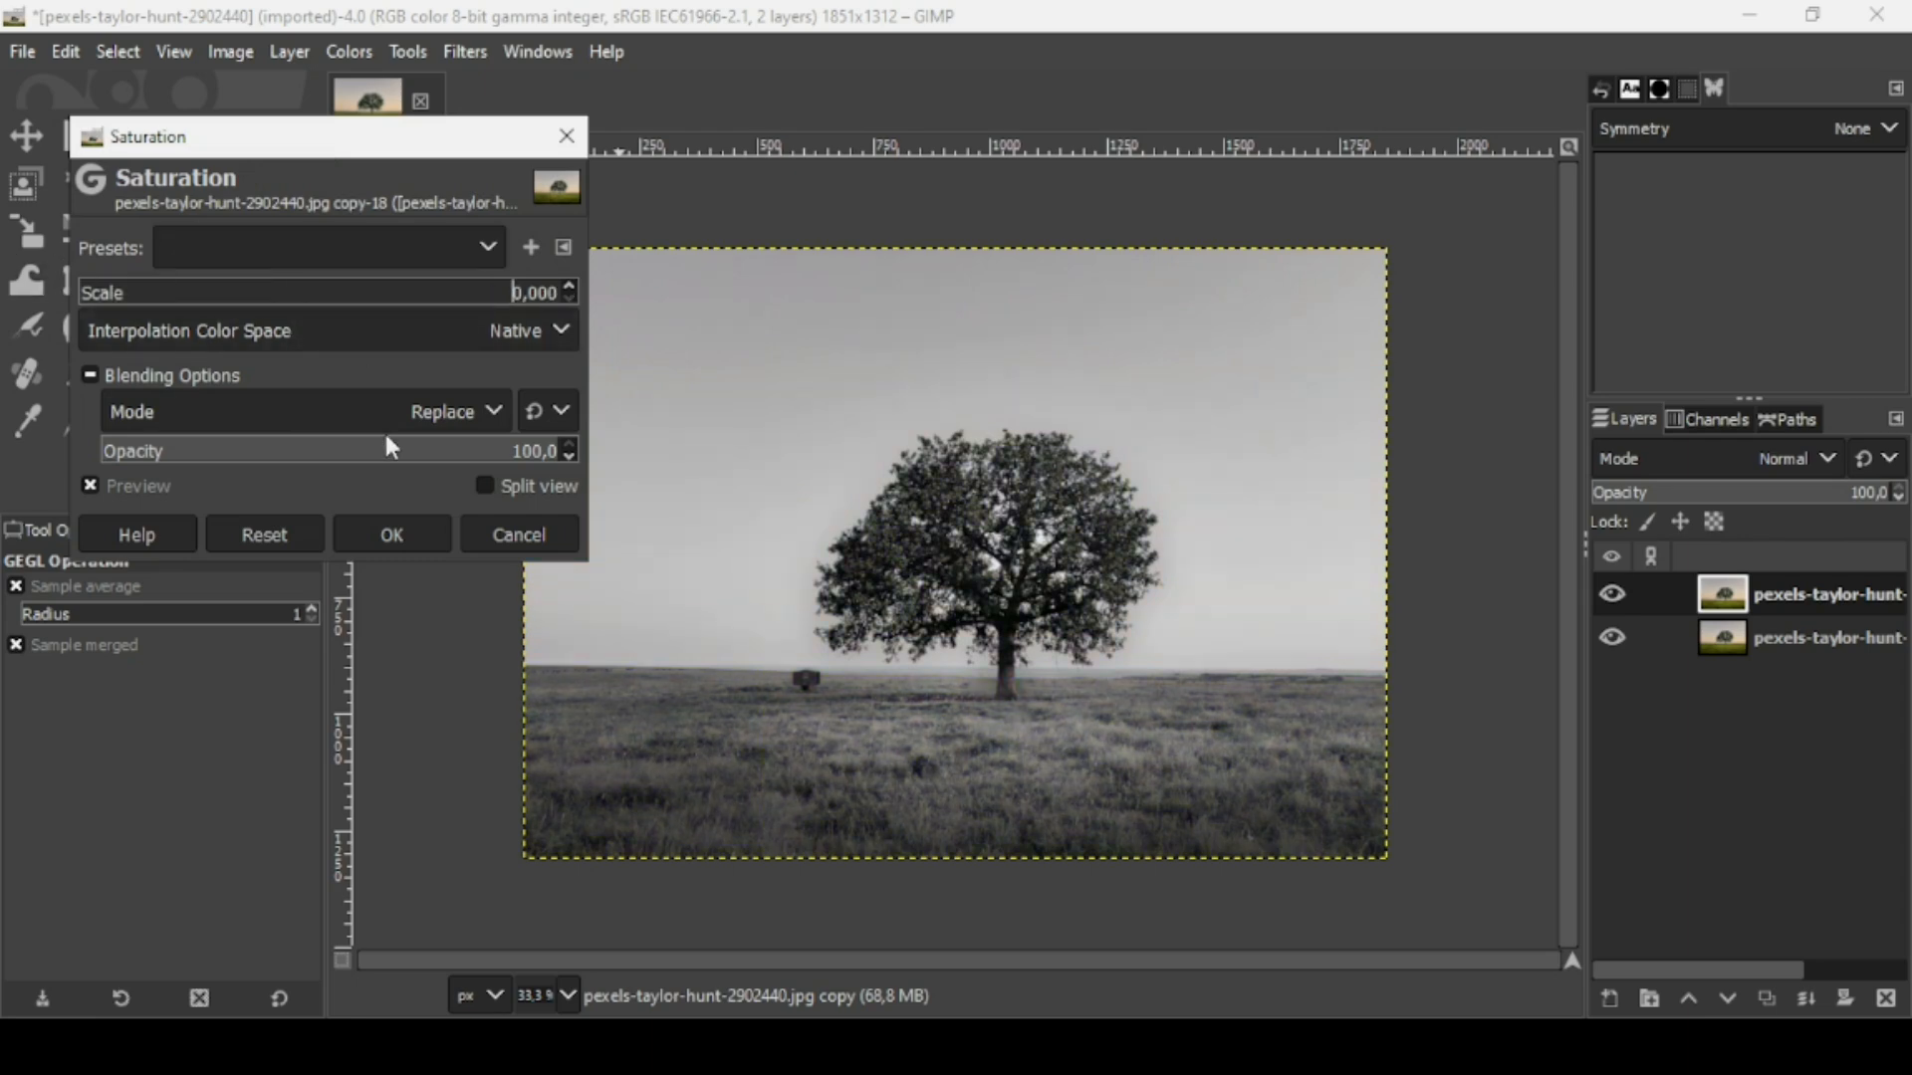
pyautogui.click(392, 535)
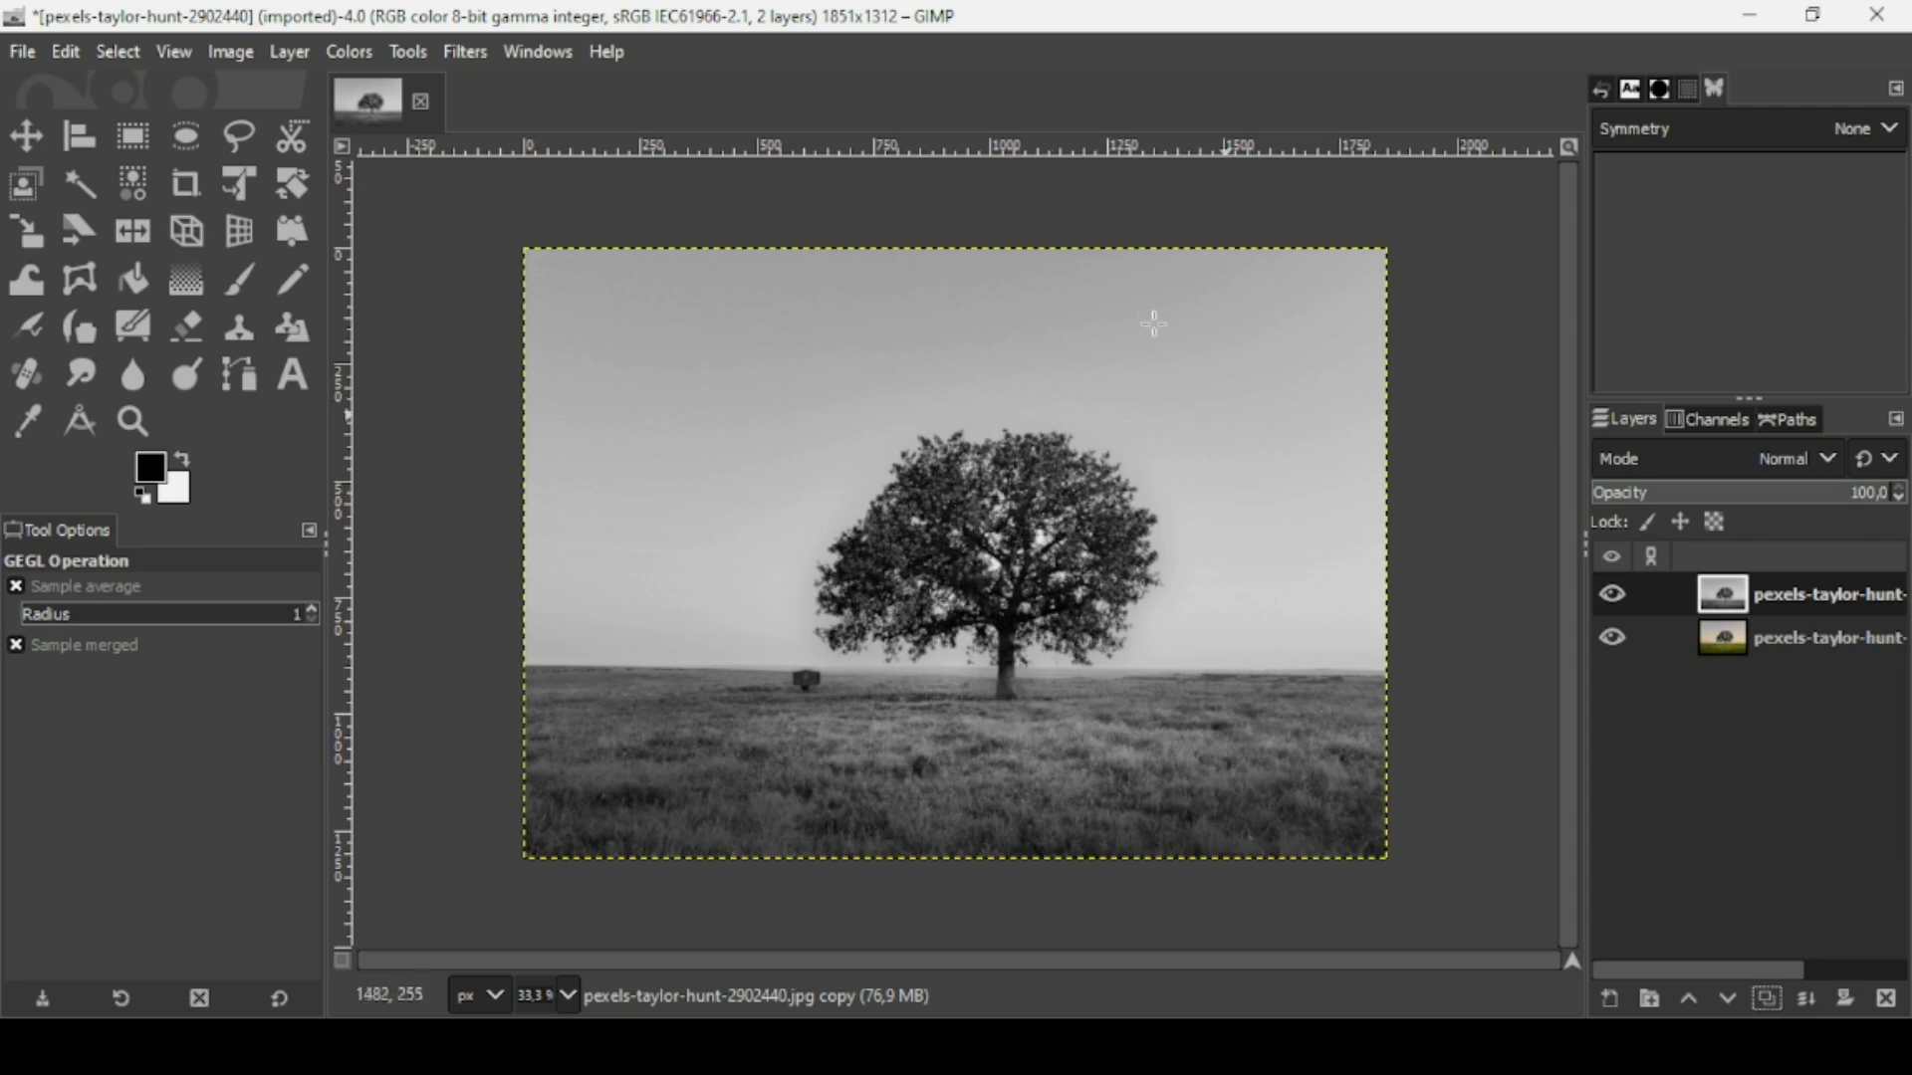
# In Curves for the grayscale copy, move the black point to input 150 and the white point to input 163.
pyautogui.click(351, 56)
pyautogui.click(414, 408)
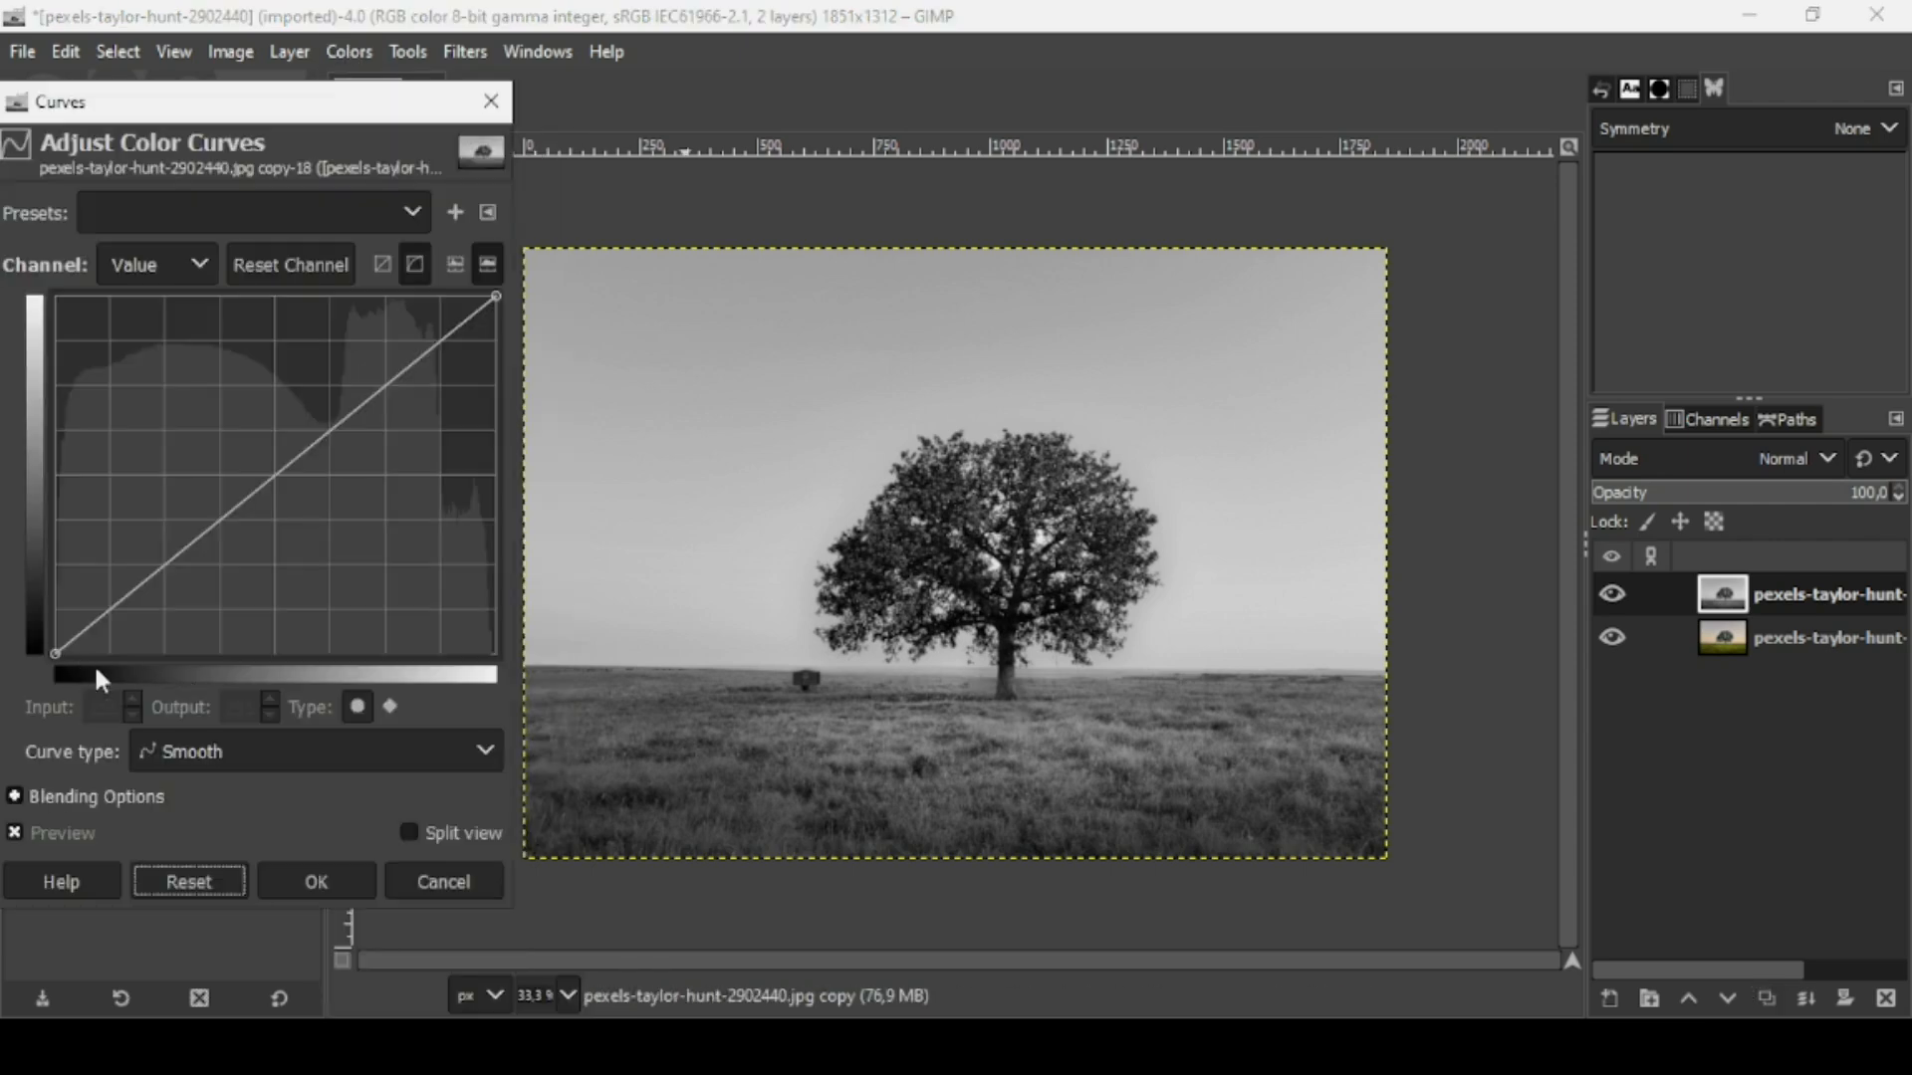
pyautogui.click(510, 298)
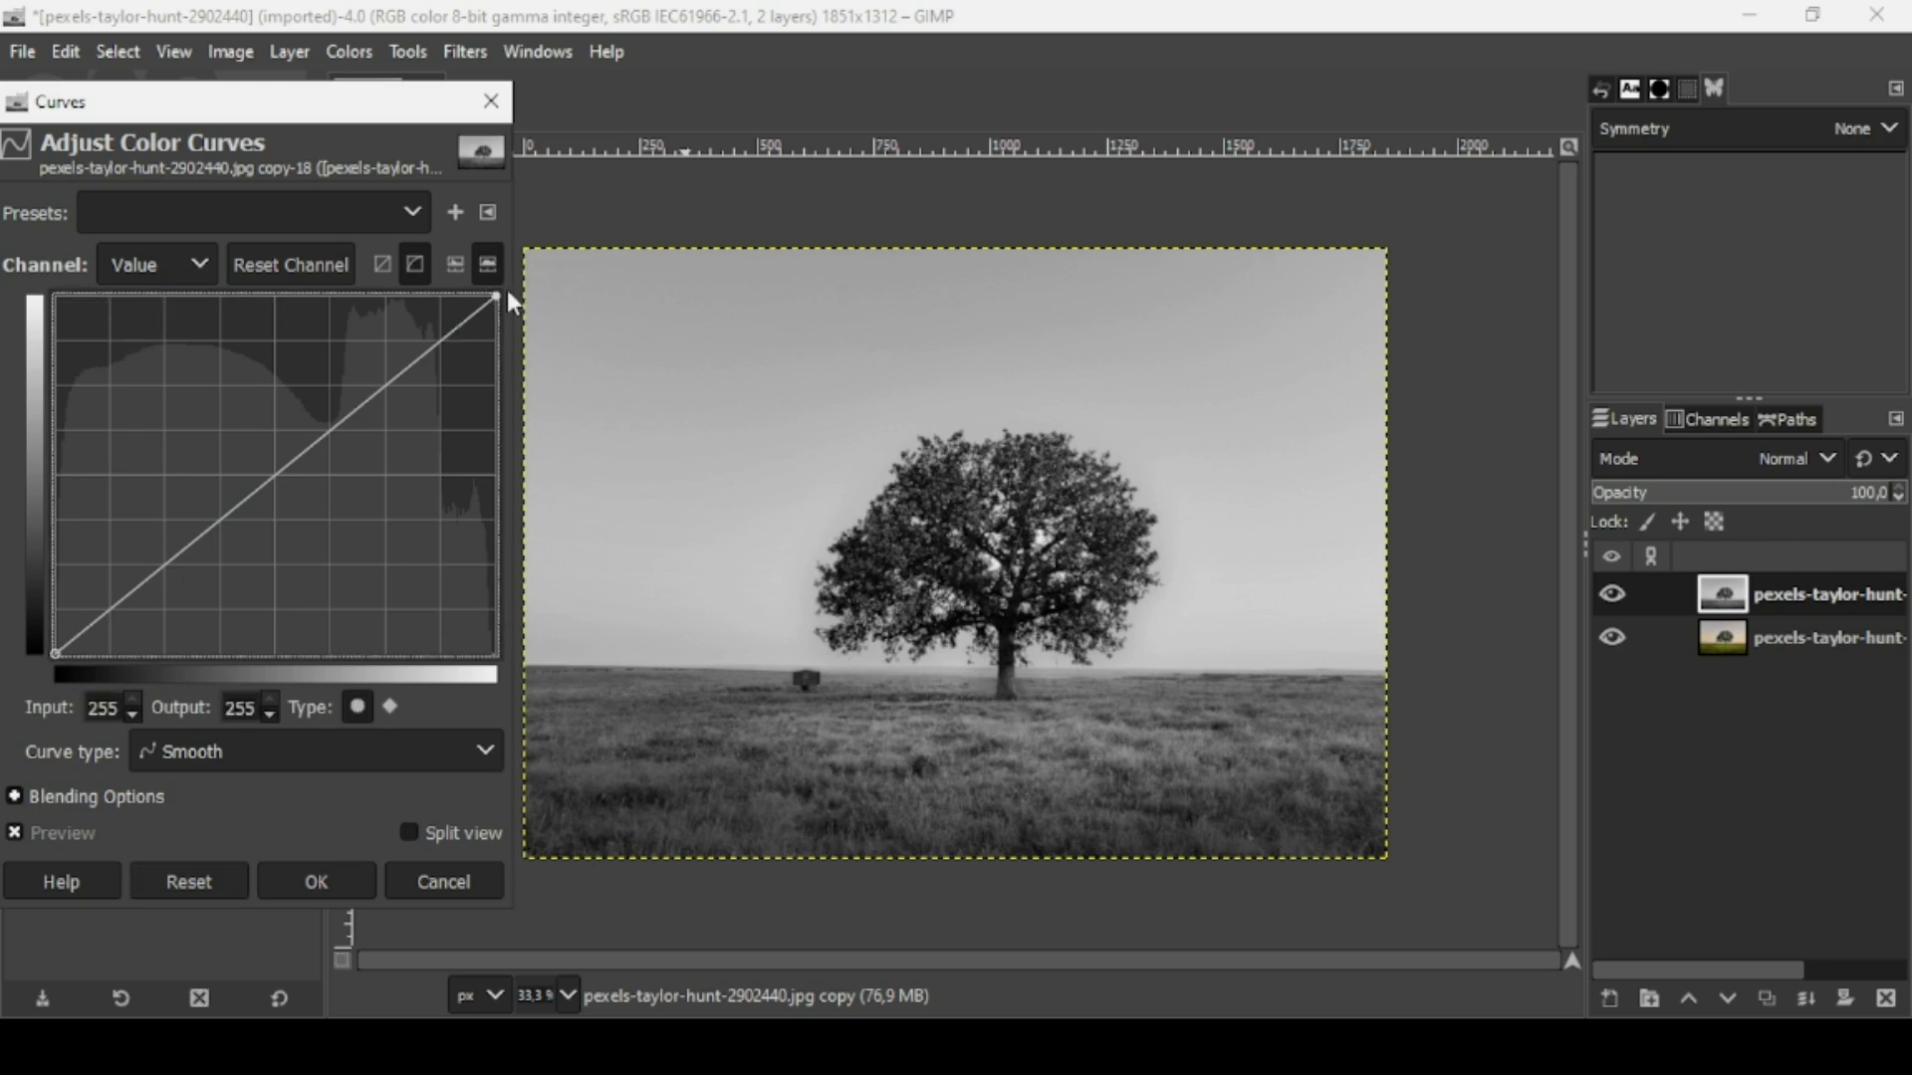
pyautogui.moveTo(63, 654); pyautogui.dragTo(319, 696)
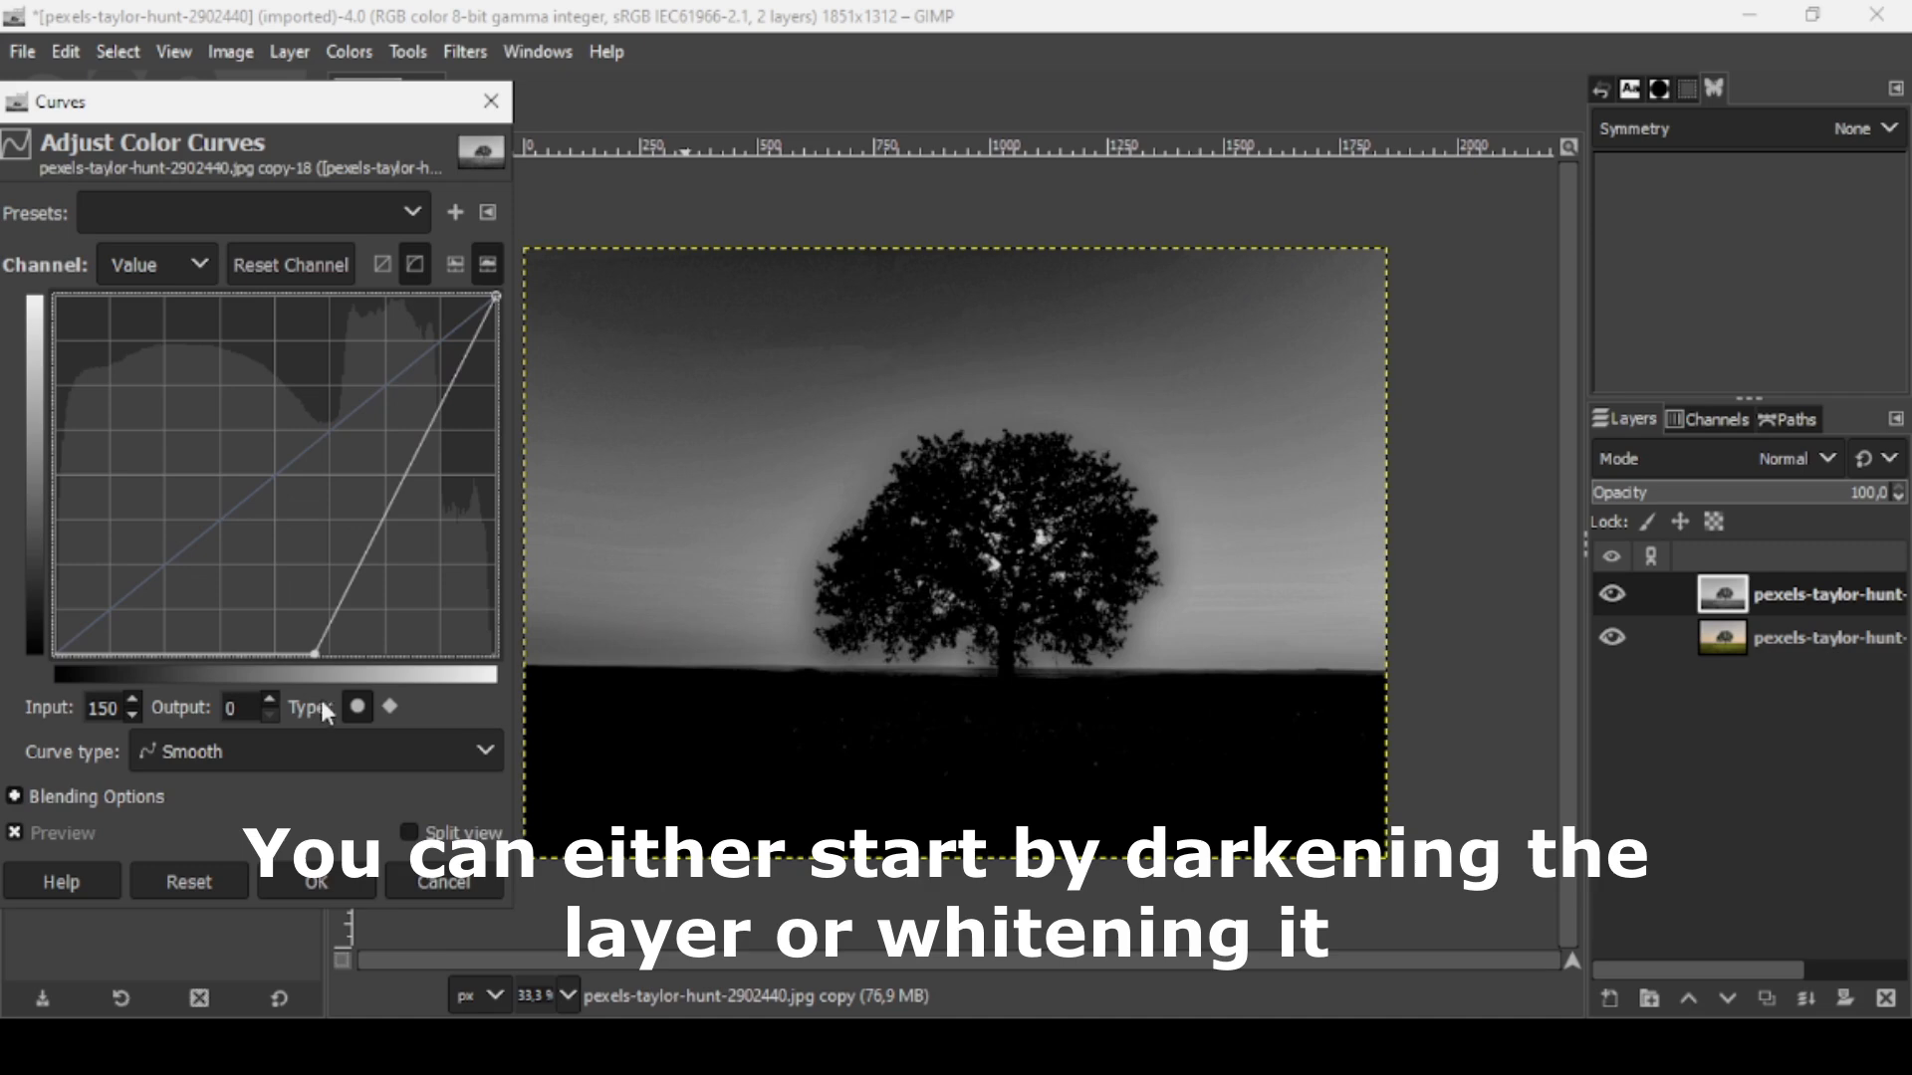
pyautogui.moveTo(497, 291); pyautogui.dragTo(337, 286)
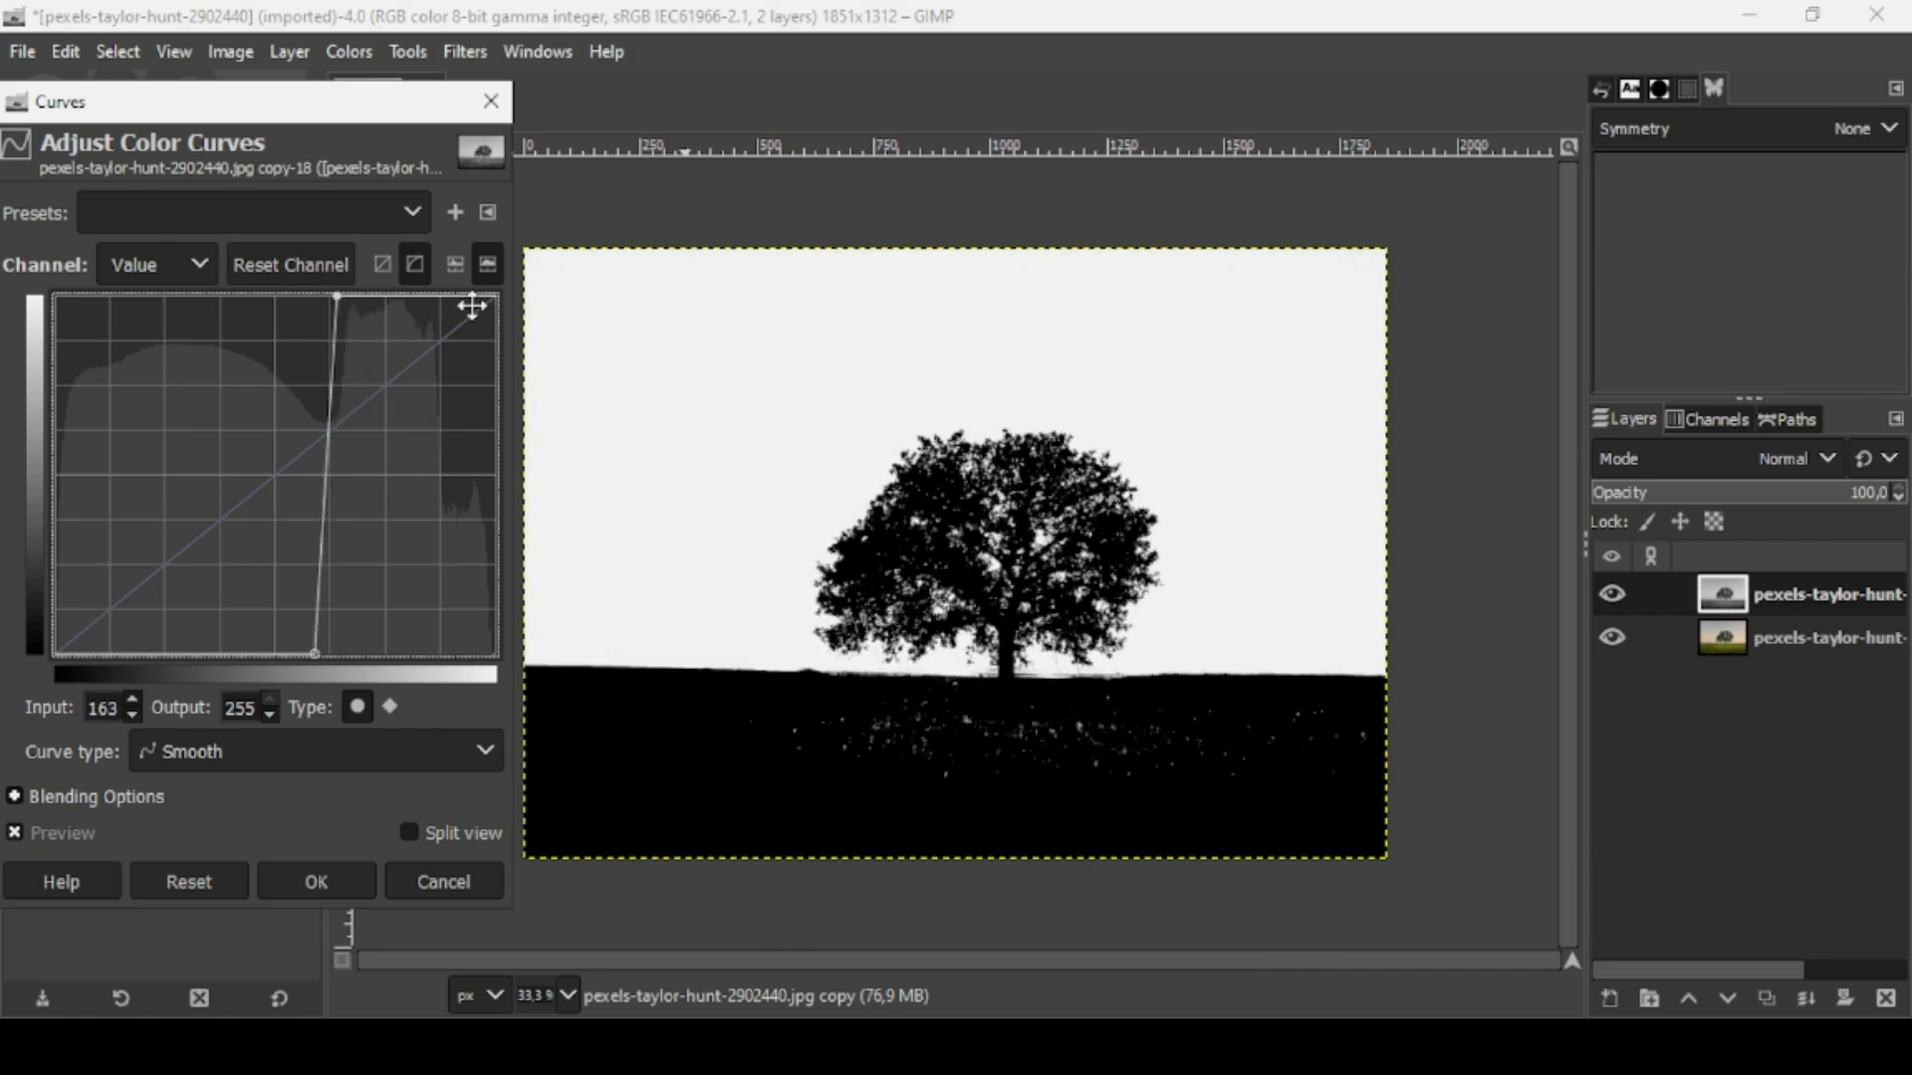
# Compare the image with the Curves preview off and on, and apply the curve adjustment.
pyautogui.click(1044, 5)
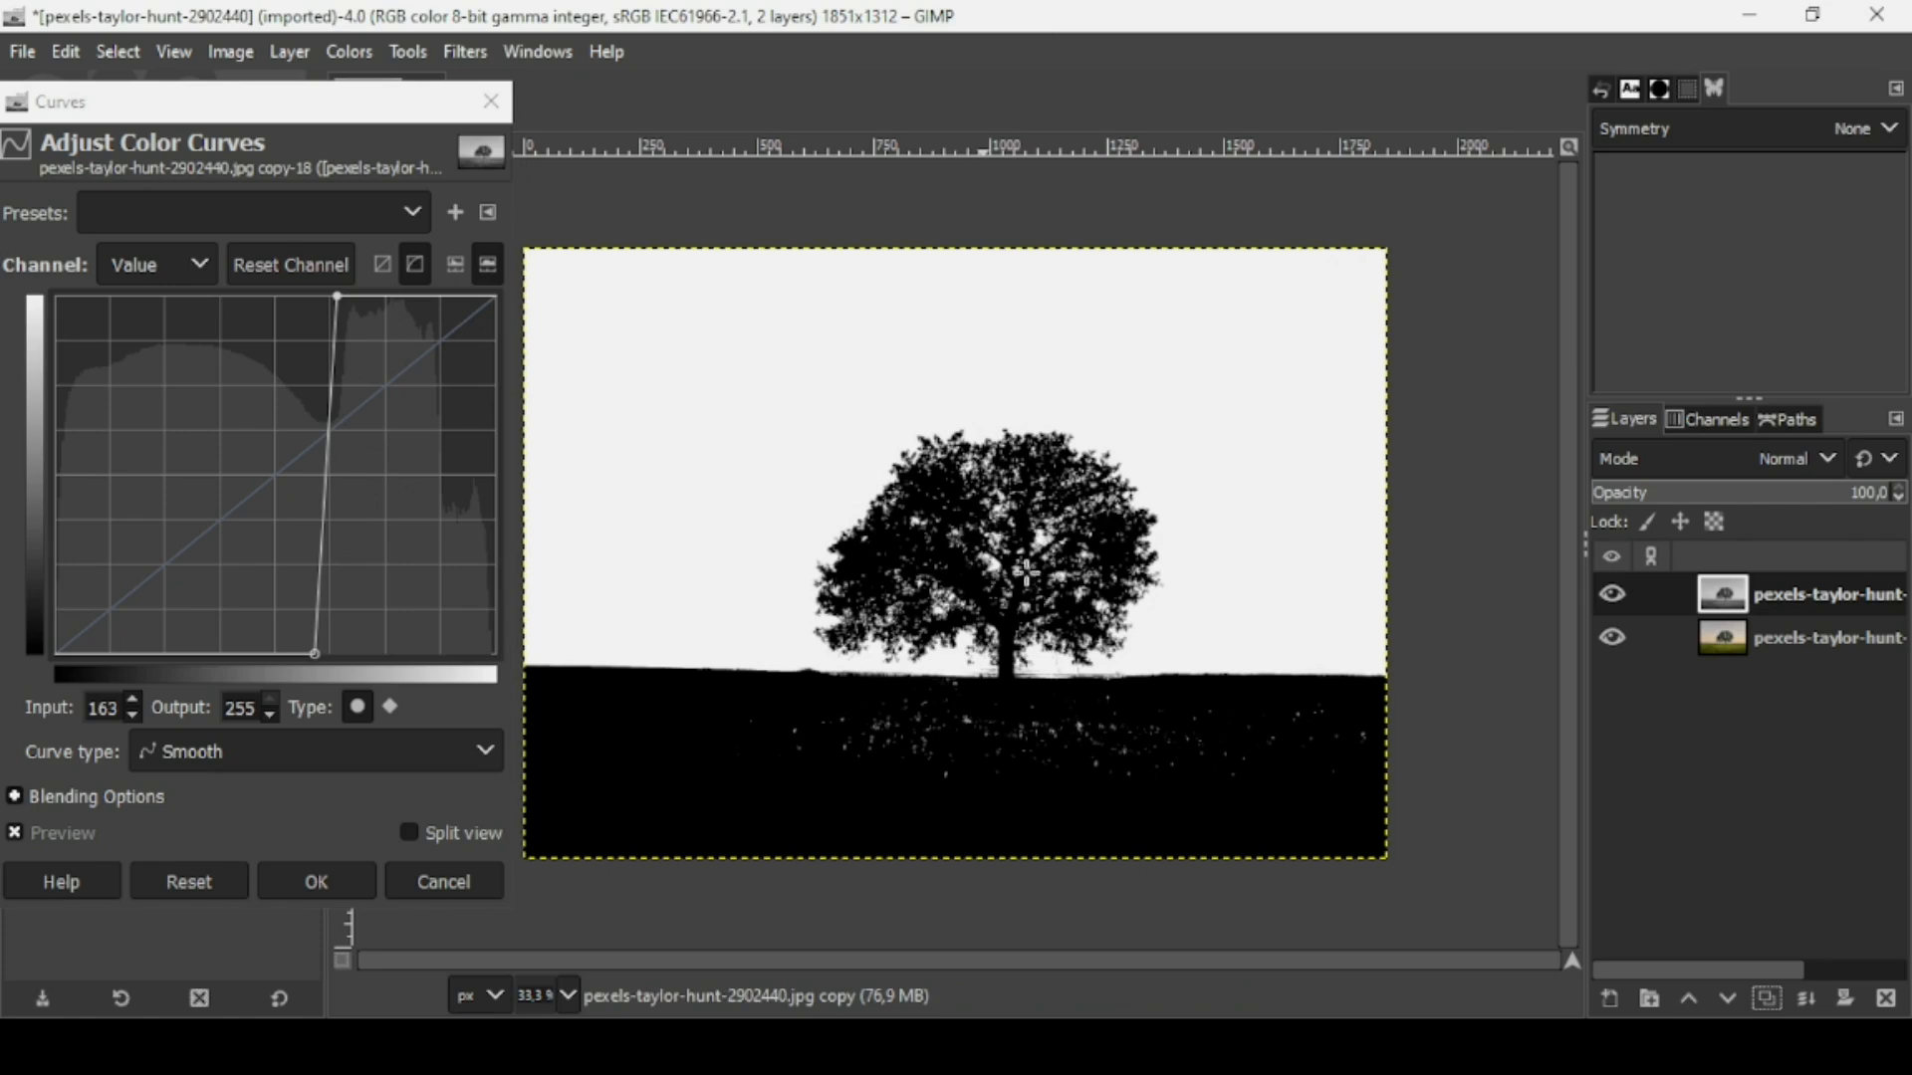
pyautogui.scroll(1, 1018, 742)
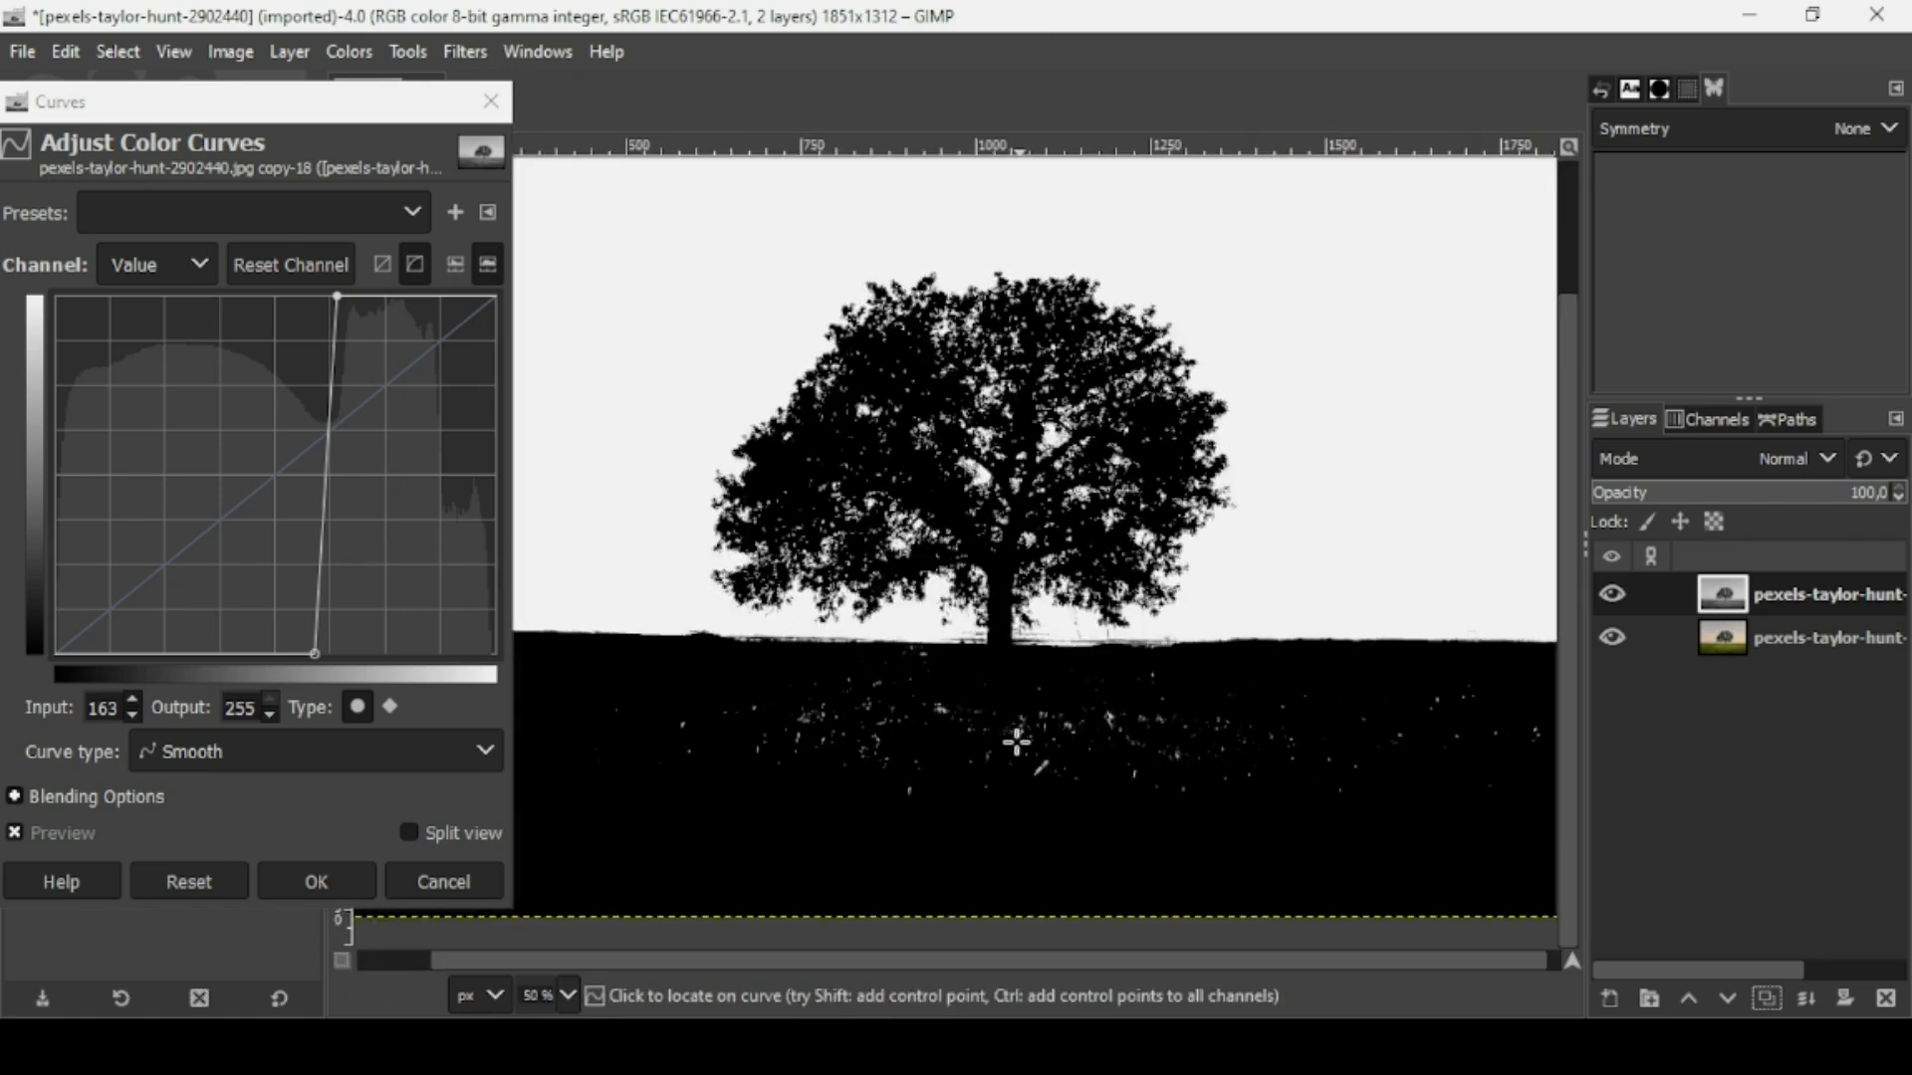
pyautogui.click(83, 834)
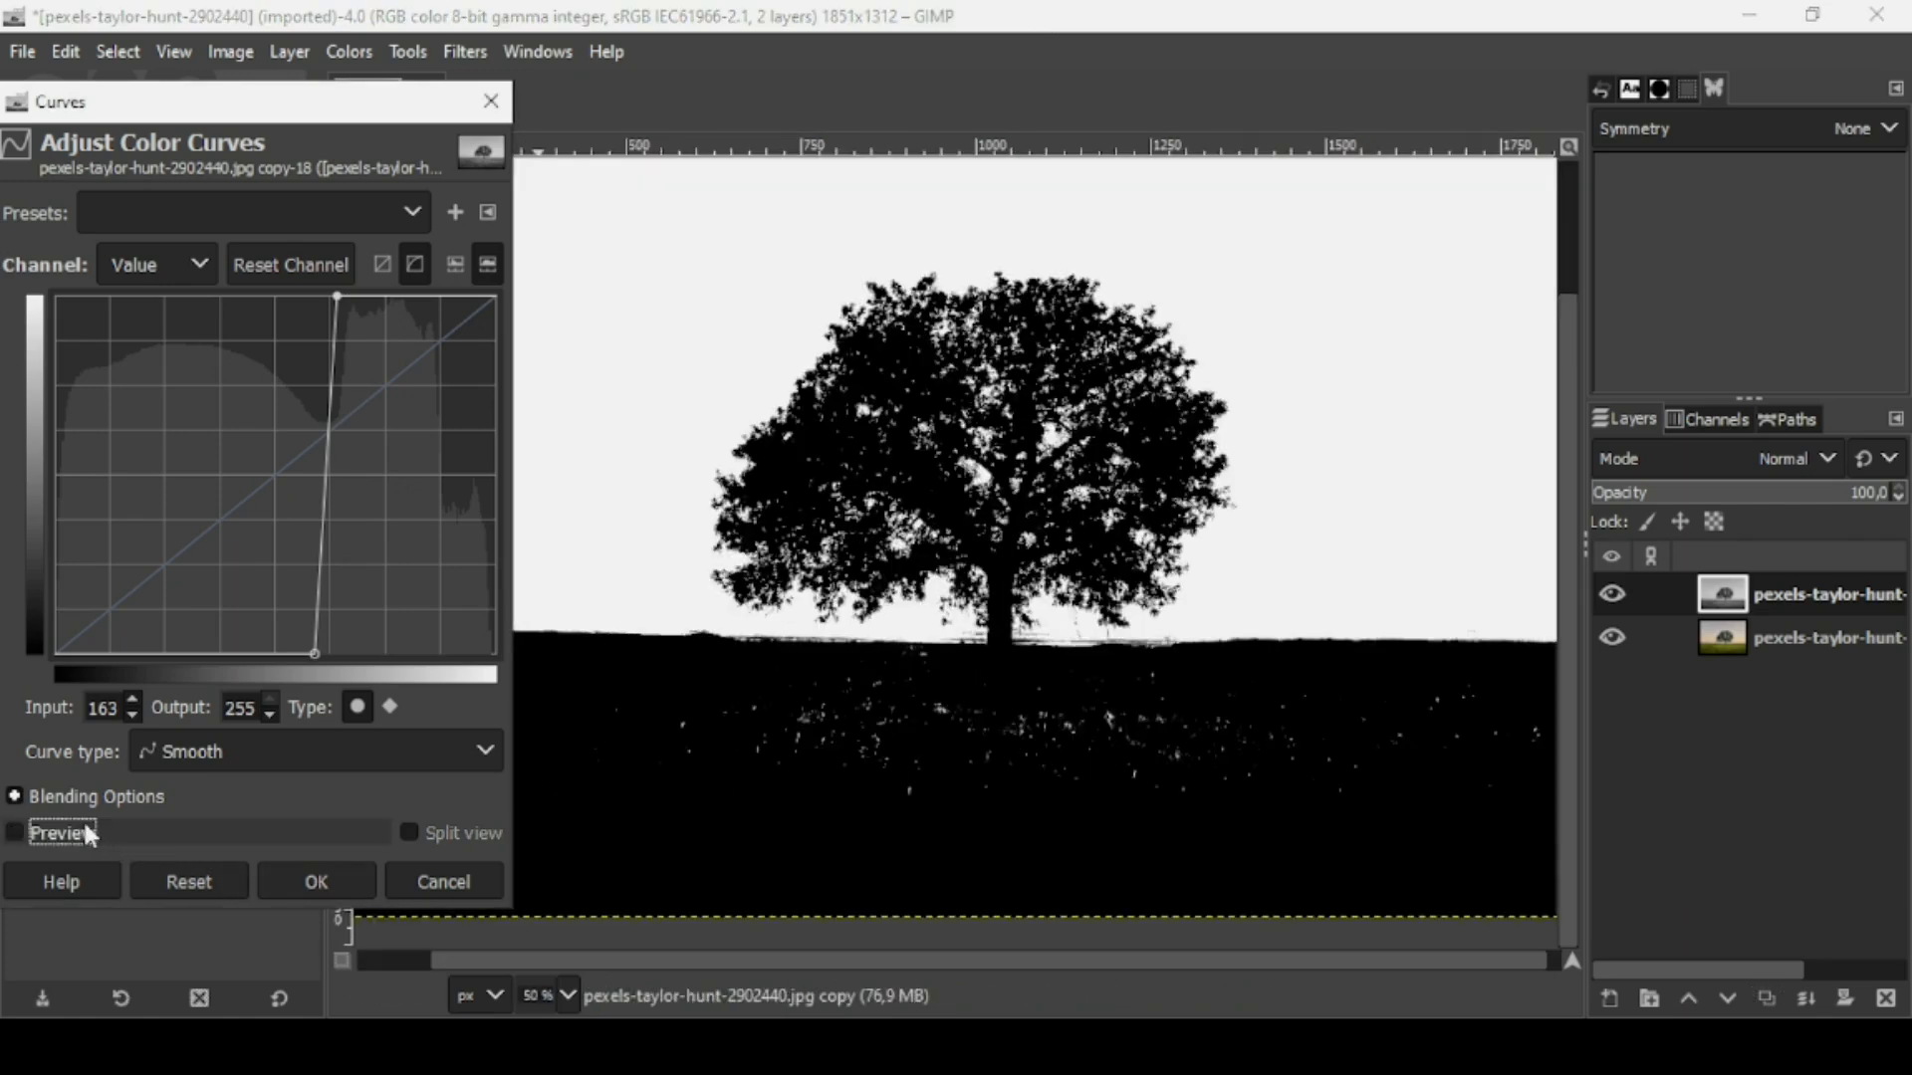
pyautogui.click(84, 830)
pyautogui.click(84, 830)
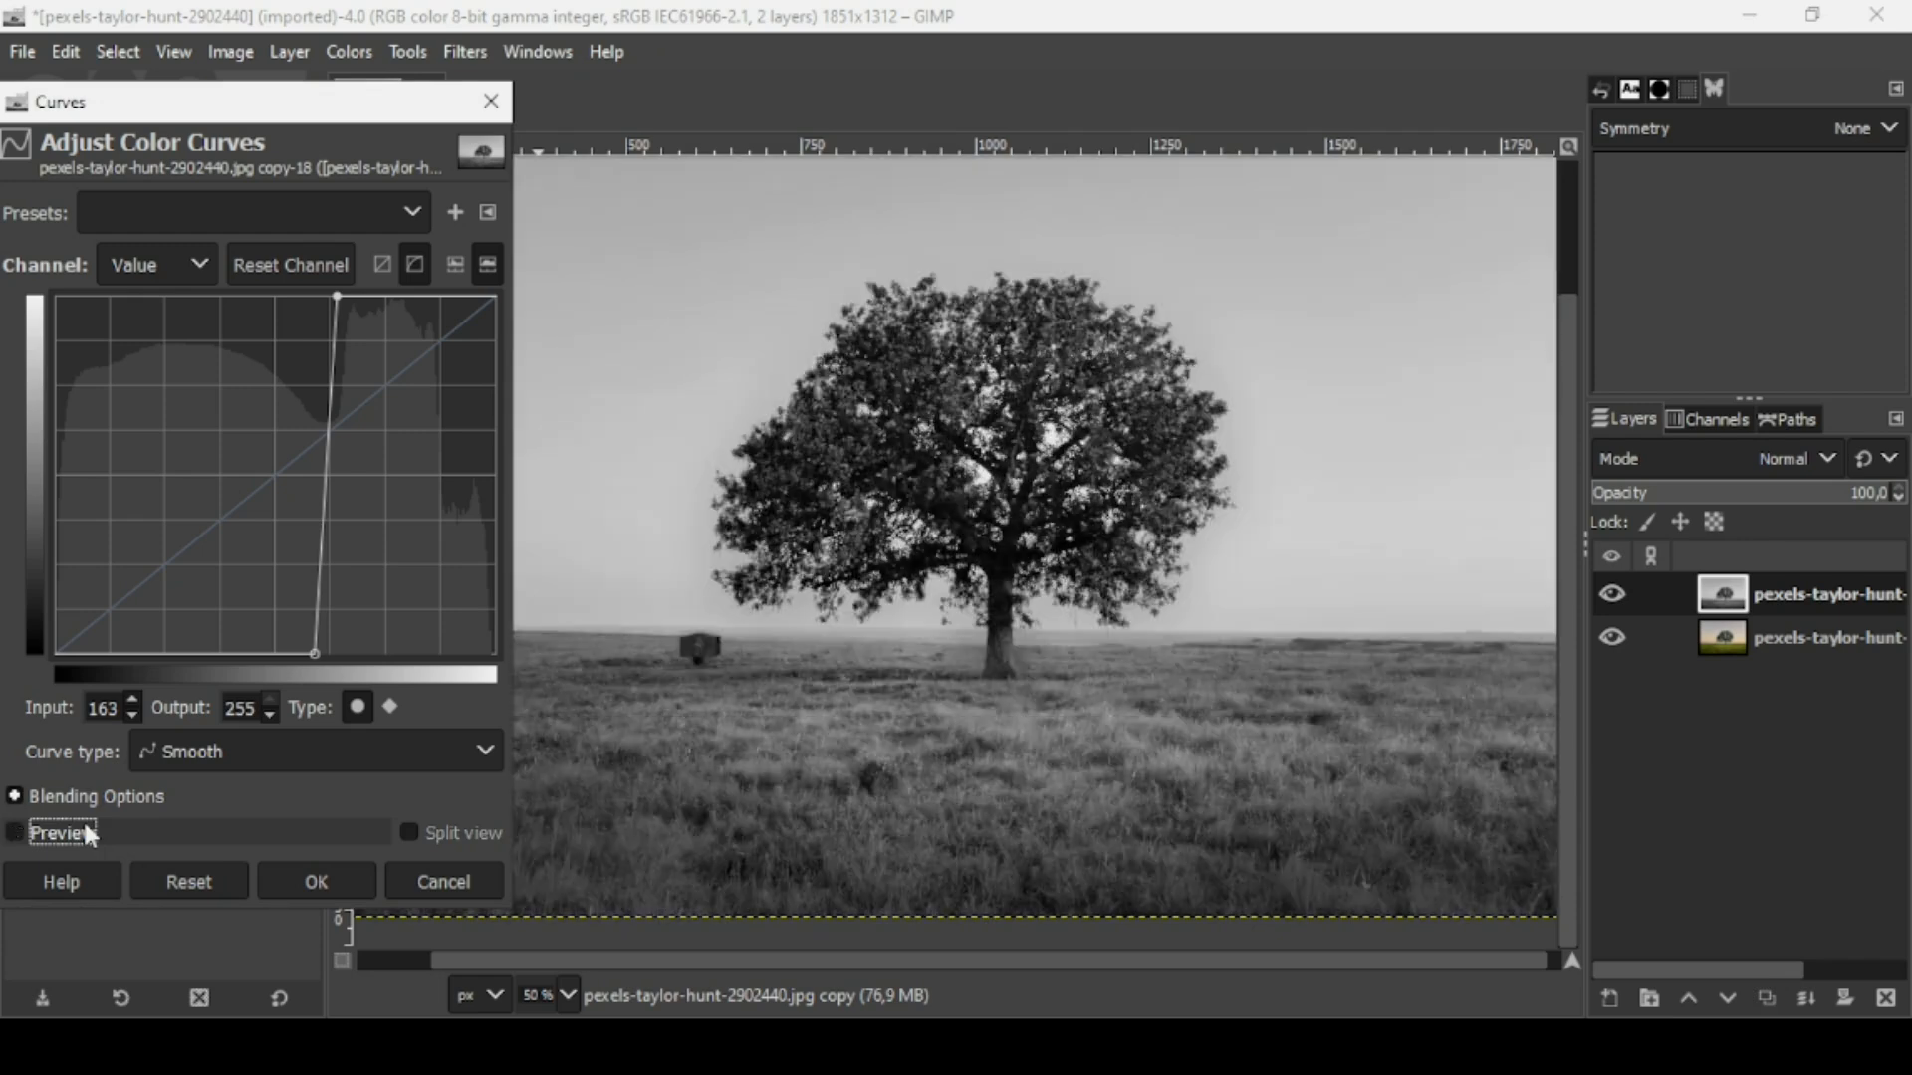
pyautogui.click(85, 830)
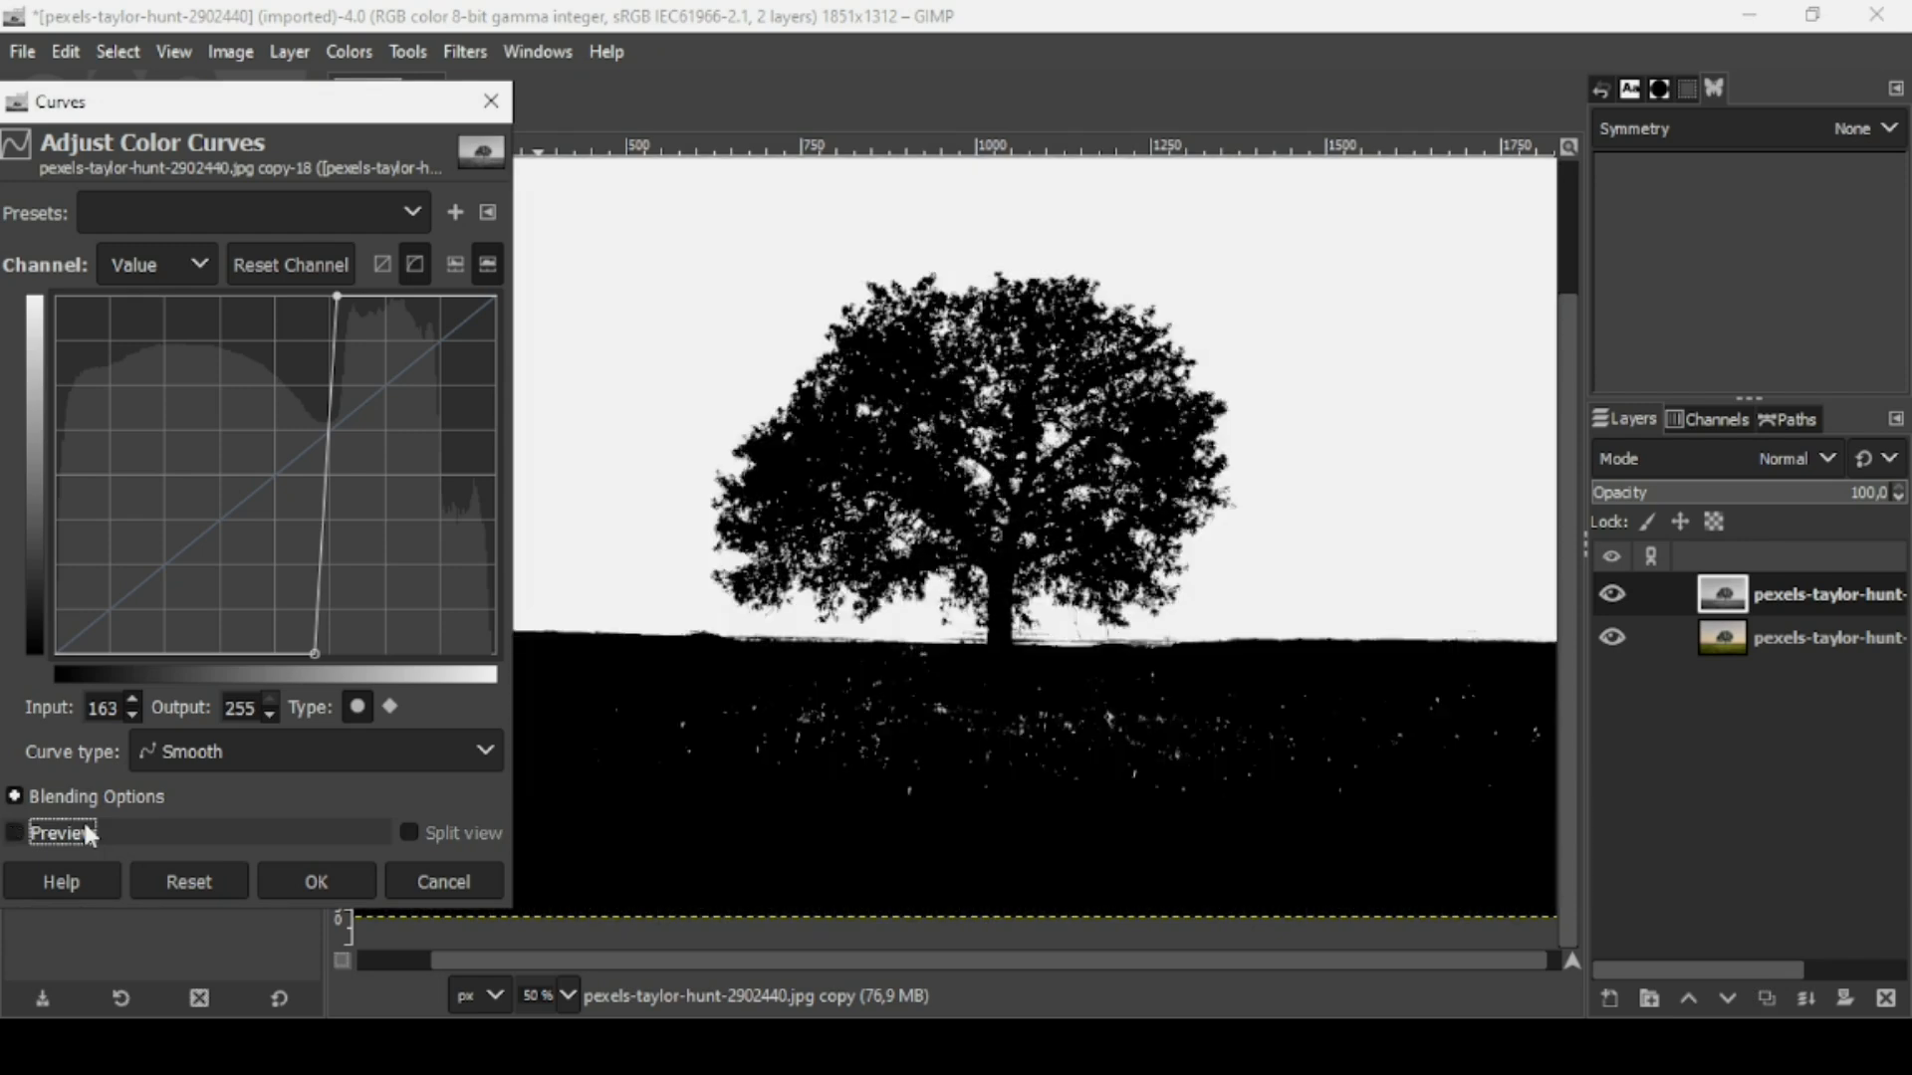
pyautogui.click(86, 830)
pyautogui.click(85, 831)
pyautogui.click(317, 881)
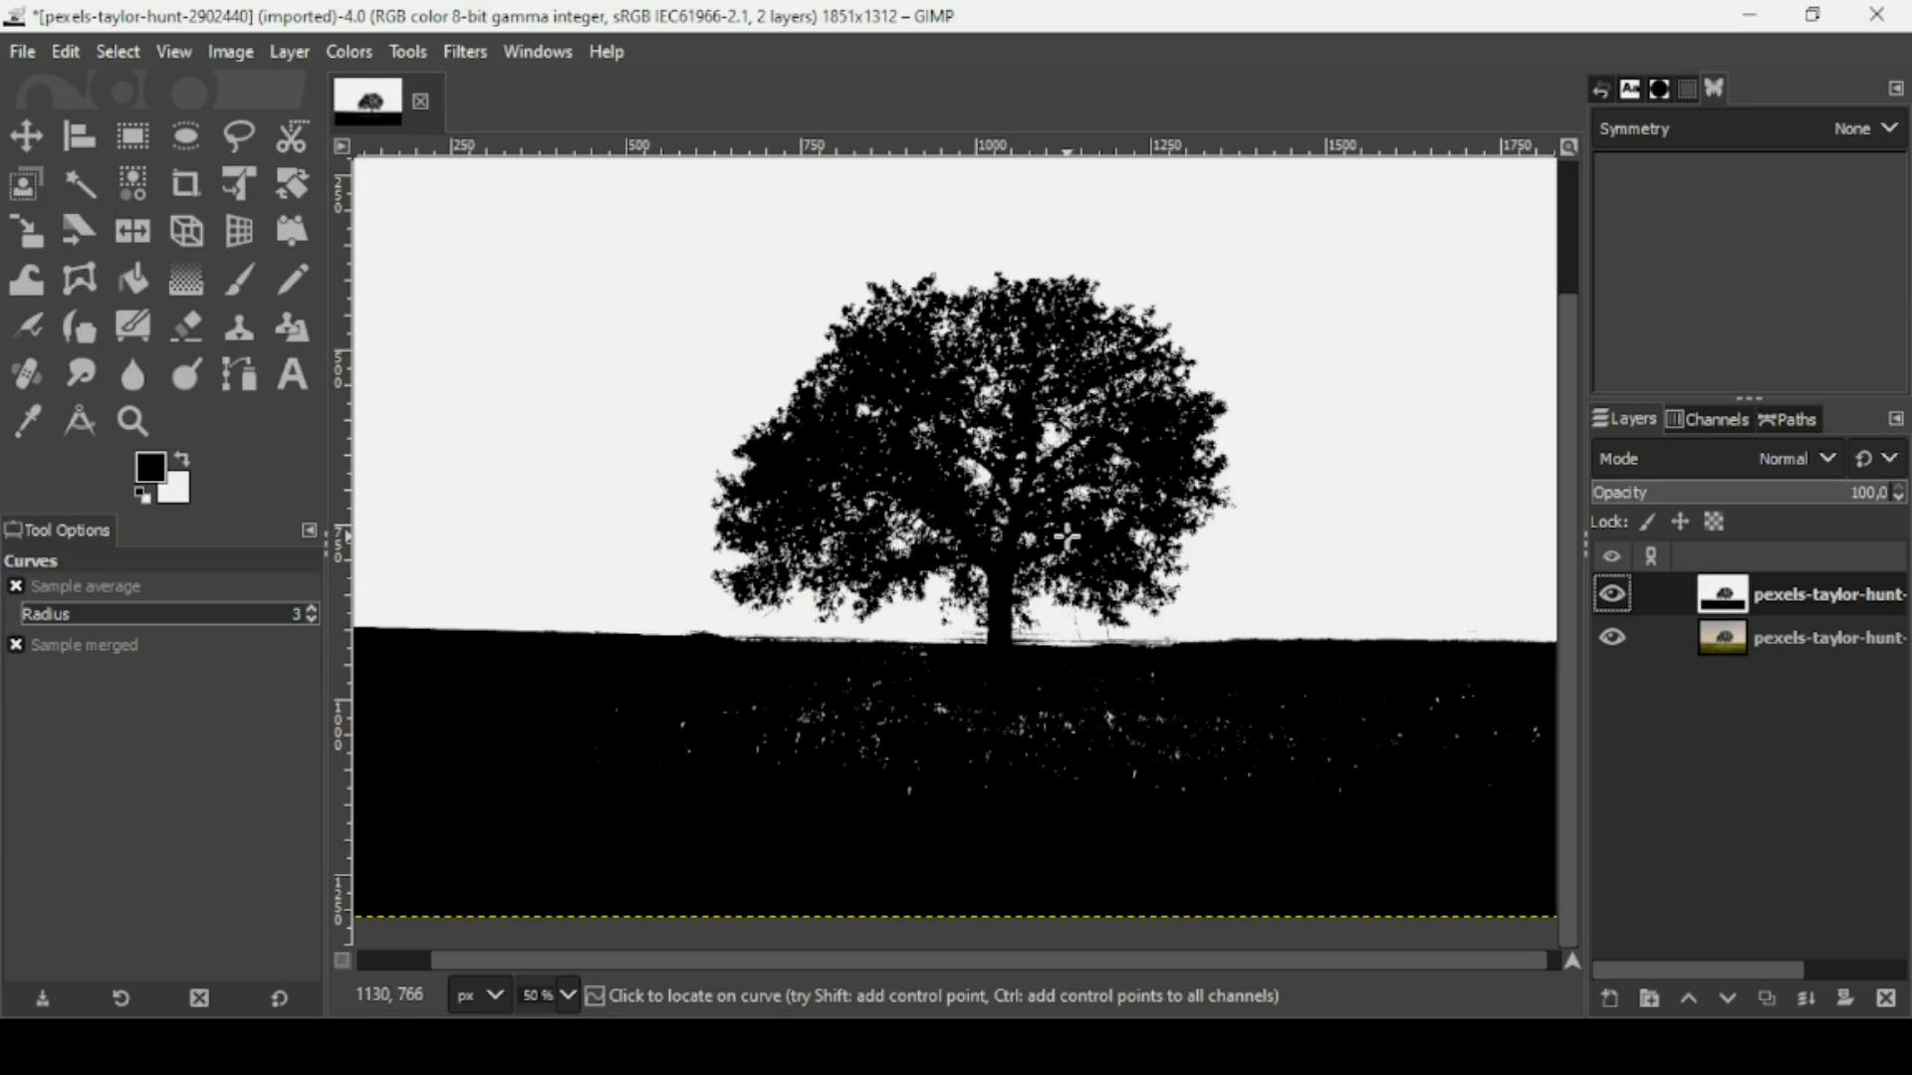
# Paint the white specks in the ground black using the Paintbrush at hardness 100 and force 100.
pyautogui.press('-')
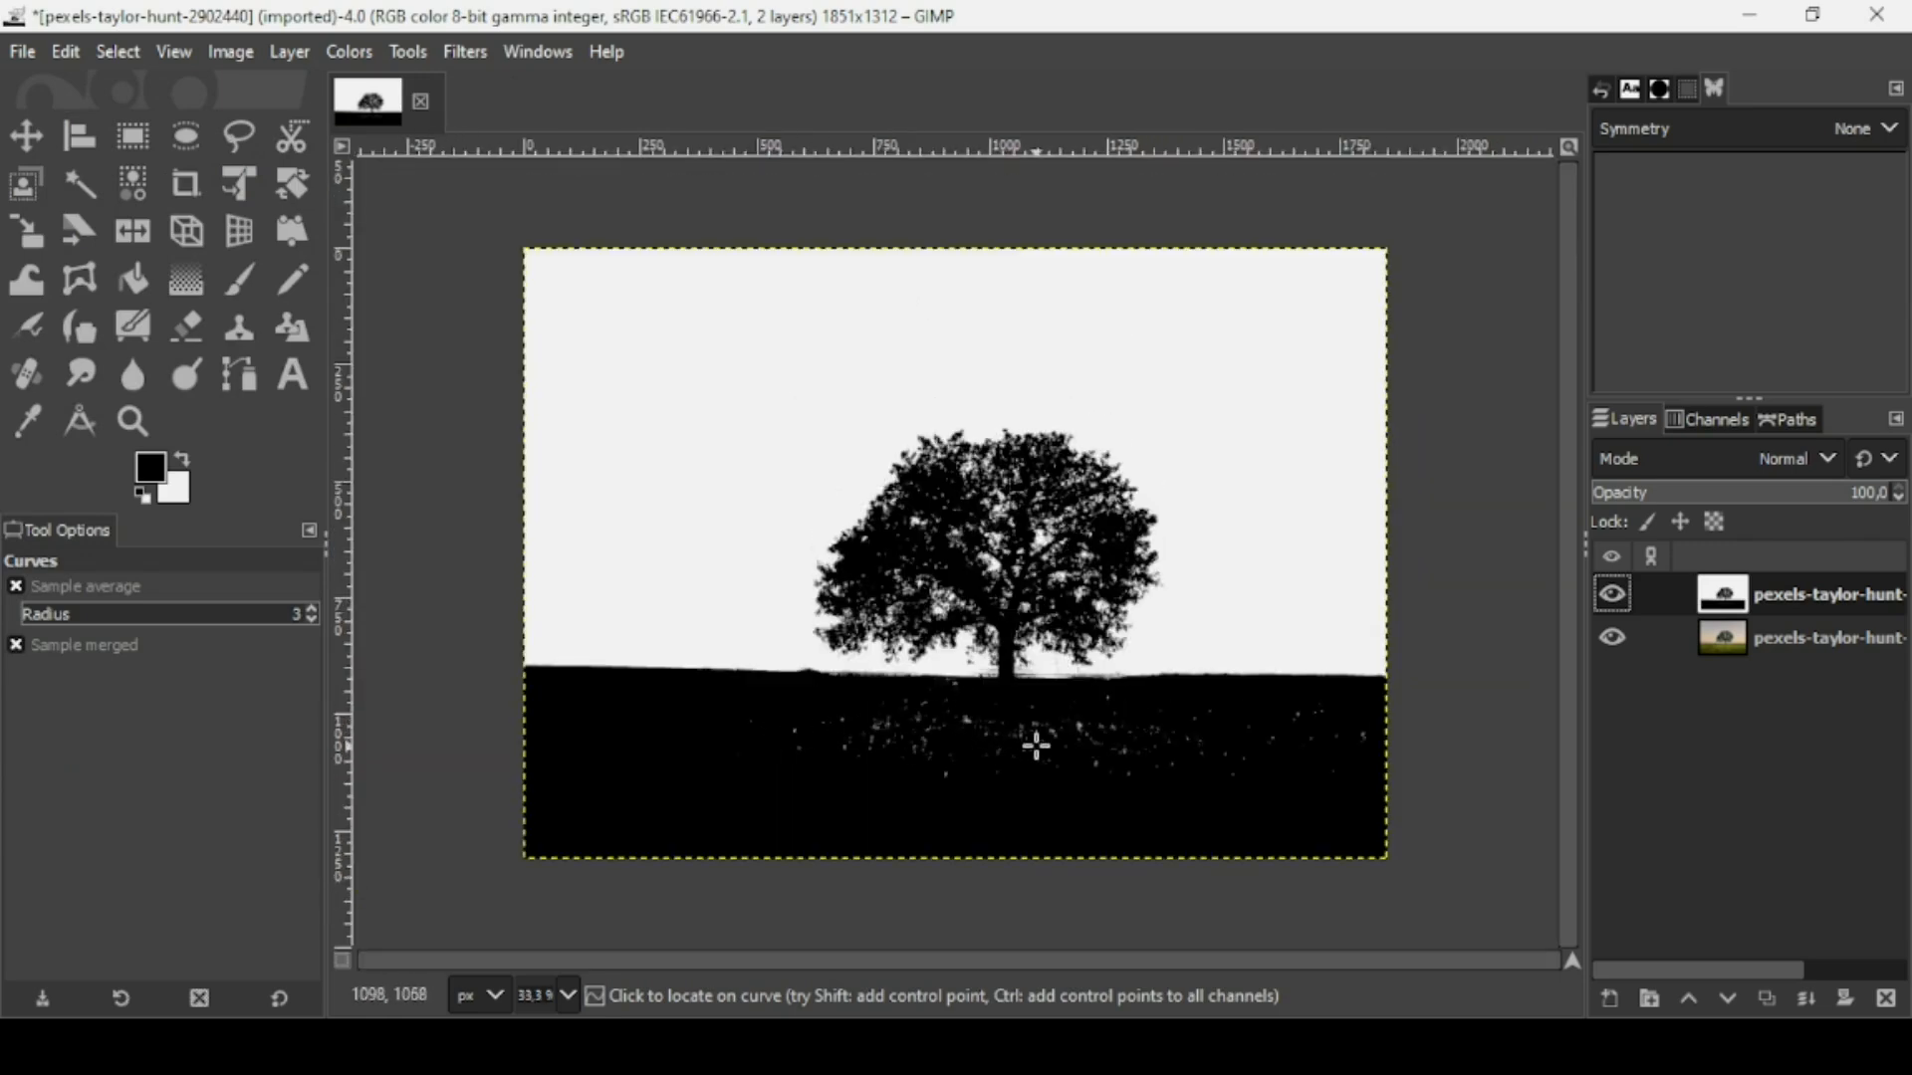
pyautogui.click(237, 285)
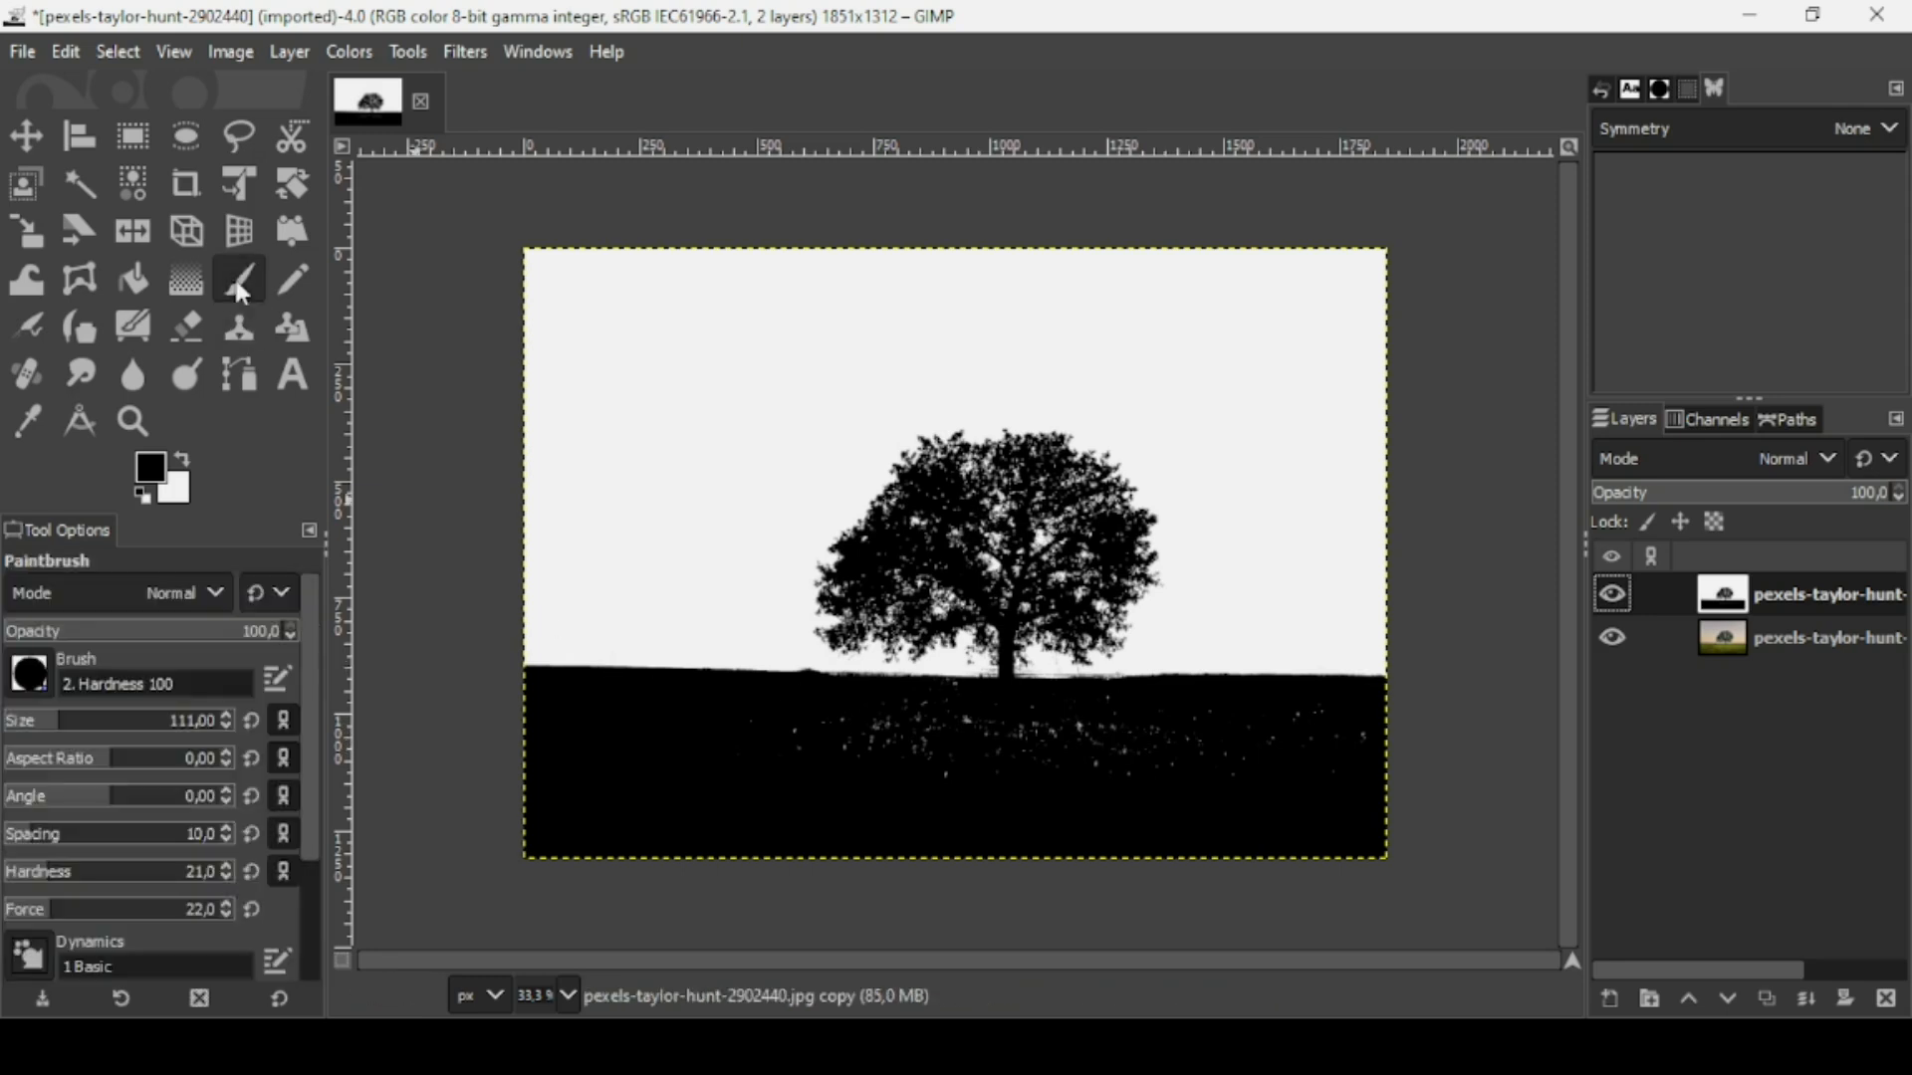
pyautogui.moveTo(193, 887)
pyautogui.mouseDown()
pyautogui.moveTo(244, 883)
pyautogui.moveTo(239, 910)
pyautogui.mouseUp()
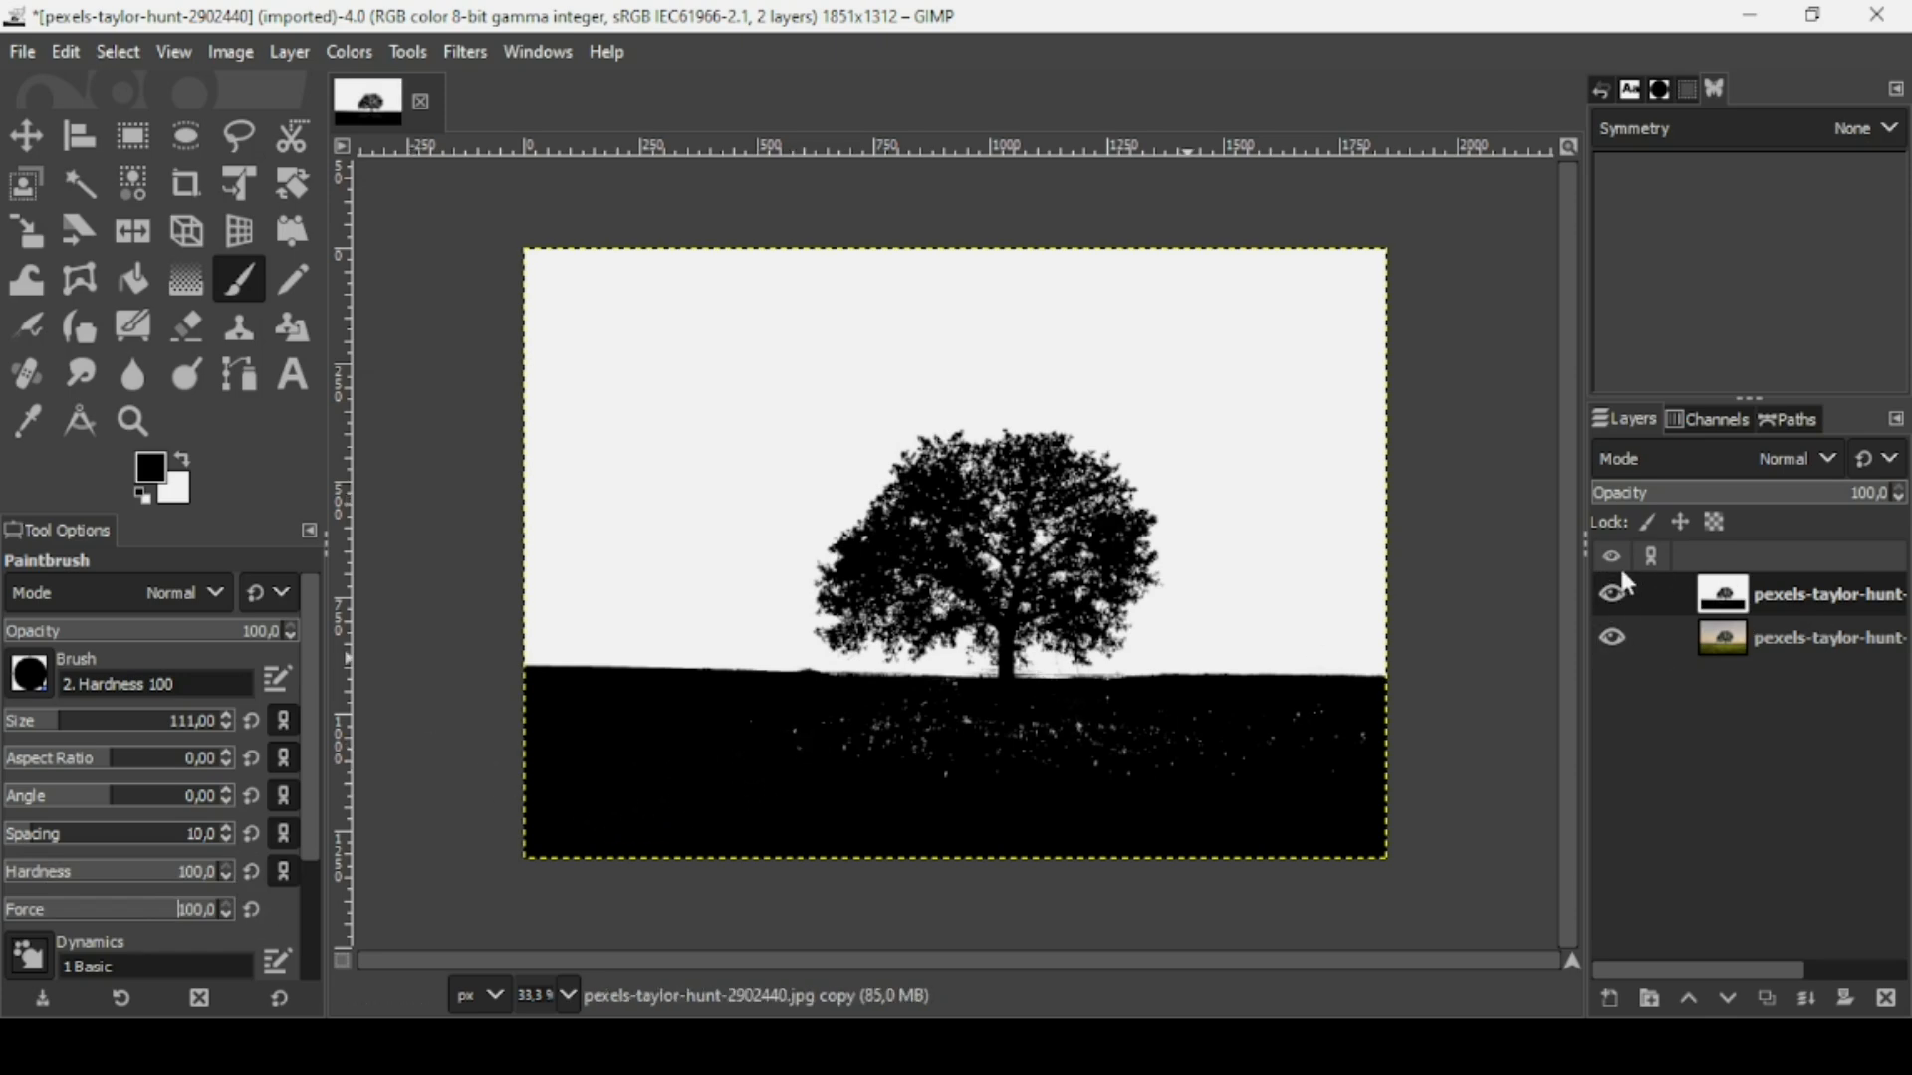
pyautogui.click(1613, 595)
pyautogui.click(1613, 595)
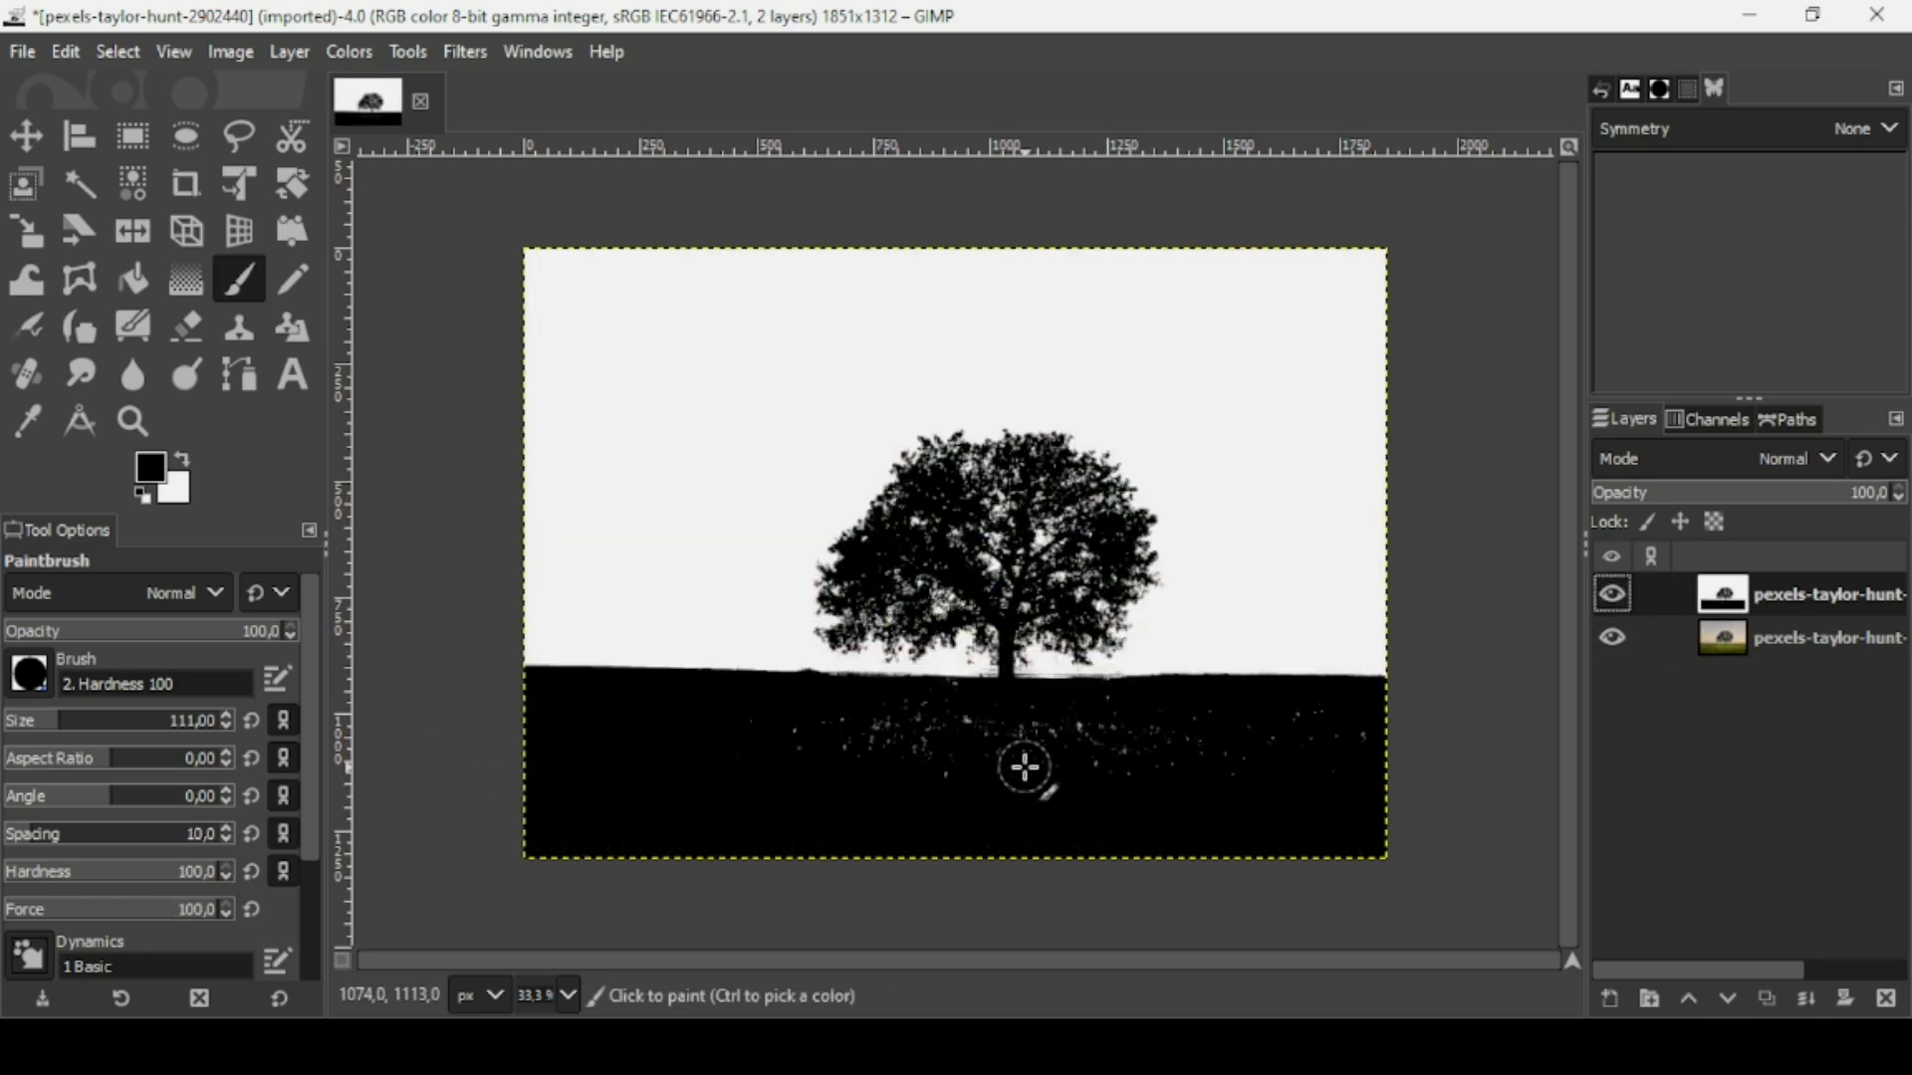
pyautogui.moveTo(852, 752)
pyautogui.mouseDown()
pyautogui.moveTo(739, 740)
pyautogui.moveTo(1079, 737)
pyautogui.moveTo(925, 762)
pyautogui.moveTo(1336, 756)
pyautogui.moveTo(1105, 714)
pyautogui.moveTo(911, 710)
pyautogui.moveTo(1010, 793)
pyautogui.moveTo(1188, 729)
pyautogui.mouseUp()
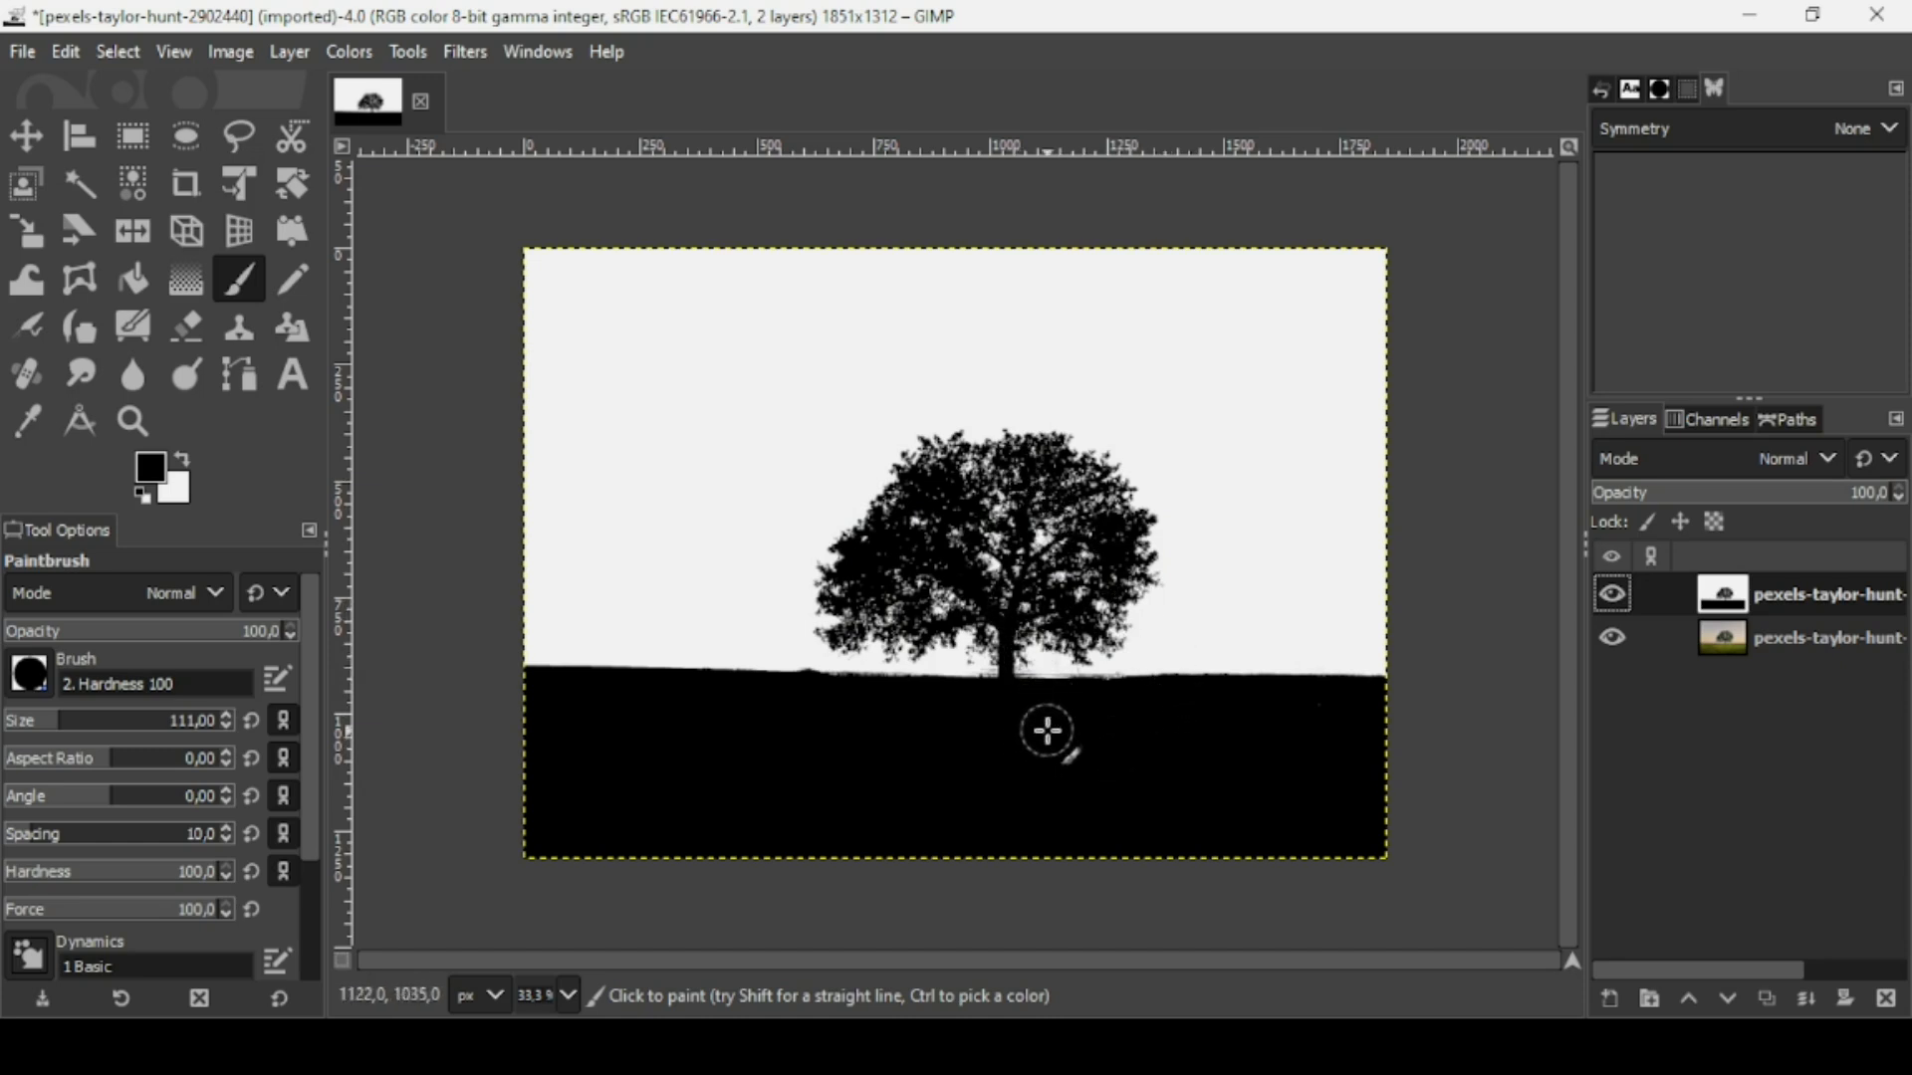
pyautogui.click(1613, 595)
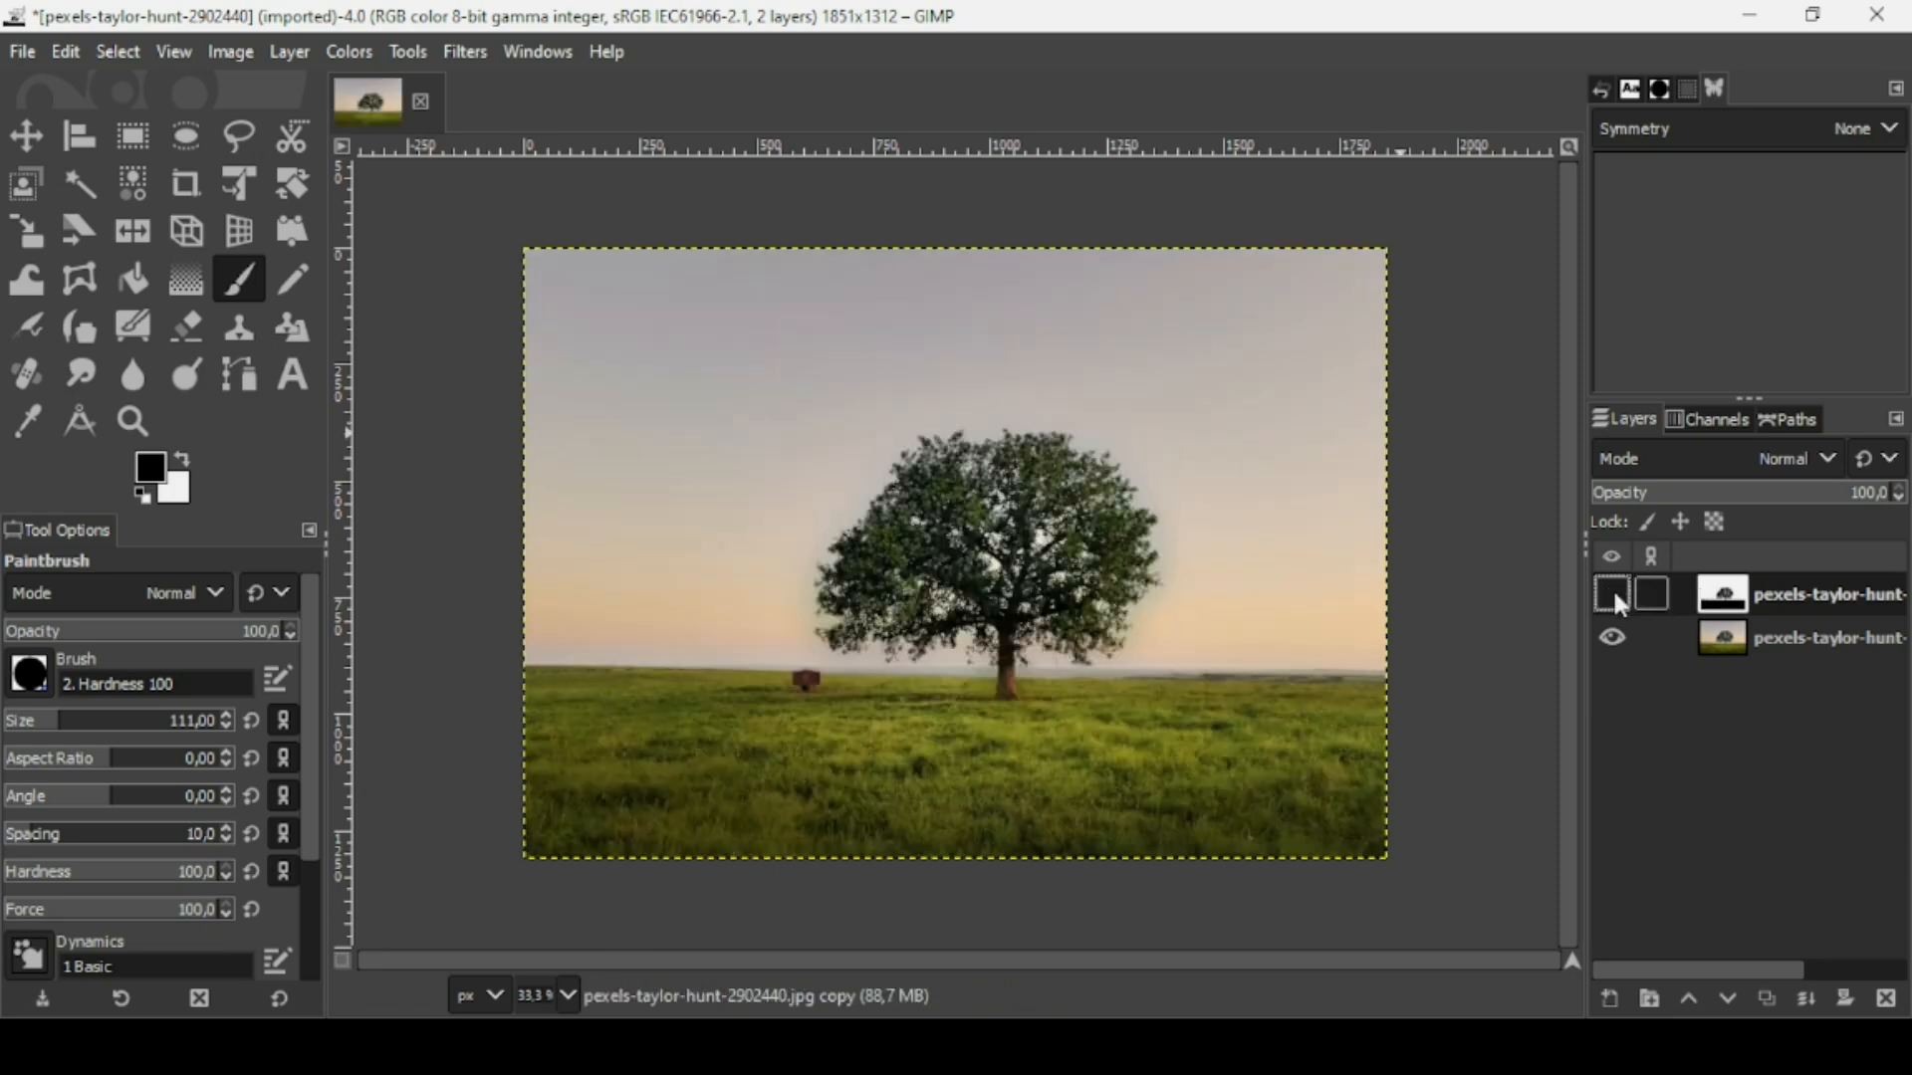
pyautogui.click(1748, 641)
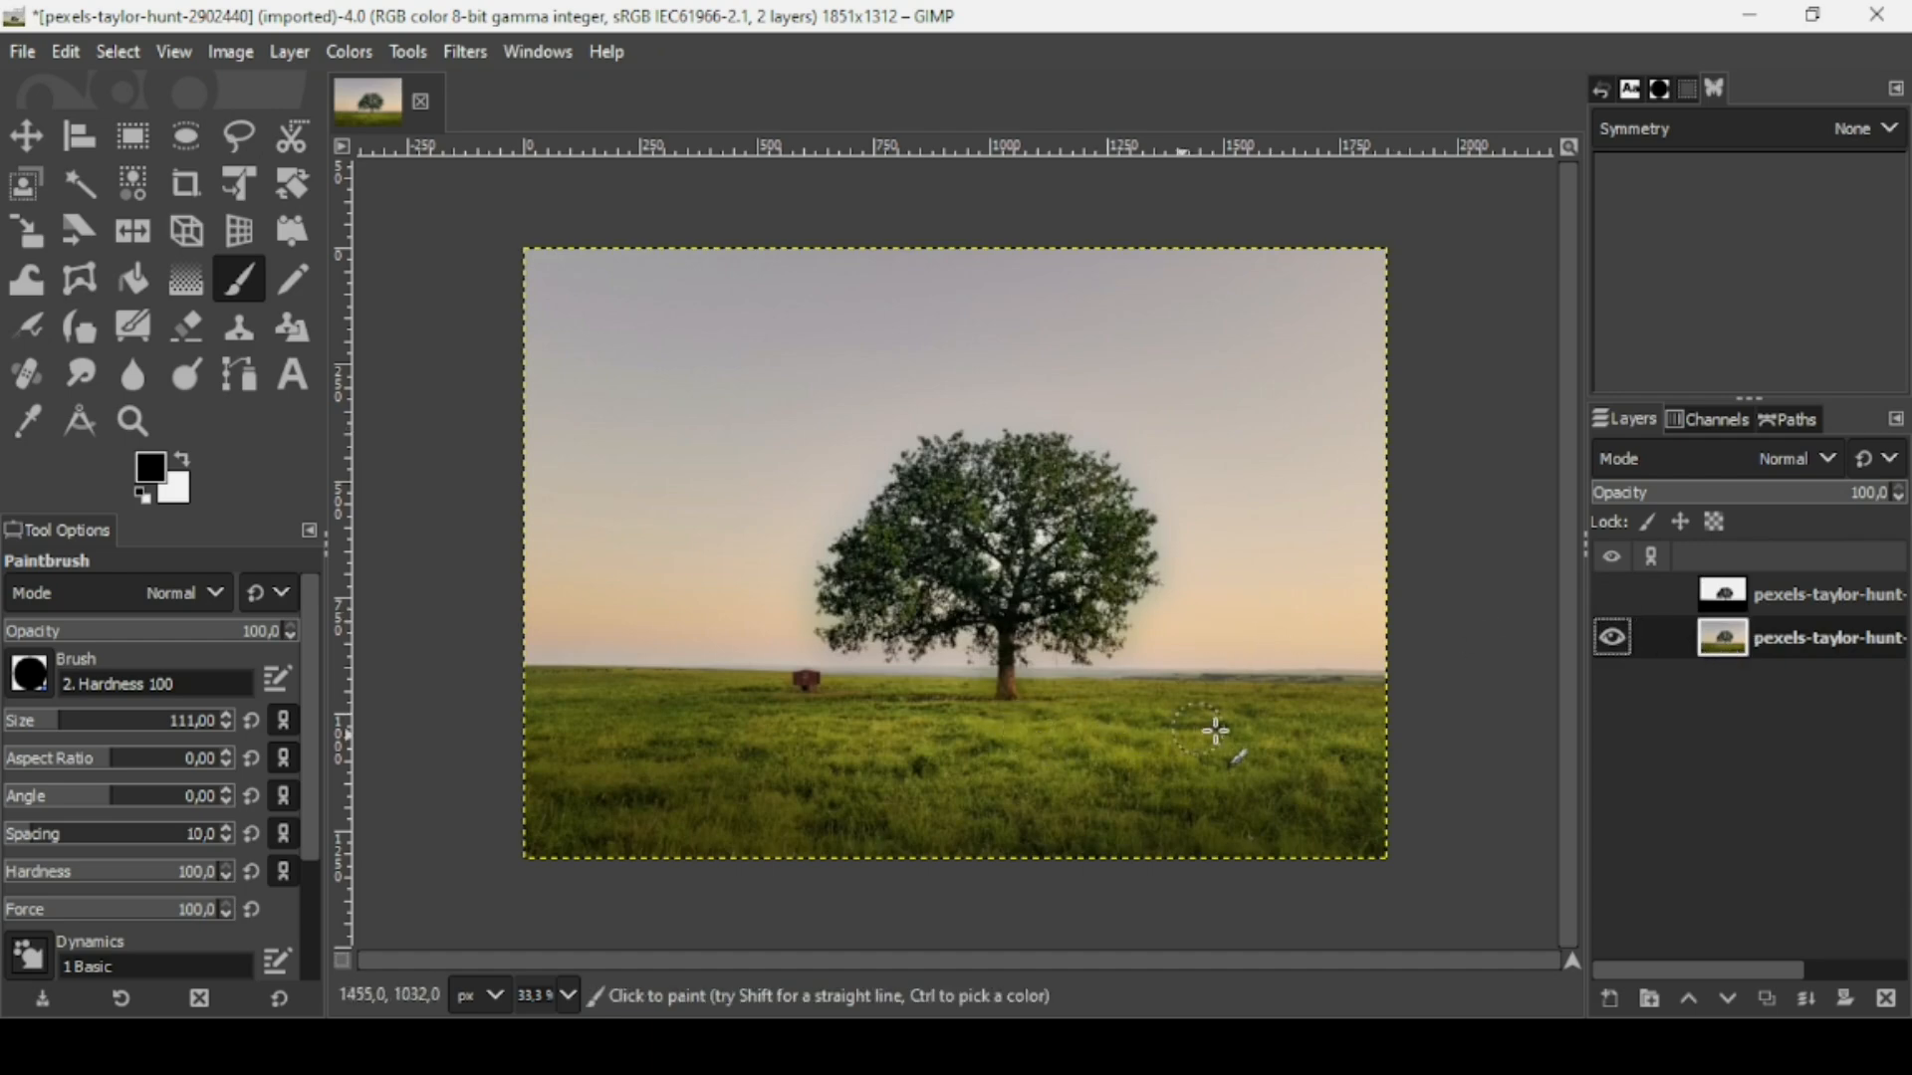
pyautogui.click(1614, 593)
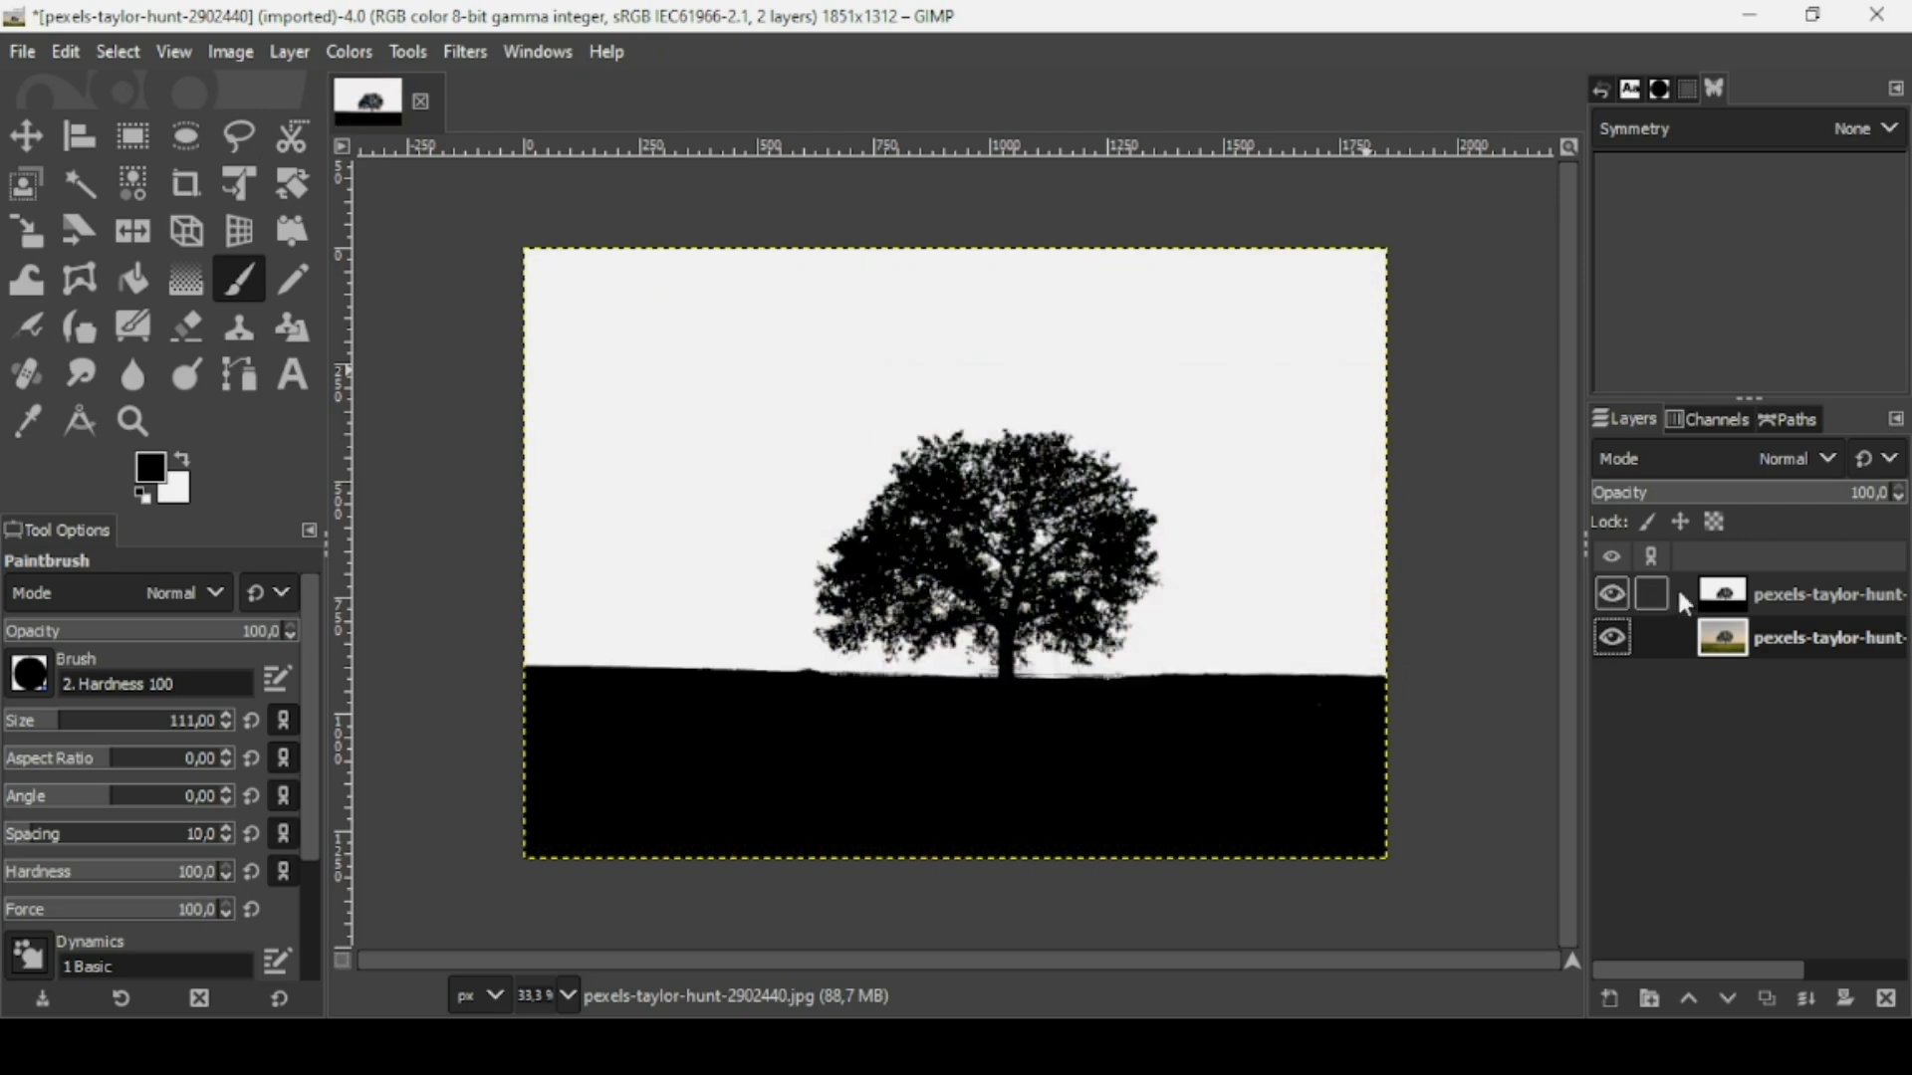
# Invert the colors of the black-and-white layer, then hide it and select the original photo layer.
pyautogui.click(1725, 603)
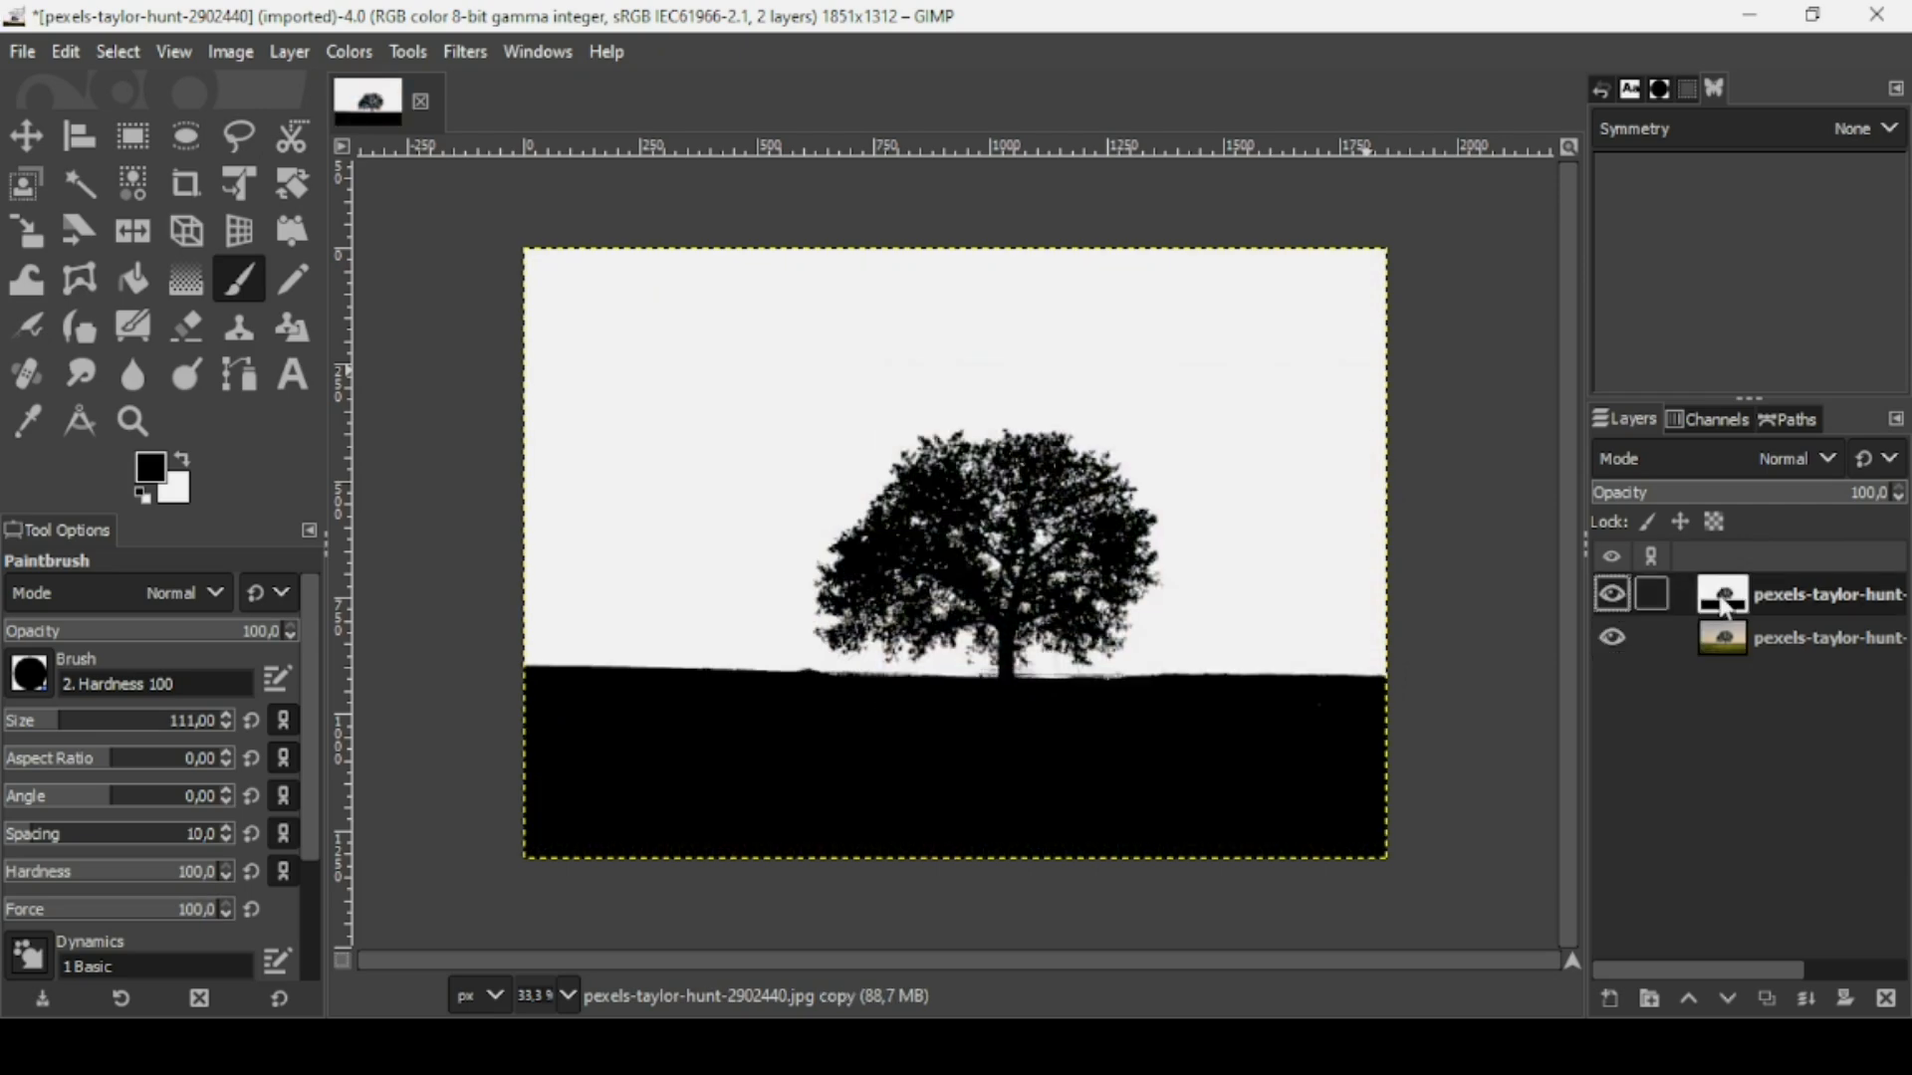
pyautogui.click(366, 48)
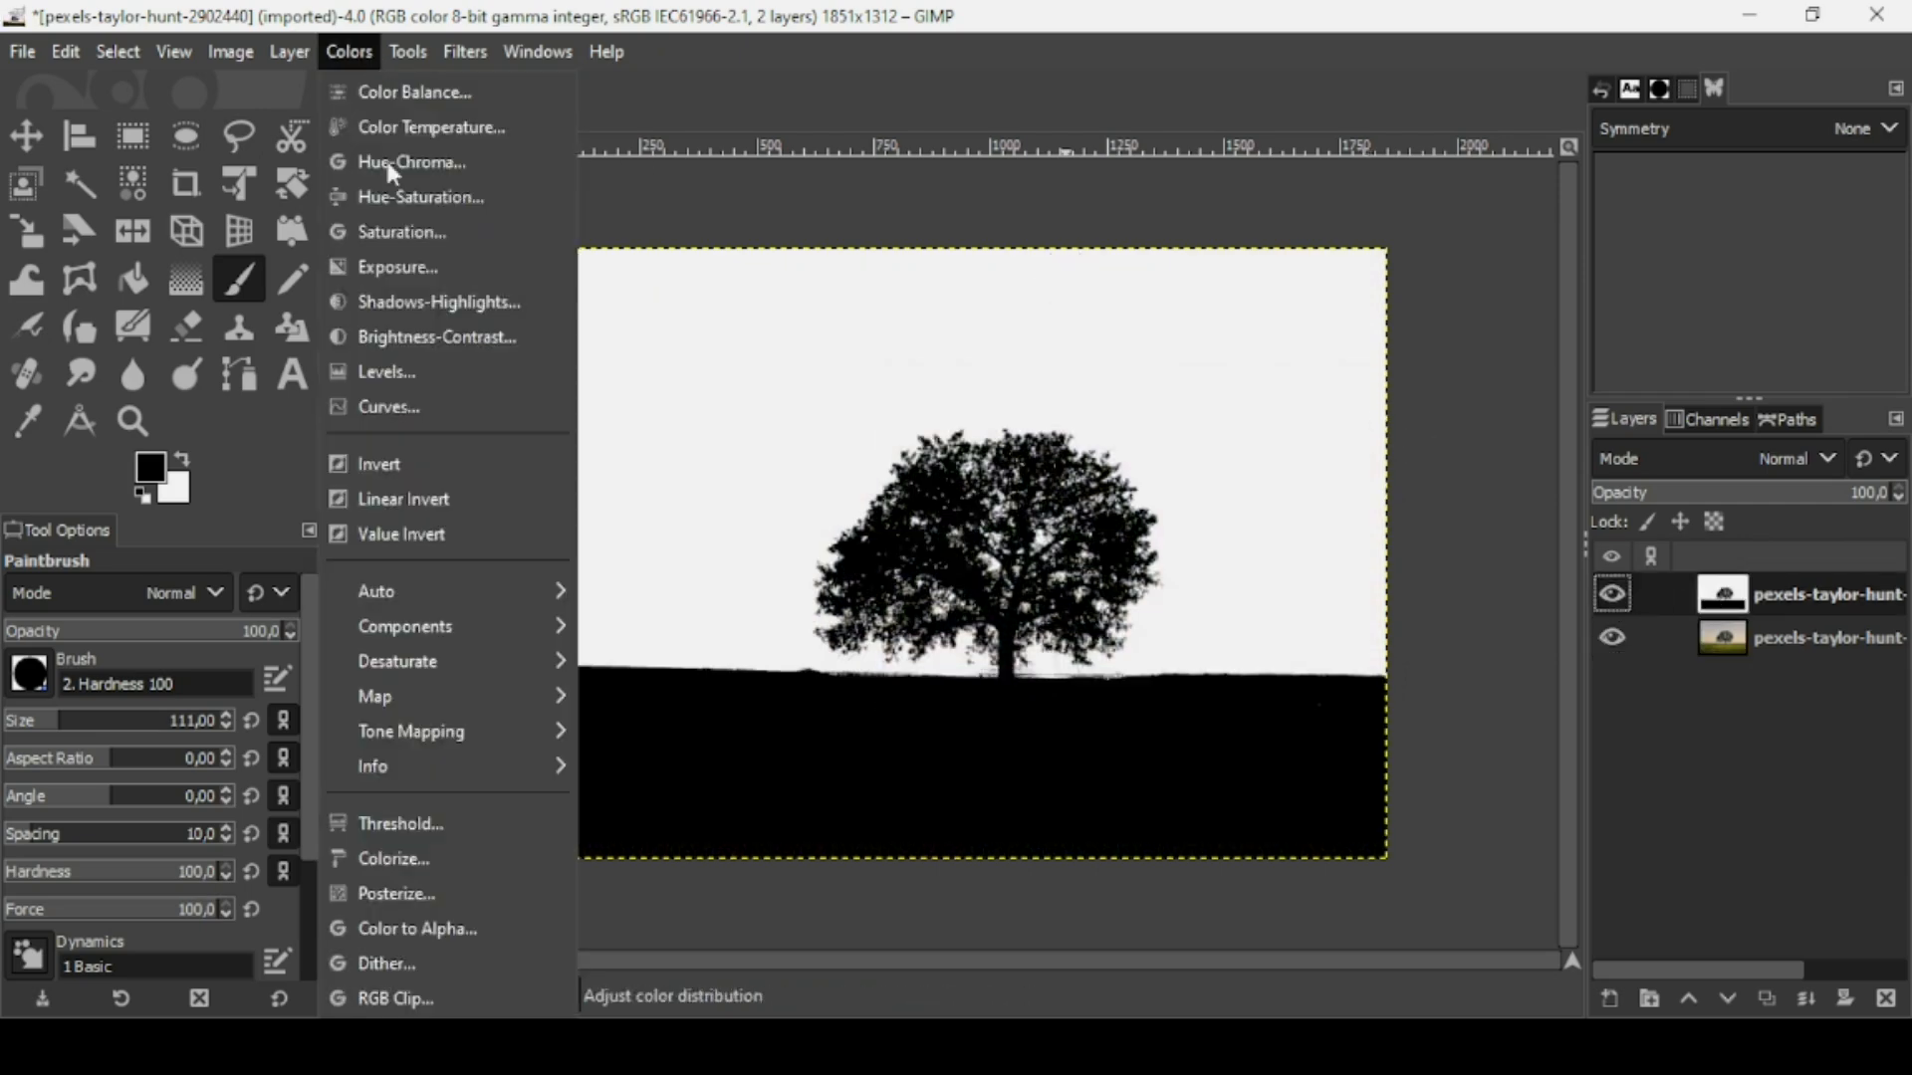
pyautogui.click(393, 464)
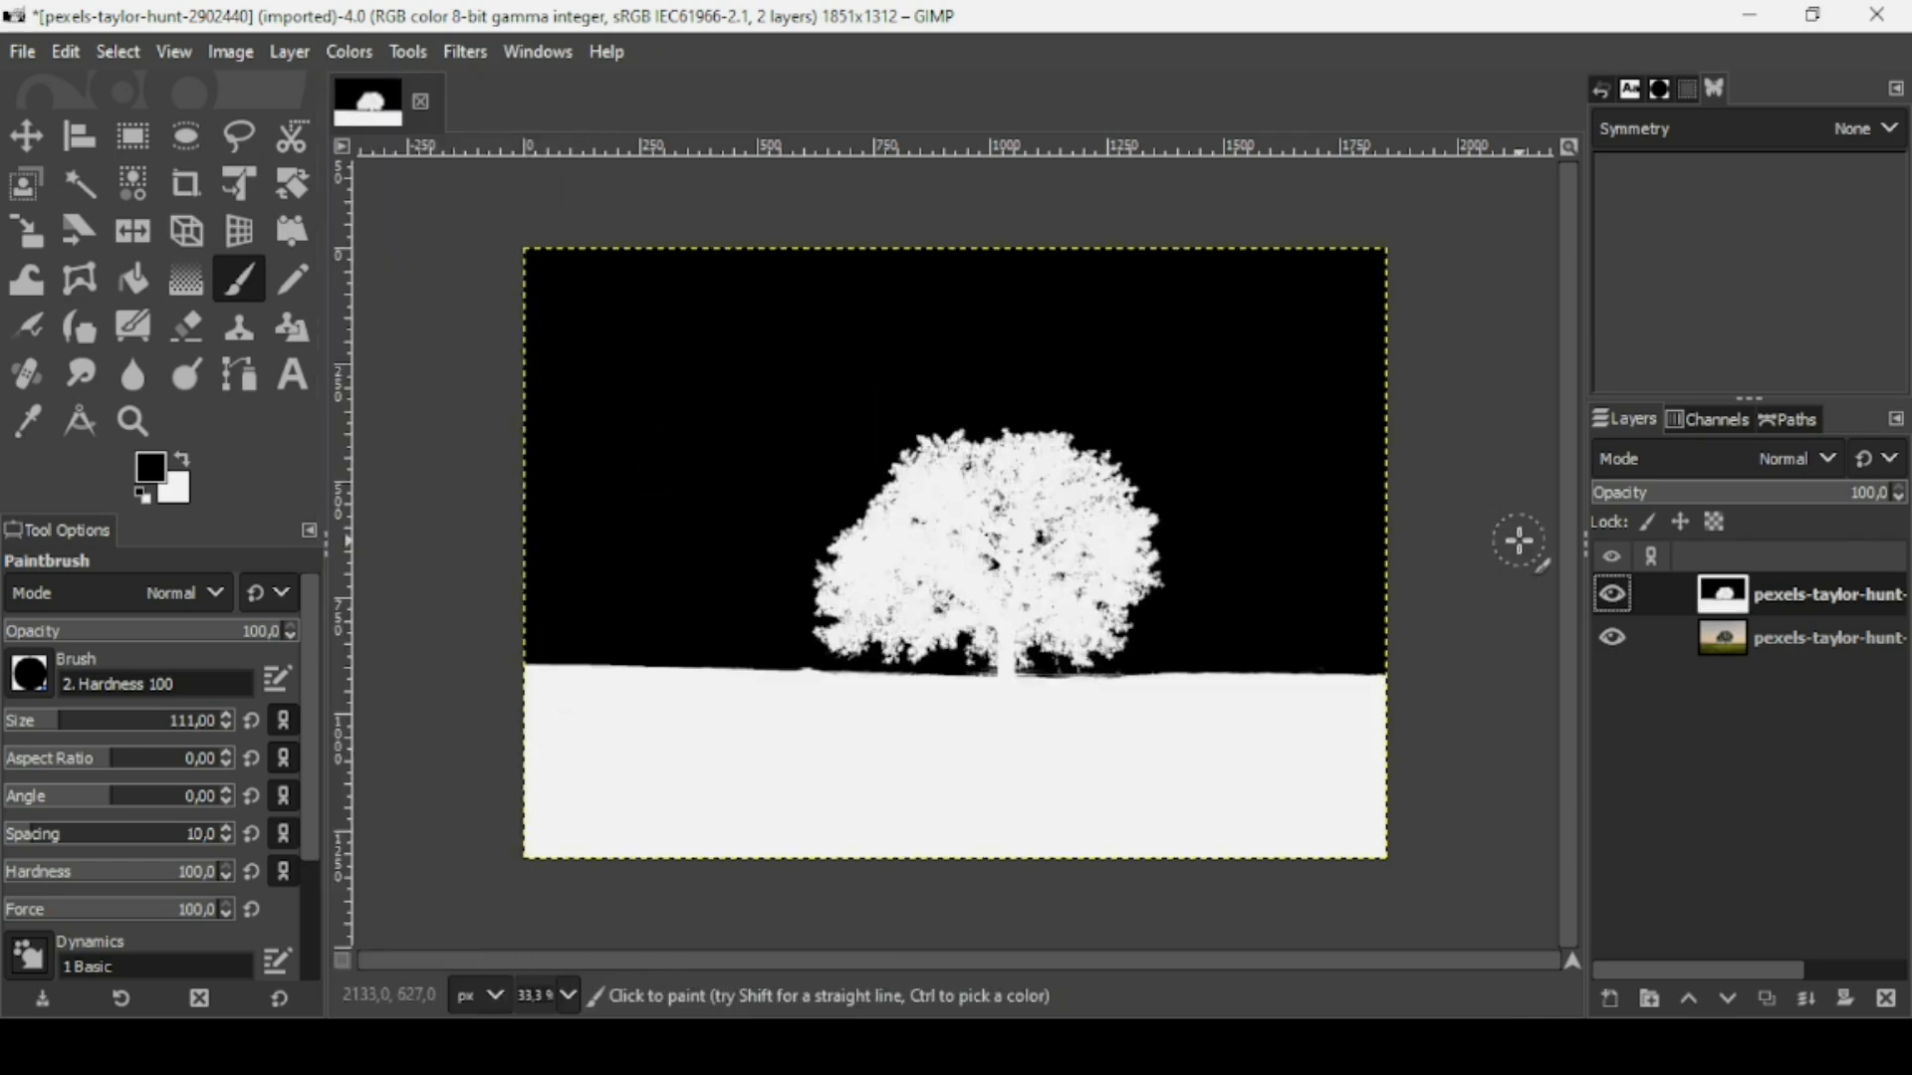
pyautogui.click(1615, 596)
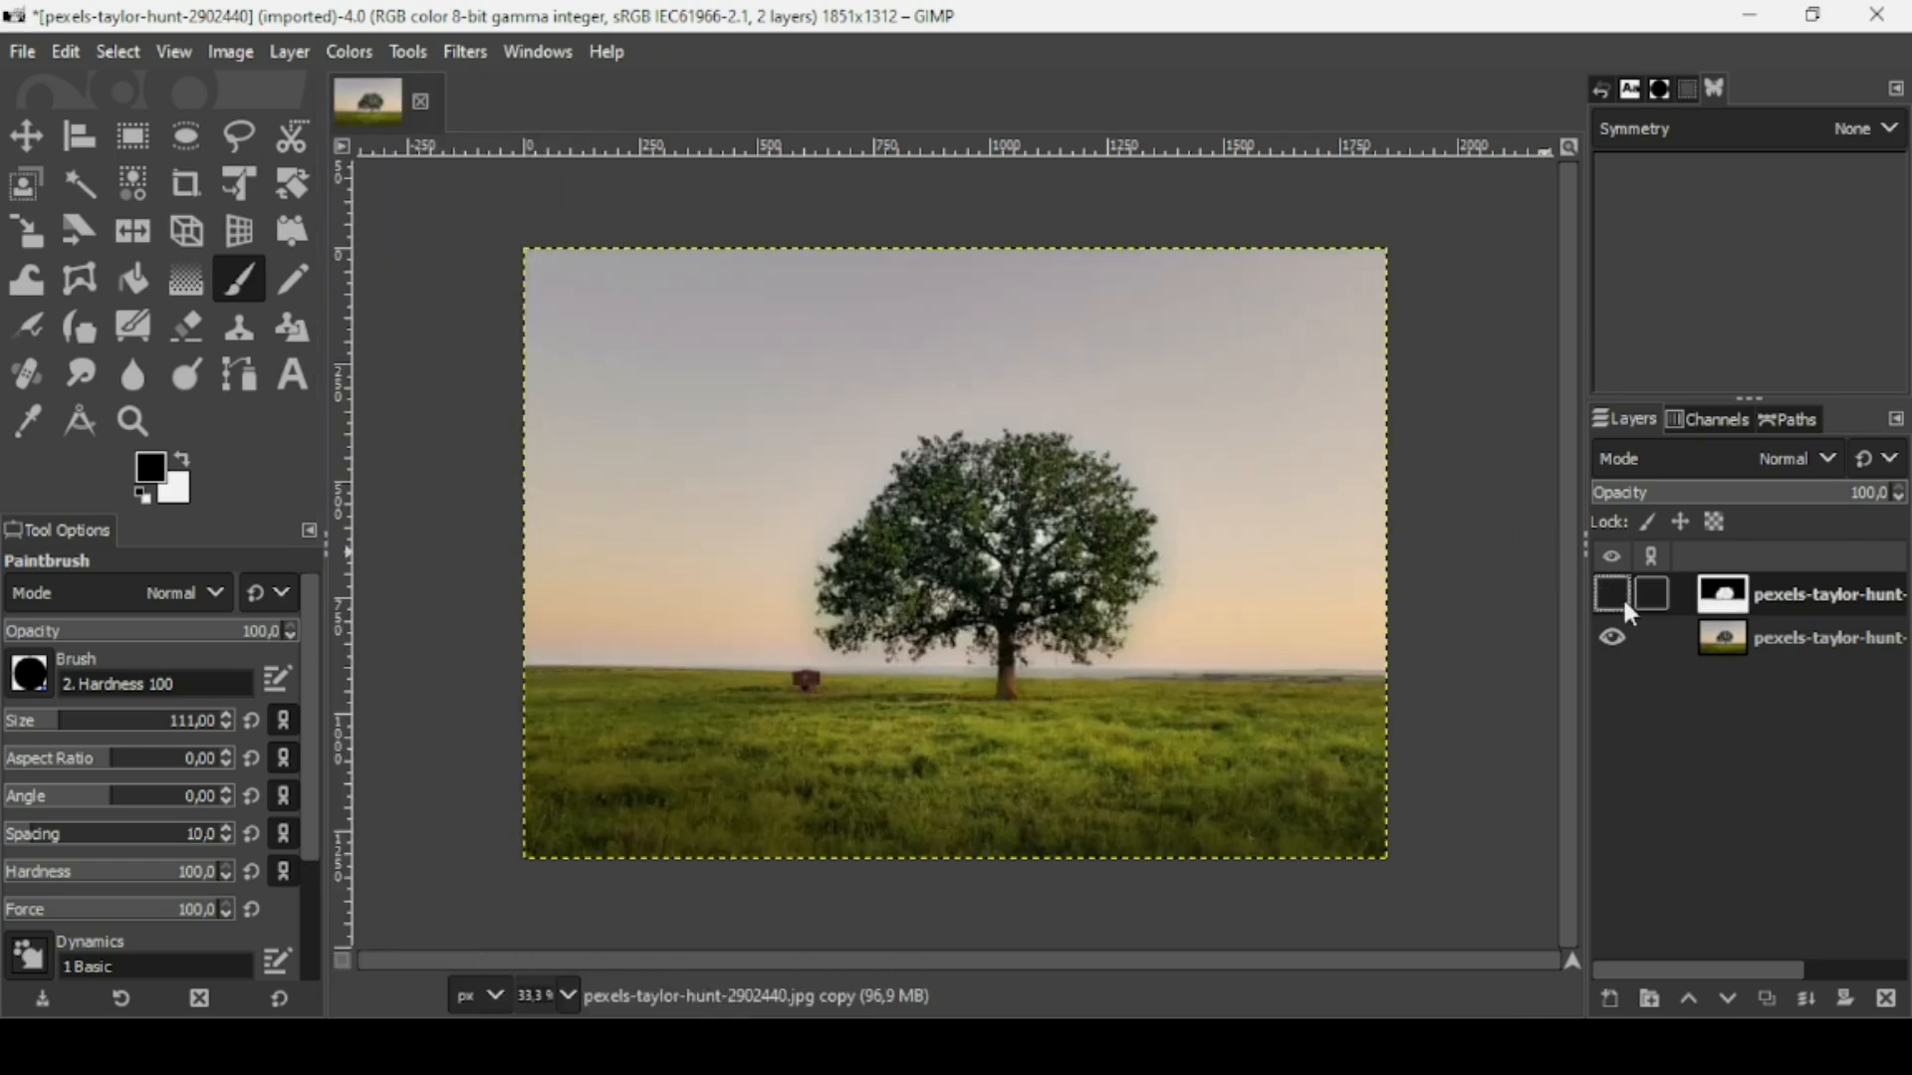
pyautogui.click(1755, 645)
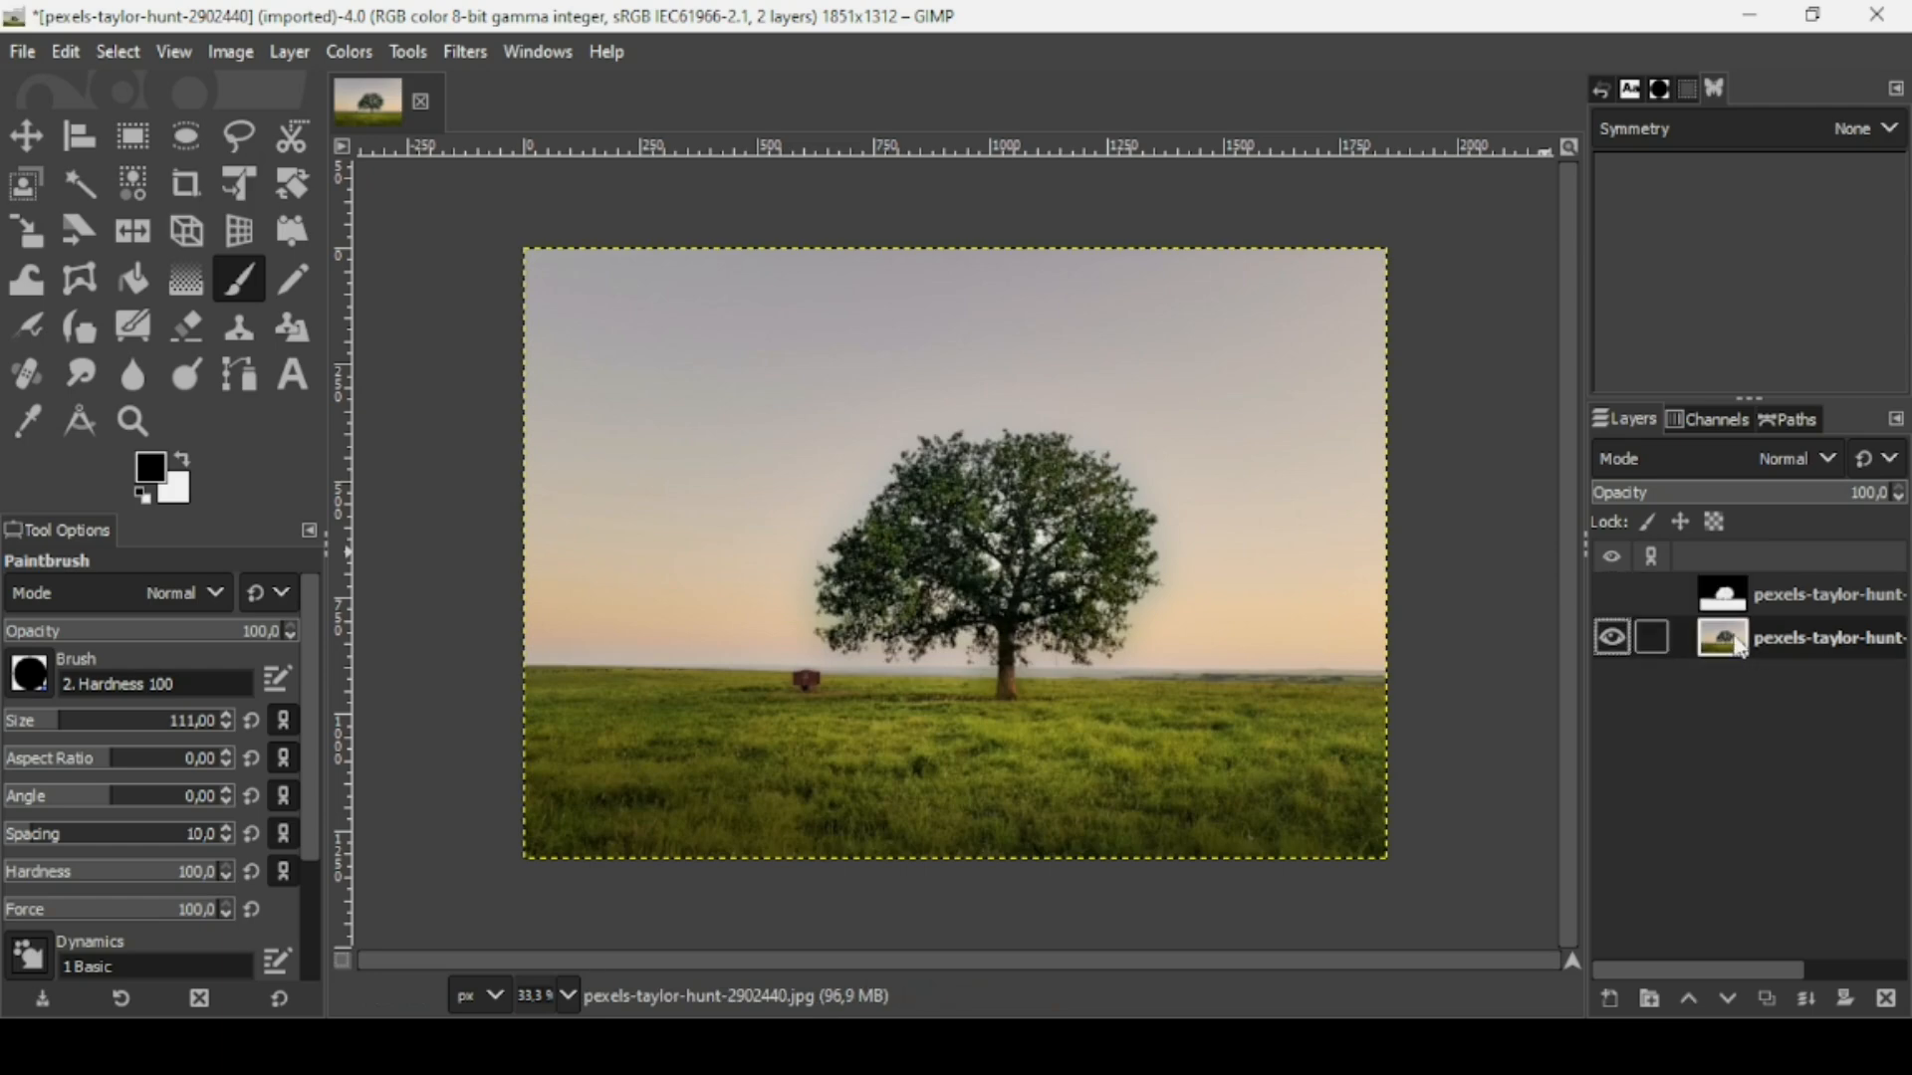
# Duplicate the original photo layer and add a White (full opacity) layer mask to the duplicate.
pyautogui.click(1767, 1000)
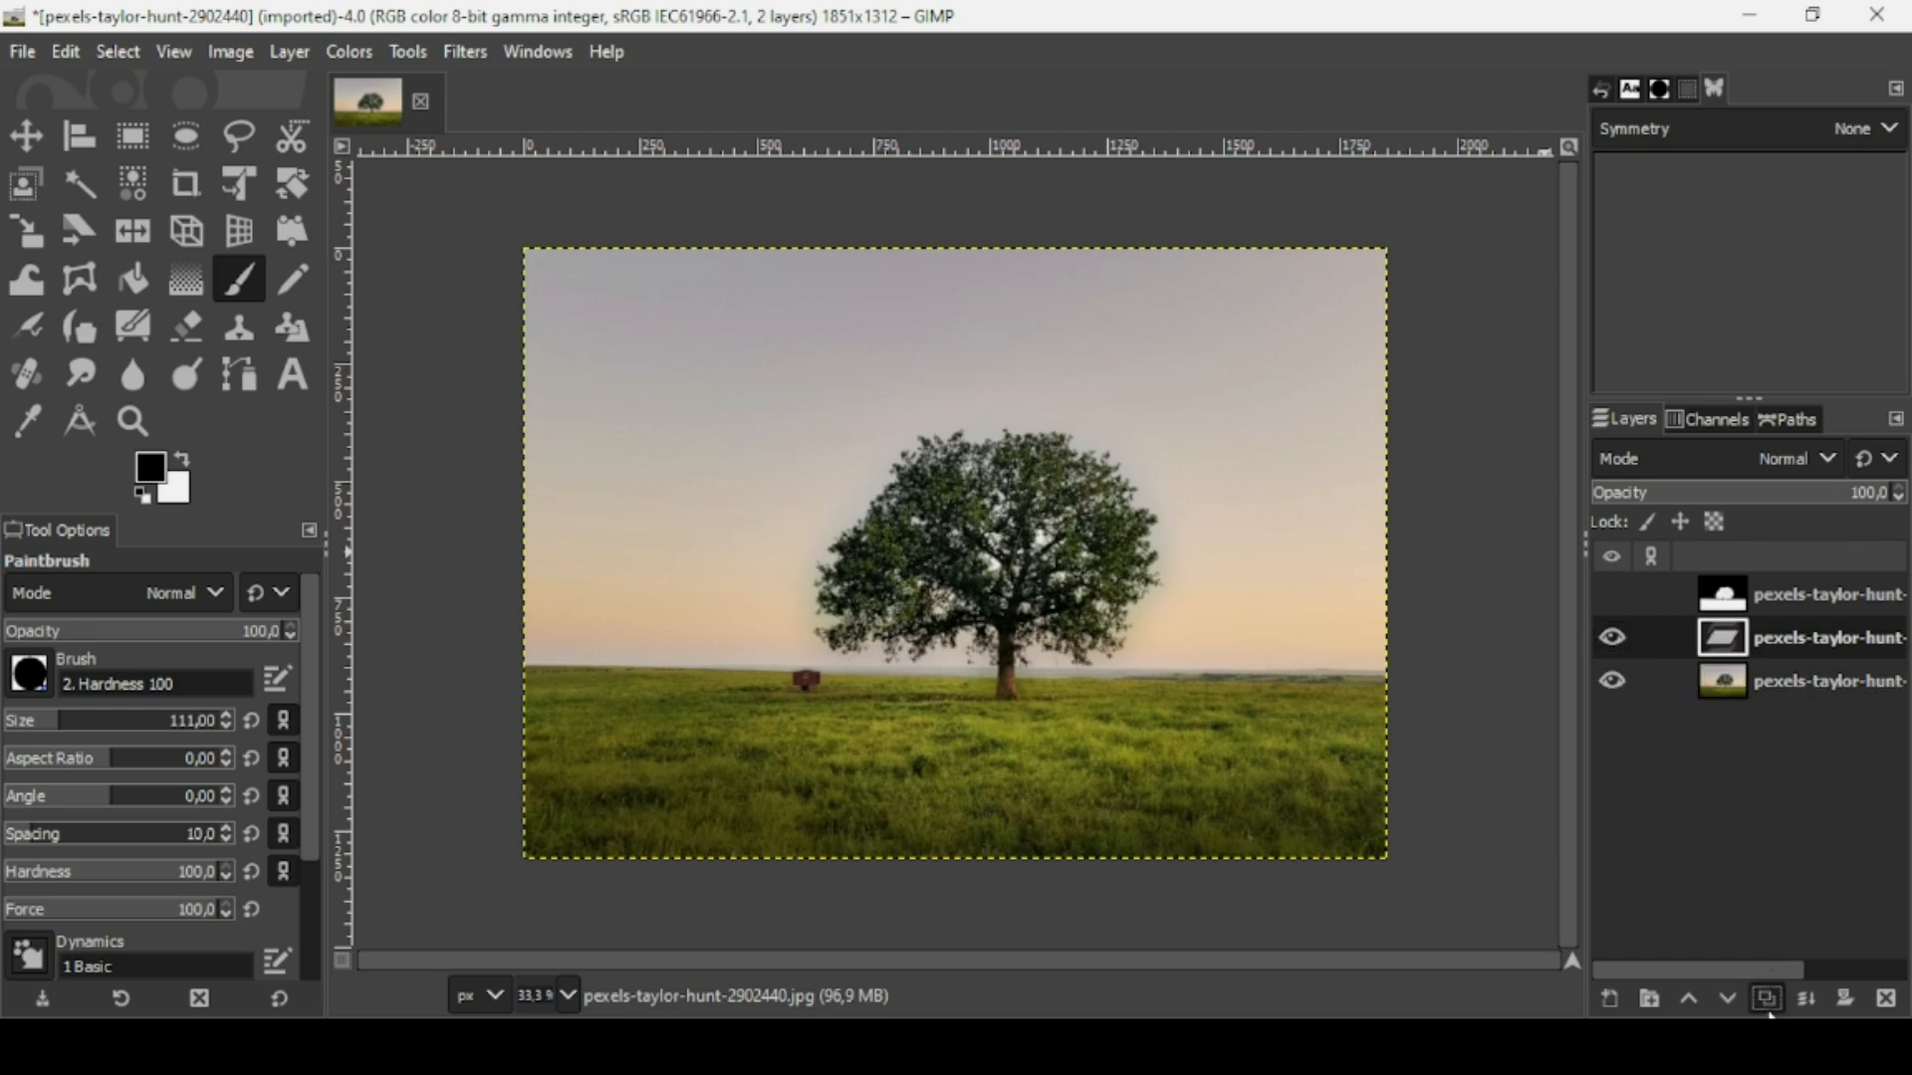
pyautogui.rightClick(1733, 652)
pyautogui.click(1657, 576)
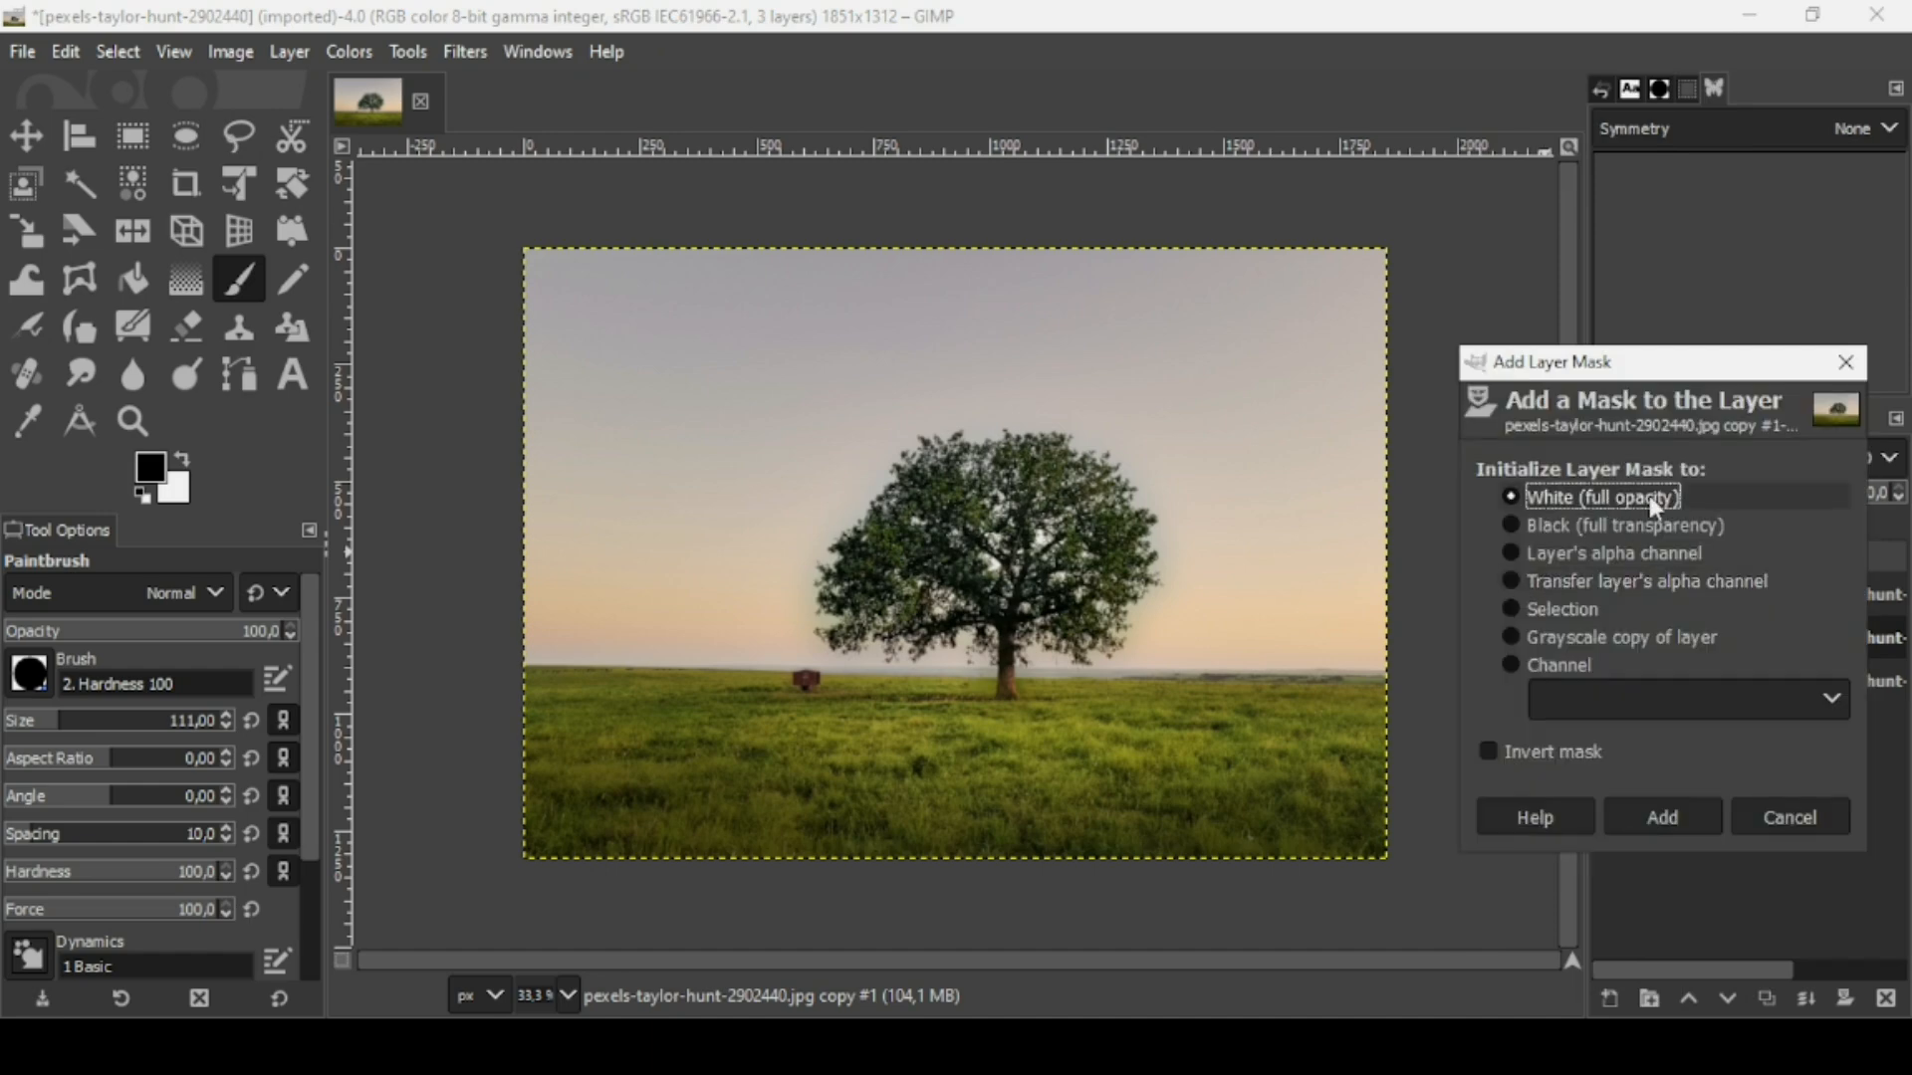
pyautogui.click(1669, 812)
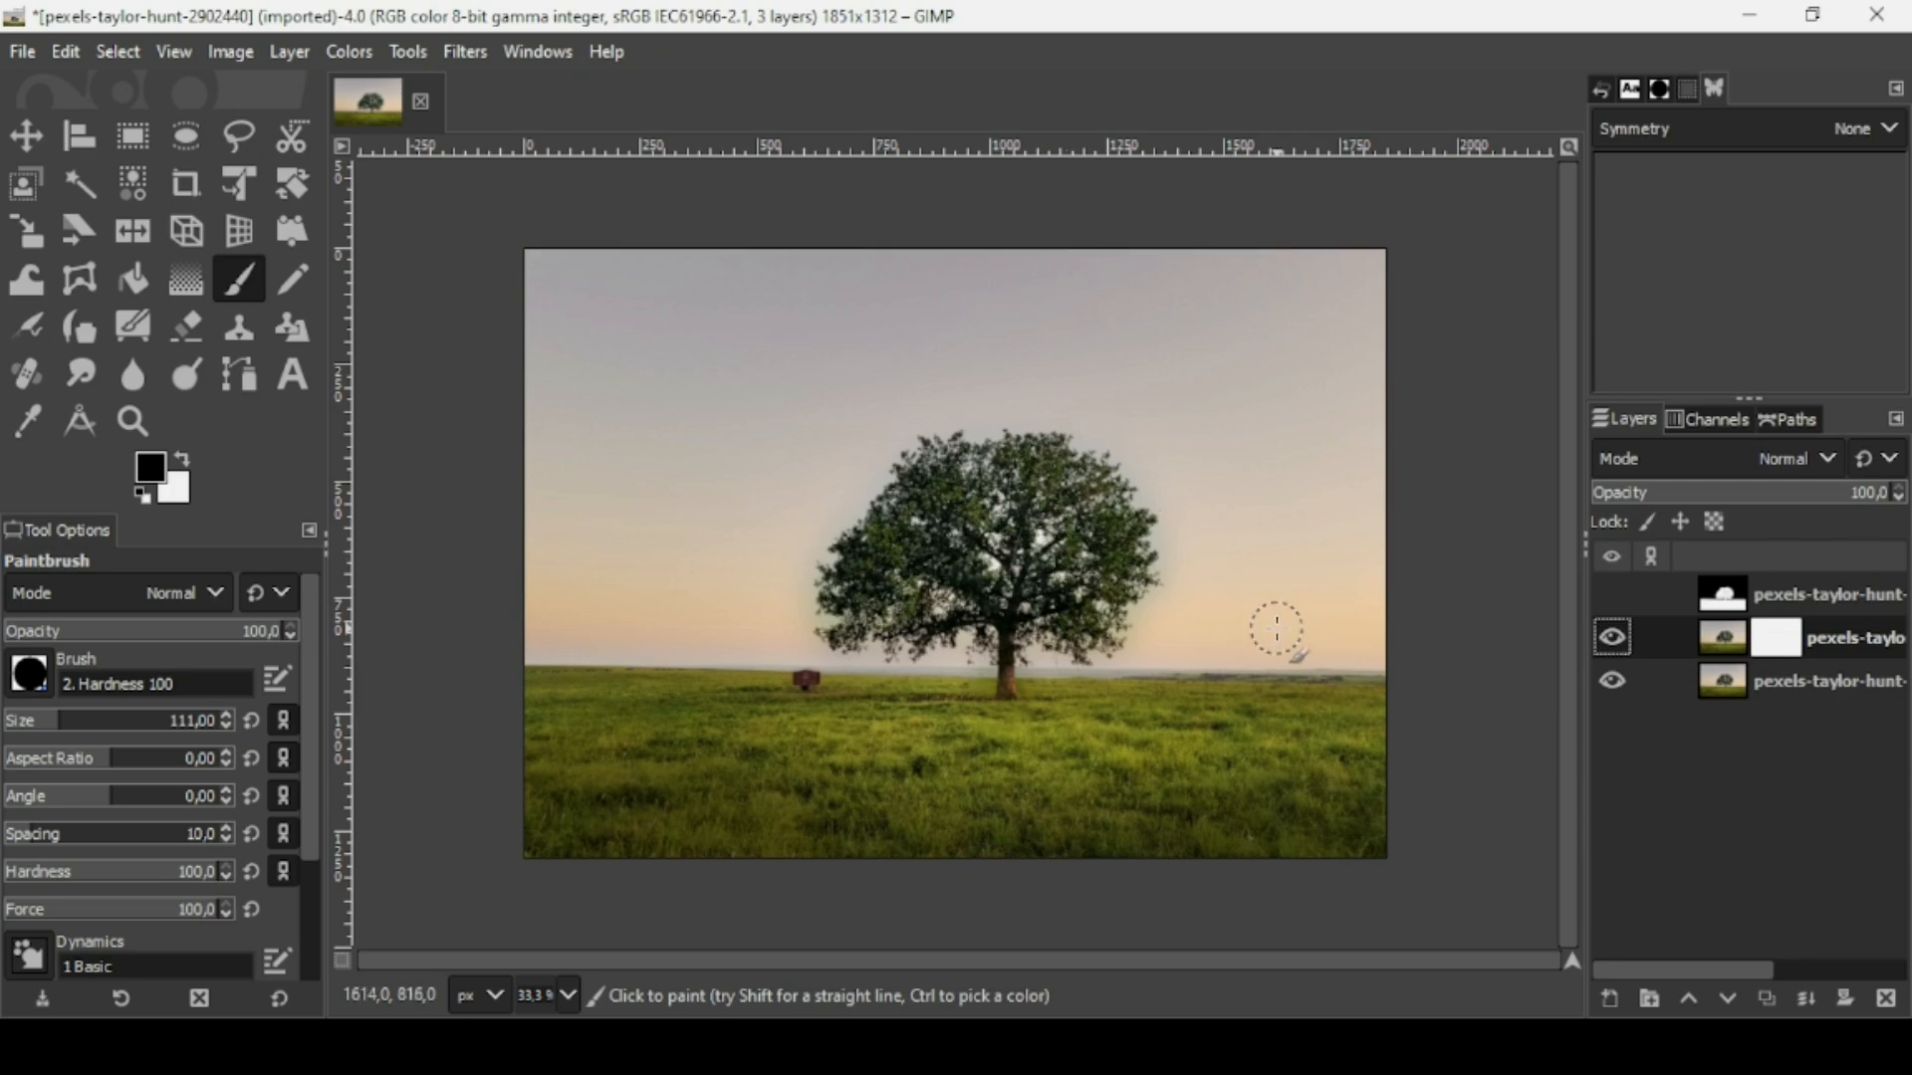
# Show the black-and-white layer, copy it to the clipboard, and hide it again.
pyautogui.click(1611, 595)
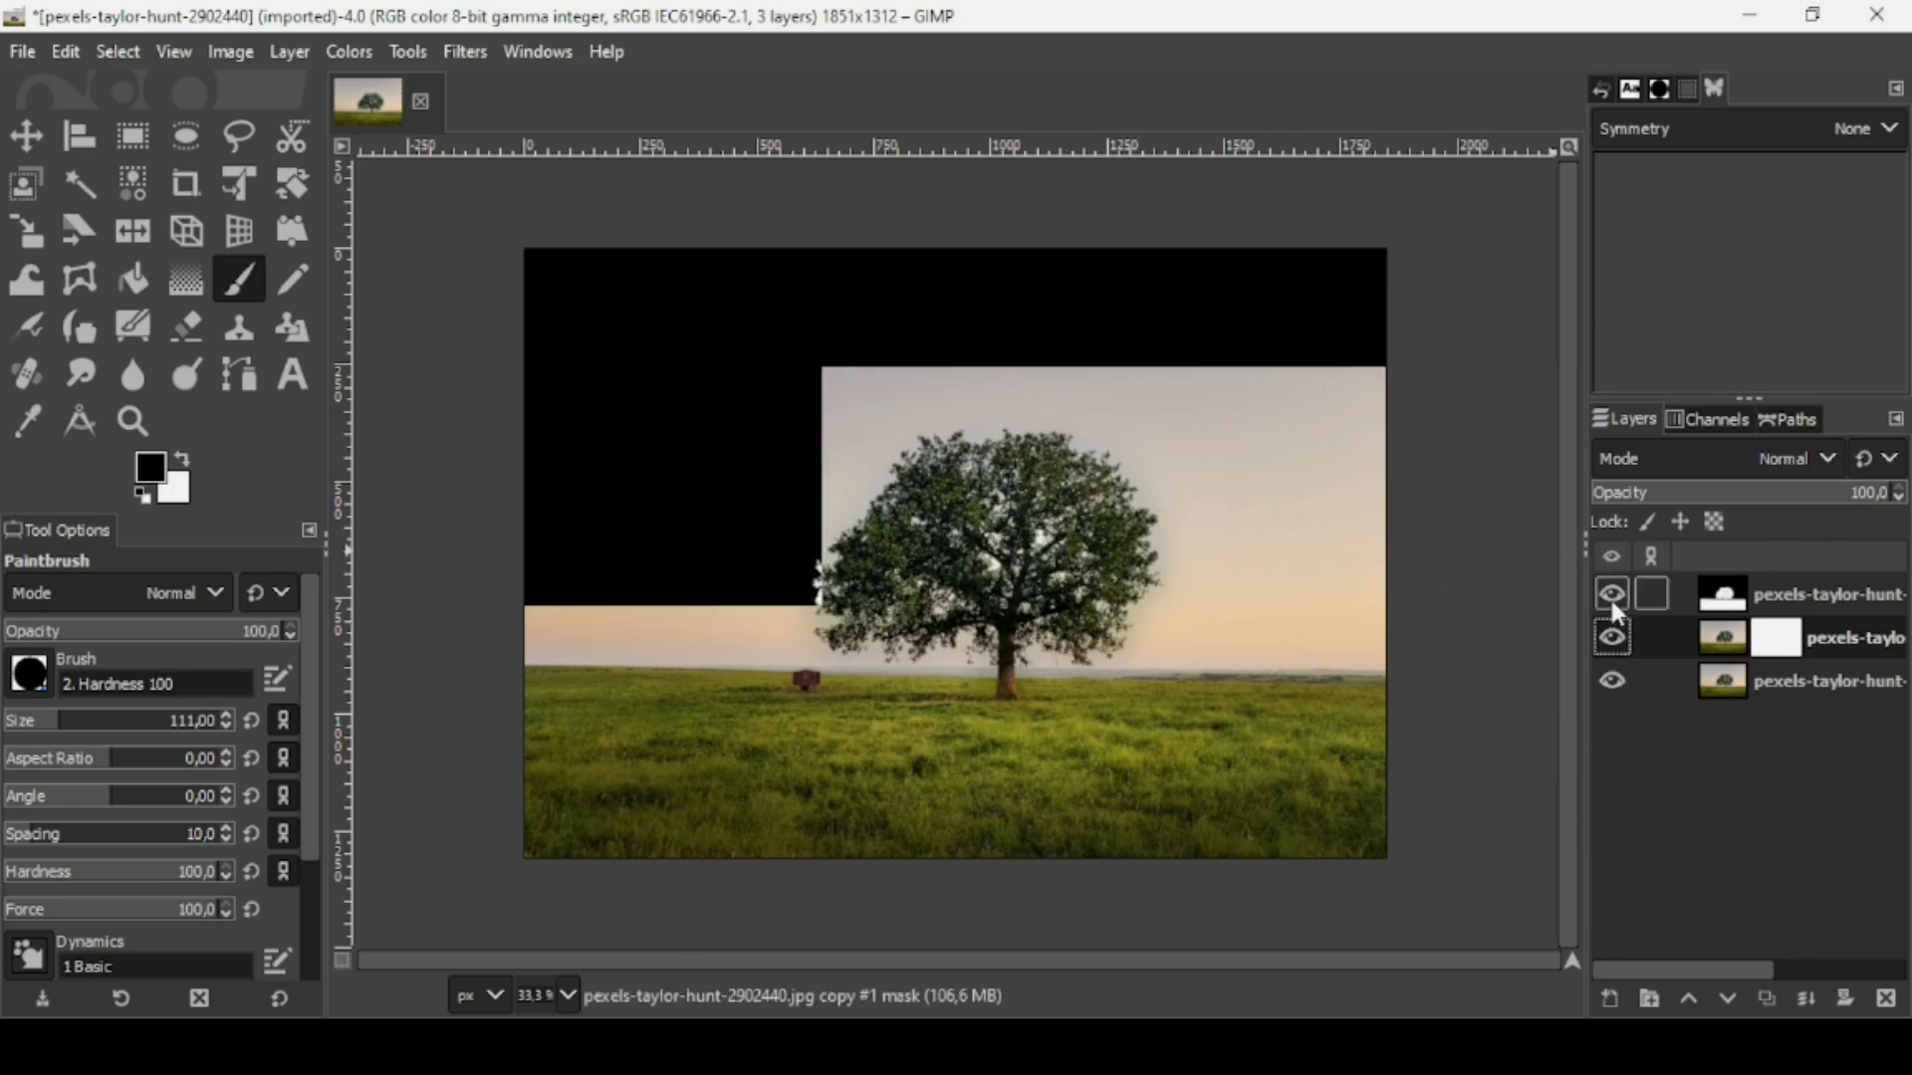
pyautogui.click(1737, 596)
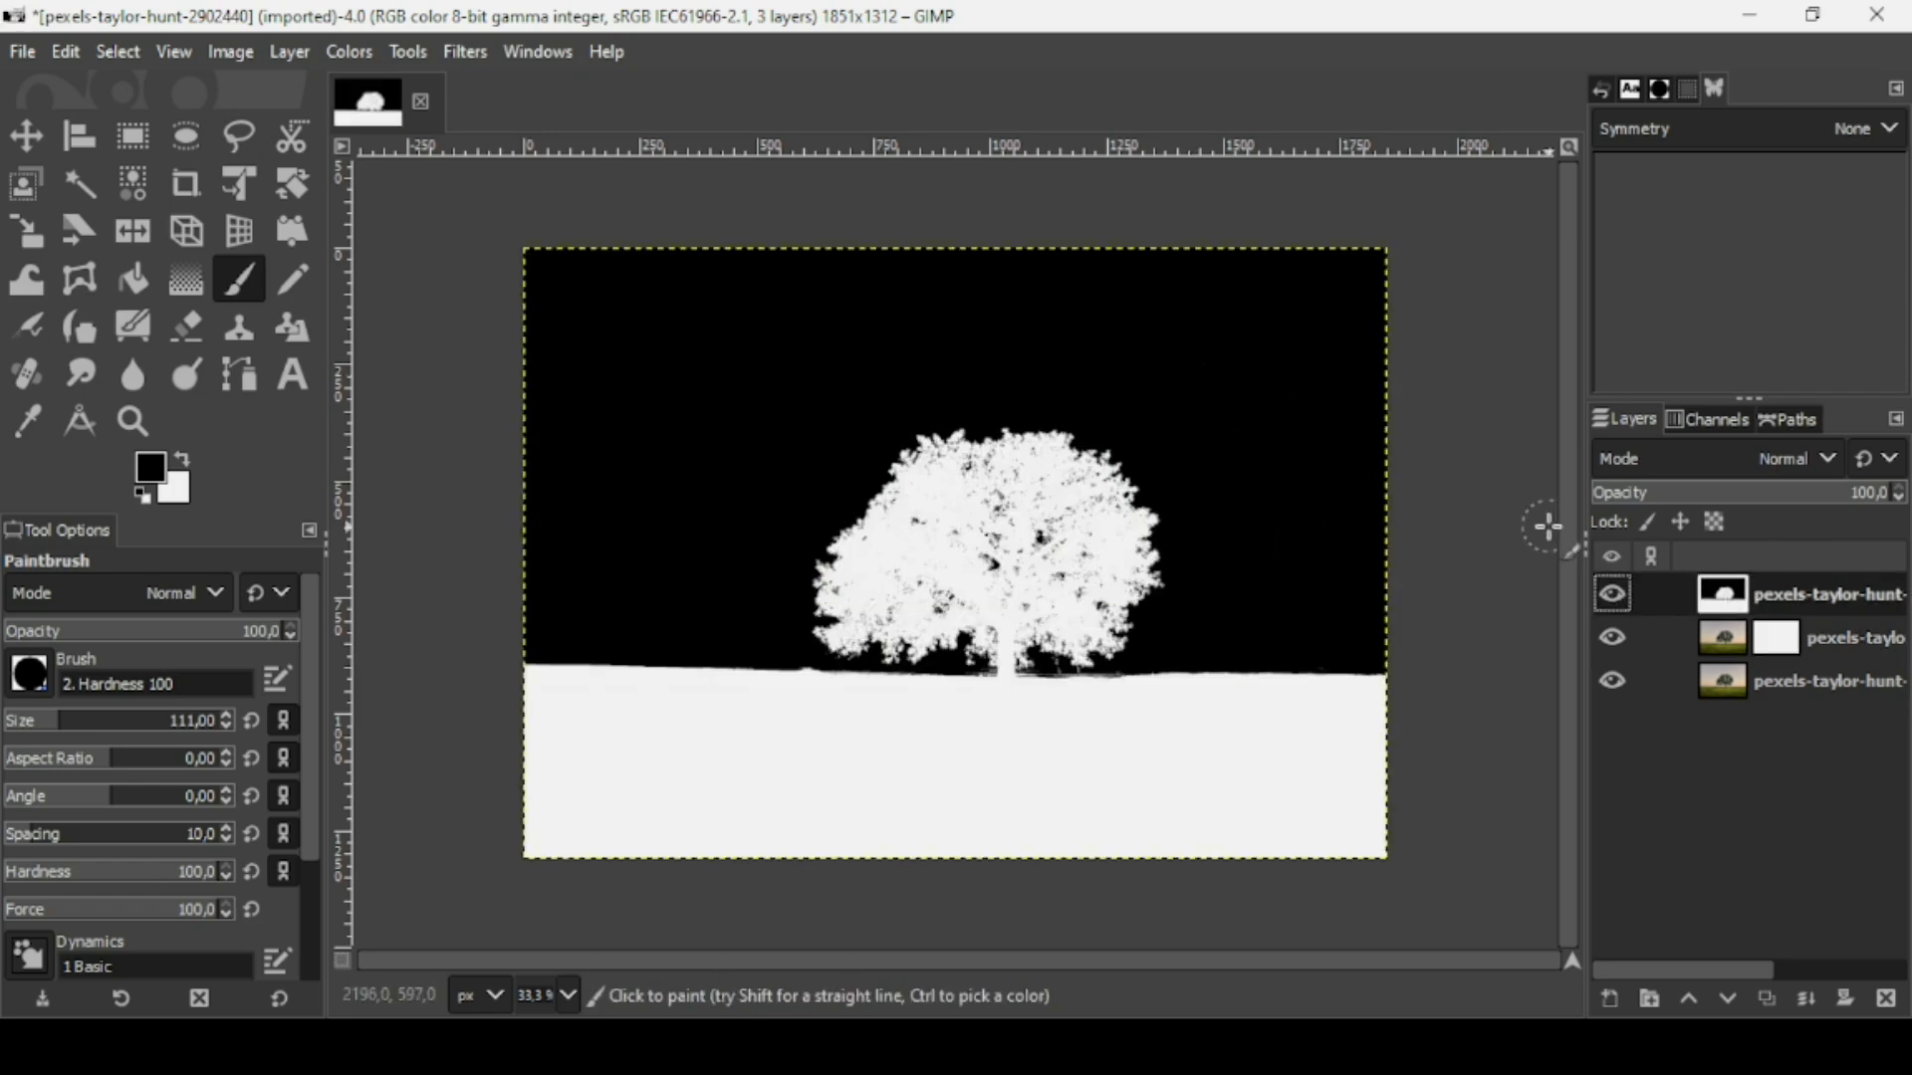
pyautogui.hotkey('ctrl', 'c')
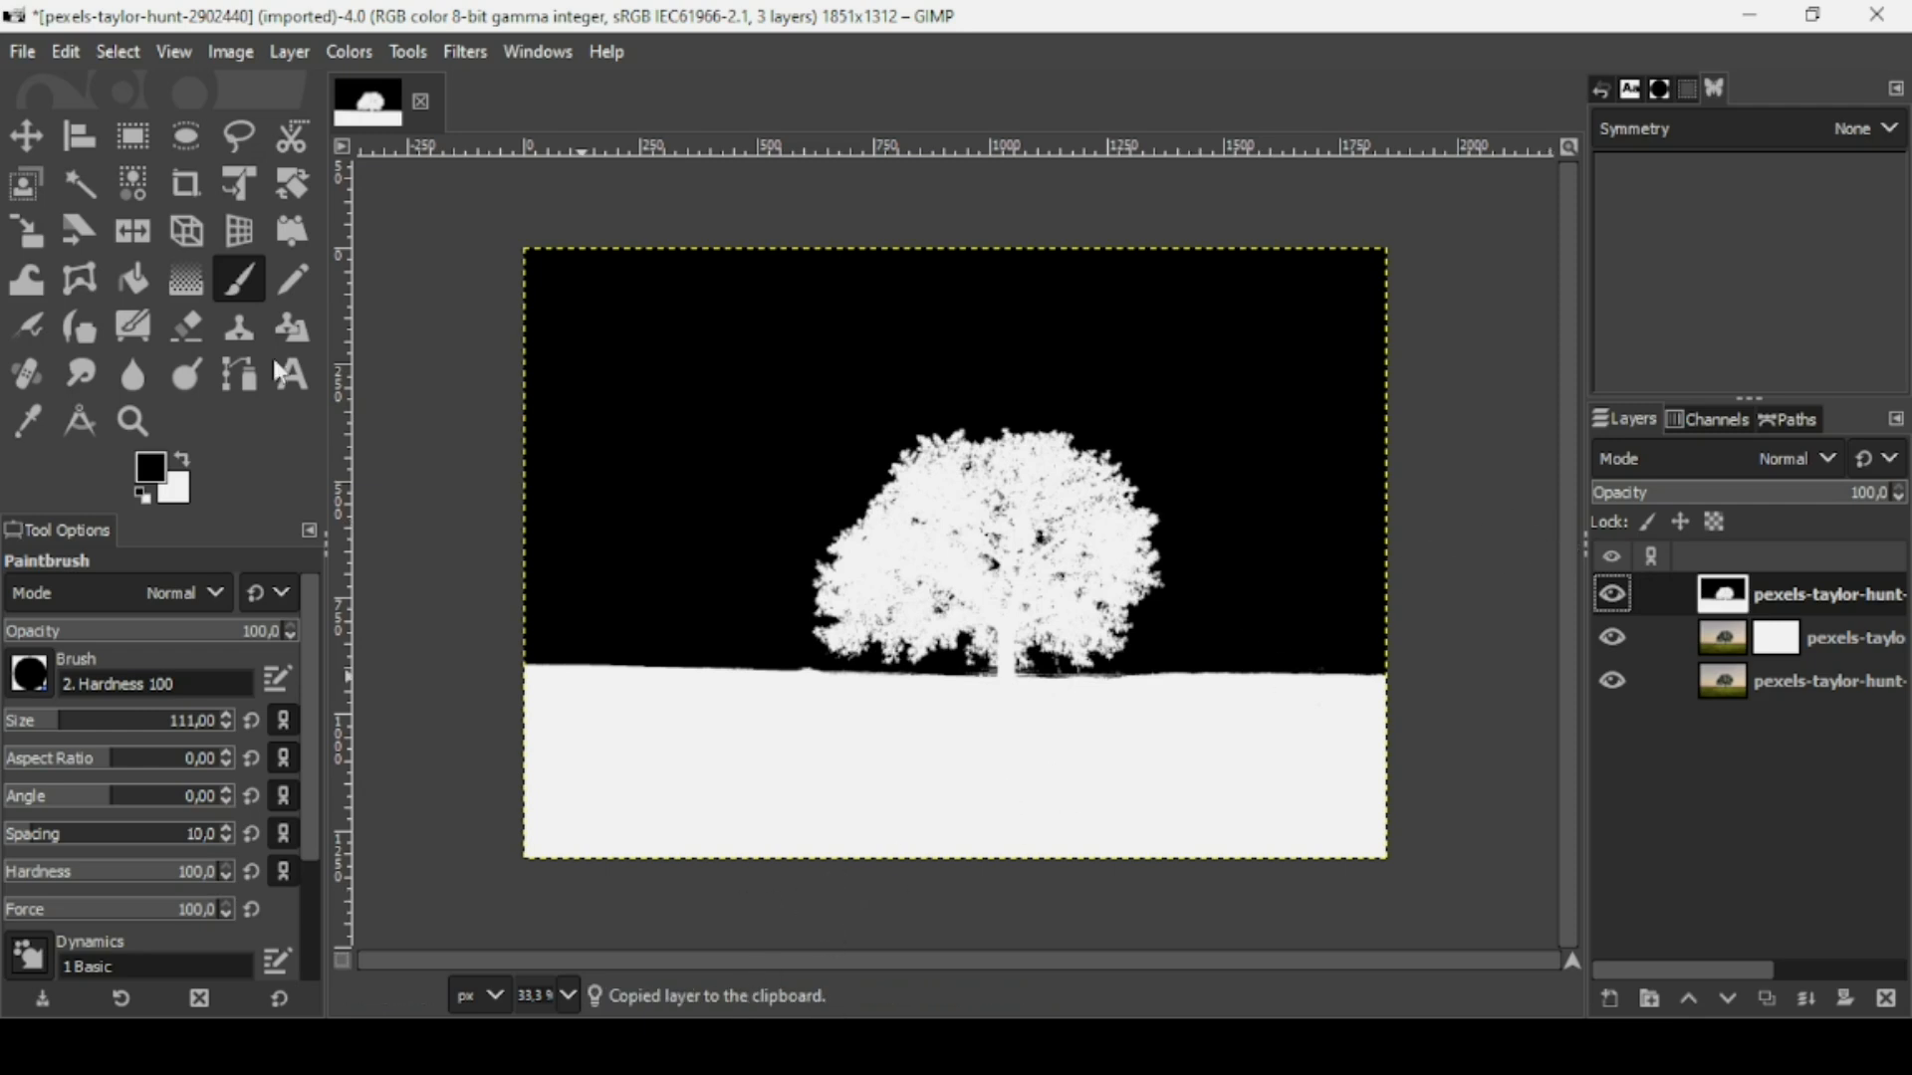
pyautogui.click(60, 46)
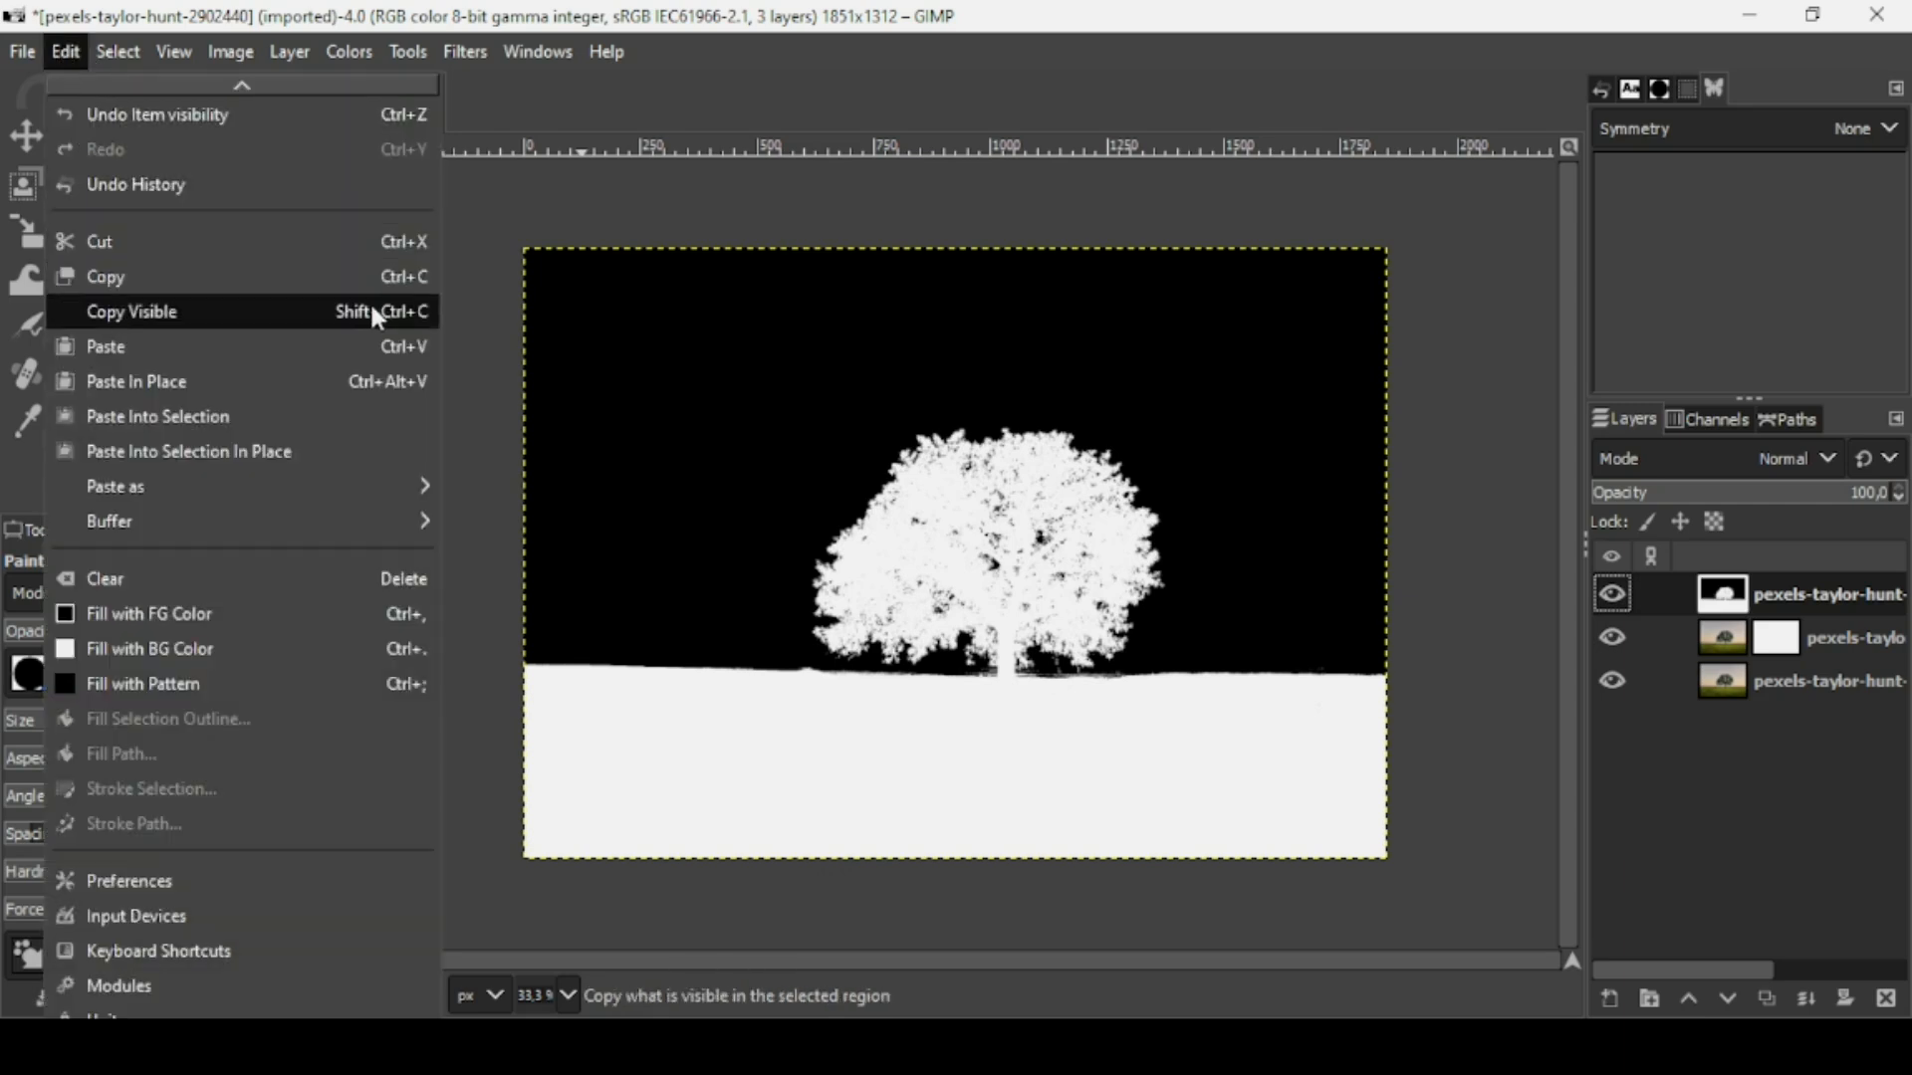
pyautogui.click(1073, 11)
pyautogui.click(1609, 593)
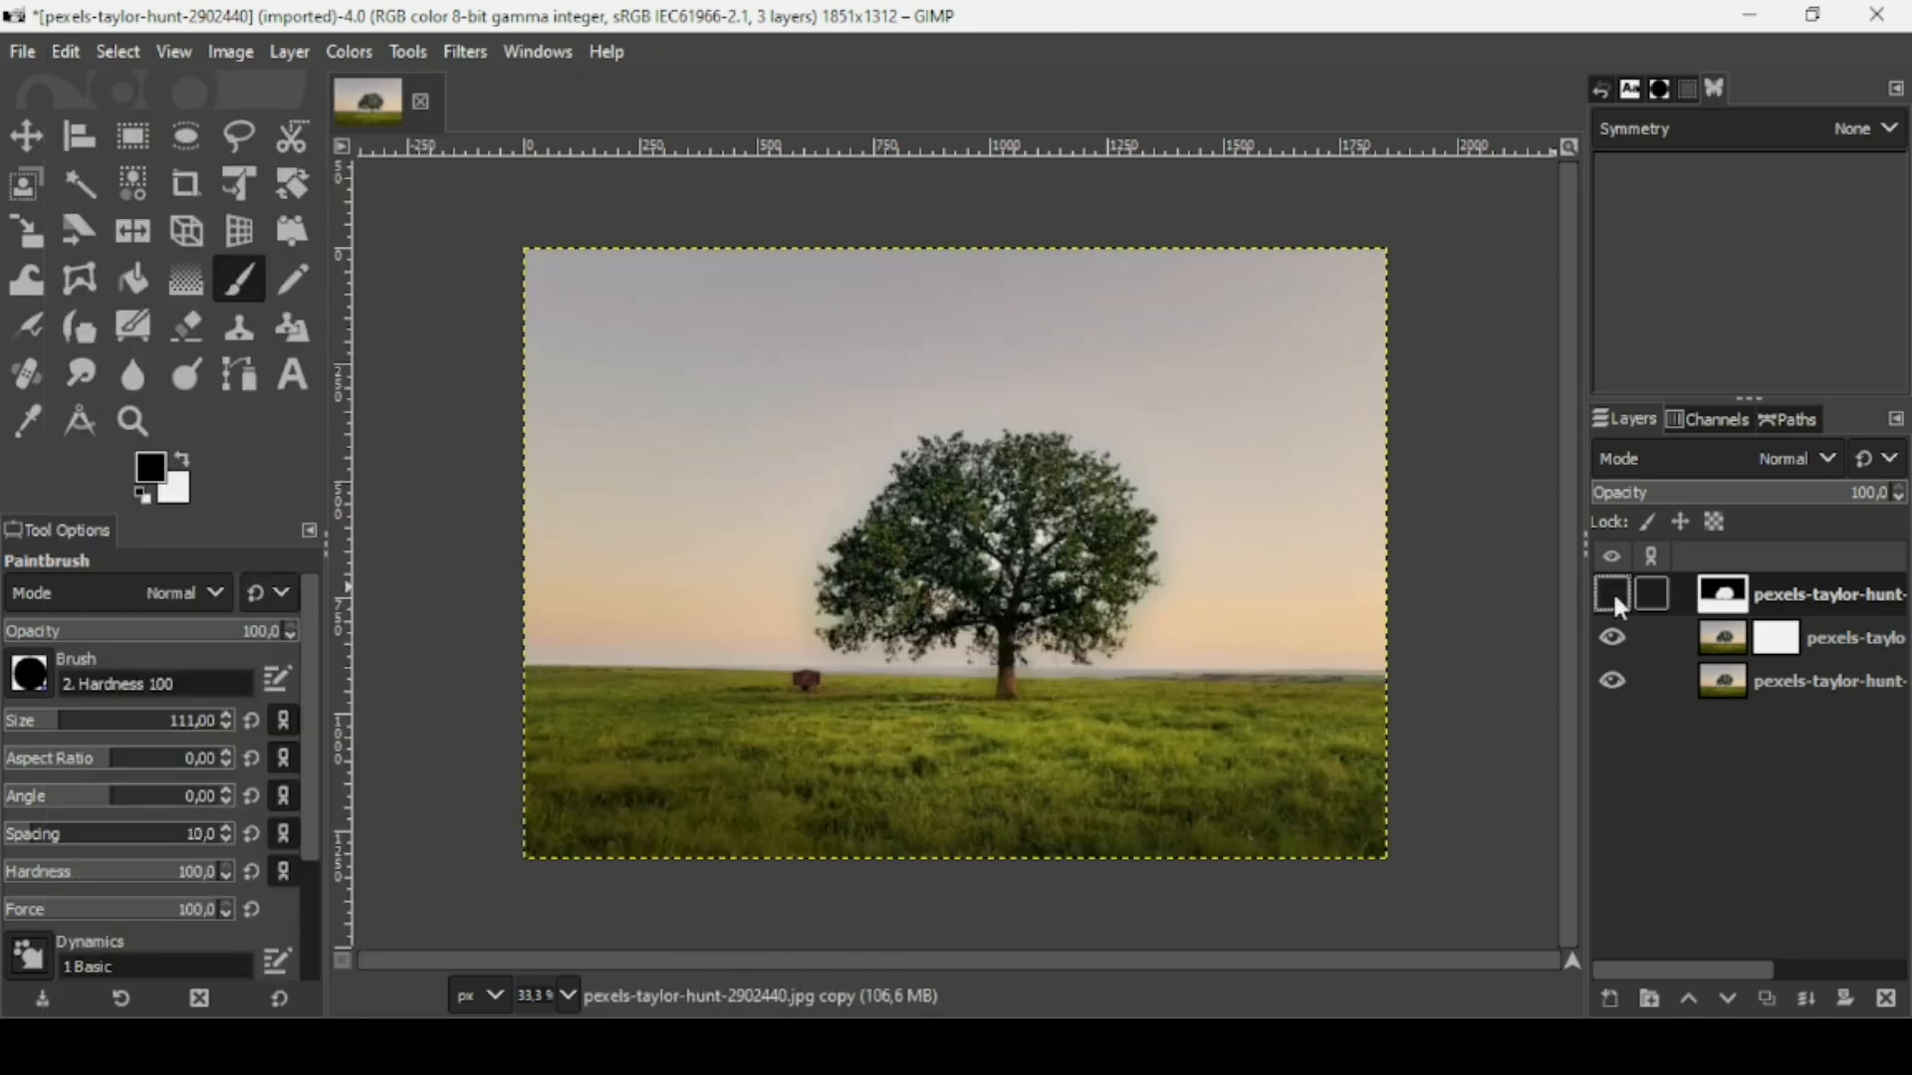
# Paste the copied black-and-white image into the duplicate layer's mask, hide the original photo layer, and anchor the floating selection.
pyautogui.click(1781, 643)
pyautogui.click(1782, 645)
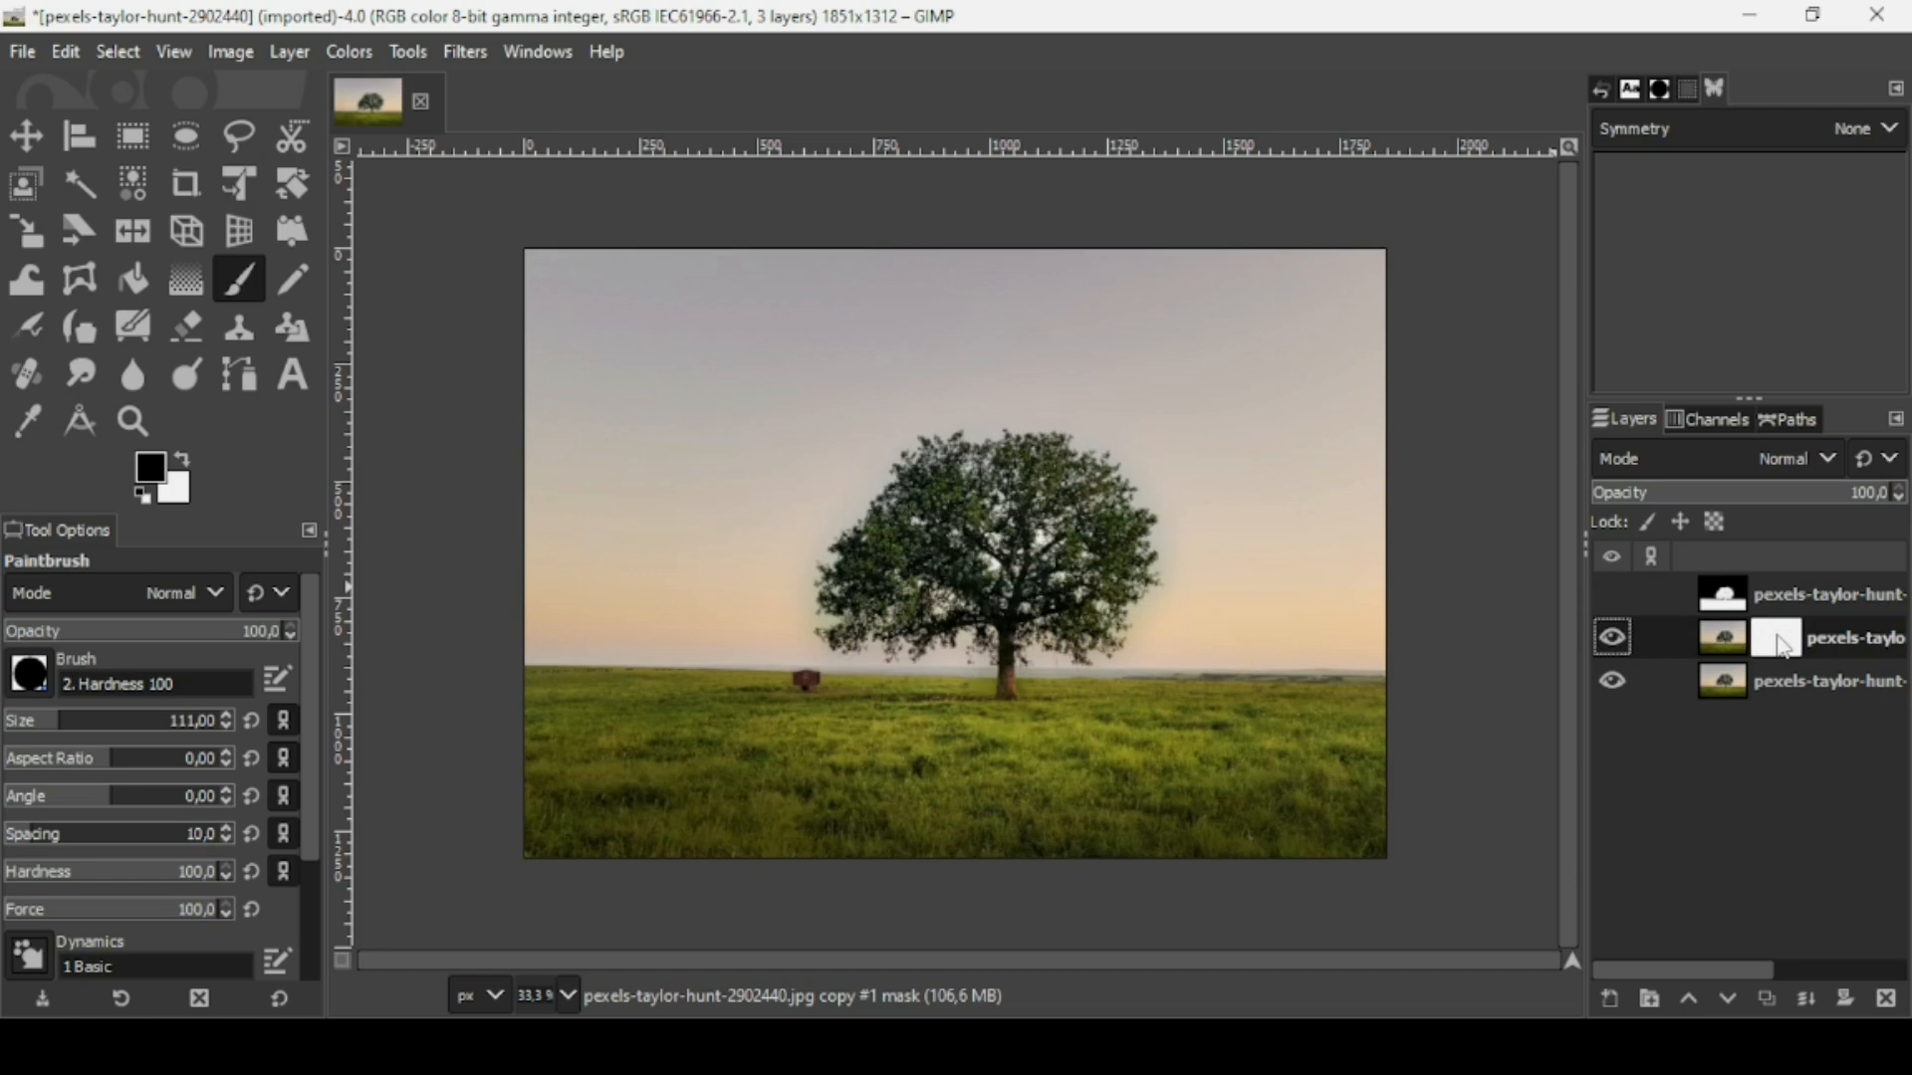
pyautogui.click(1724, 642)
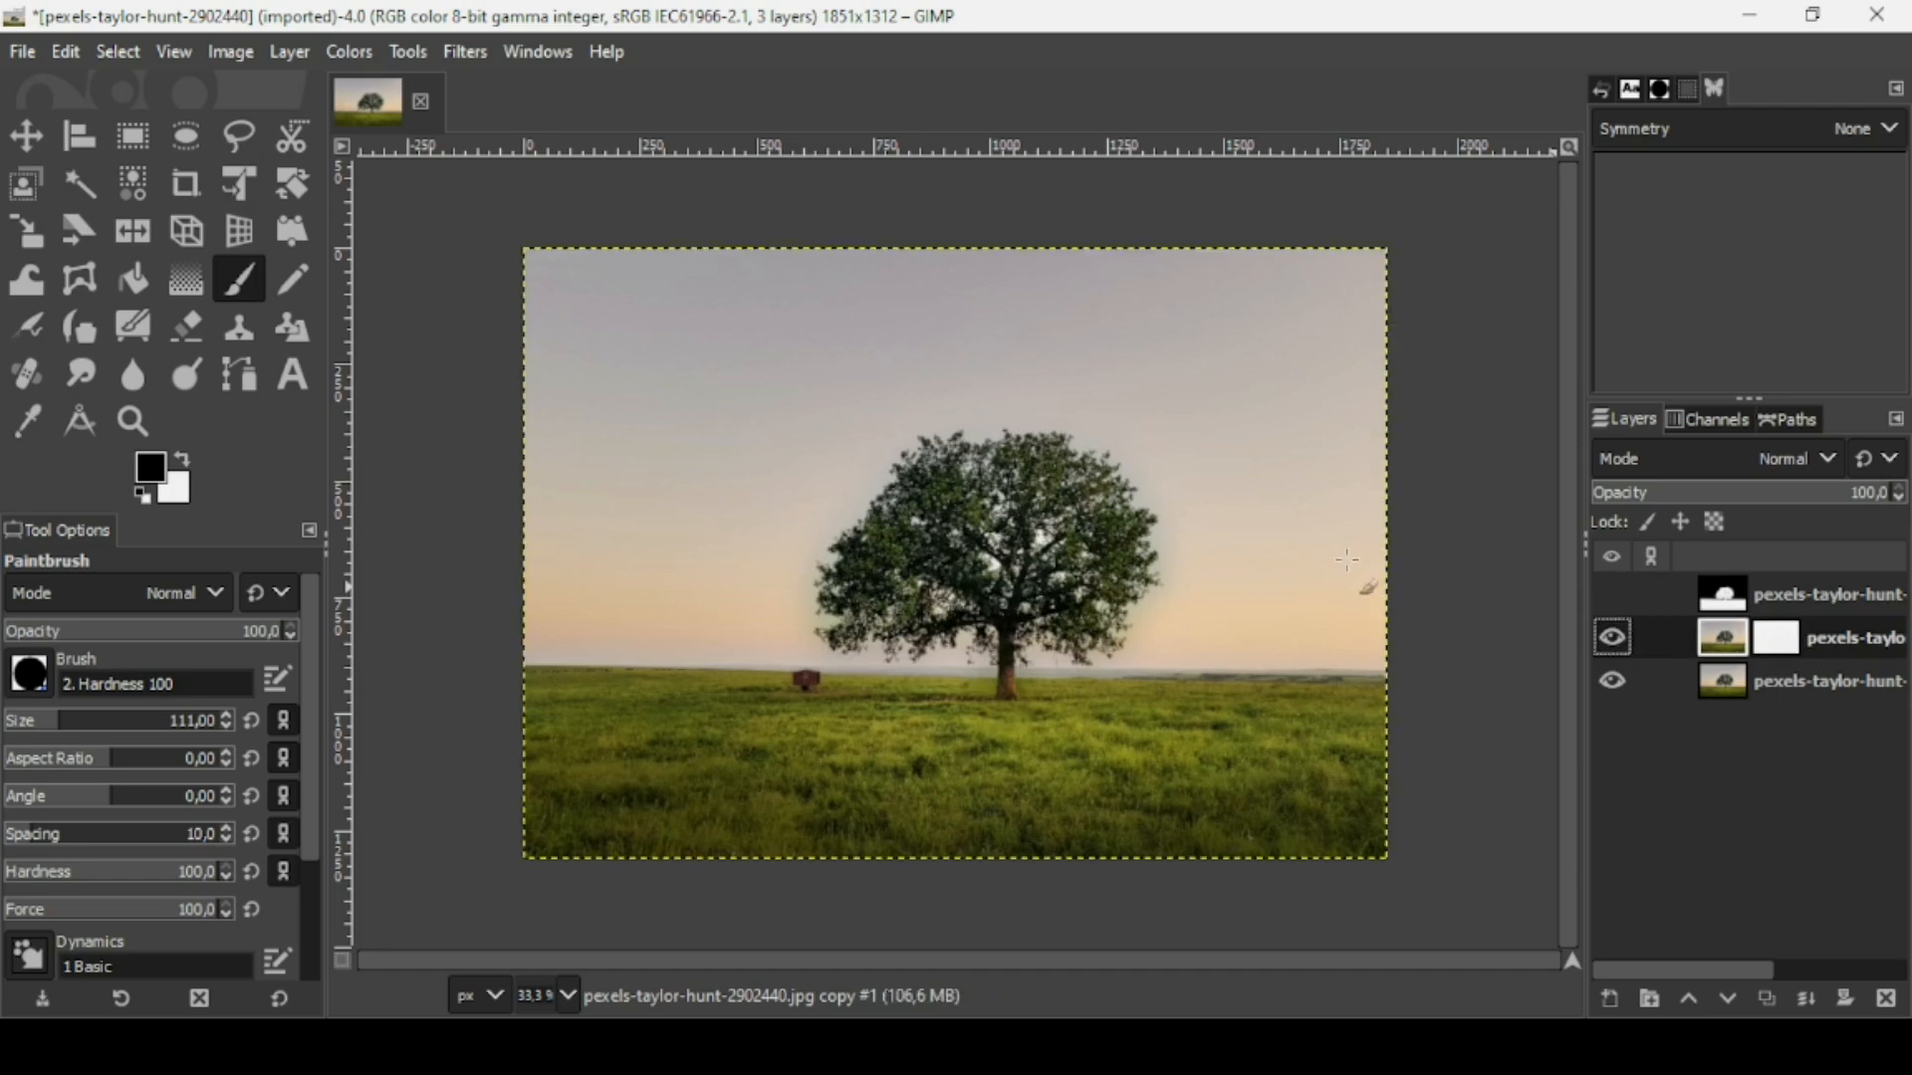
pyautogui.click(1777, 647)
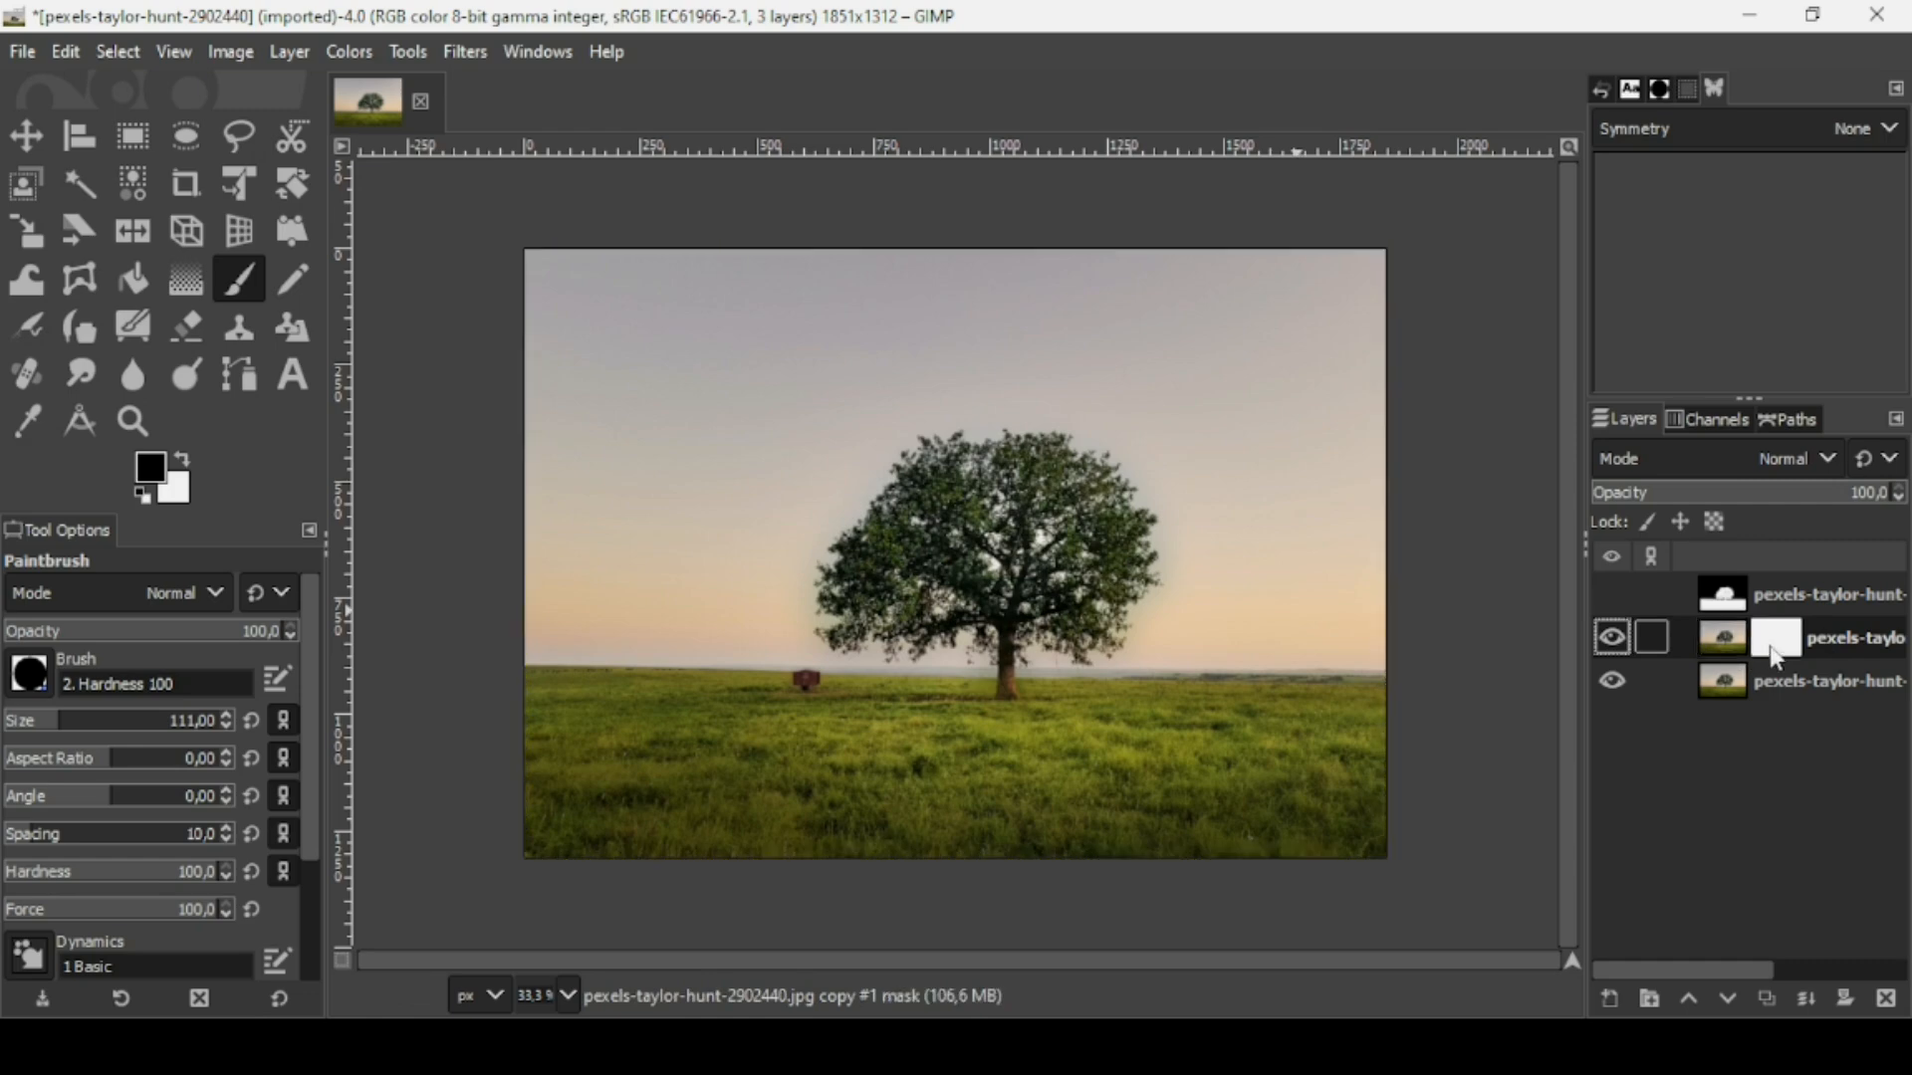
pyautogui.hotkey('ctrl', 'v')
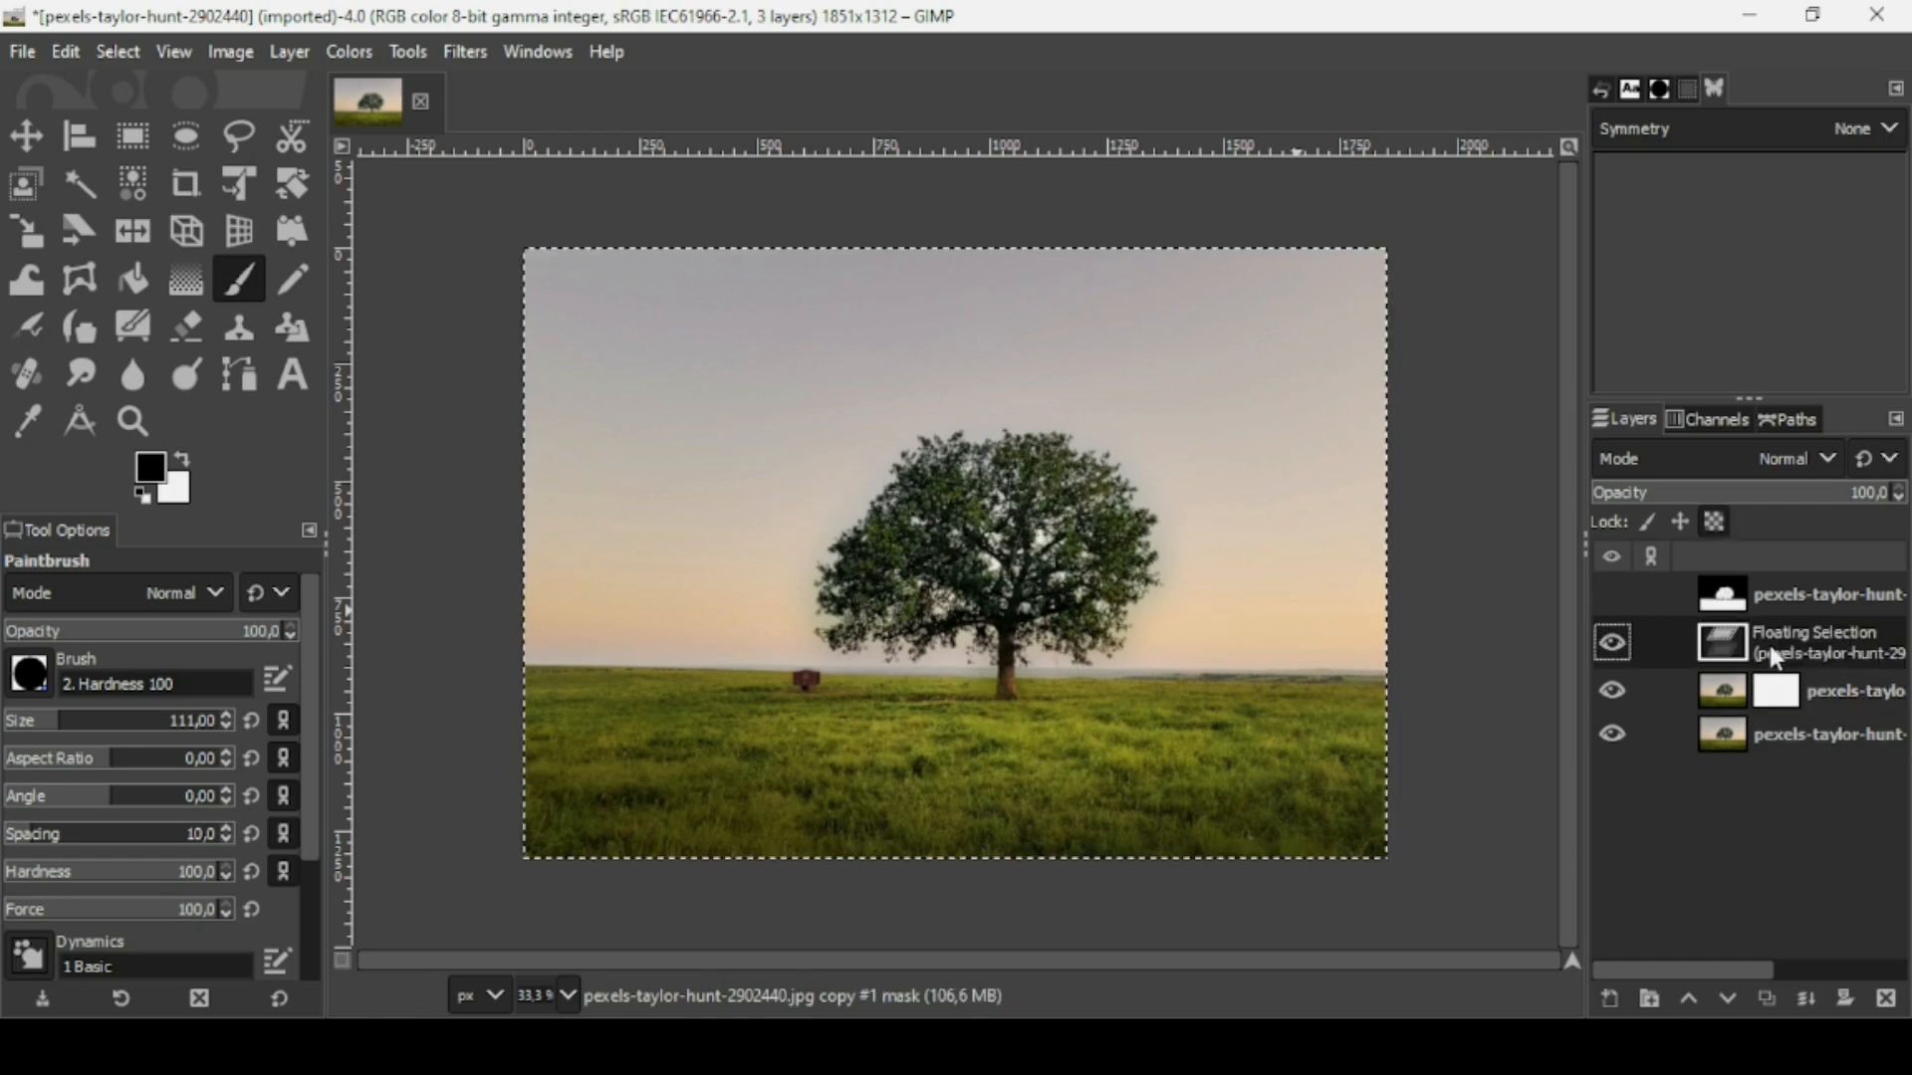
pyautogui.click(1612, 734)
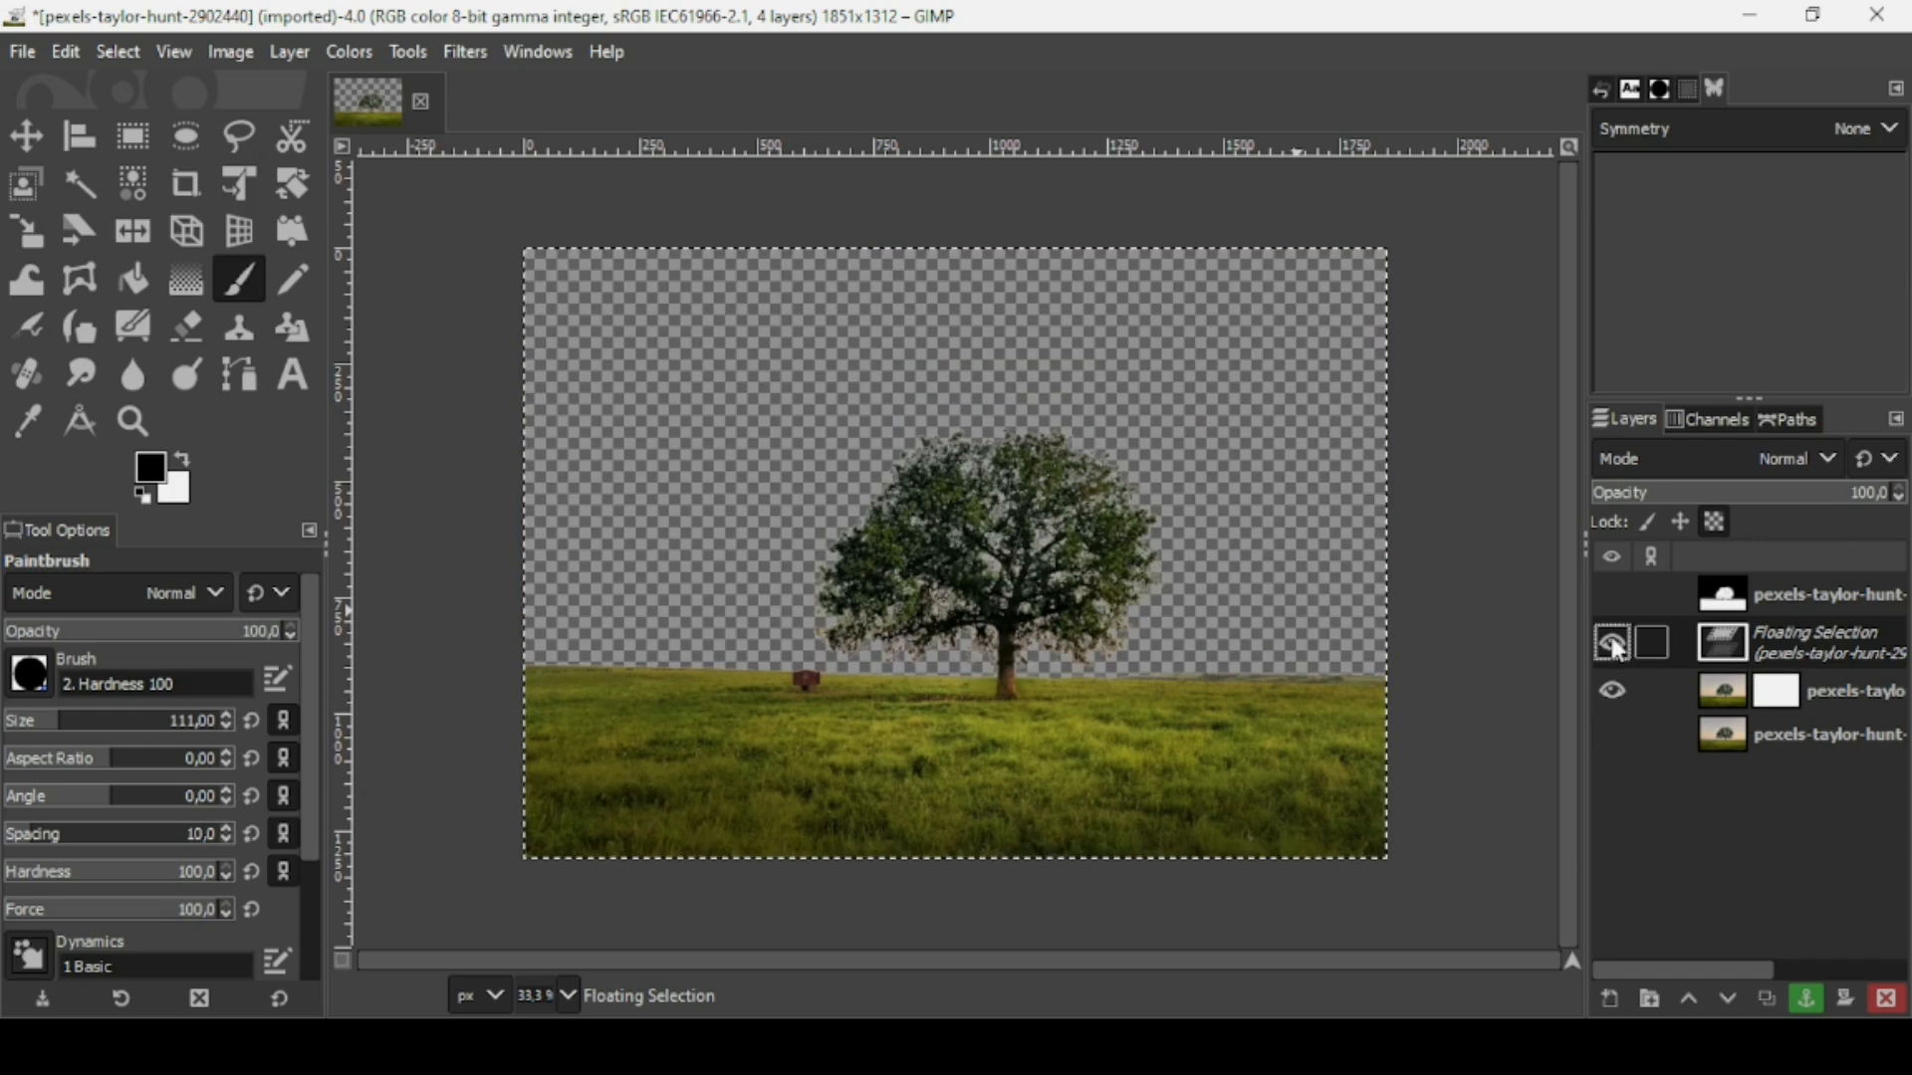
pyautogui.click(1807, 1001)
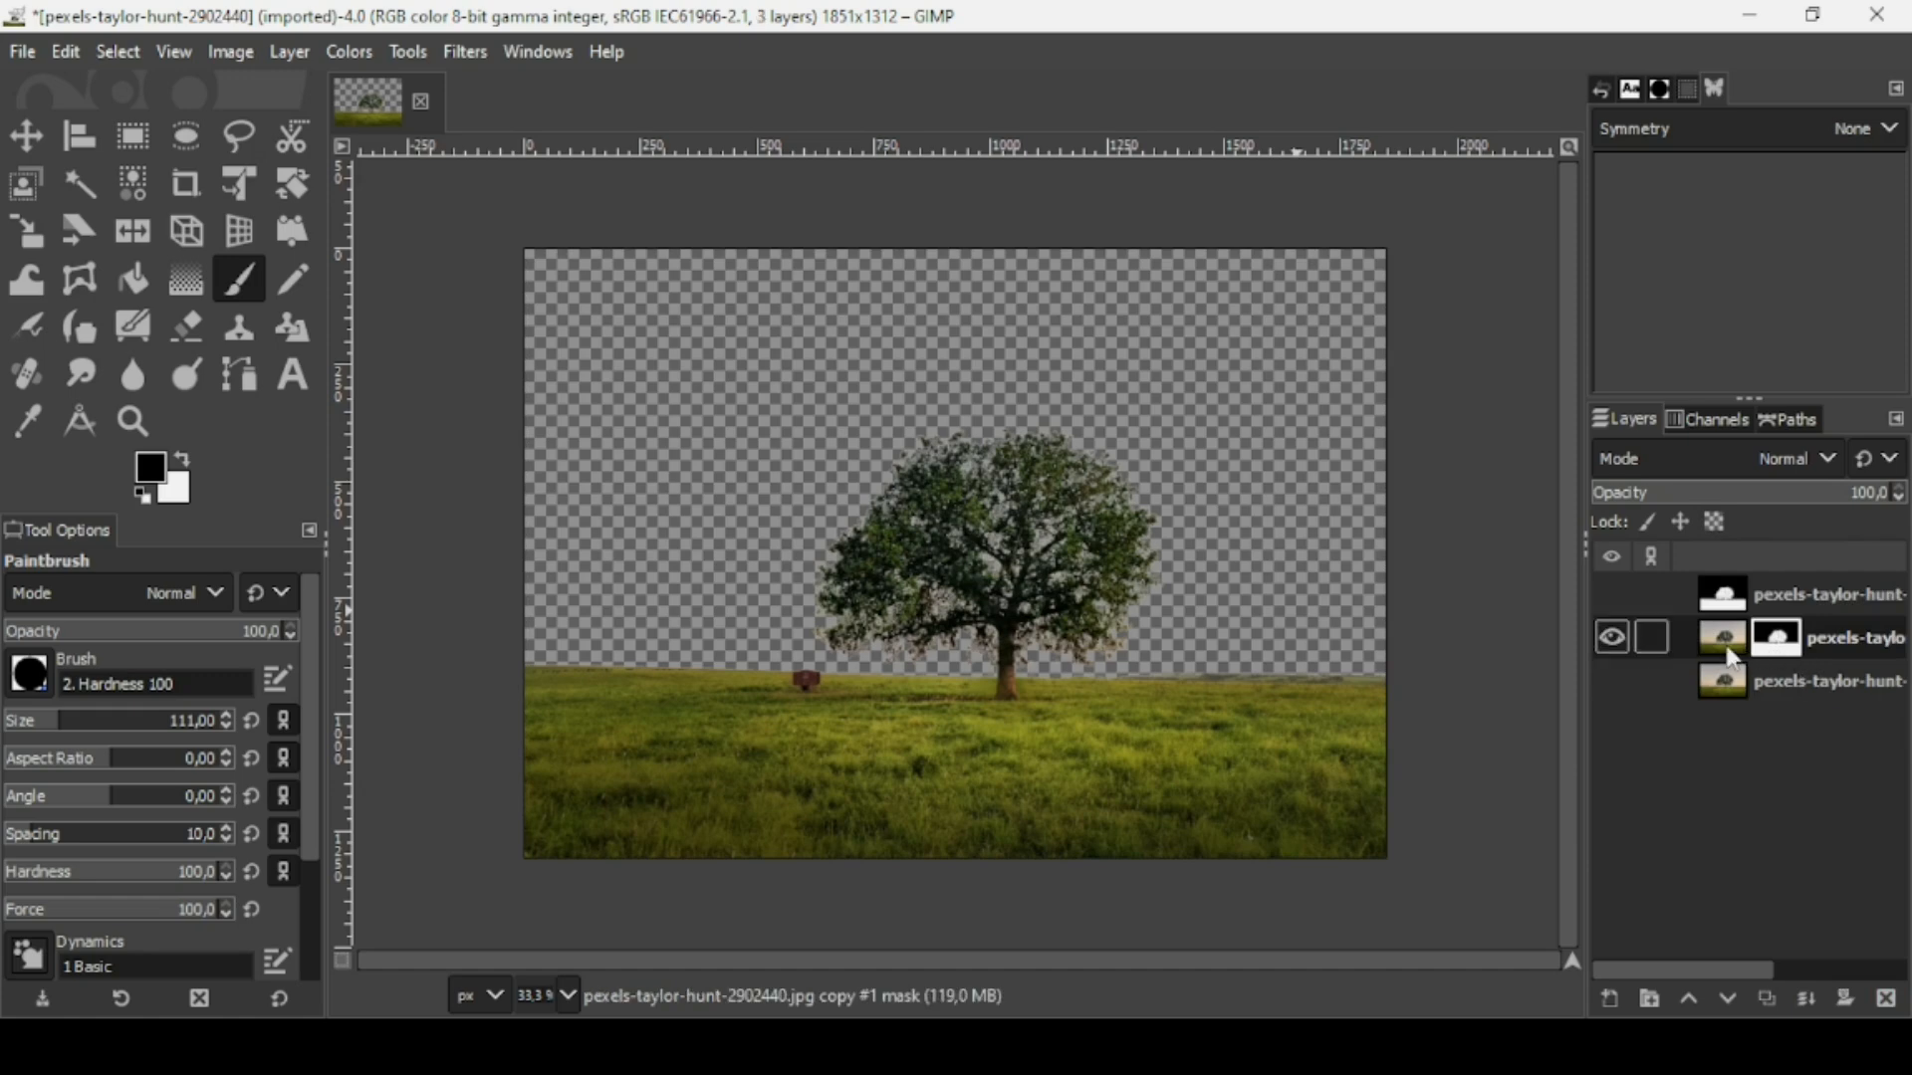
# Apply the layer mask to the duplicated photo layer and delete the black-and-white layer.
pyautogui.rightClick(1733, 659)
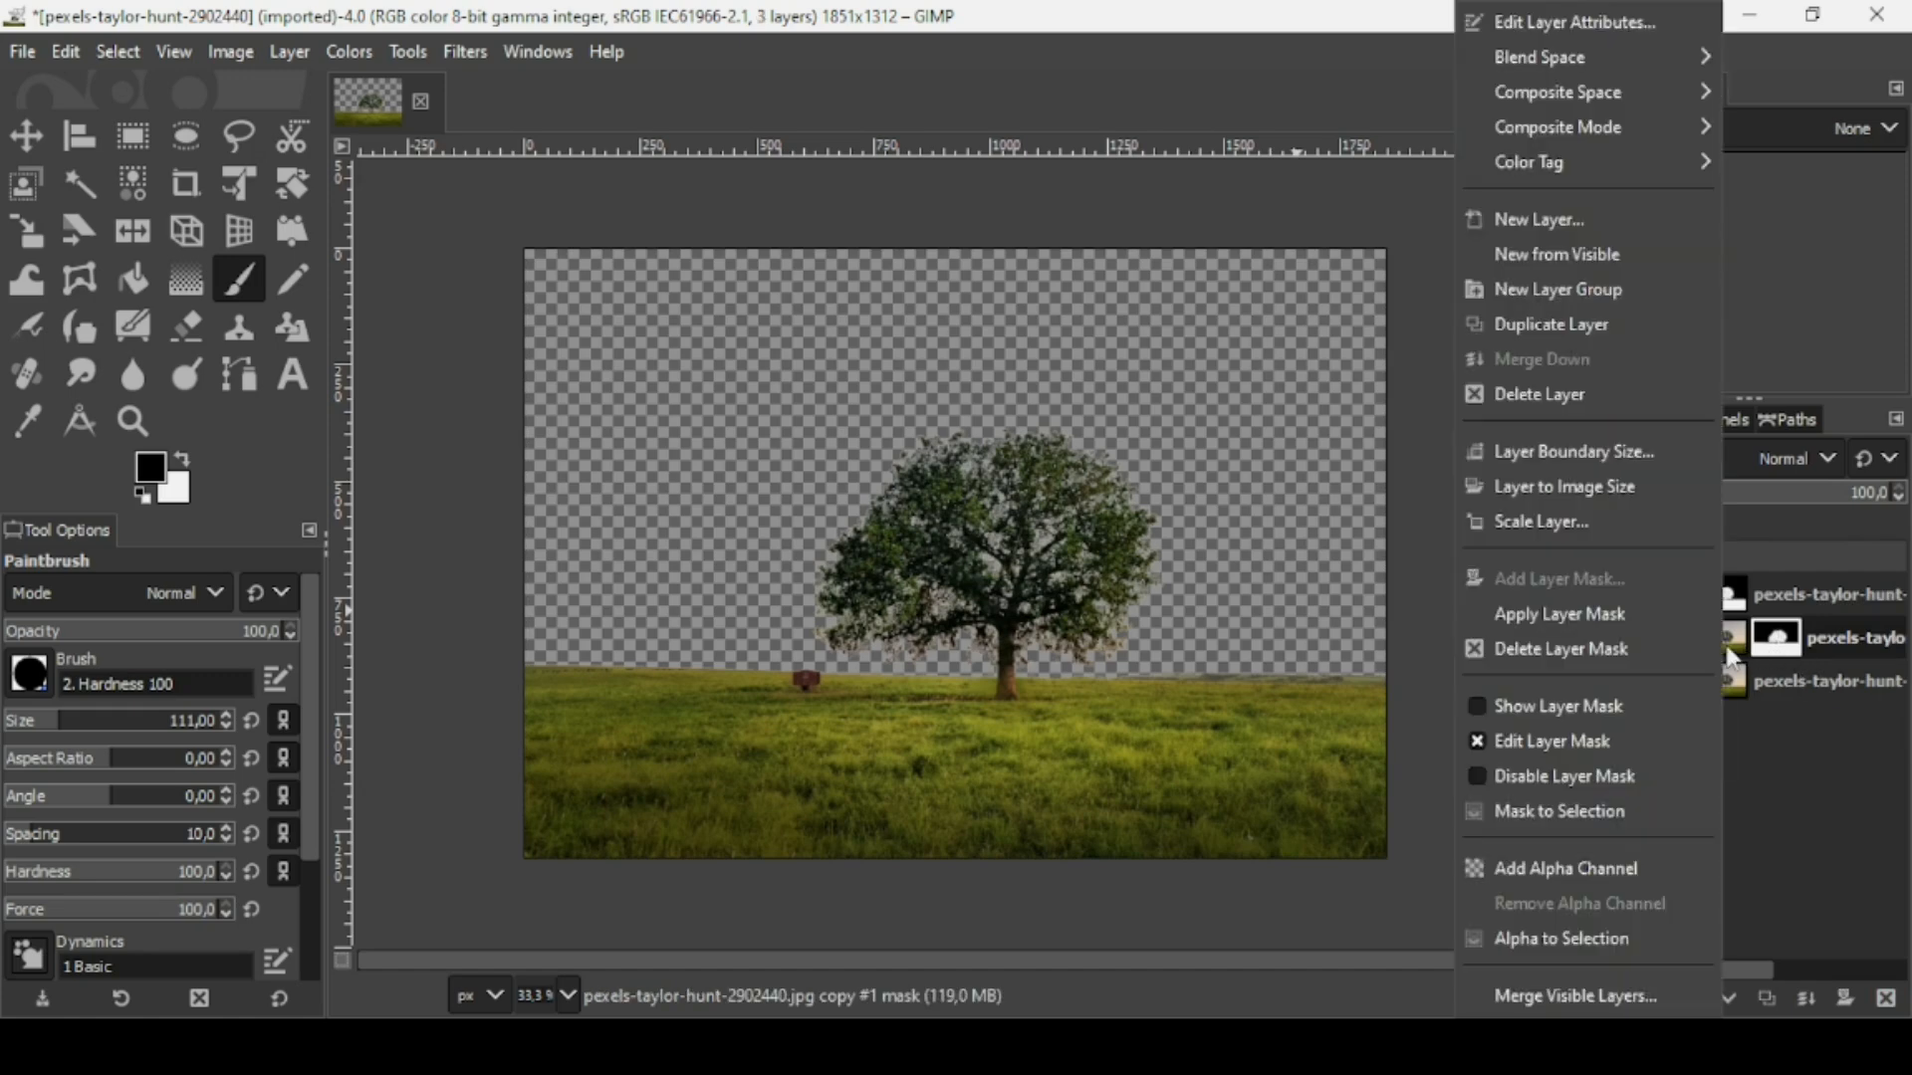
pyautogui.click(1635, 620)
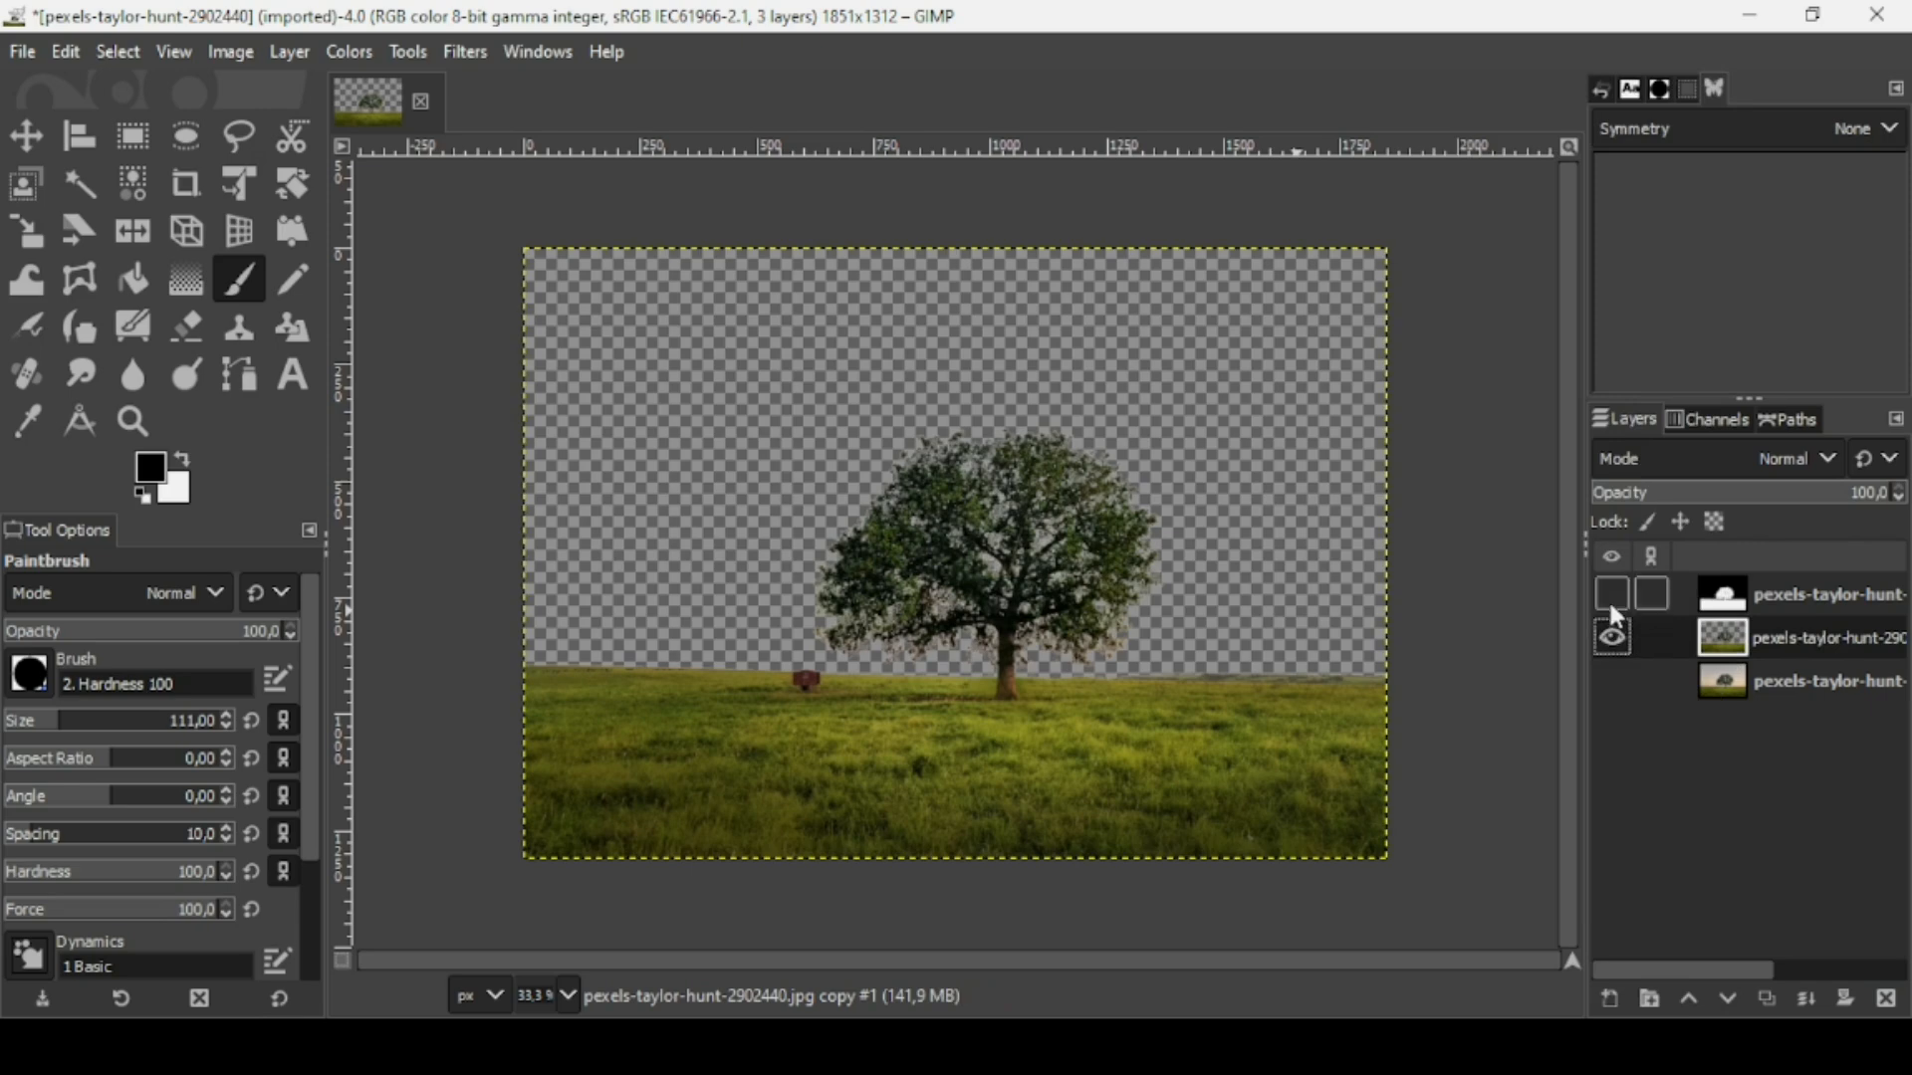
pyautogui.click(1610, 600)
pyautogui.click(1756, 590)
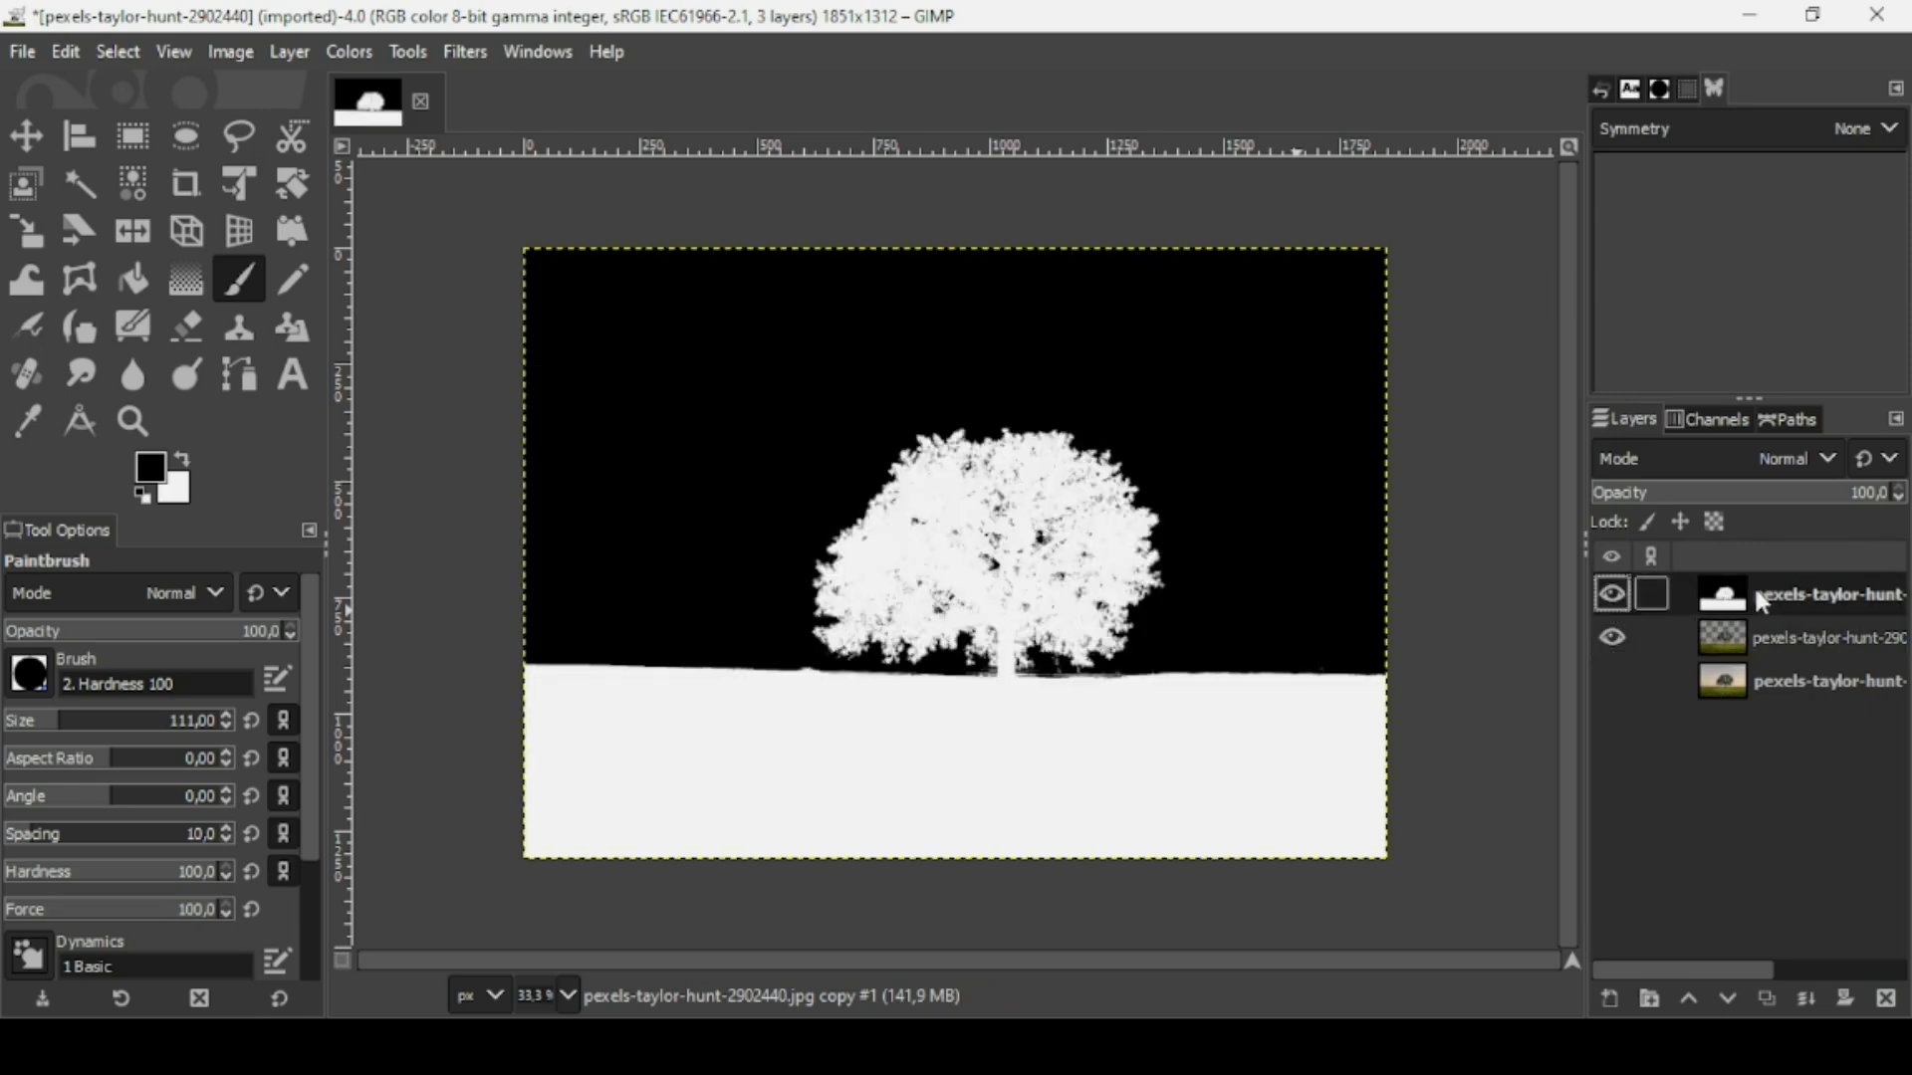
pyautogui.click(1886, 999)
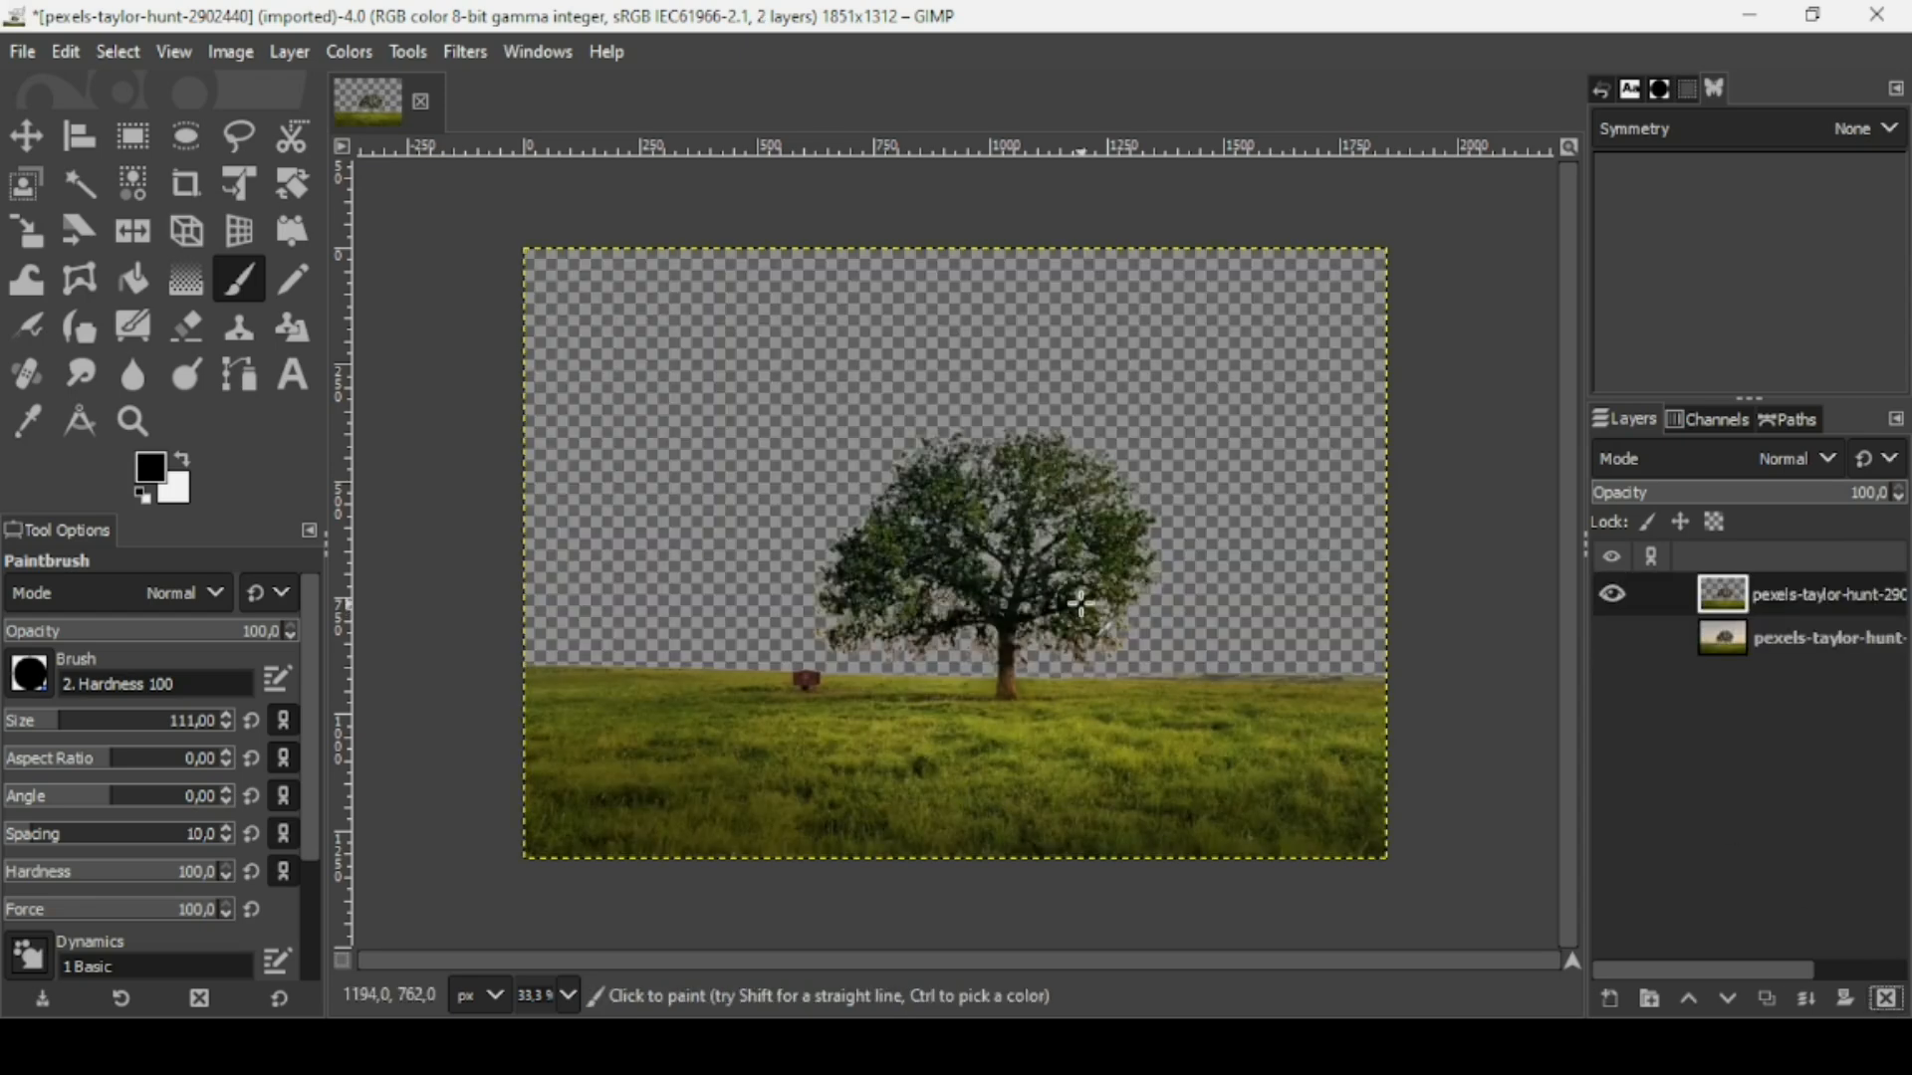
# Examine the cut-out tree's edges up close, comparing them with the original photo layer shown and hidden.
pyautogui.scroll(2, 1080, 602)
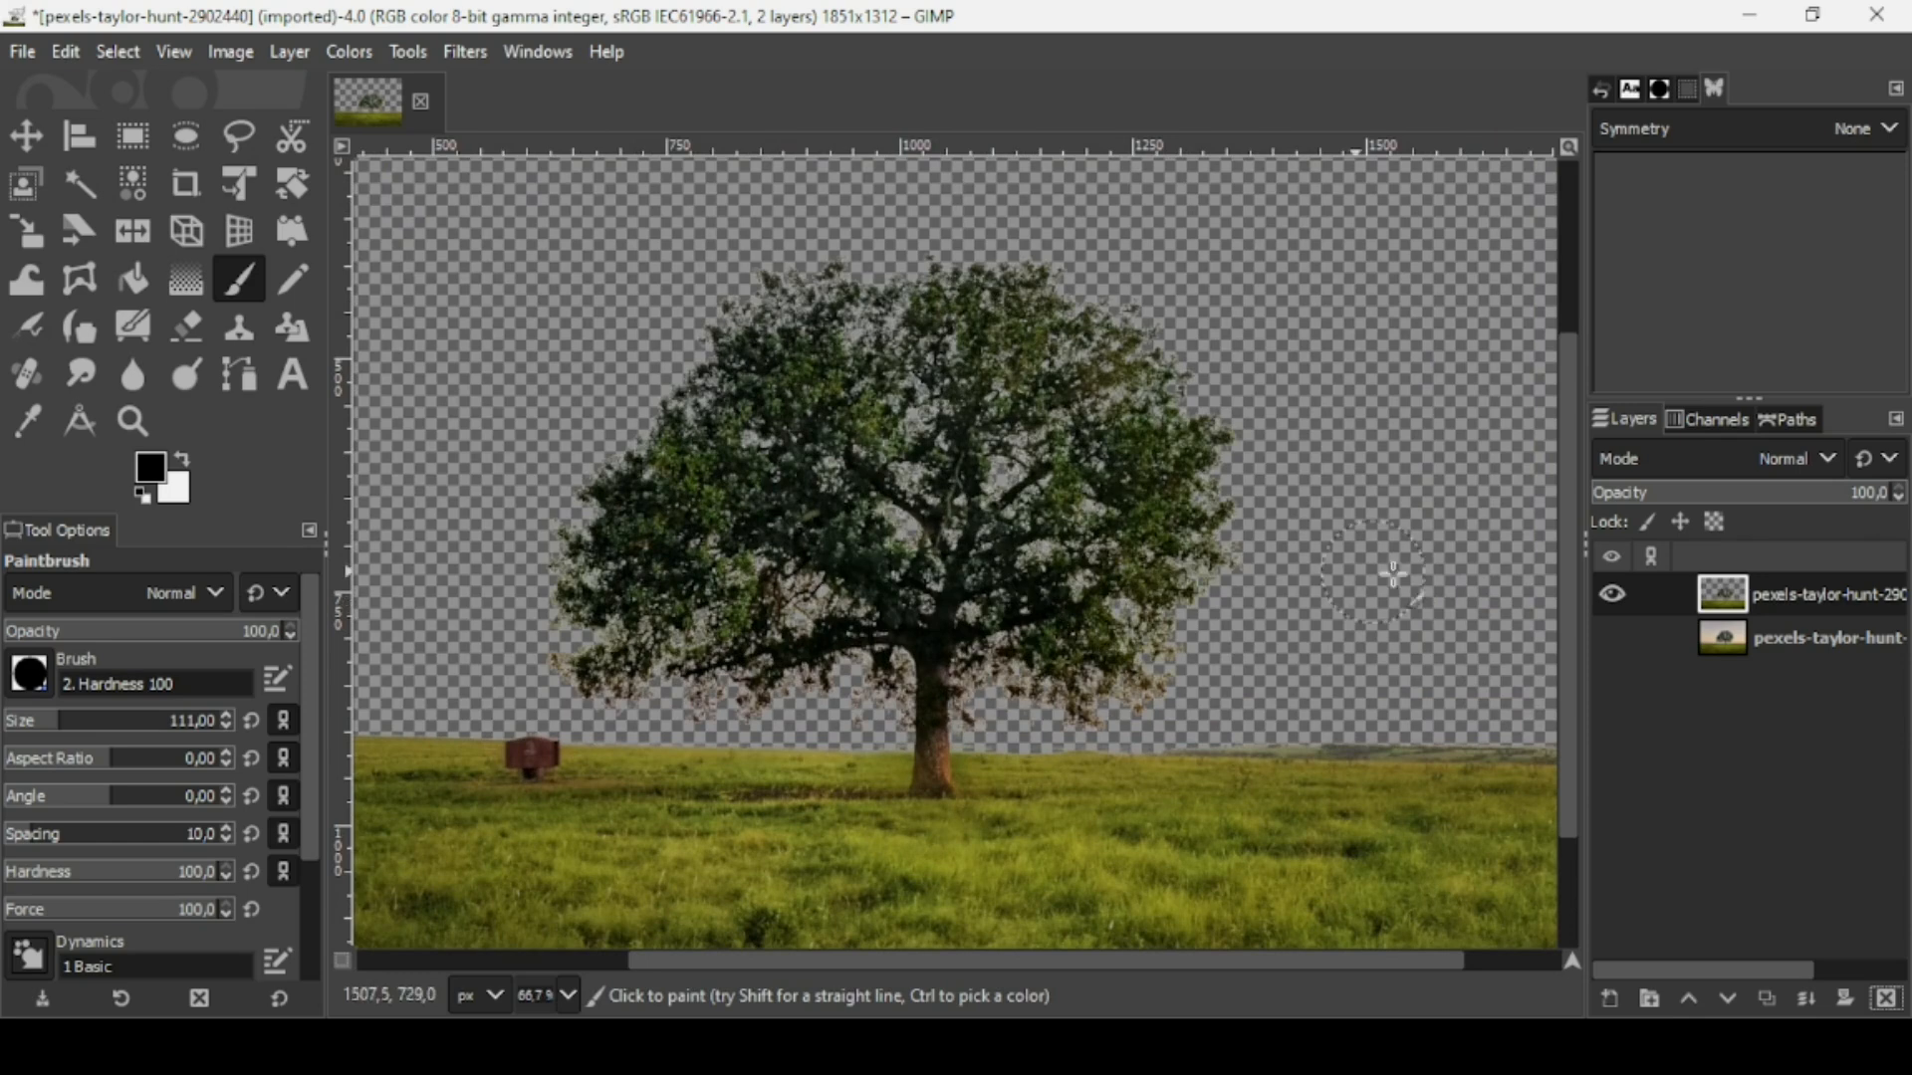
pyautogui.click(1611, 636)
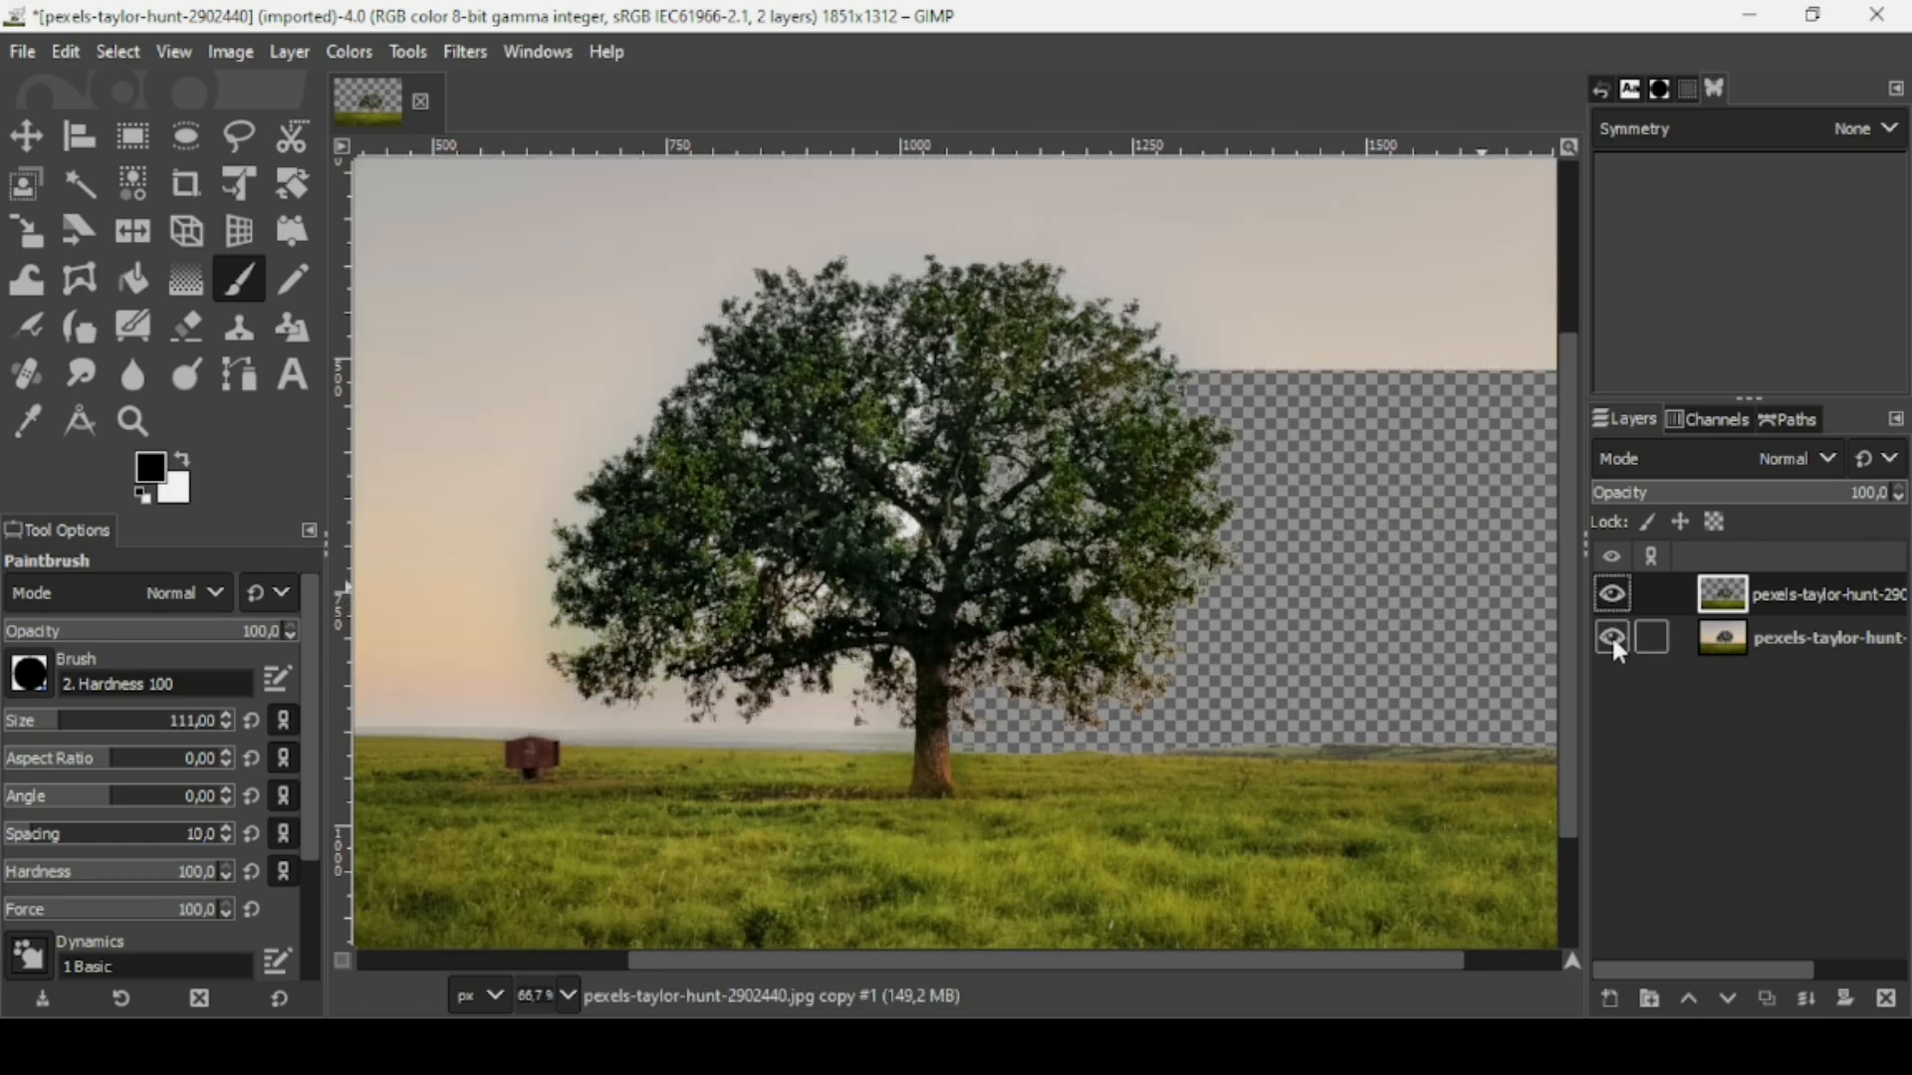
pyautogui.click(1611, 635)
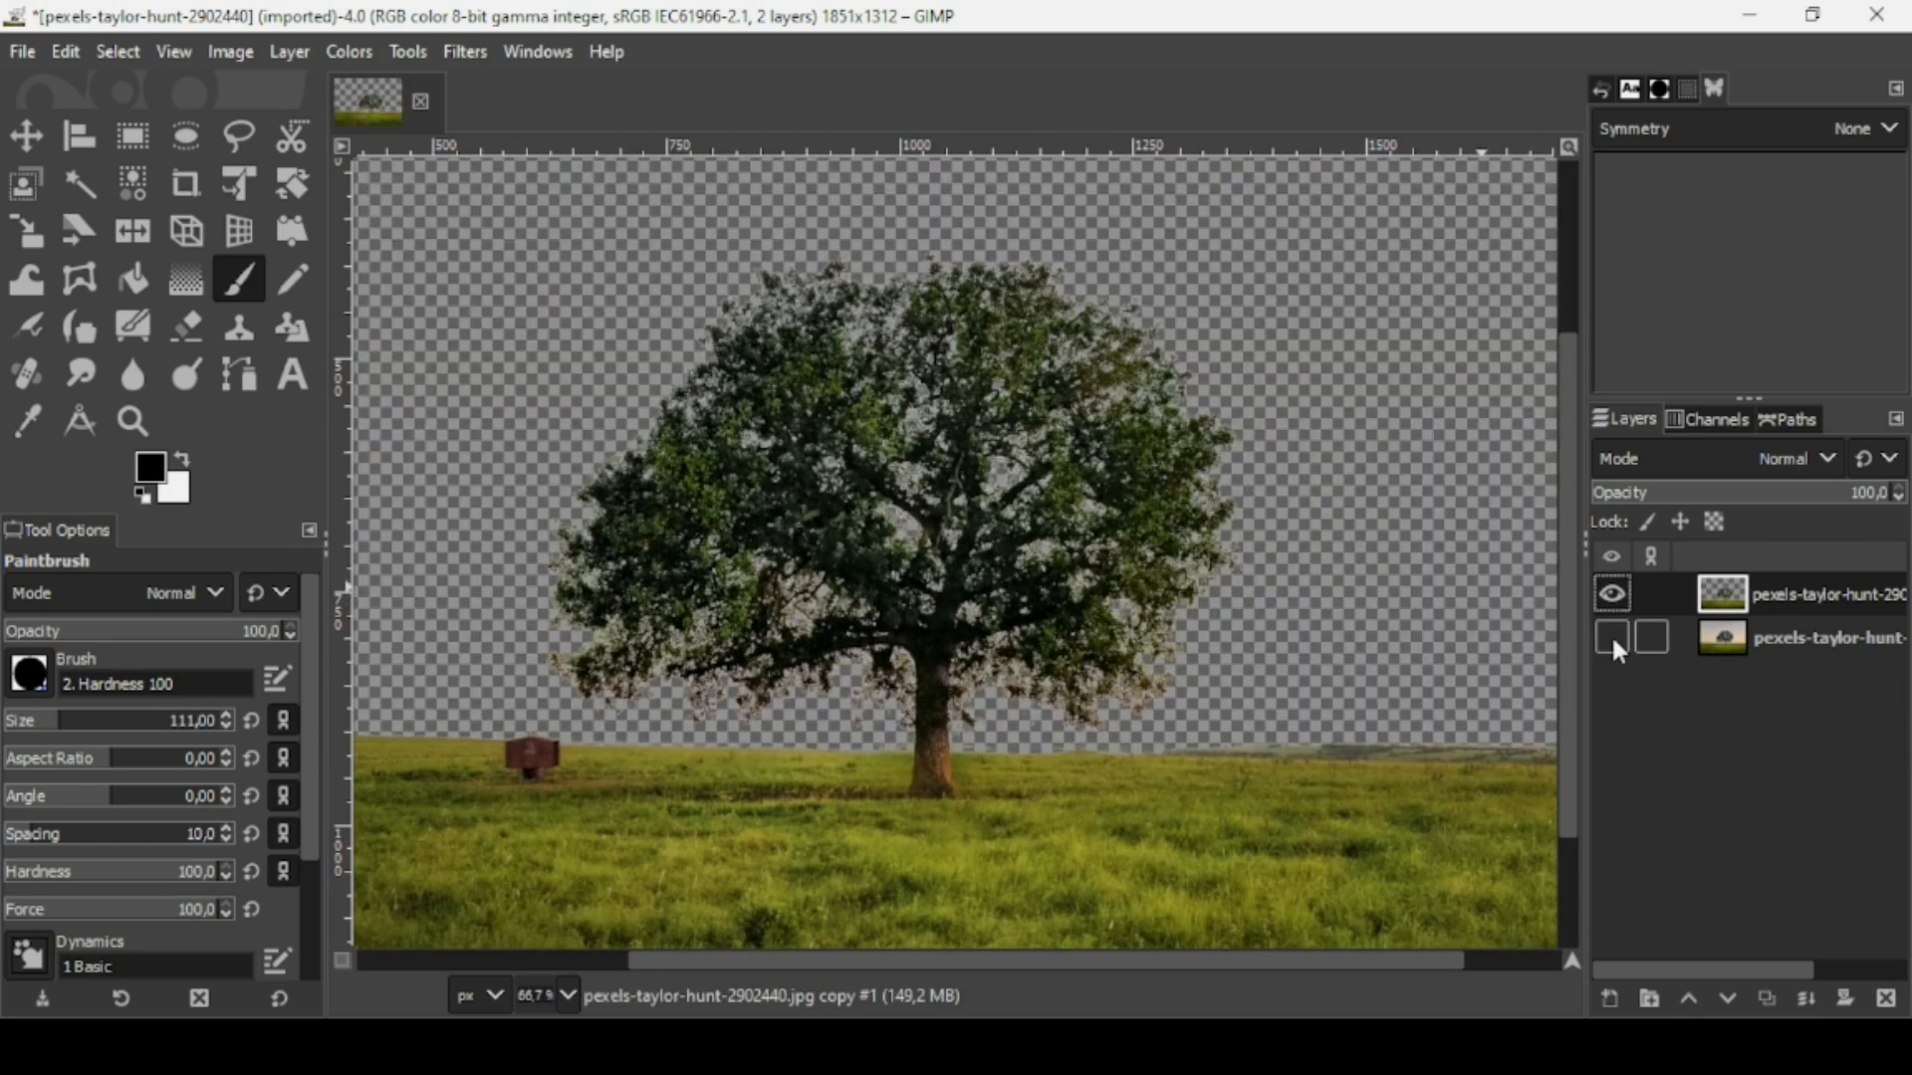
pyautogui.click(1611, 635)
pyautogui.press('1')
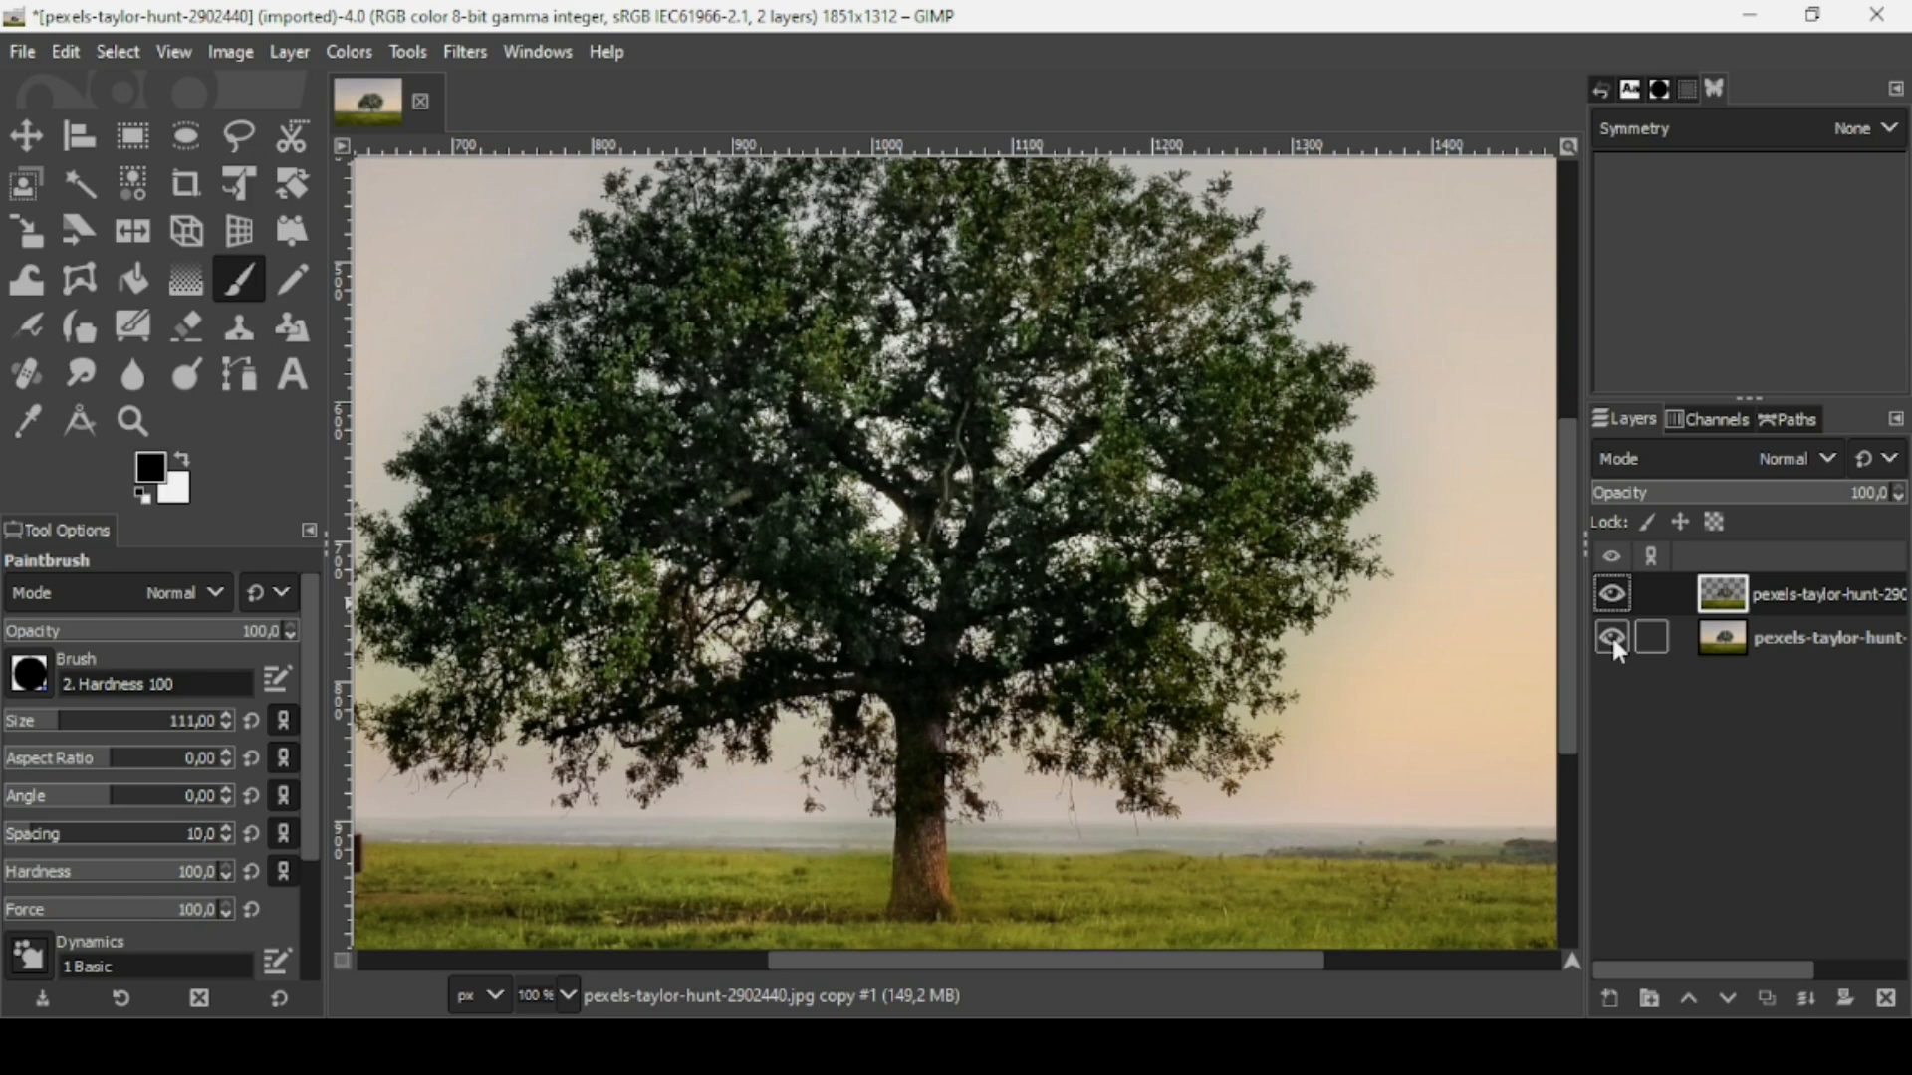
pyautogui.hotkey('shift', '2')
pyautogui.click(1612, 639)
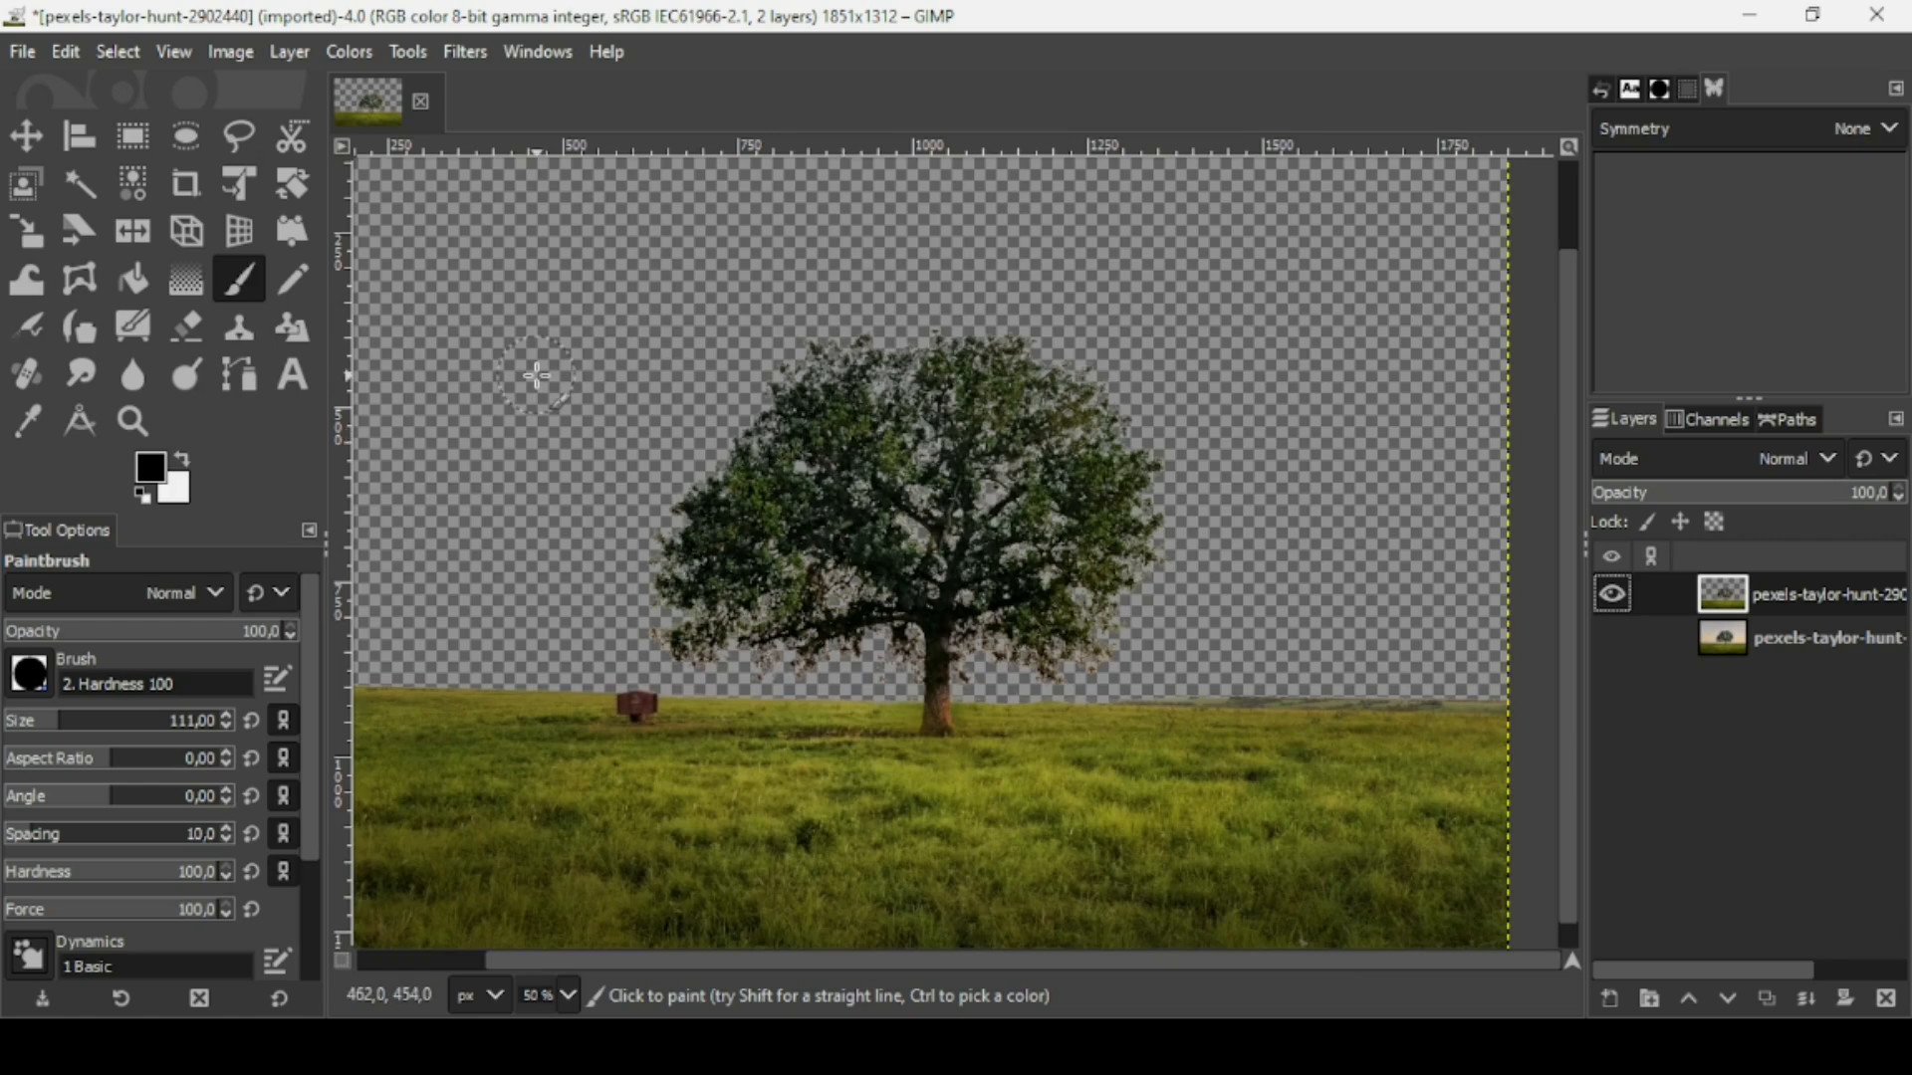
pyautogui.keyDown('ctrl'); pyautogui.scroll(3, 536, 375); pyautogui.keyUp('ctrl')
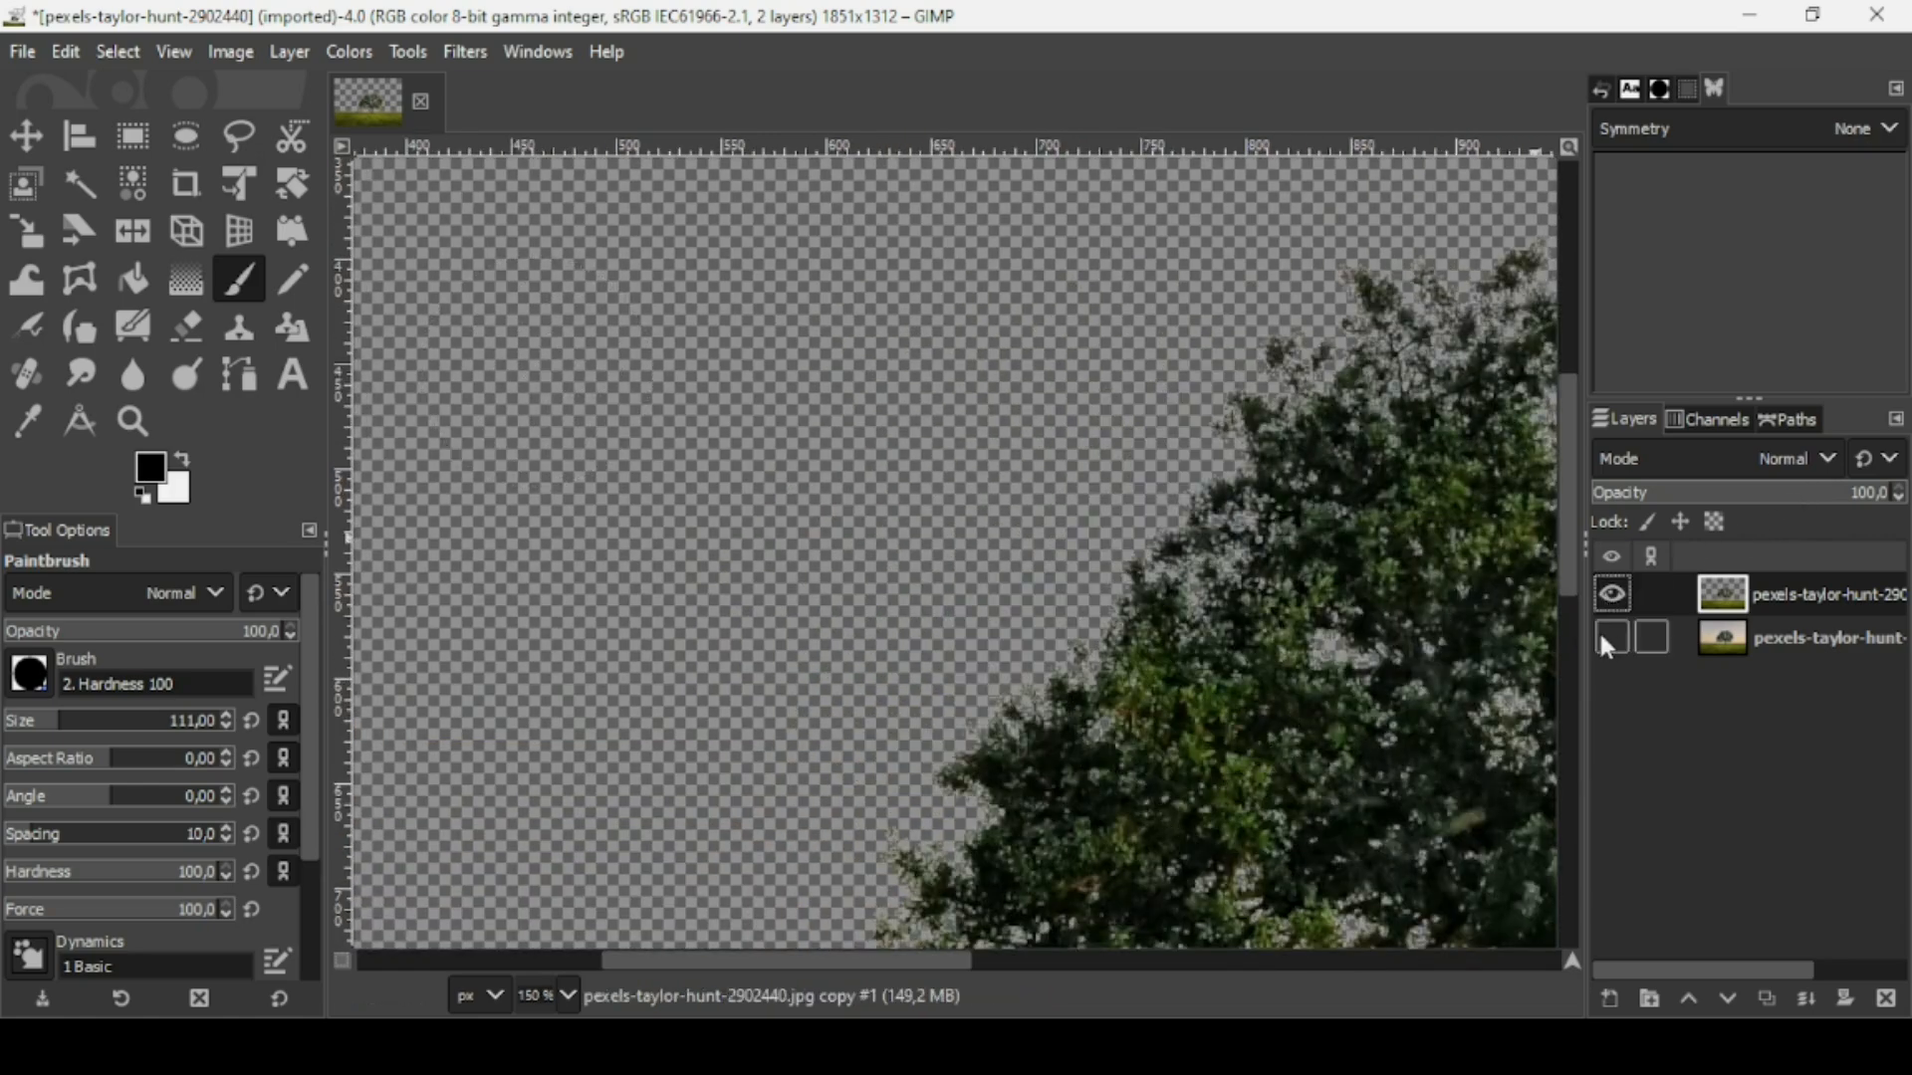
pyautogui.press('-')
pyautogui.press('-')
pyautogui.press('-')
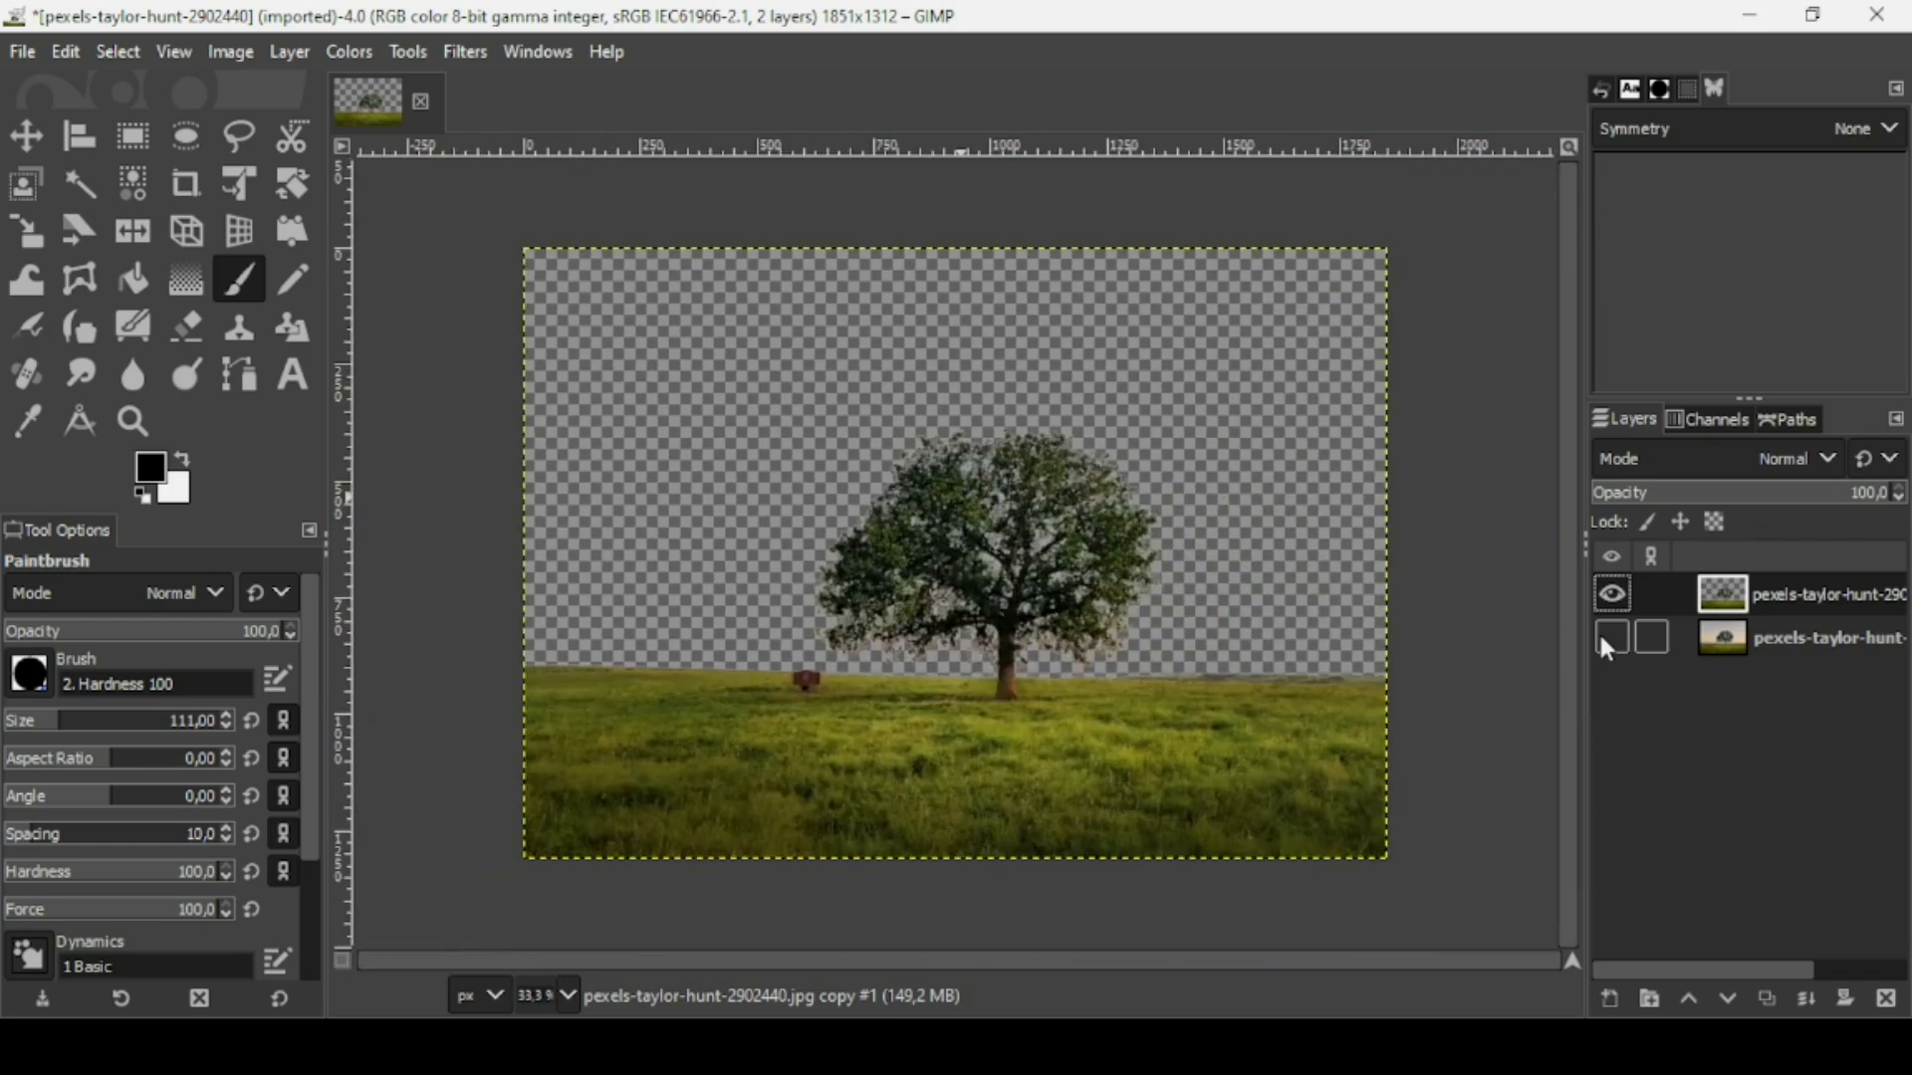
# Create a new 1851 × 1312 px layer filled with transparency above the cut-out tree layer.
pyautogui.press('+')
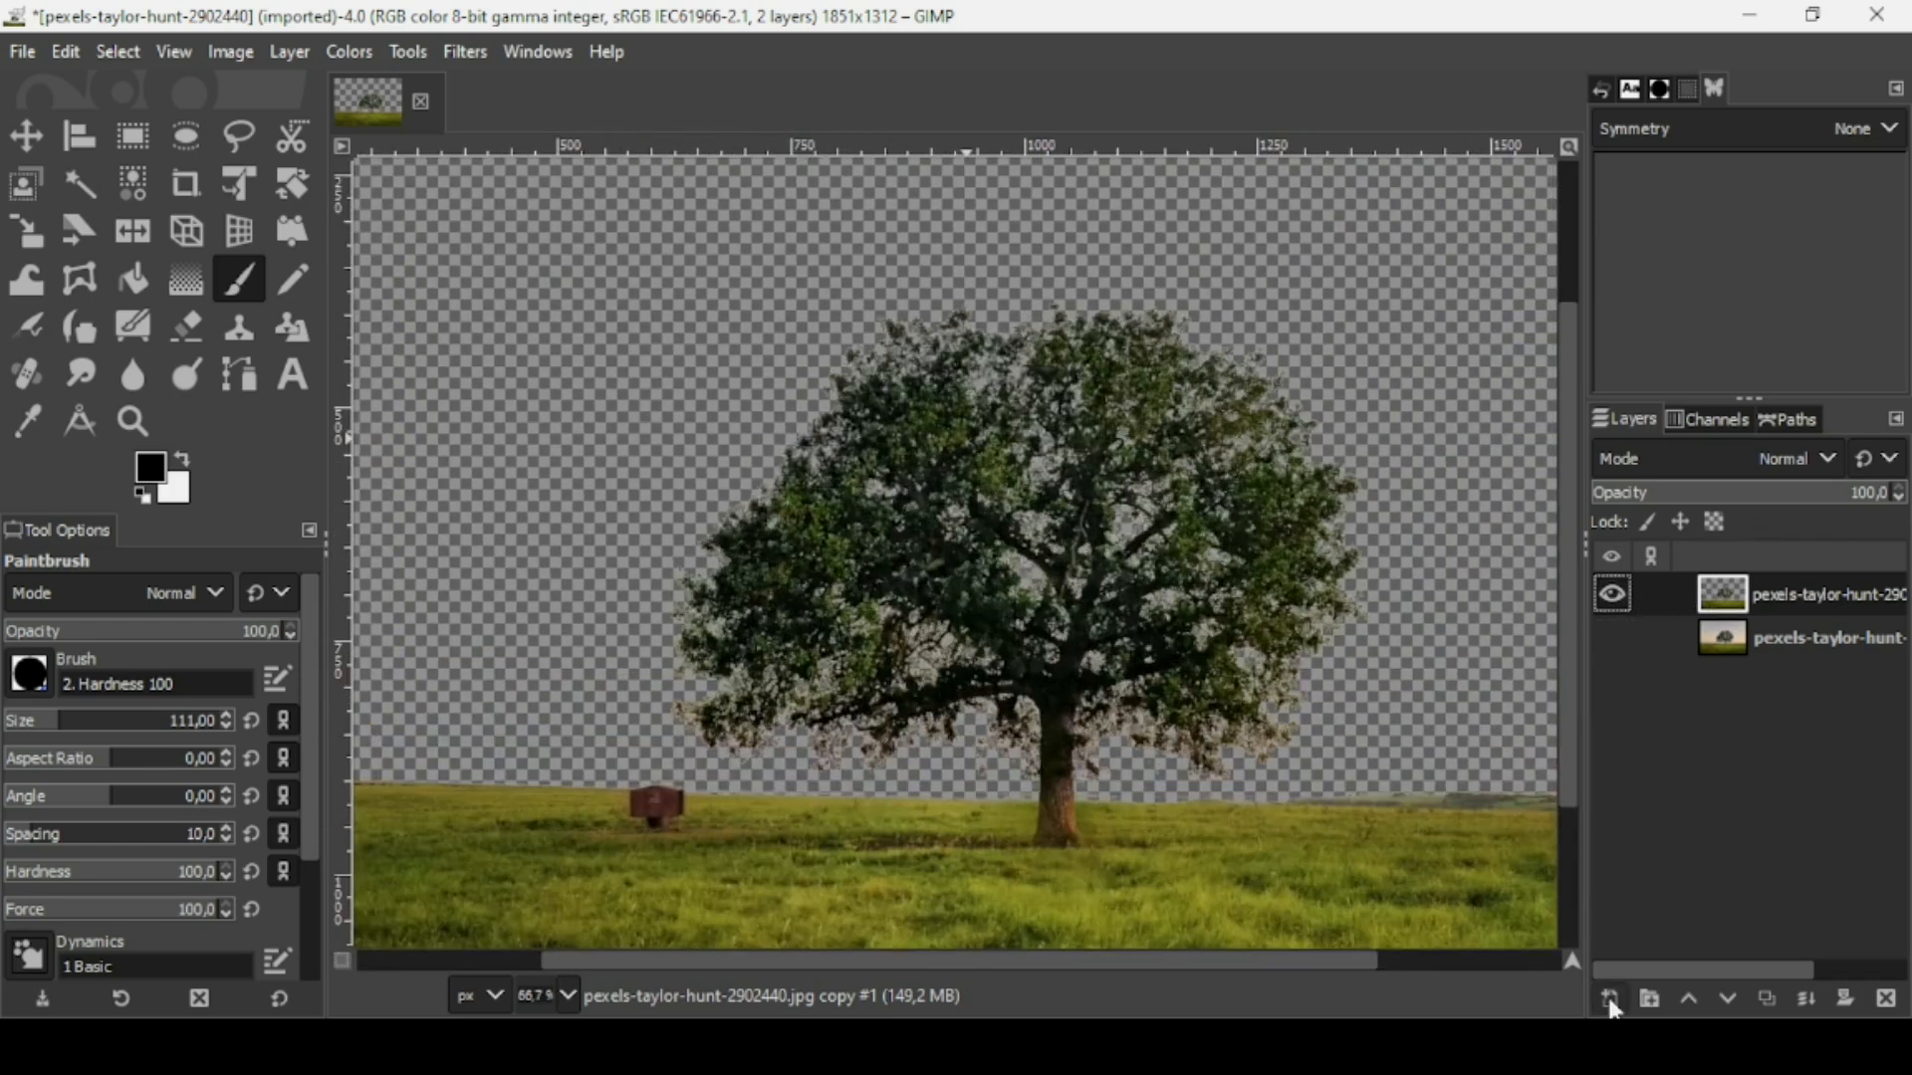
pyautogui.click(1611, 1001)
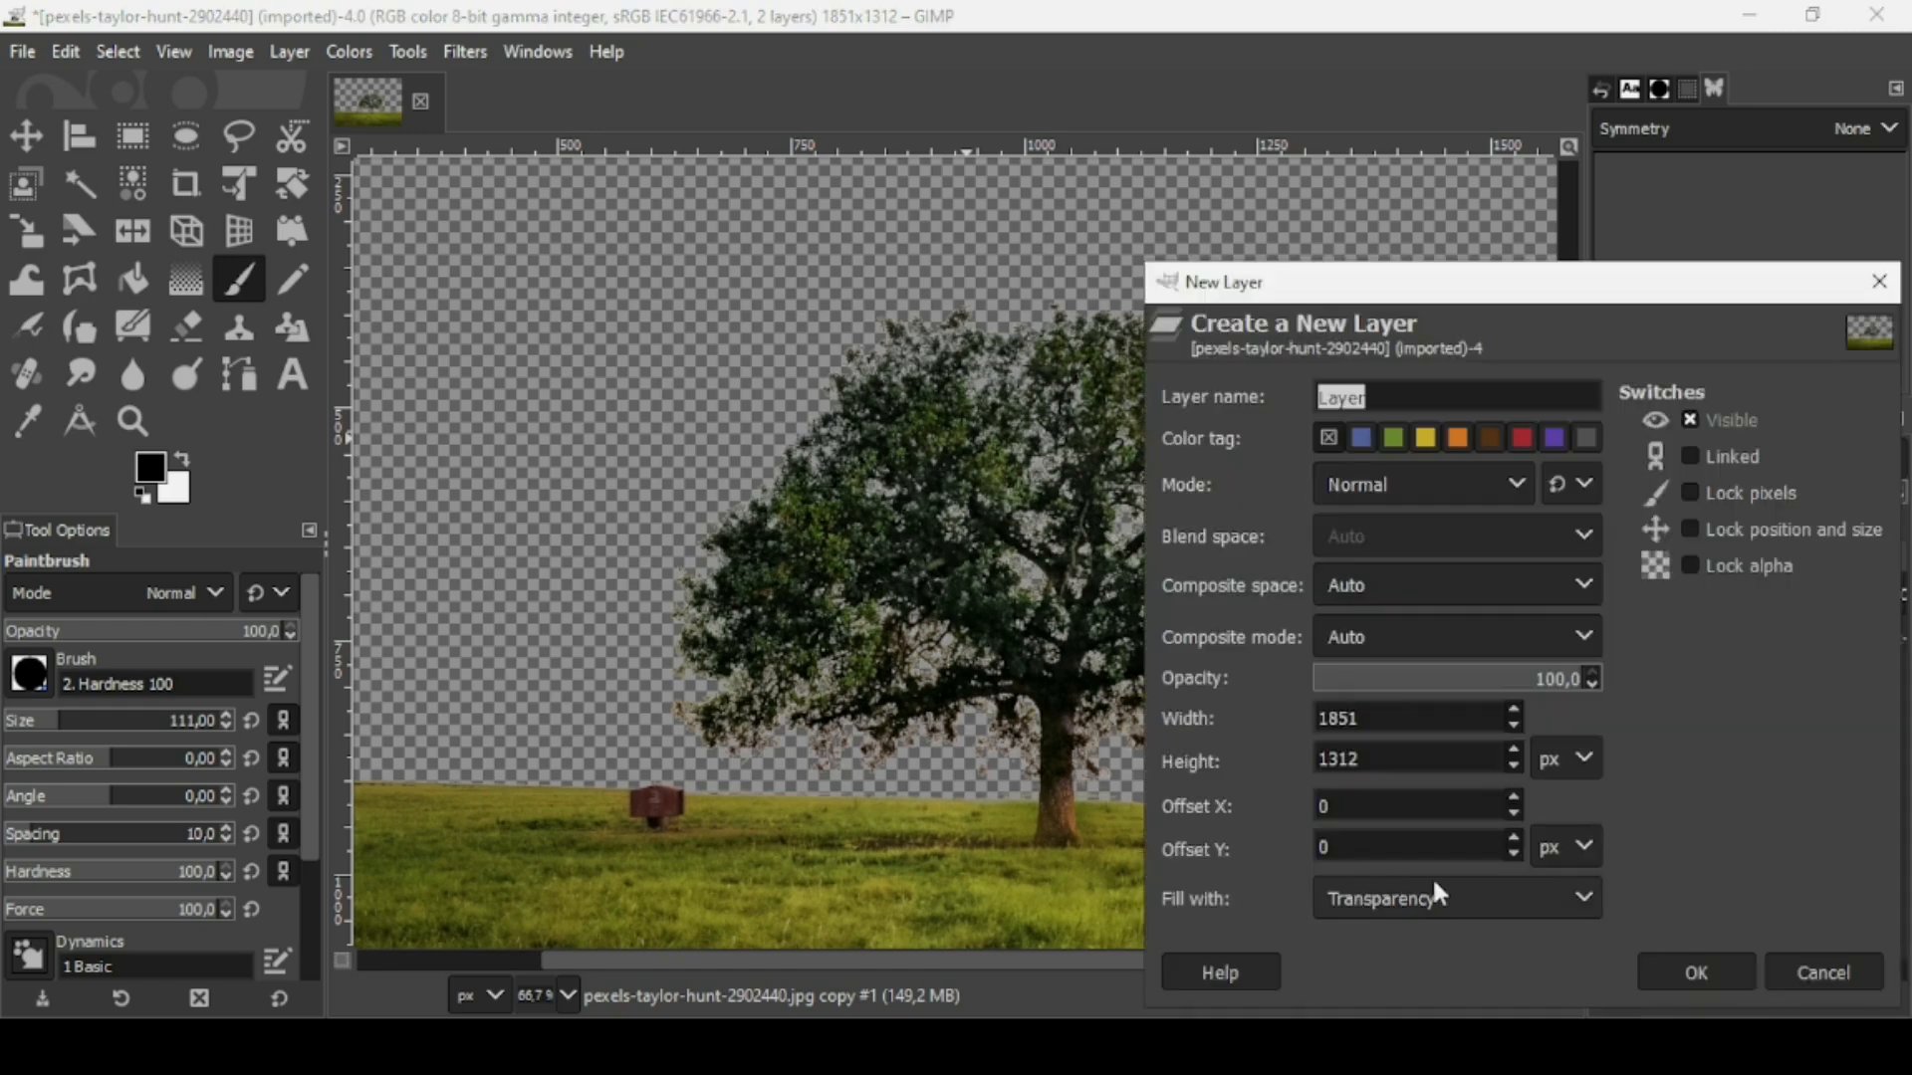
pyautogui.click(1696, 972)
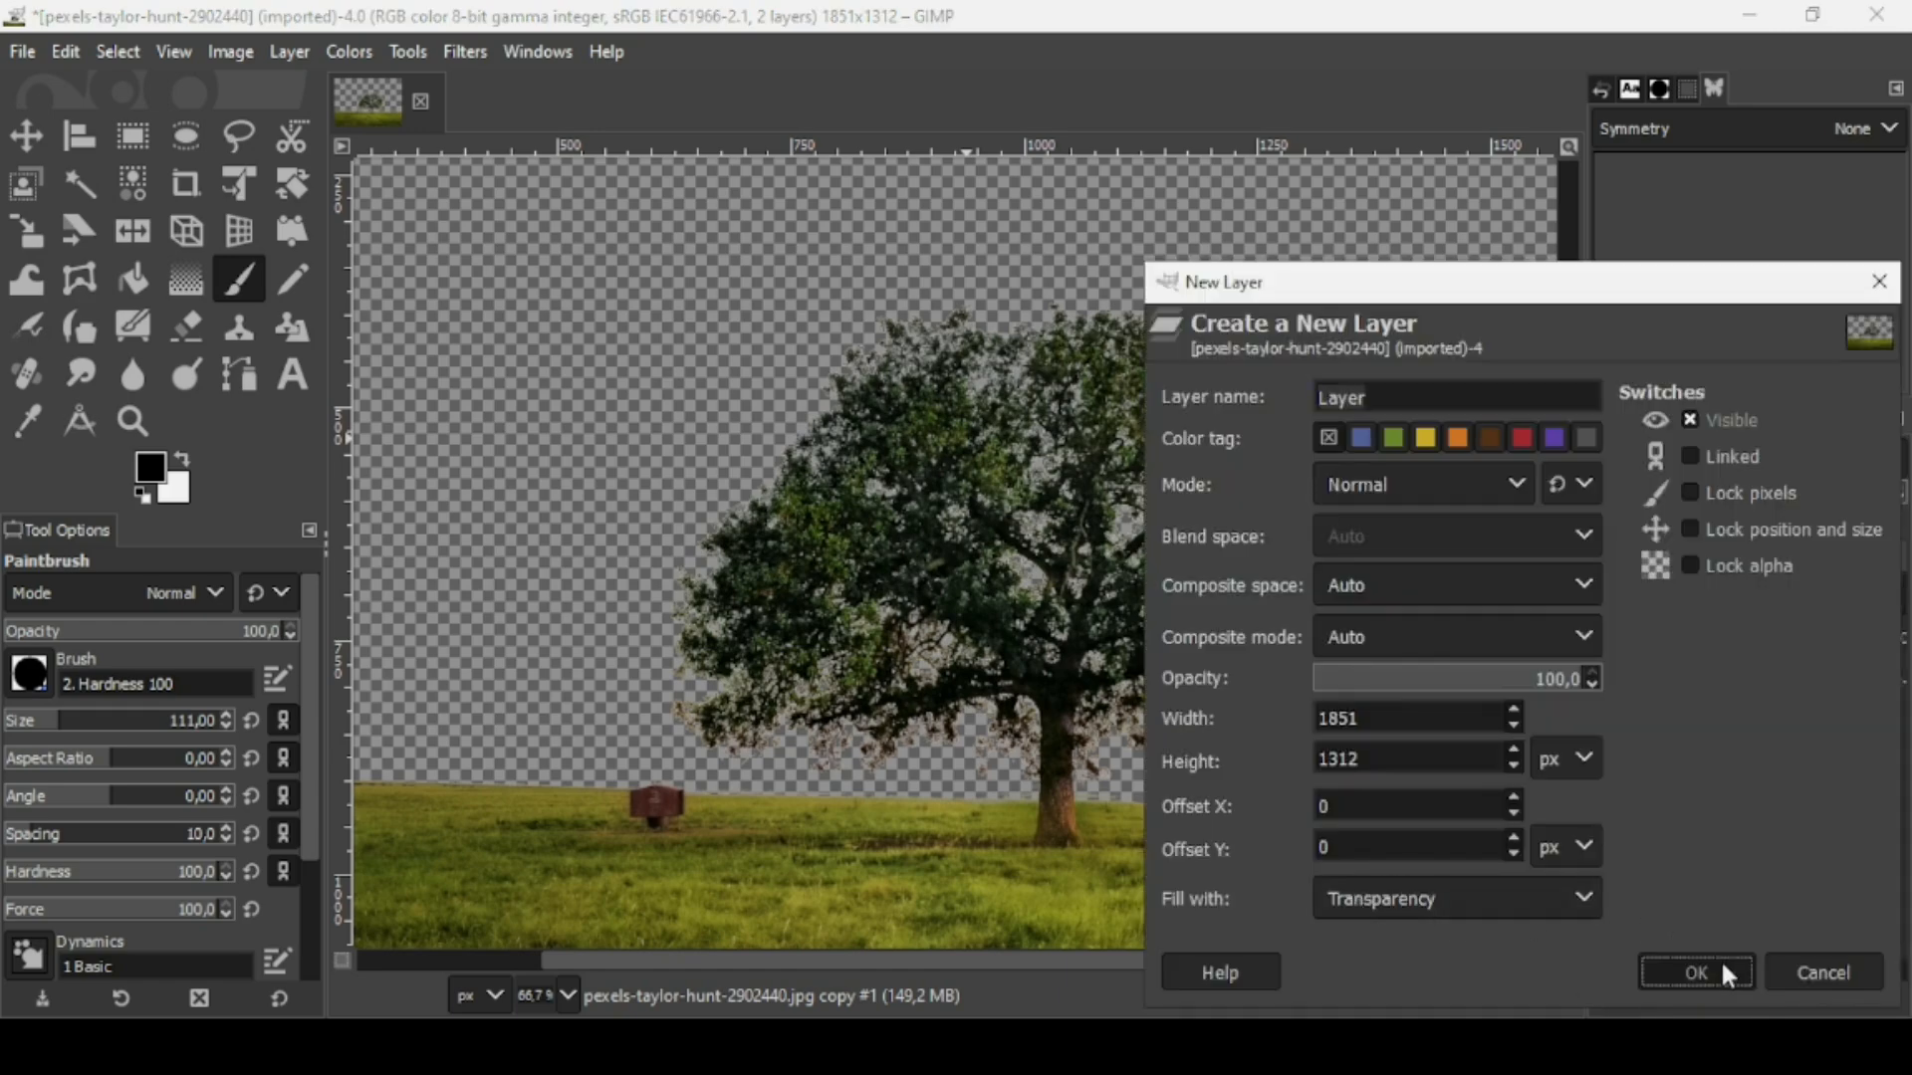
# Set the Paintbrush hardness and force to 23 and sample a dark green from the tree's foliage as the foreground color.
pyautogui.press('1')
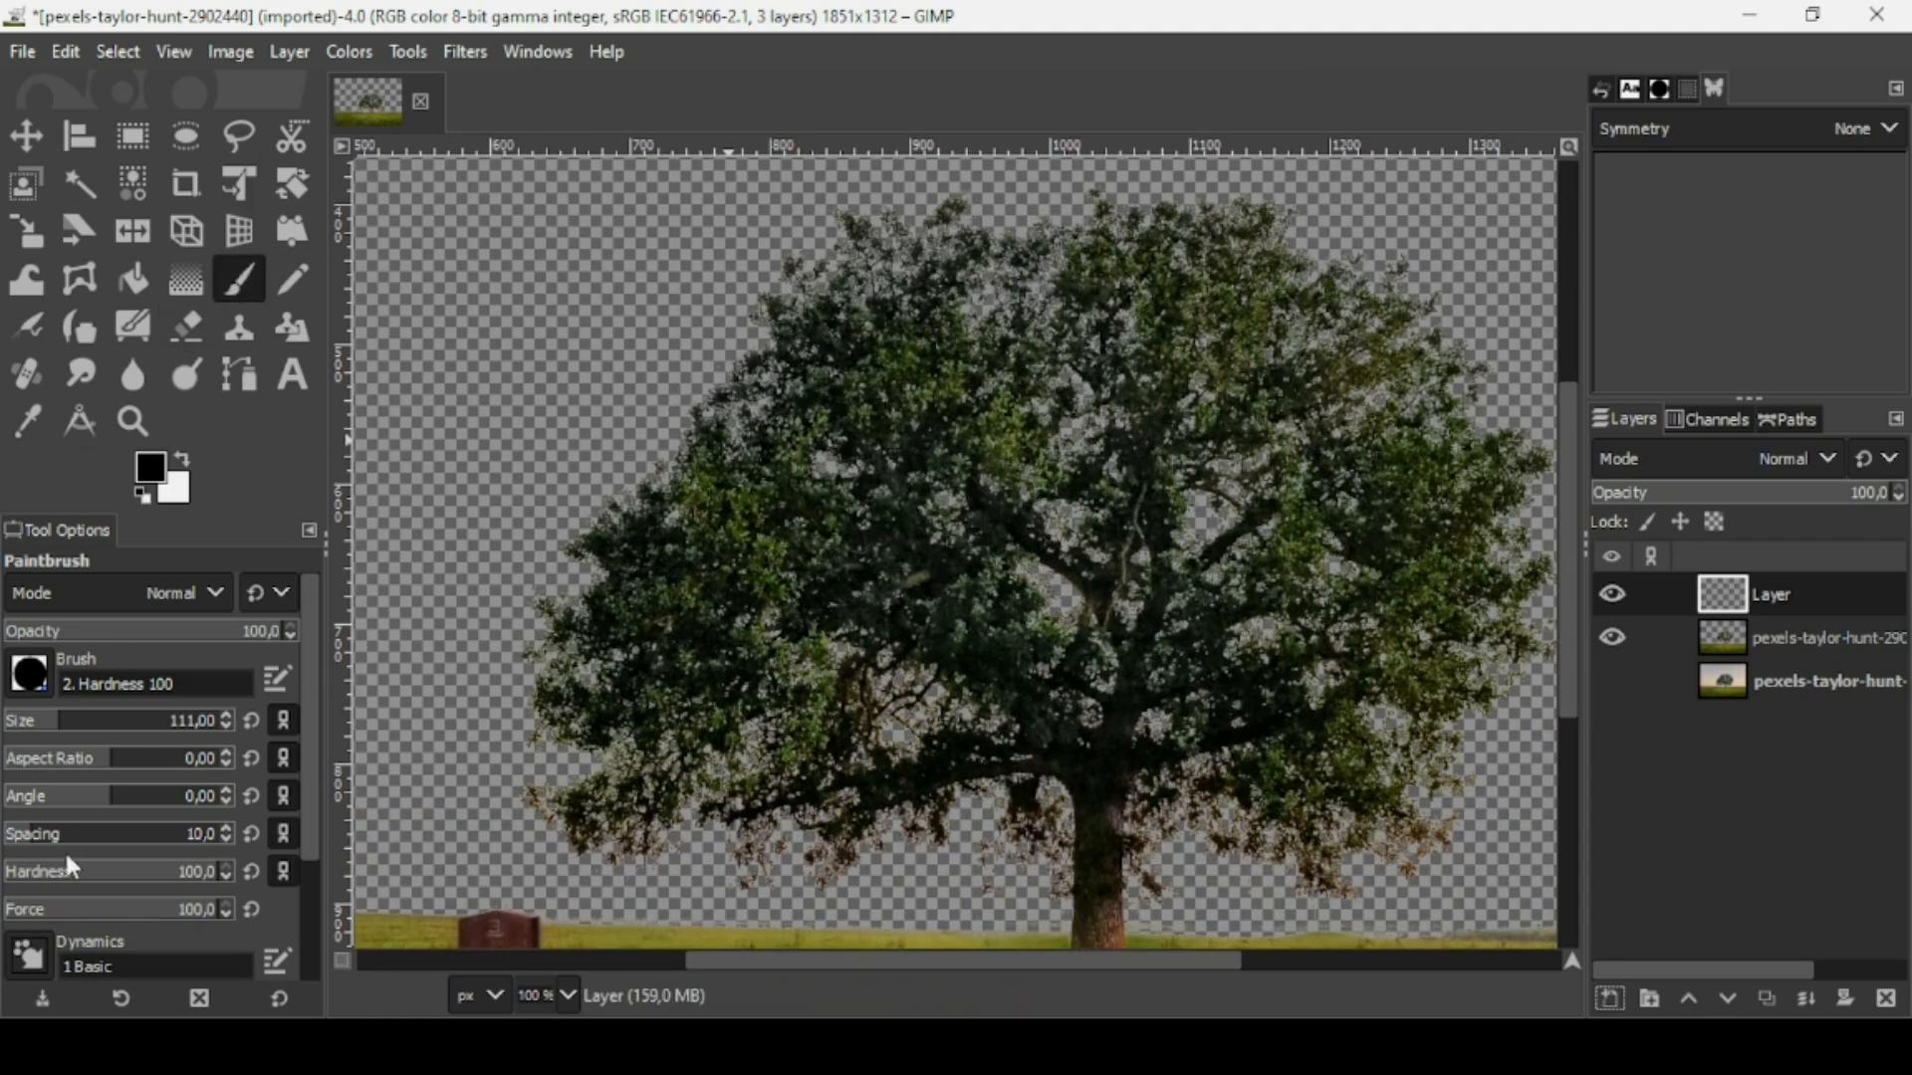
pyautogui.click(54, 876)
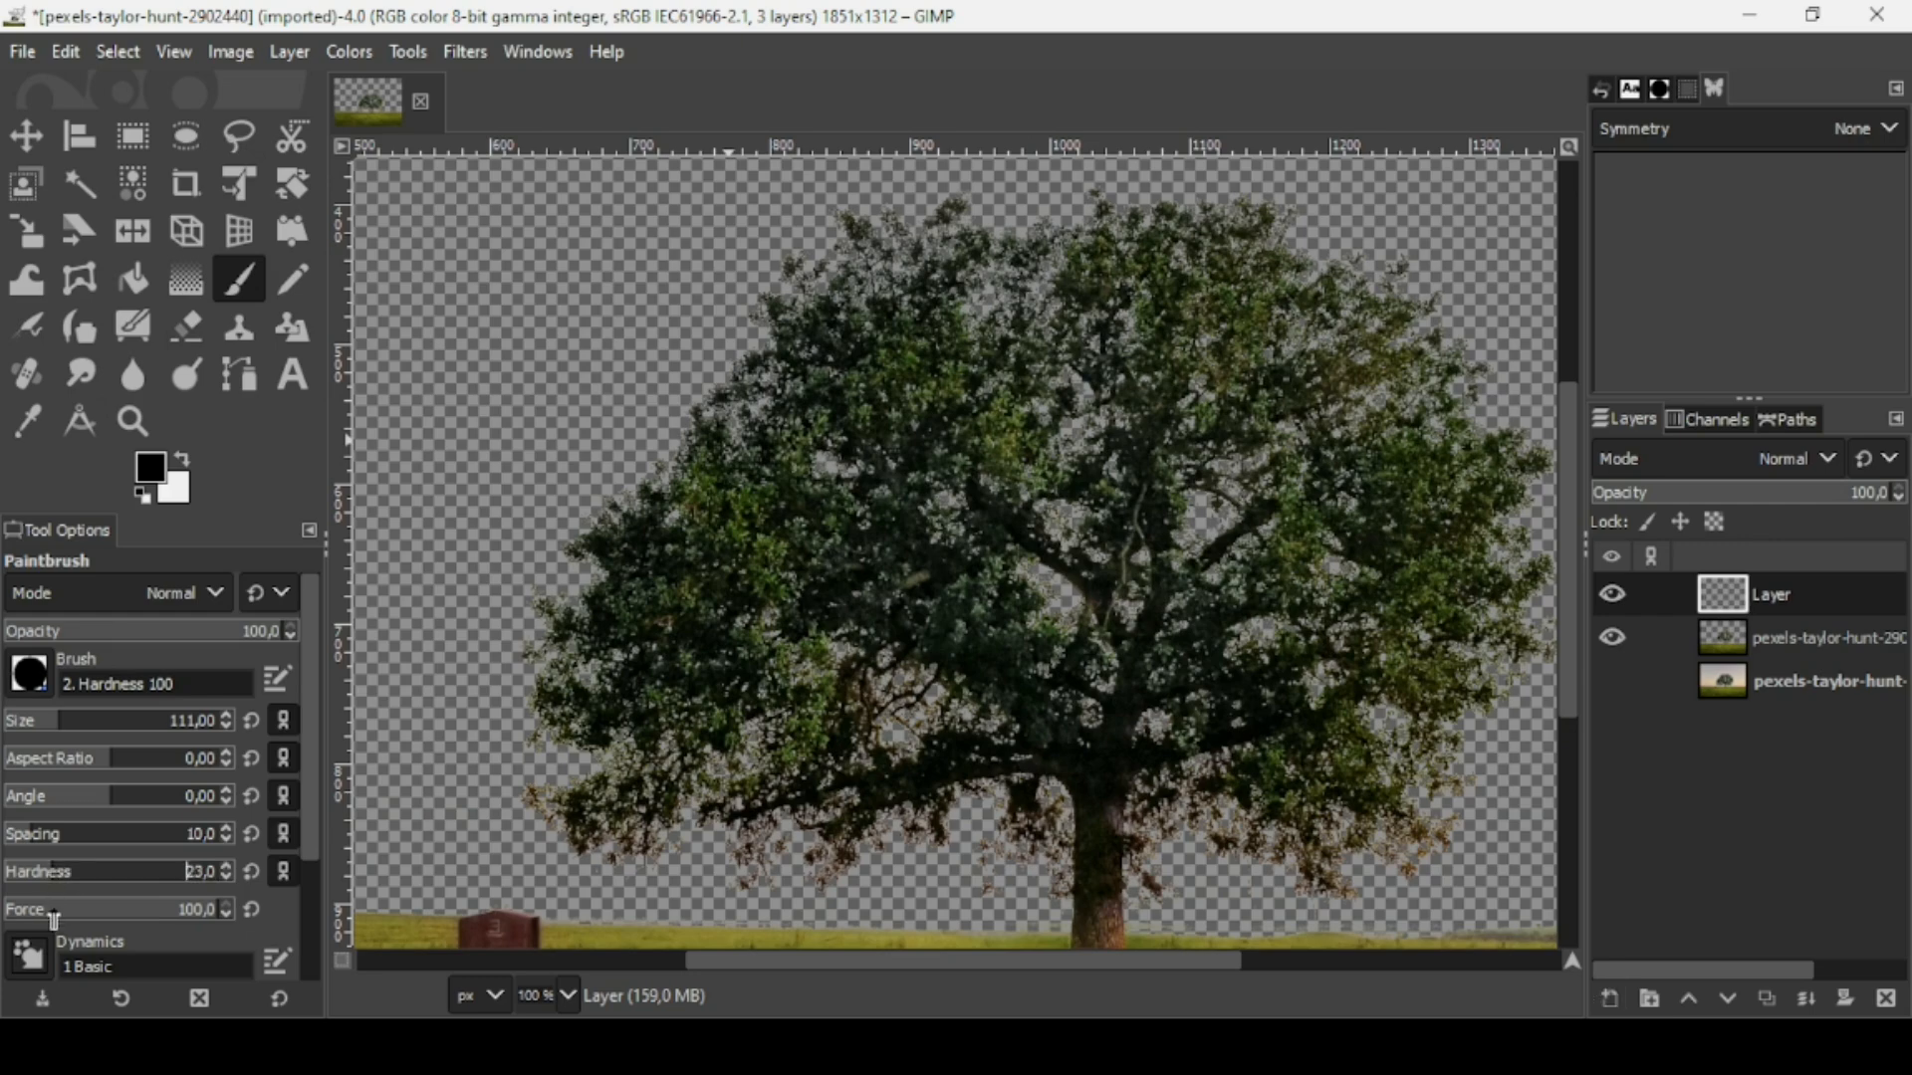
pyautogui.click(54, 914)
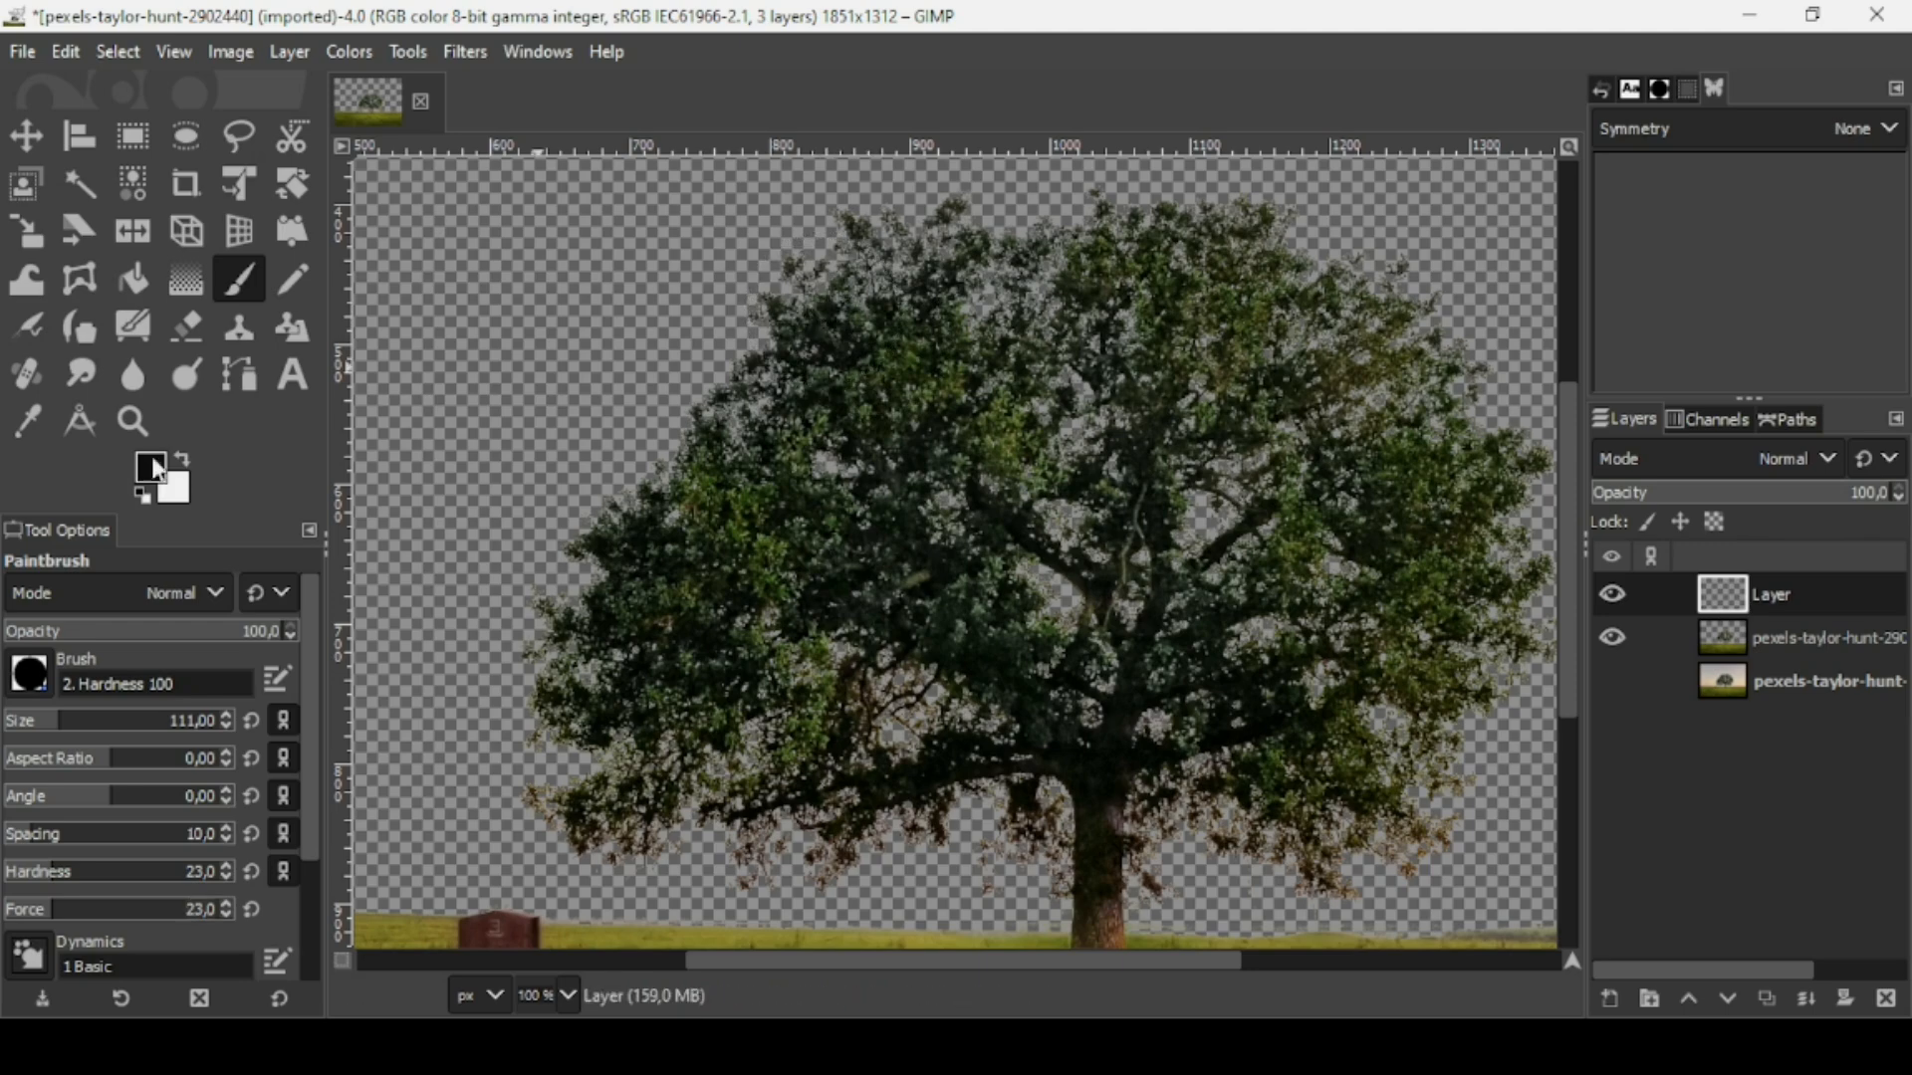
pyautogui.keyDown('ctrl'); pyautogui.click(958, 382); pyautogui.keyUp('ctrl')
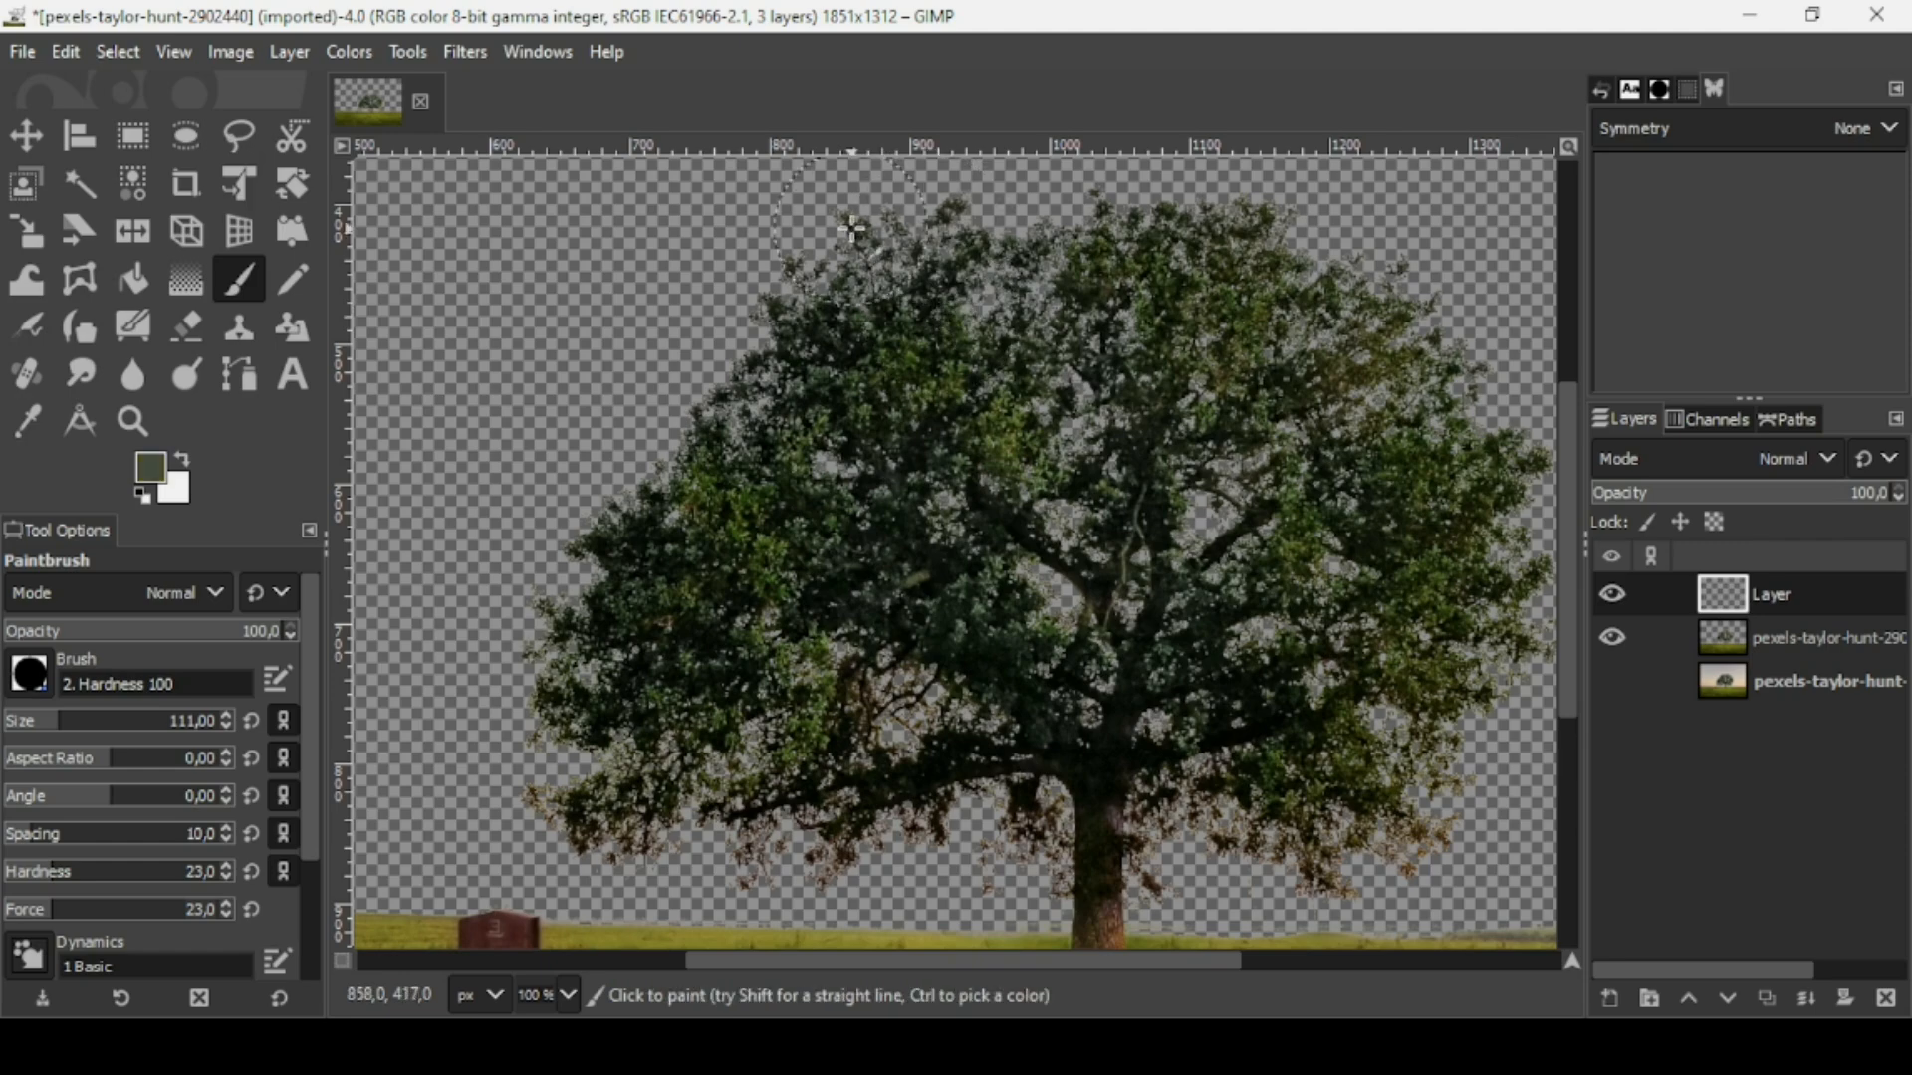
# Create a selection from the cut-out tree layer's alpha and make the new transparent layer active.
pyautogui.rightClick(1732, 655)
pyautogui.click(1733, 655)
pyautogui.click(1614, 631)
pyautogui.click(1614, 631)
pyautogui.rightClick(1745, 647)
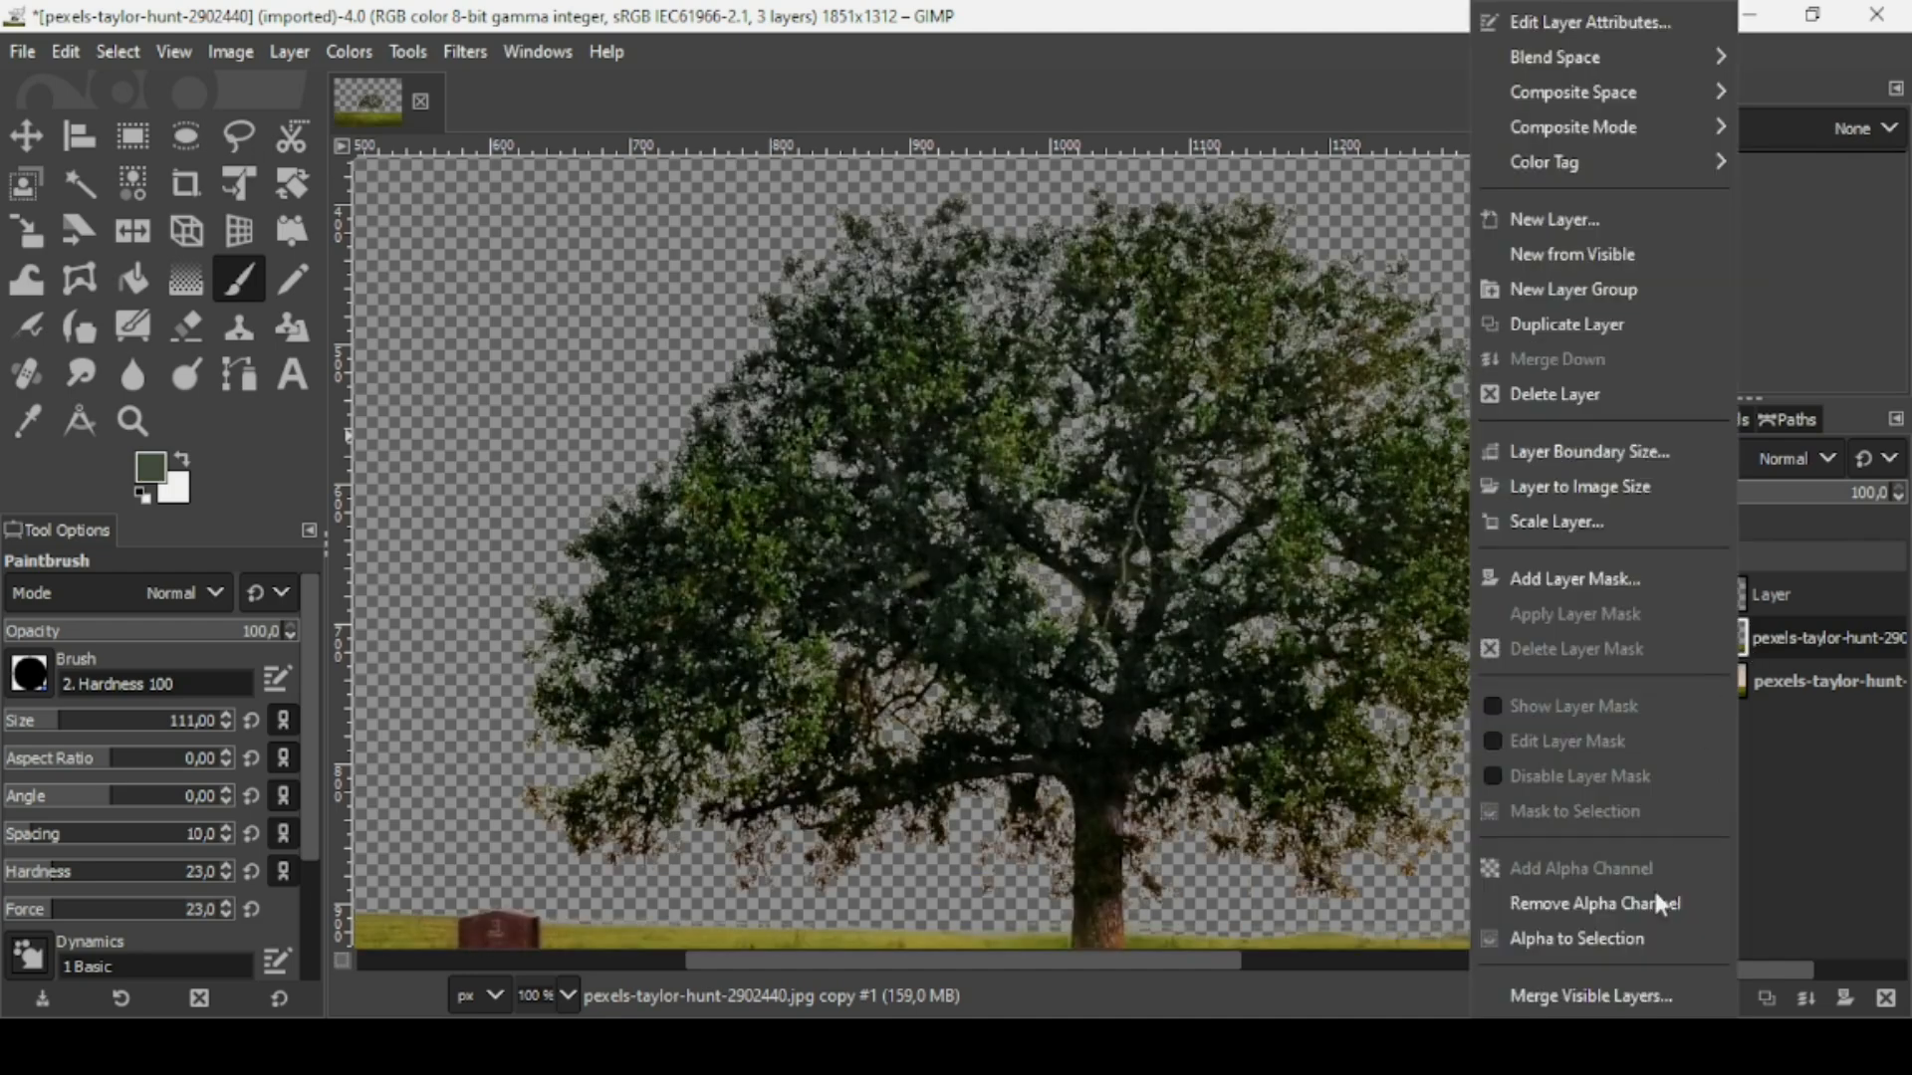
pyautogui.click(1636, 942)
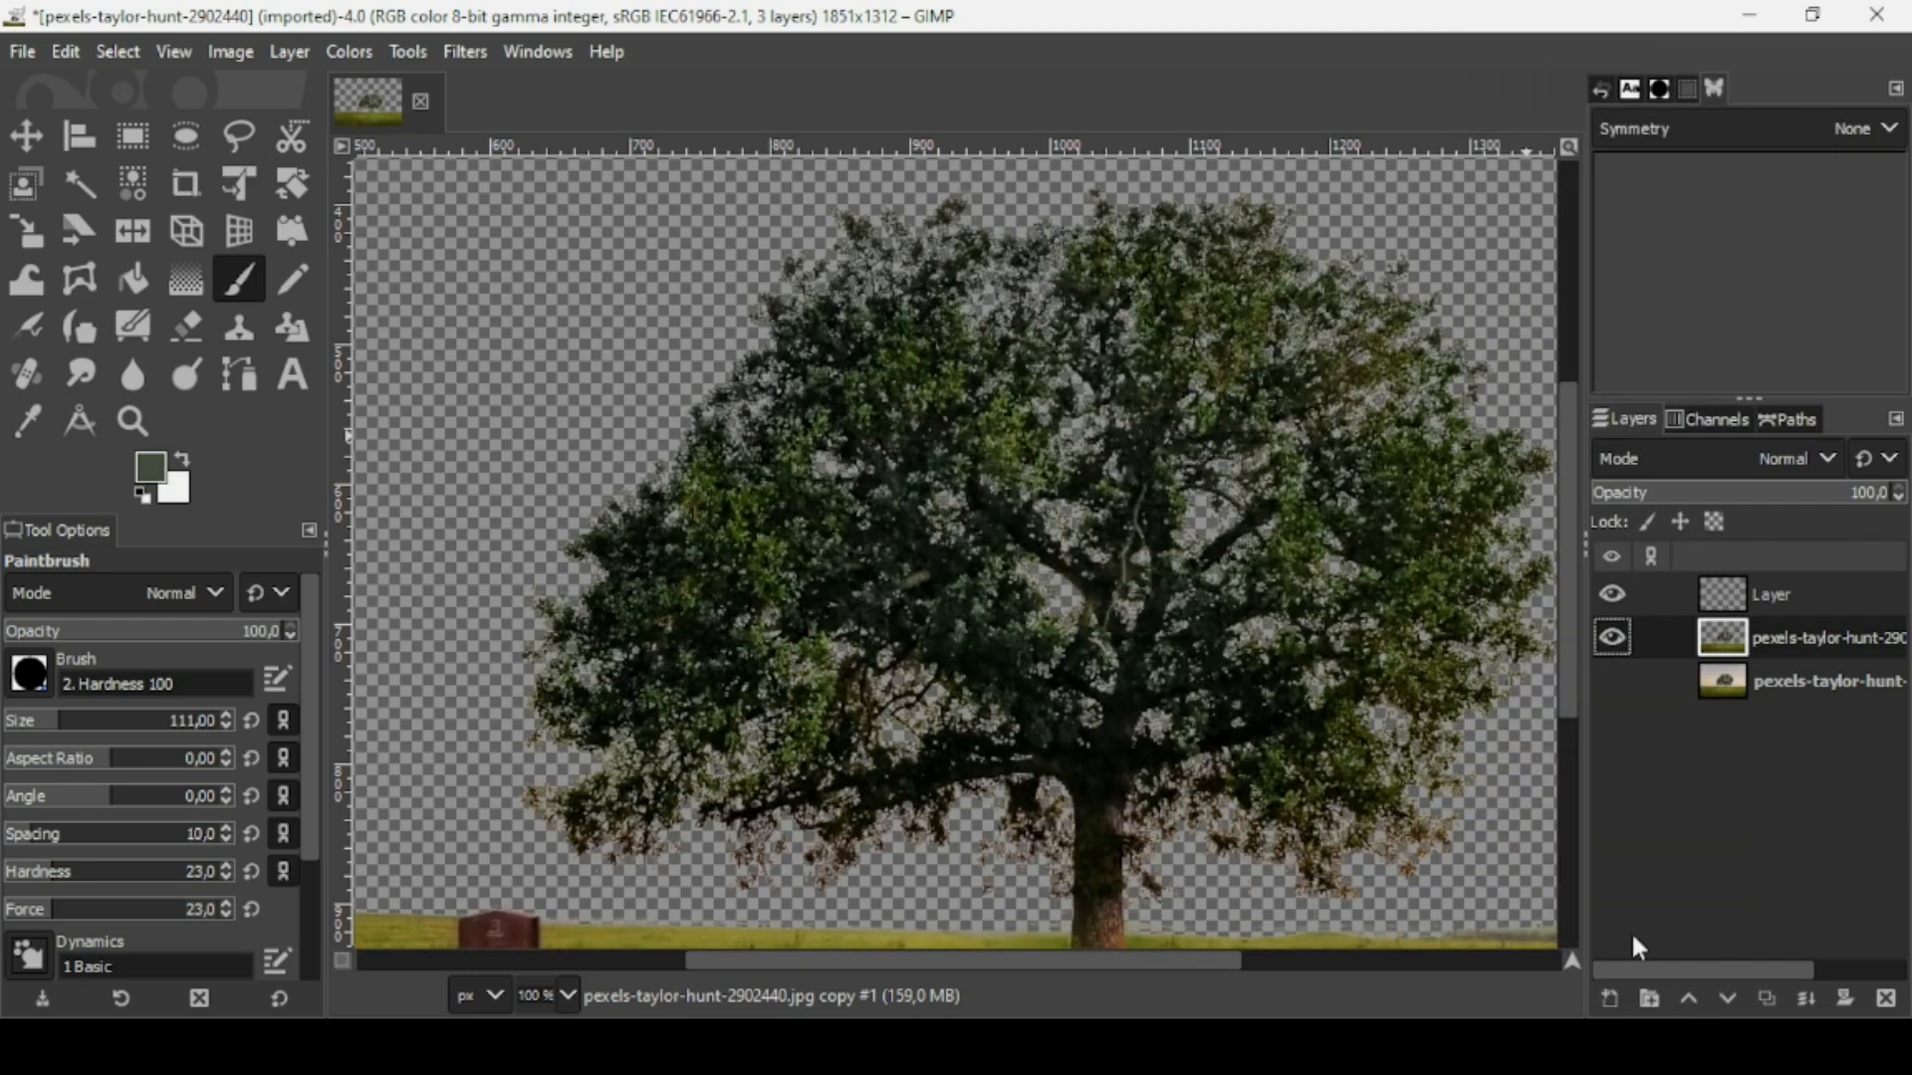
pyautogui.click(1719, 609)
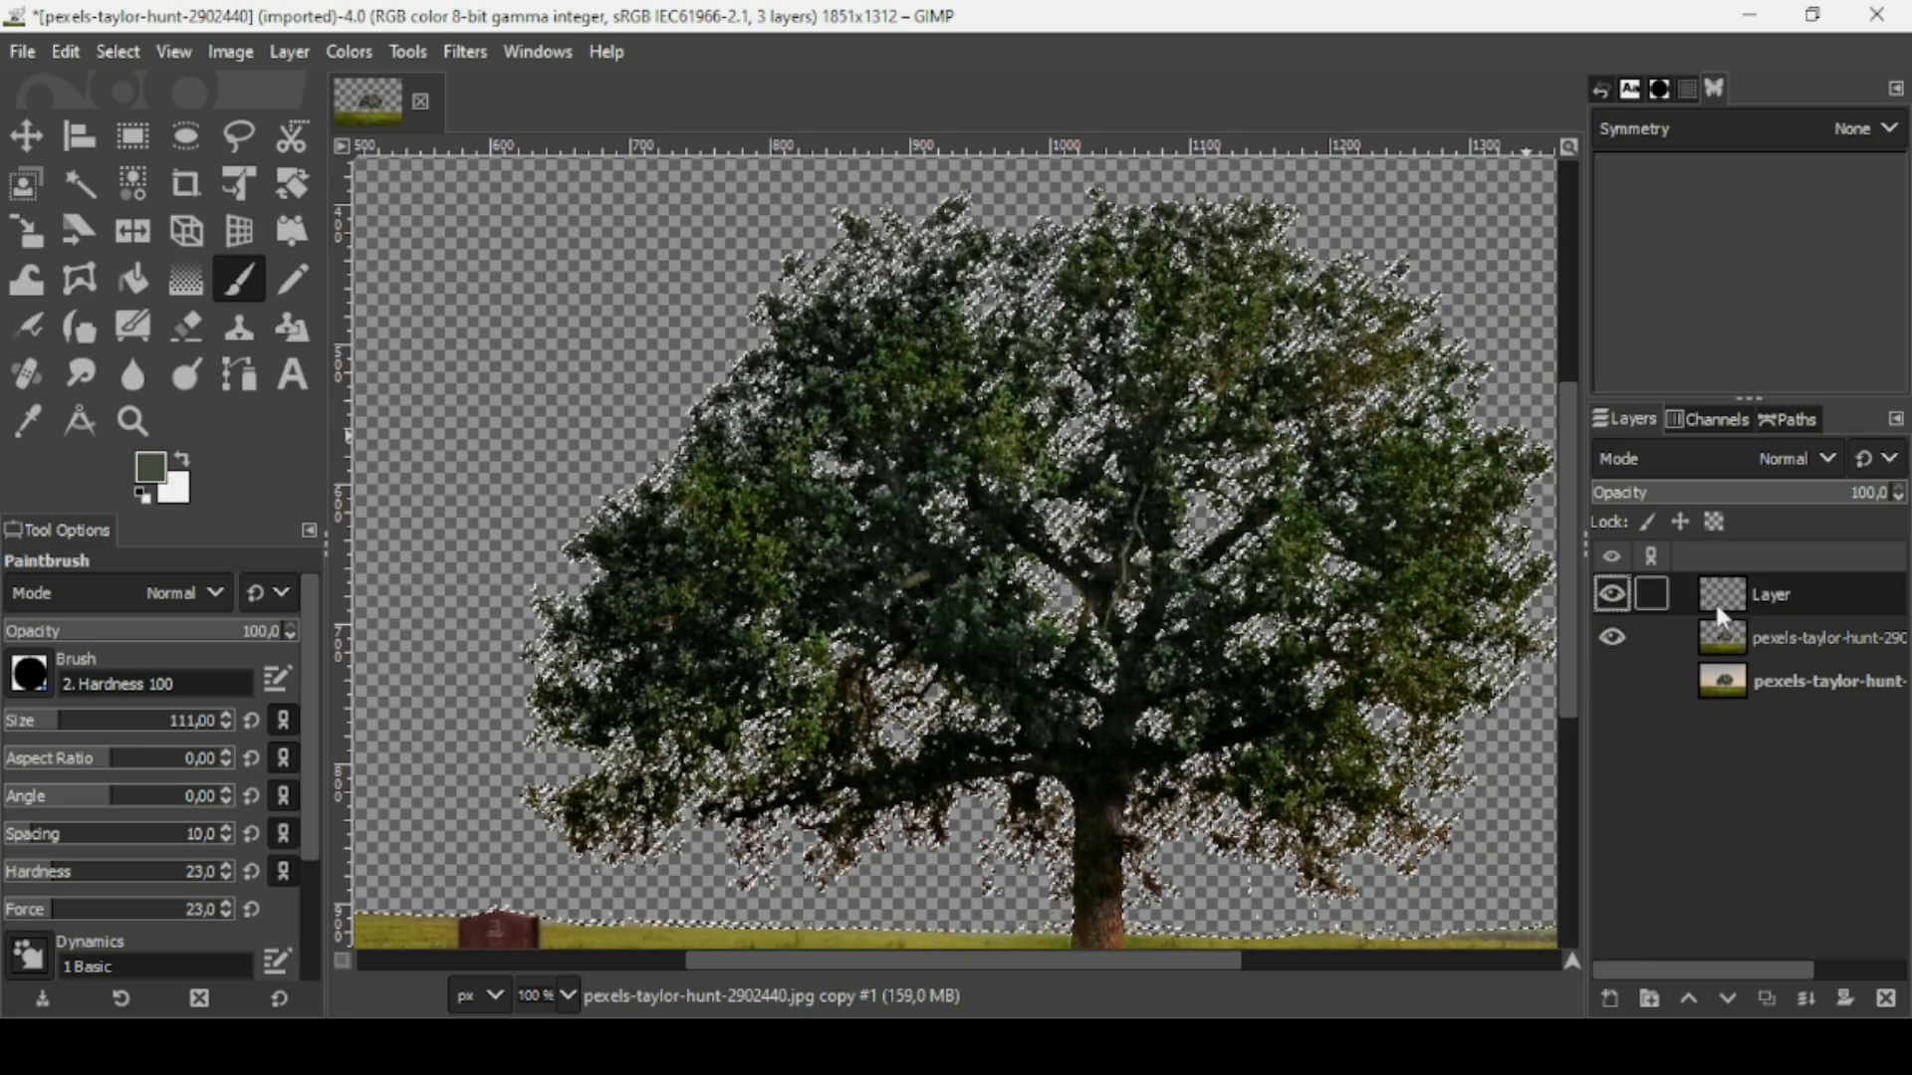
# Paint dark green along the tree's selected foliage edges on the new layer and set the layer's blend mode to Overlay.
pyautogui.moveTo(893, 249)
pyautogui.mouseDown()
pyautogui.moveTo(812, 279)
pyautogui.moveTo(677, 438)
pyautogui.moveTo(712, 423)
pyautogui.moveTo(592, 476)
pyautogui.moveTo(550, 536)
pyautogui.moveTo(557, 598)
pyautogui.moveTo(513, 789)
pyautogui.moveTo(534, 827)
pyautogui.moveTo(587, 792)
pyautogui.mouseUp()
pyautogui.moveTo(1207, 214)
pyautogui.mouseDown()
pyautogui.moveTo(1344, 221)
pyautogui.moveTo(1463, 320)
pyautogui.moveTo(1518, 433)
pyautogui.moveTo(1544, 669)
pyautogui.mouseUp()
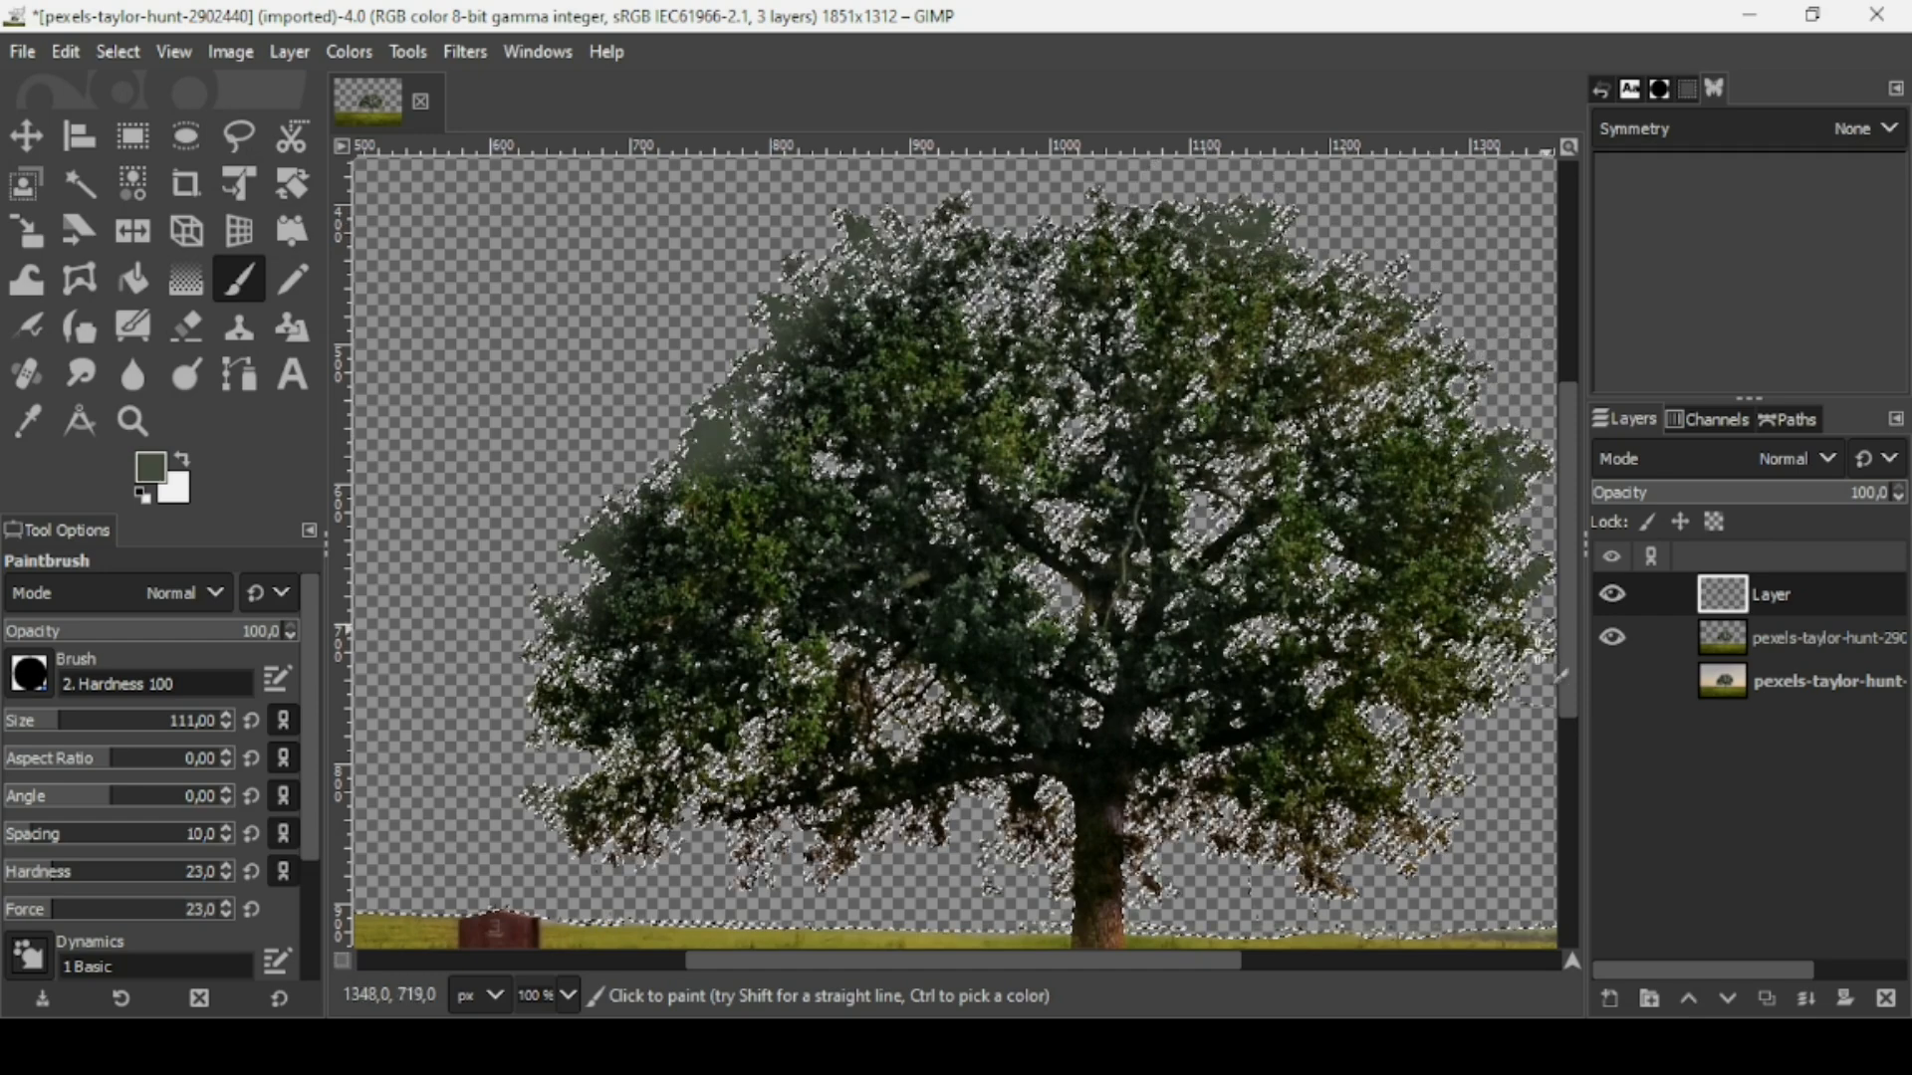
pyautogui.click(1736, 464)
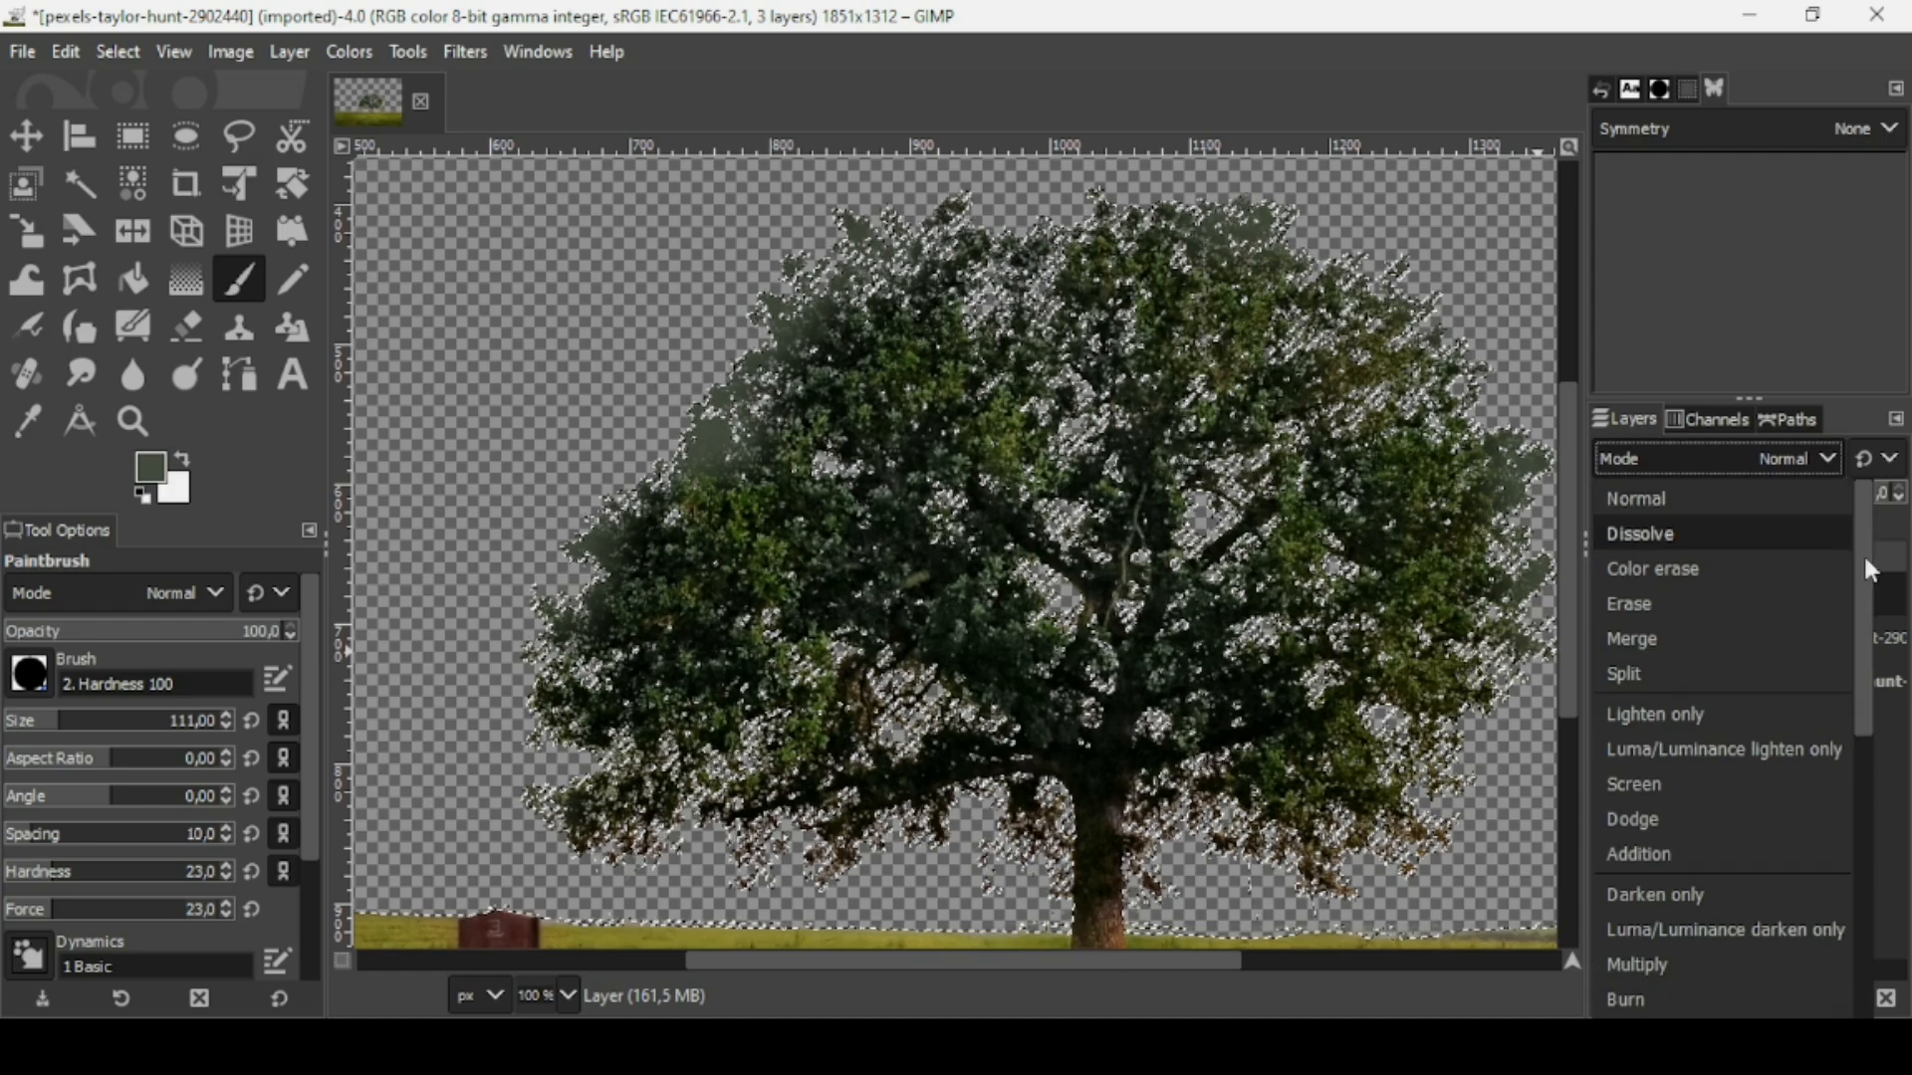
pyautogui.scroll(-3, 1862, 588)
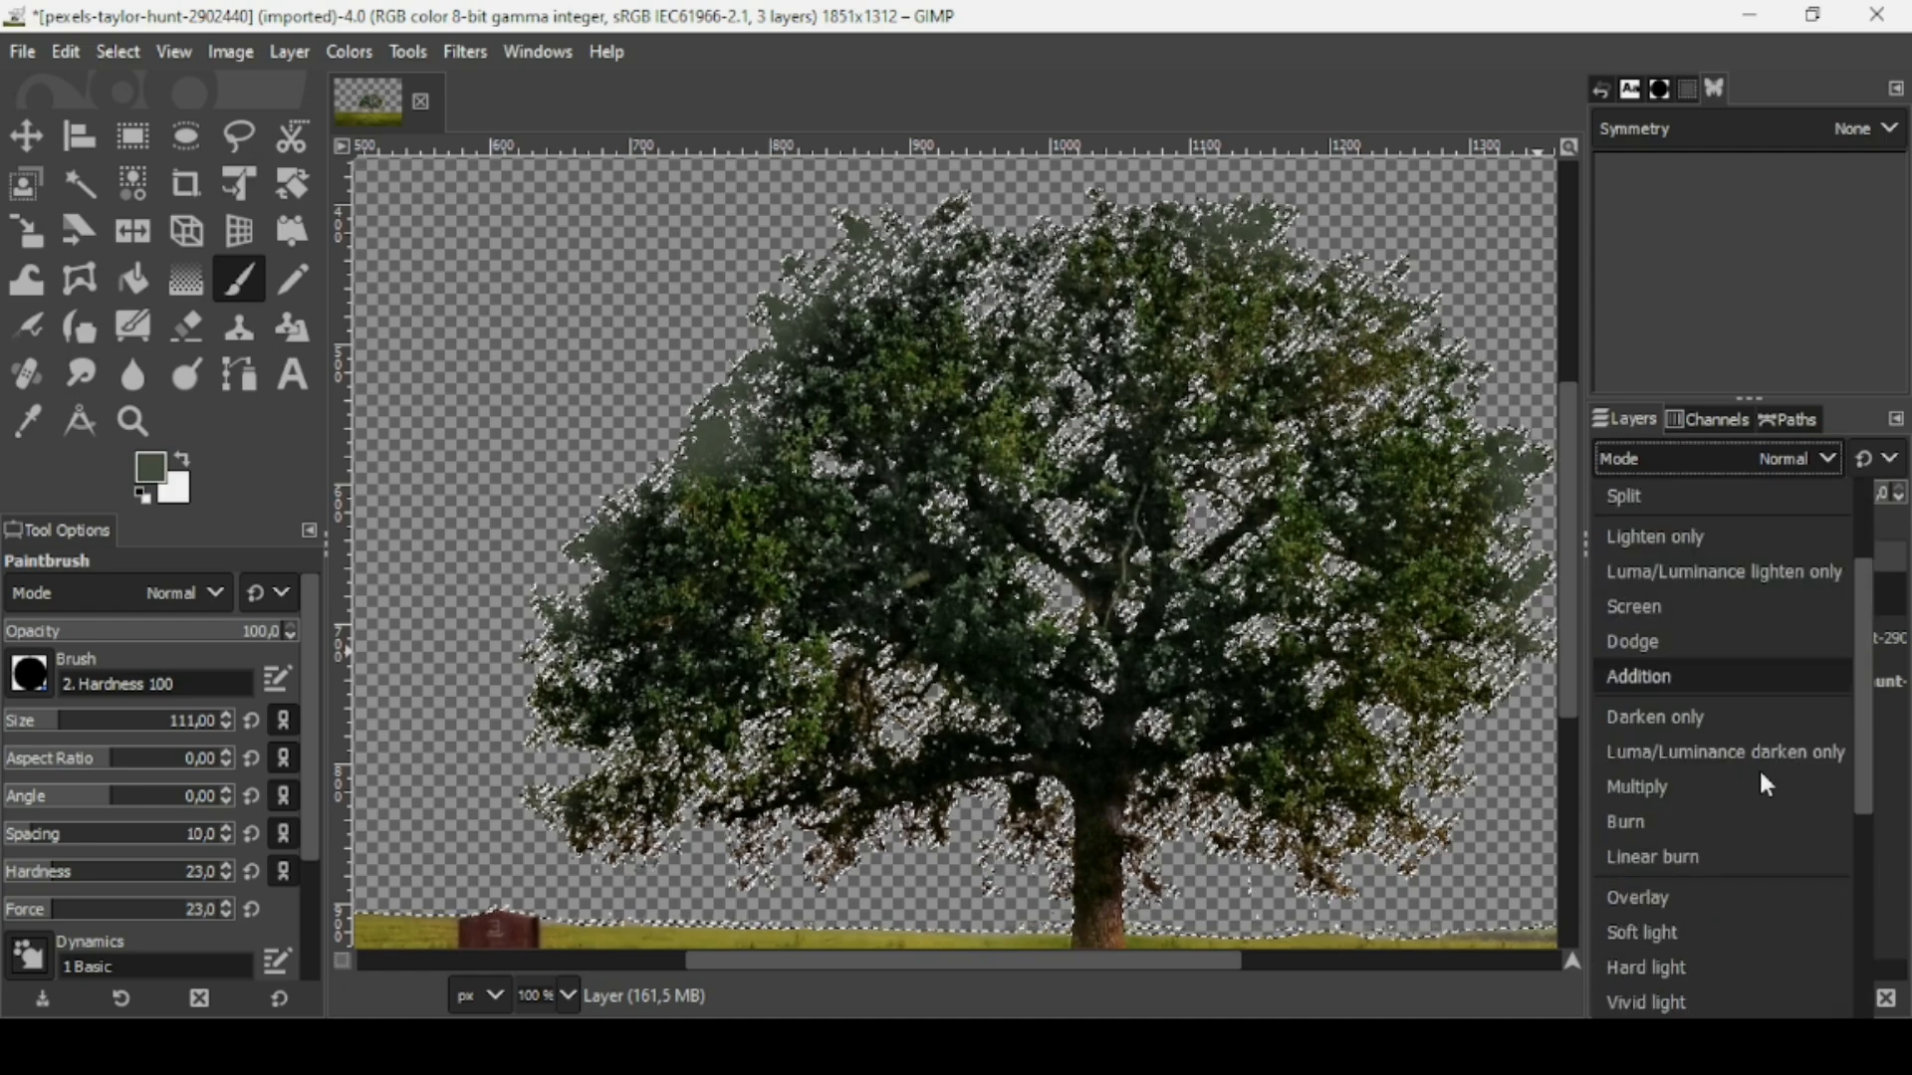
pyautogui.click(1670, 899)
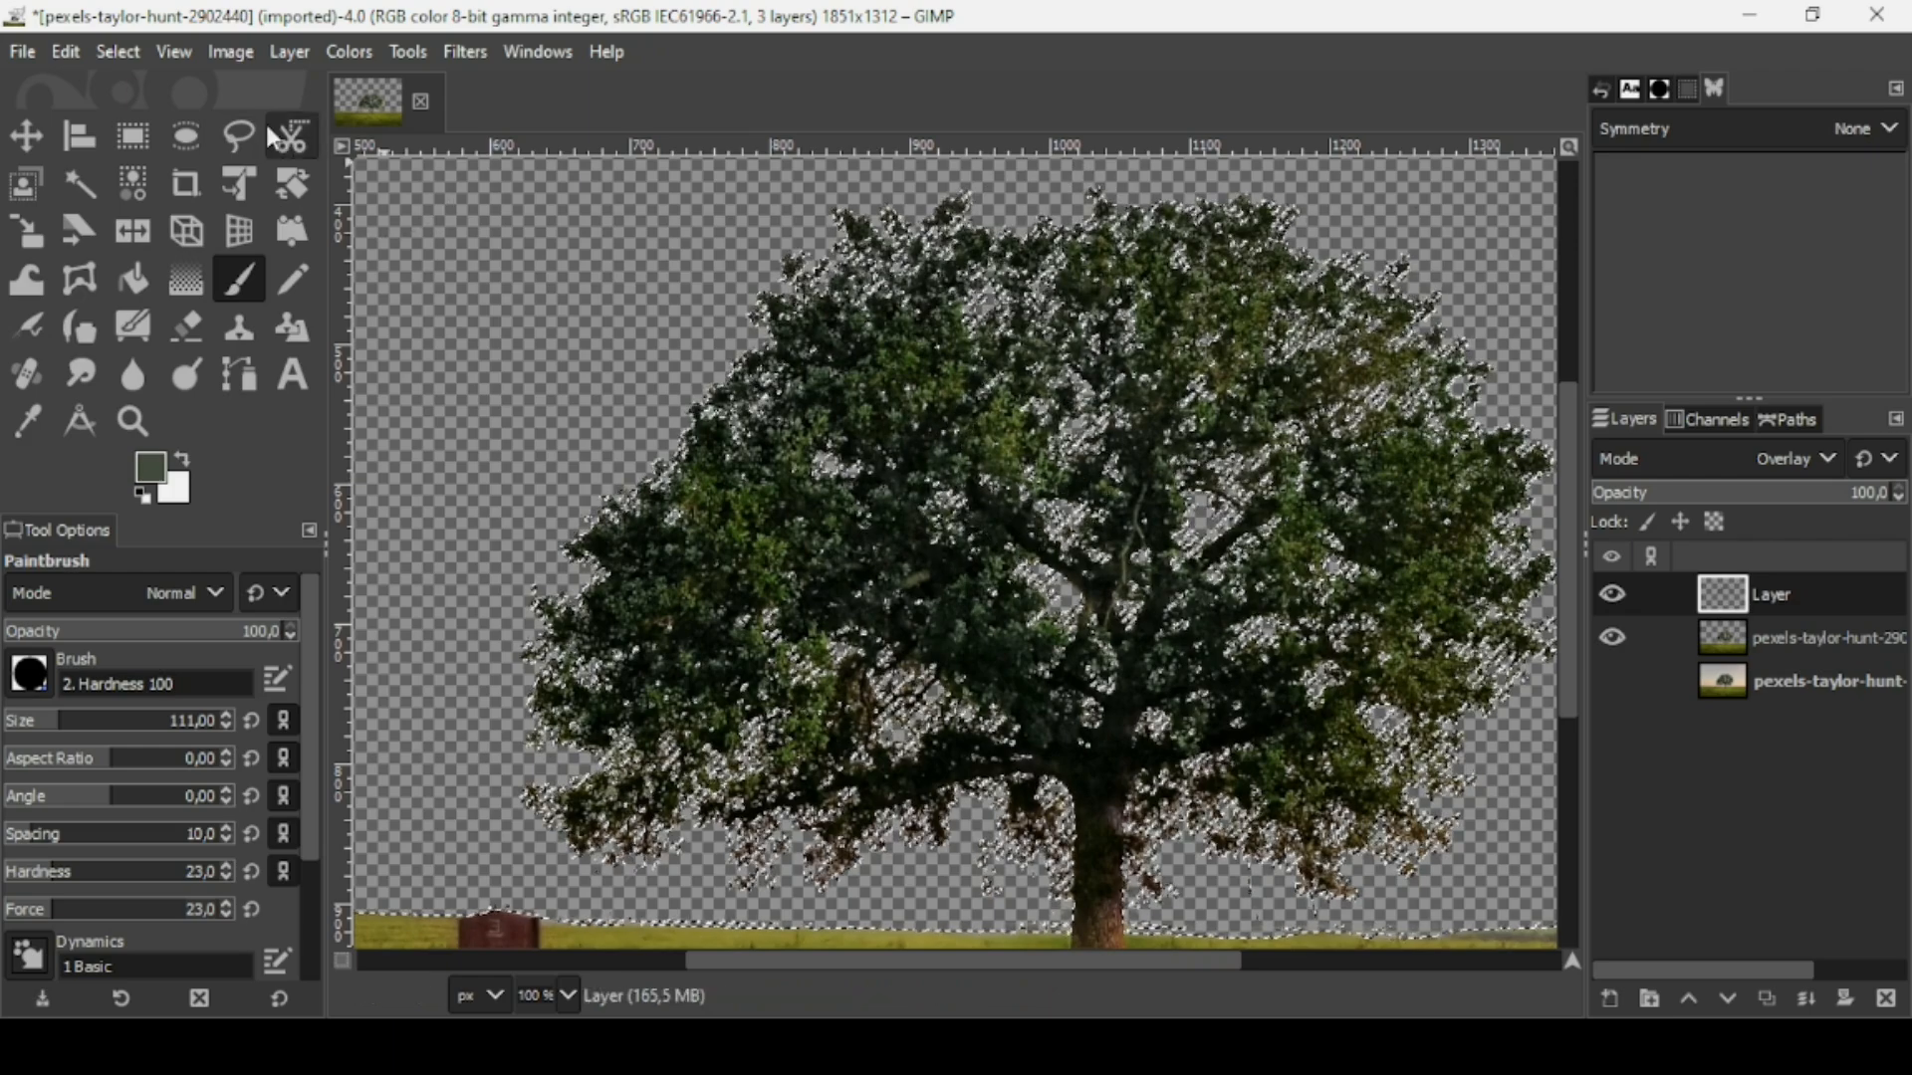
# Remove the selection and merge the painted Overlay layer down into the cut-out tree layer.
pyautogui.click(129, 52)
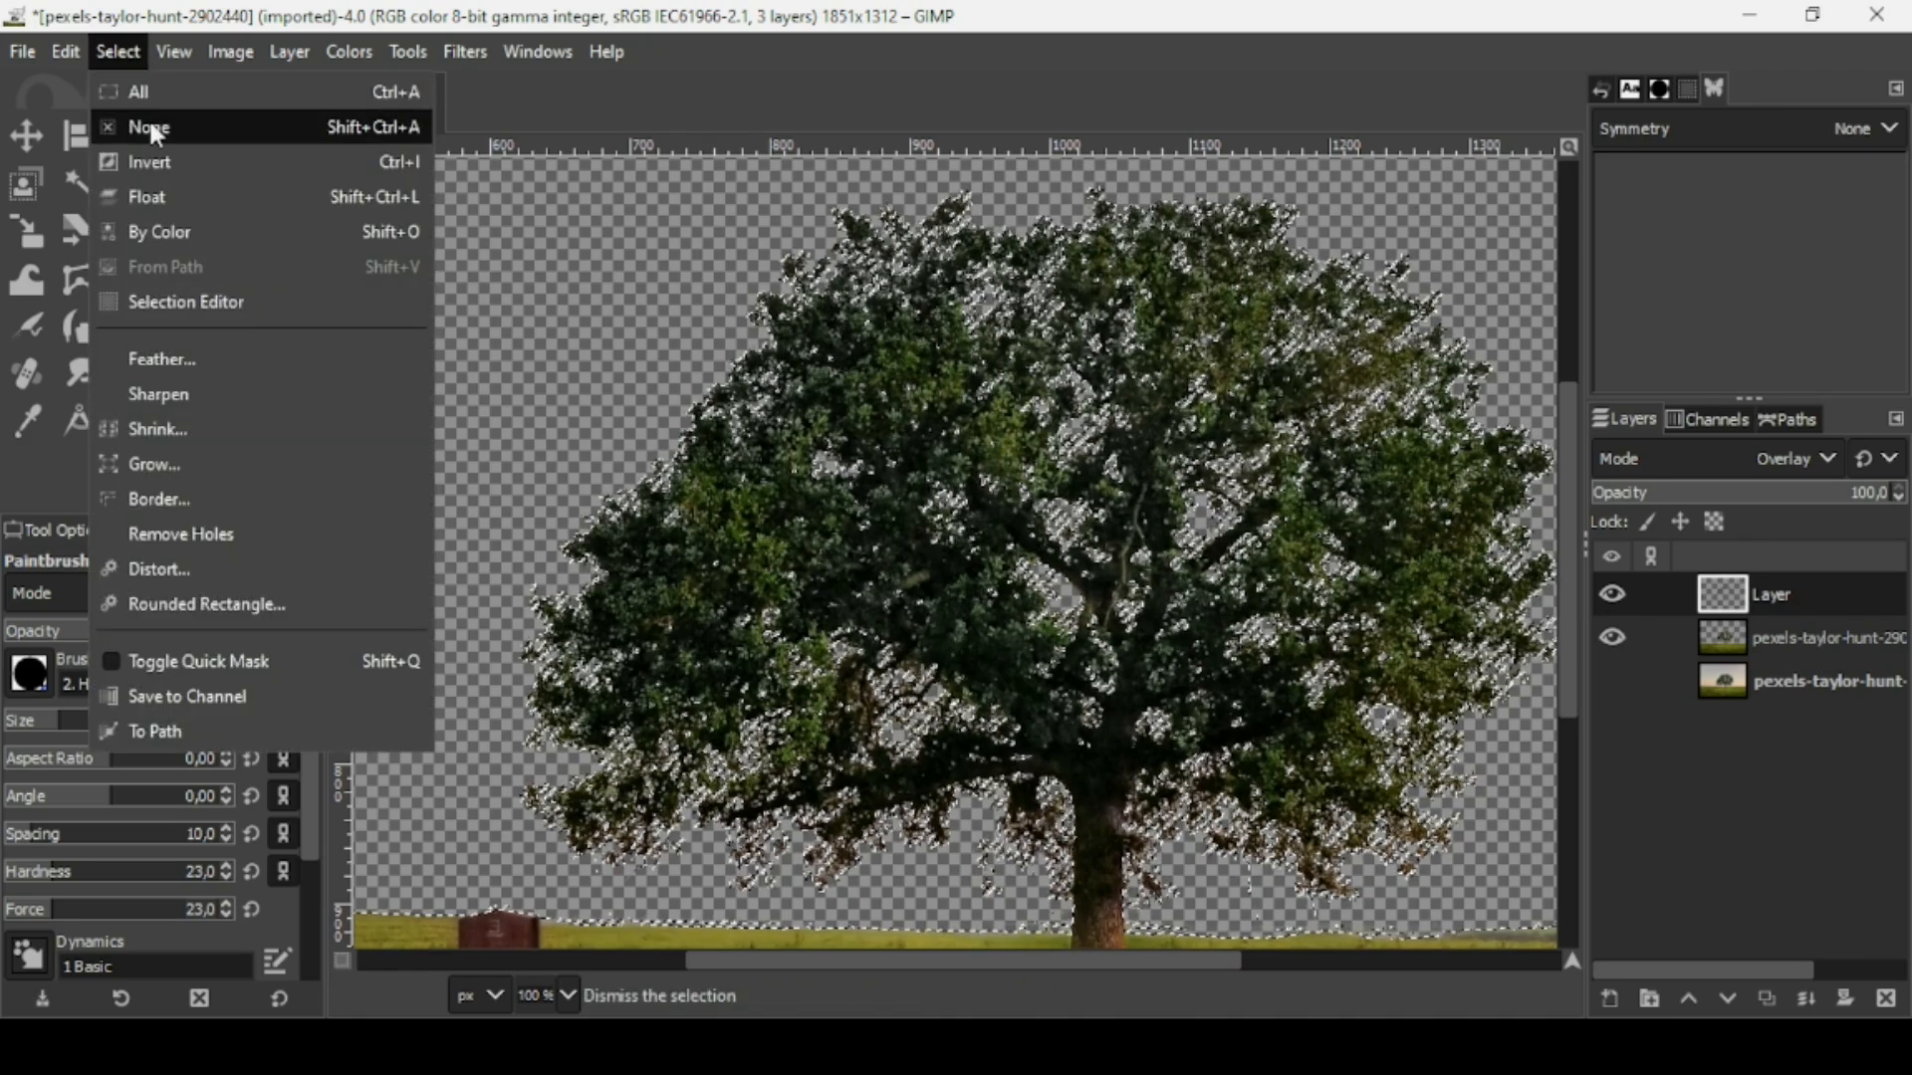
pyautogui.click(150, 128)
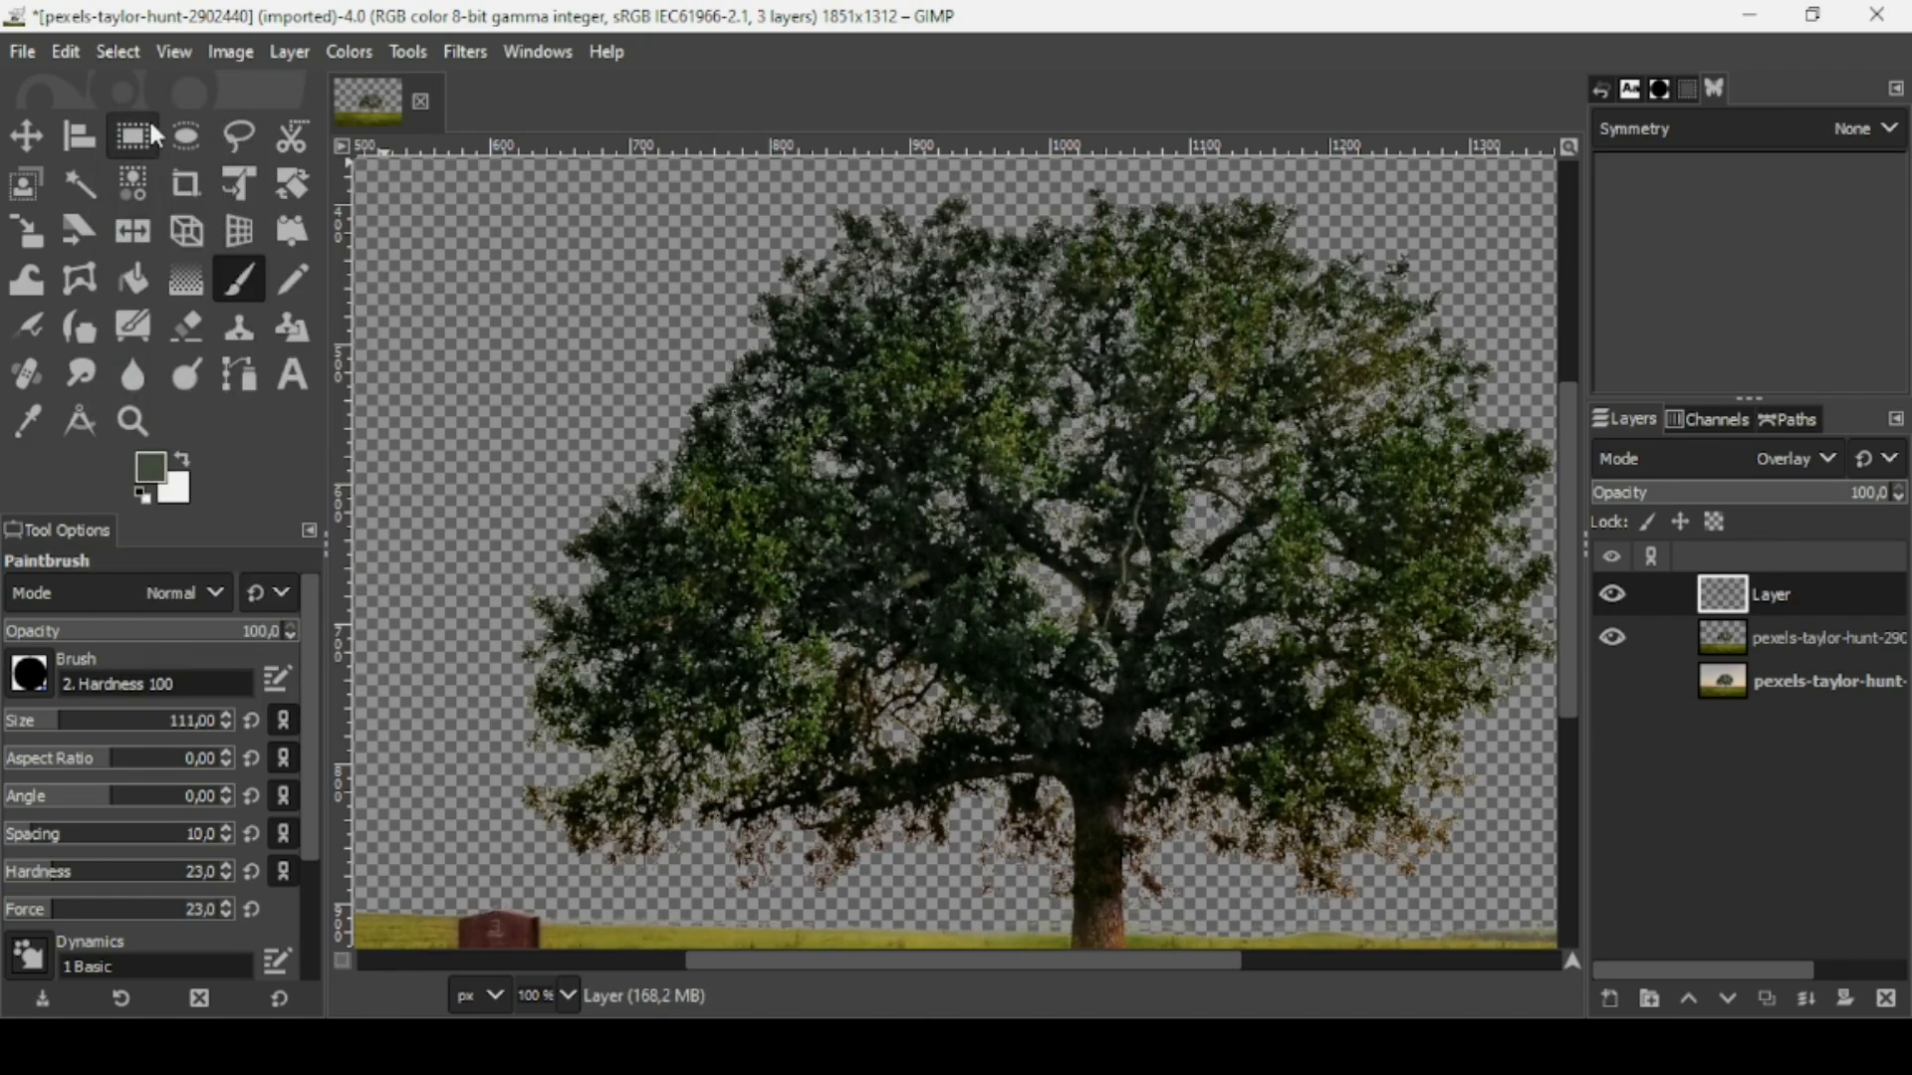
pyautogui.click(1612, 596)
pyautogui.click(1612, 597)
pyautogui.click(1807, 999)
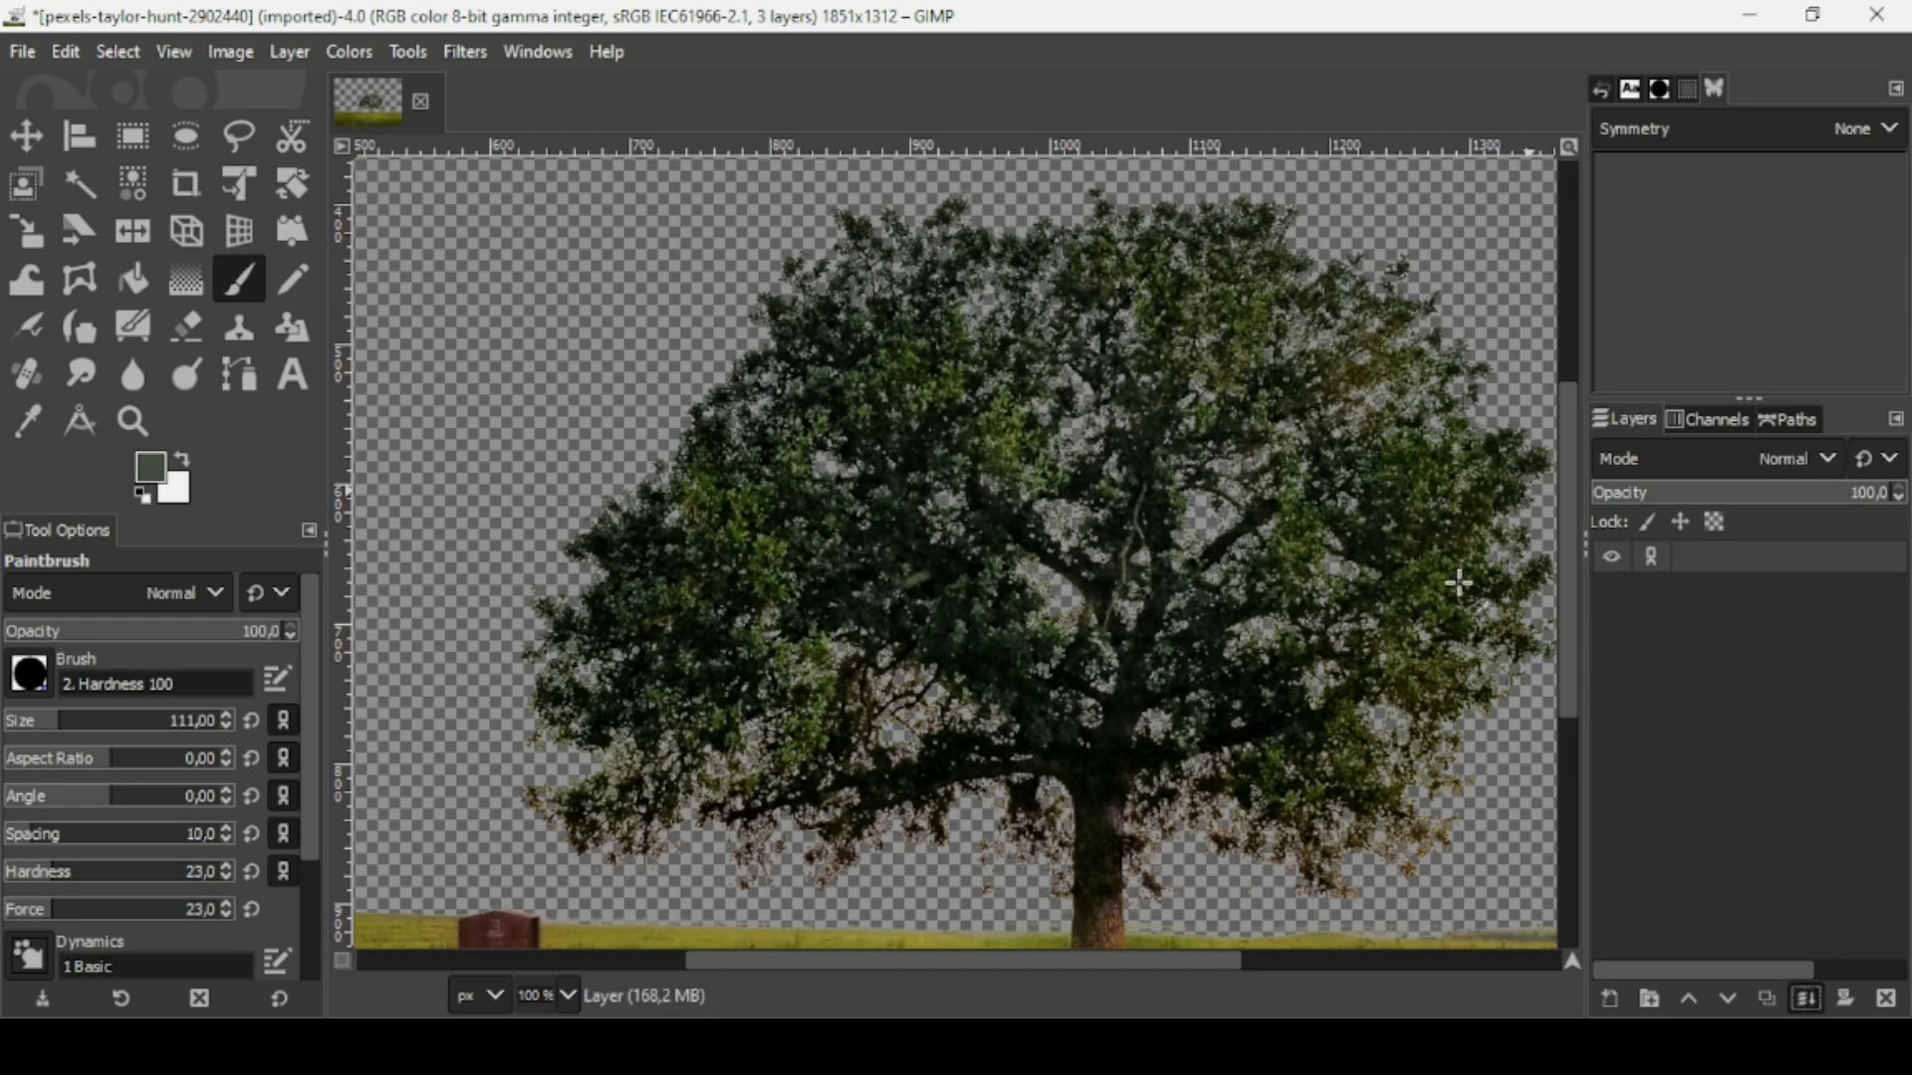
# Compare the whole cut-out image with the original photo layer shown and hidden.
pyautogui.scroll(-3, 1459, 622)
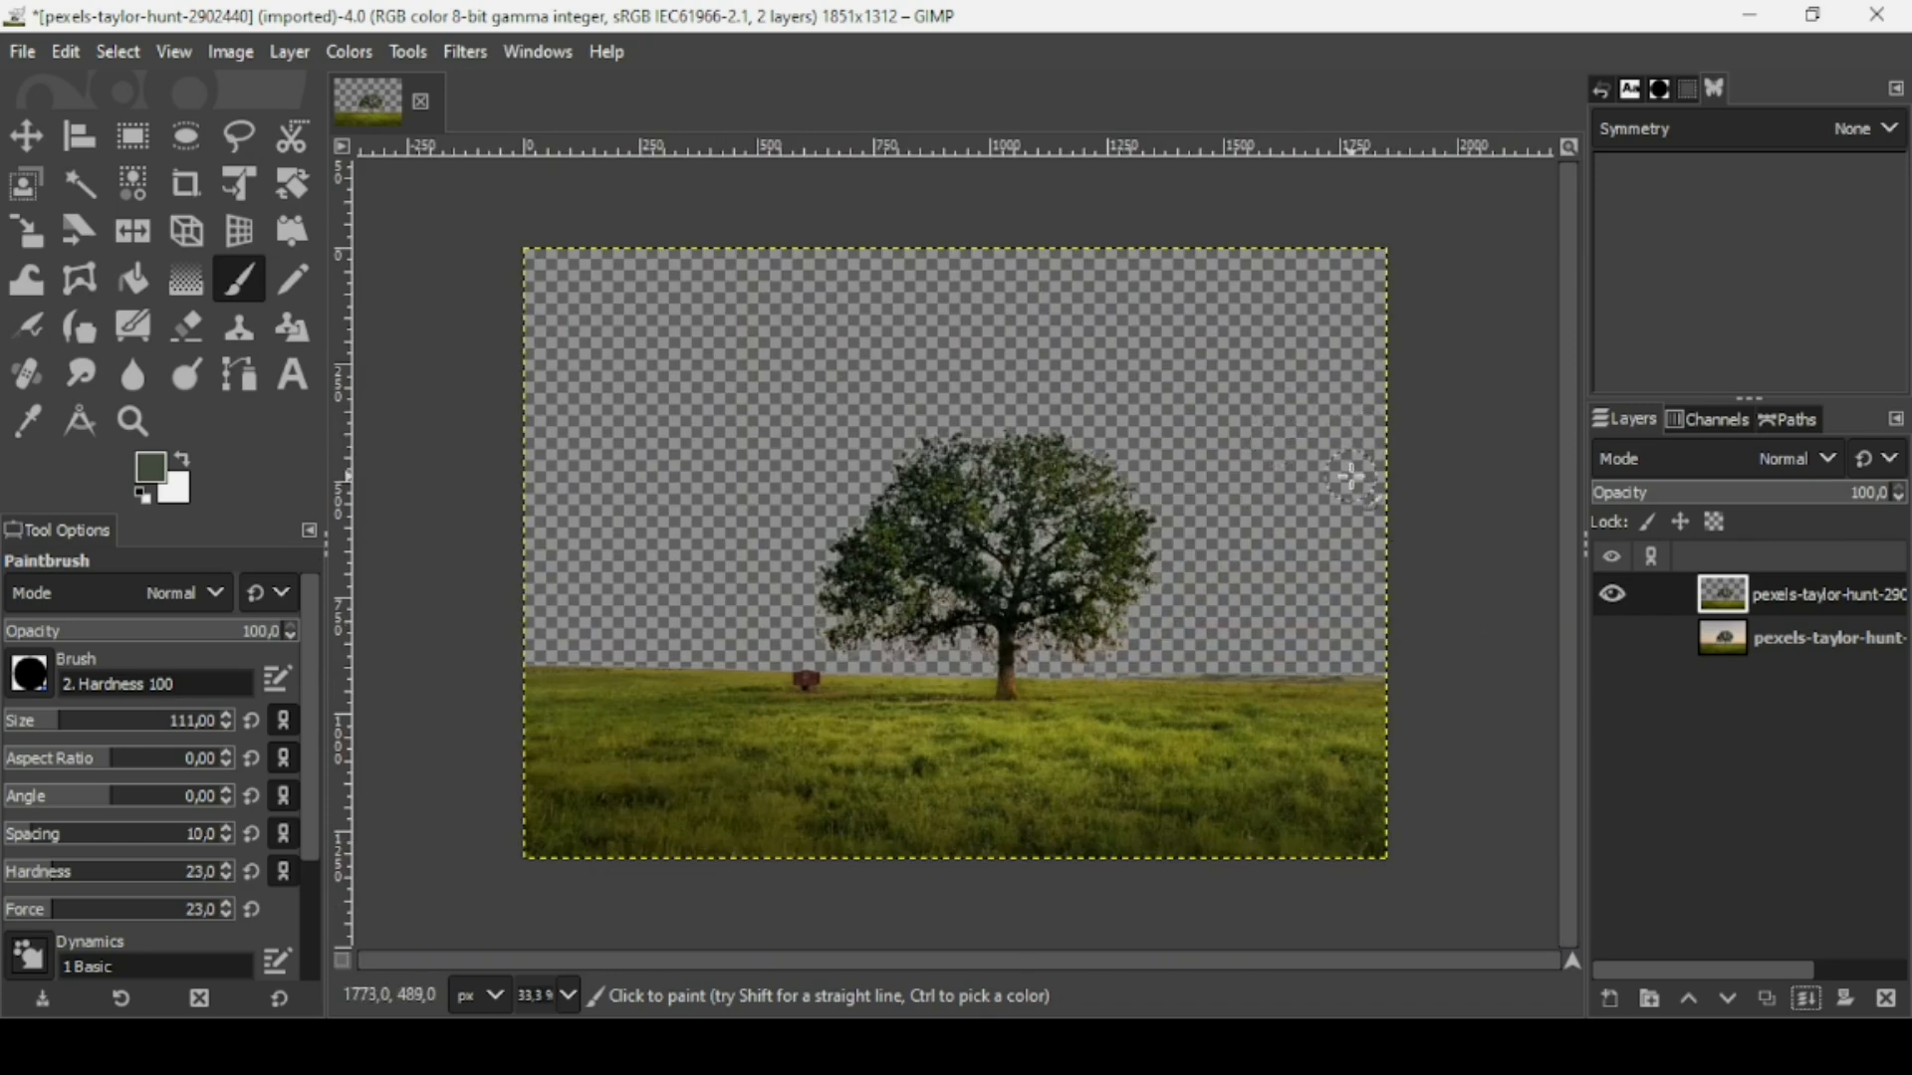
pyautogui.click(1608, 637)
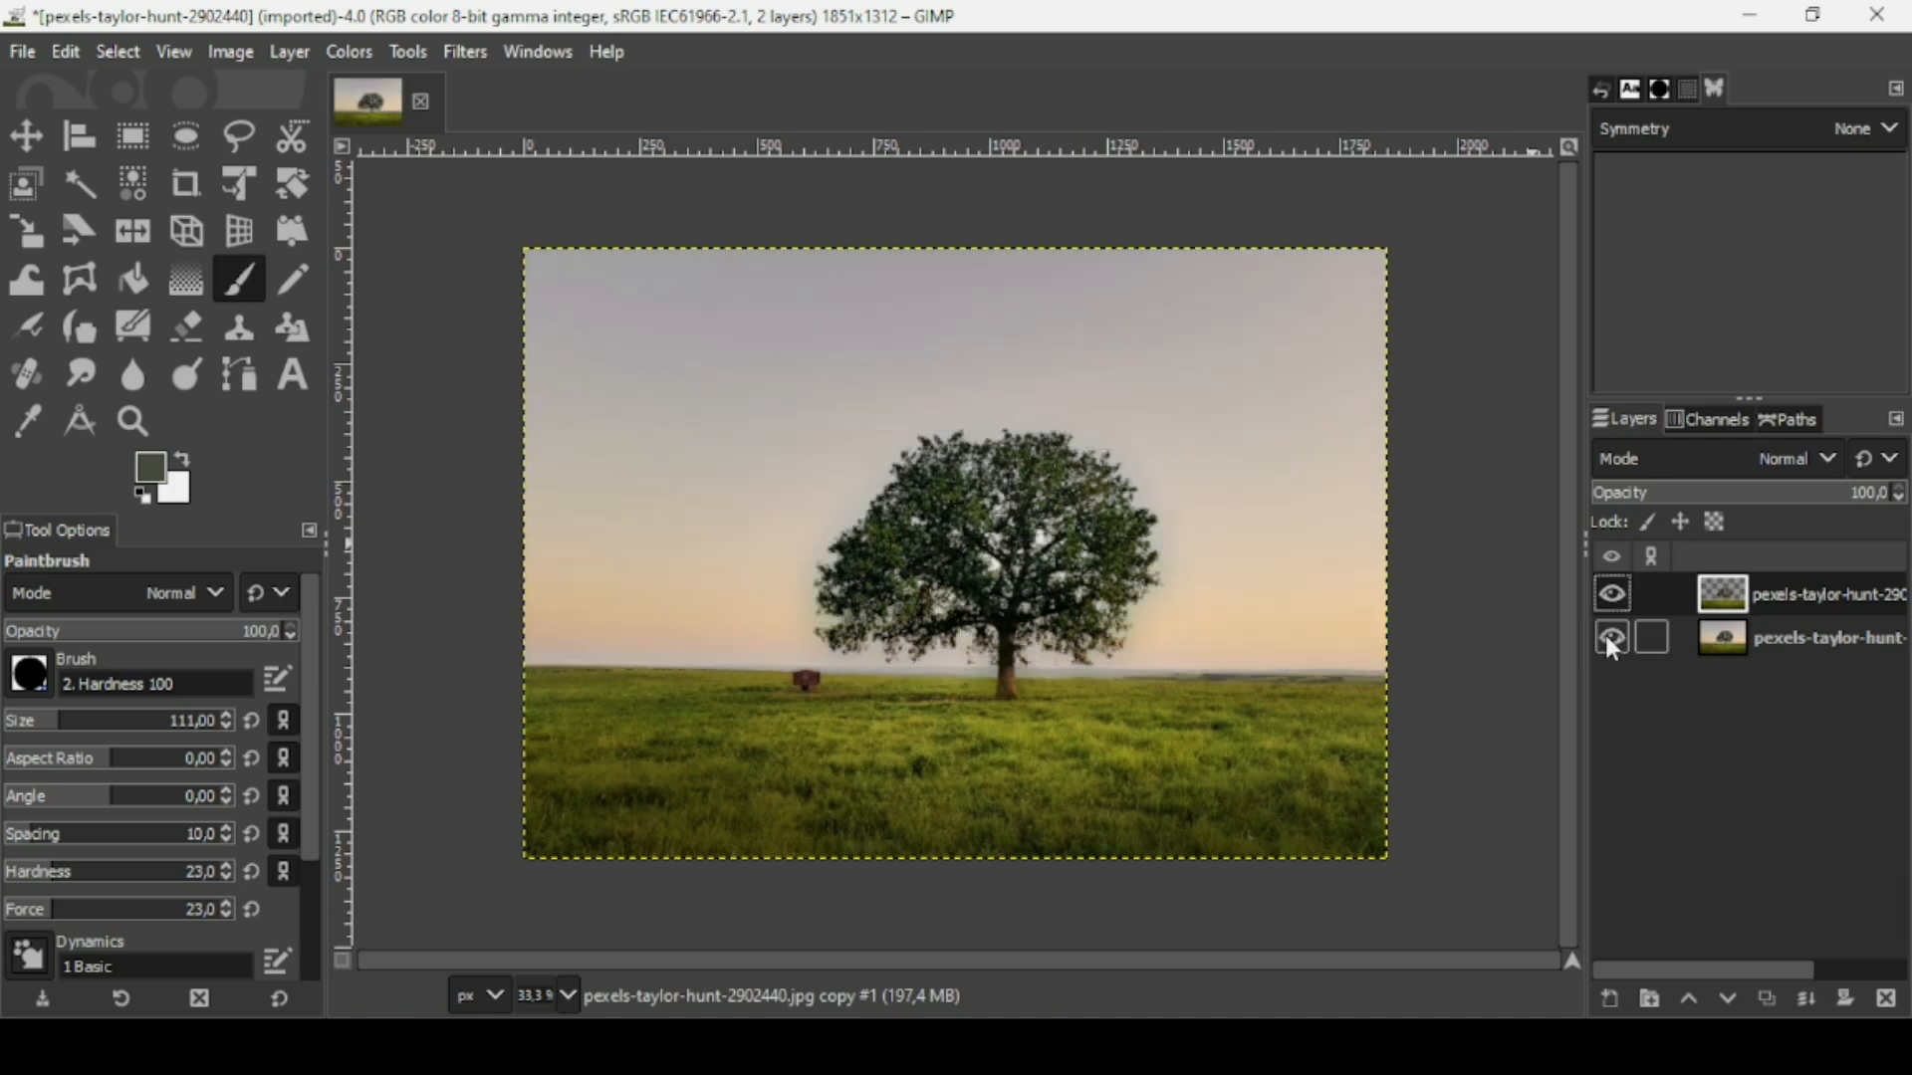
pyautogui.click(1608, 637)
pyautogui.click(1608, 637)
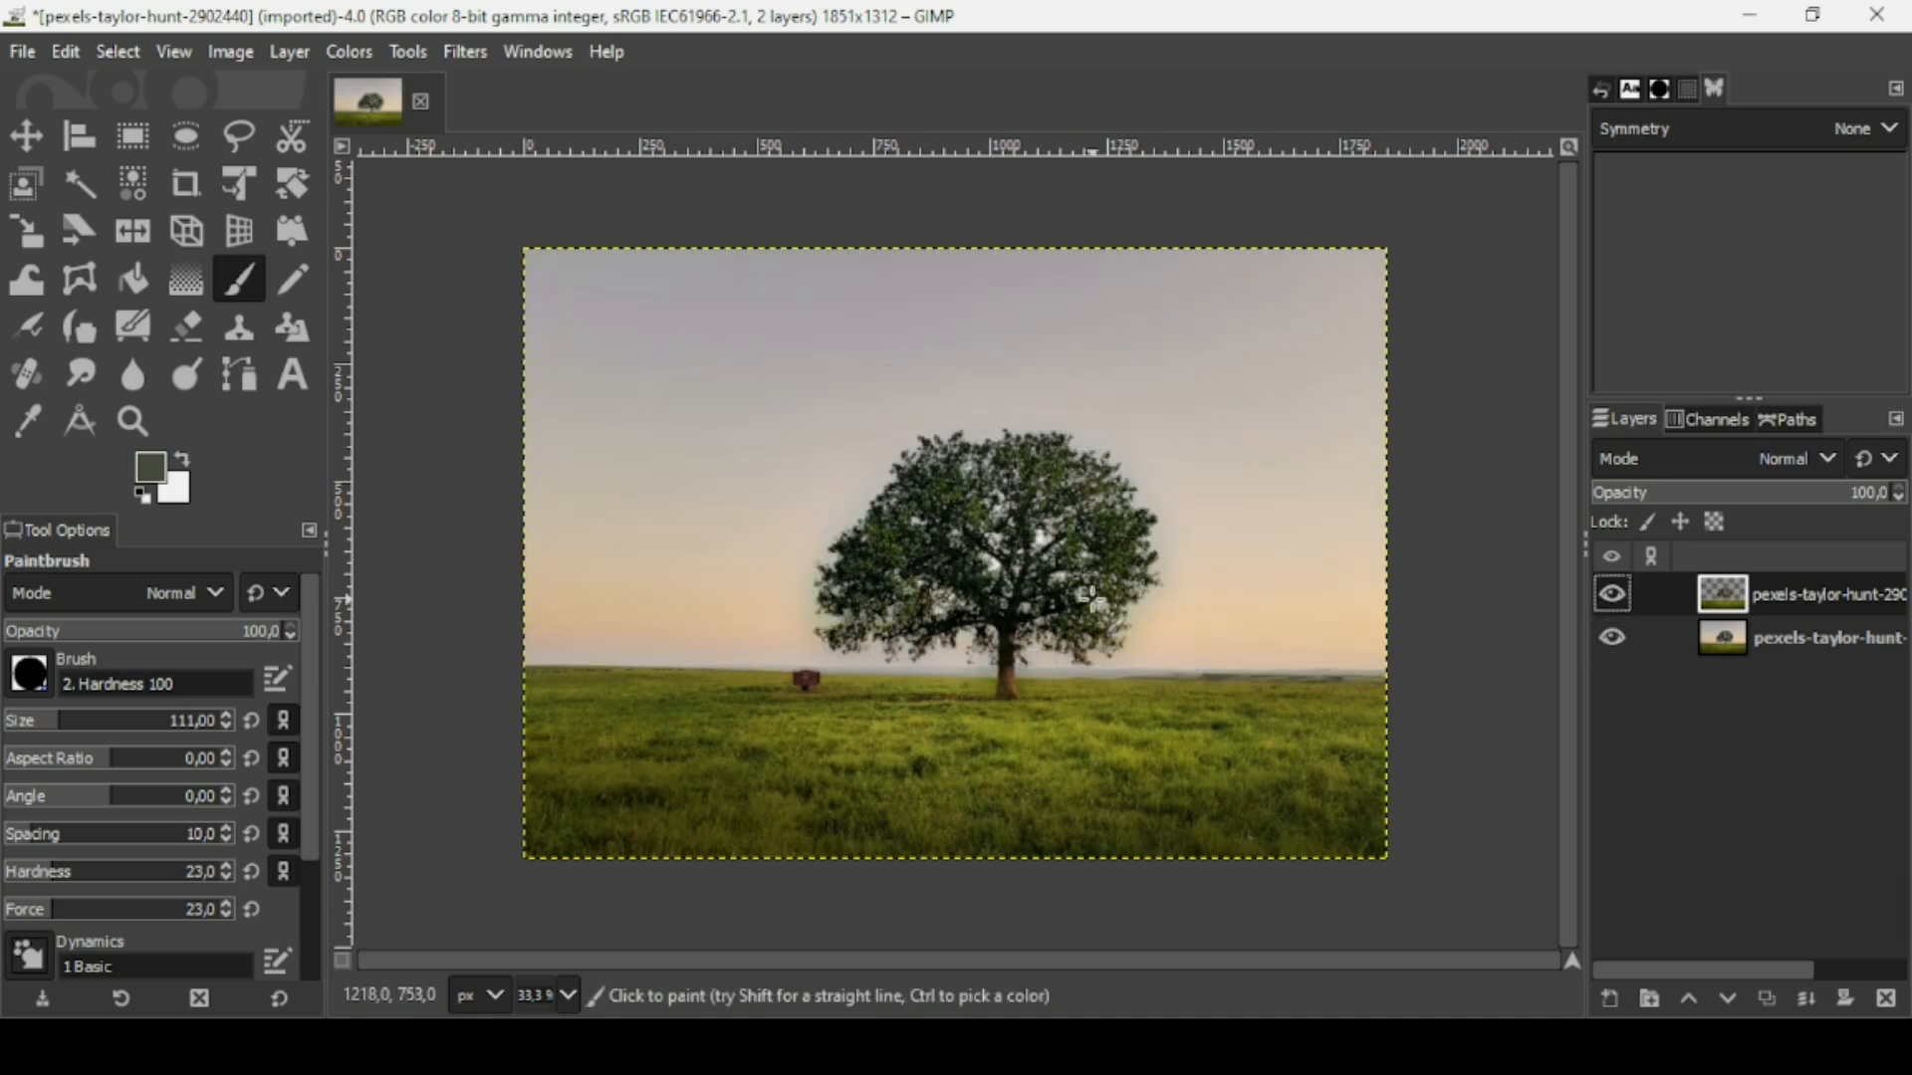
pyautogui.scroll(2, 1074, 597)
pyautogui.click(1608, 637)
pyautogui.click(1608, 637)
pyautogui.press('-')
pyautogui.press('-')
pyautogui.click(1608, 637)
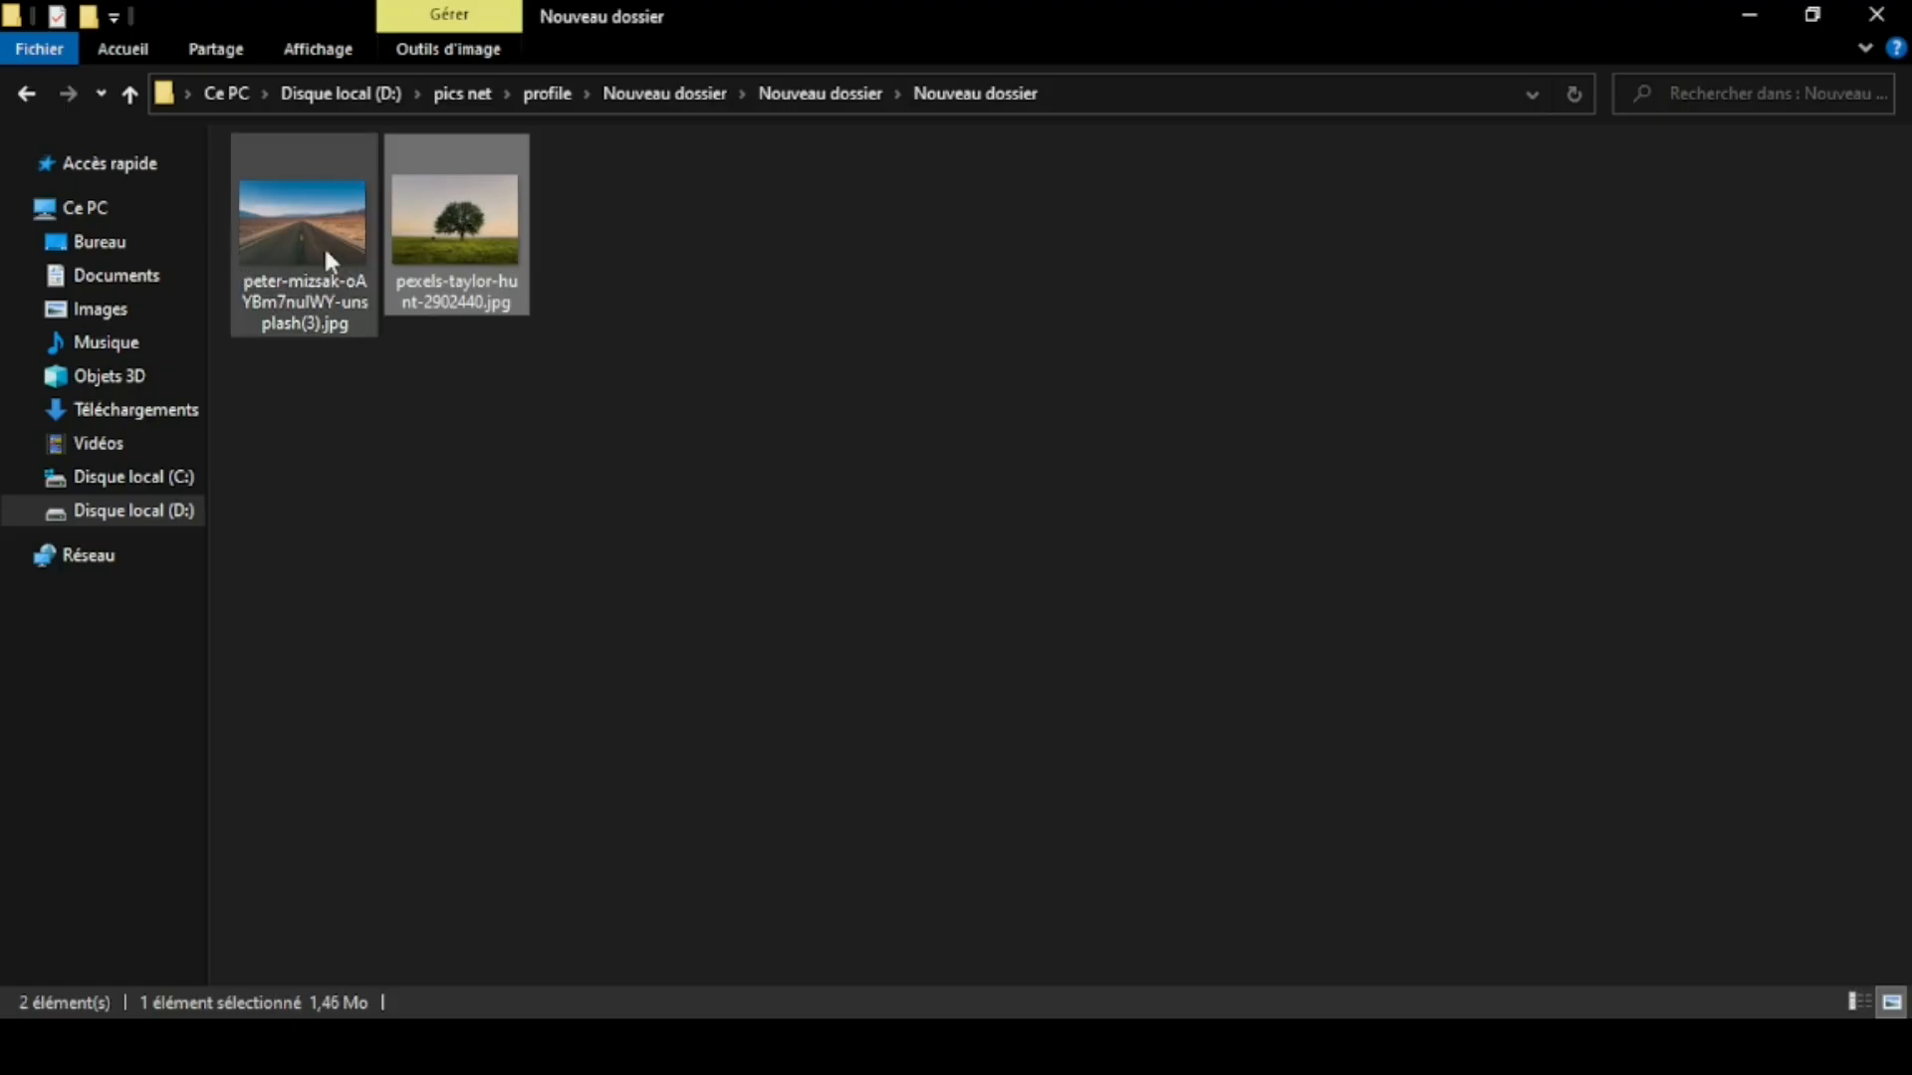
# Import the desert road photo as a layer, converted to the GIMP built-in sRGB profile, and place it below the cut-out tree layer.
pyautogui.click(318, 250)
pyautogui.moveTo(308, 244); pyautogui.dragTo(1128, 509)
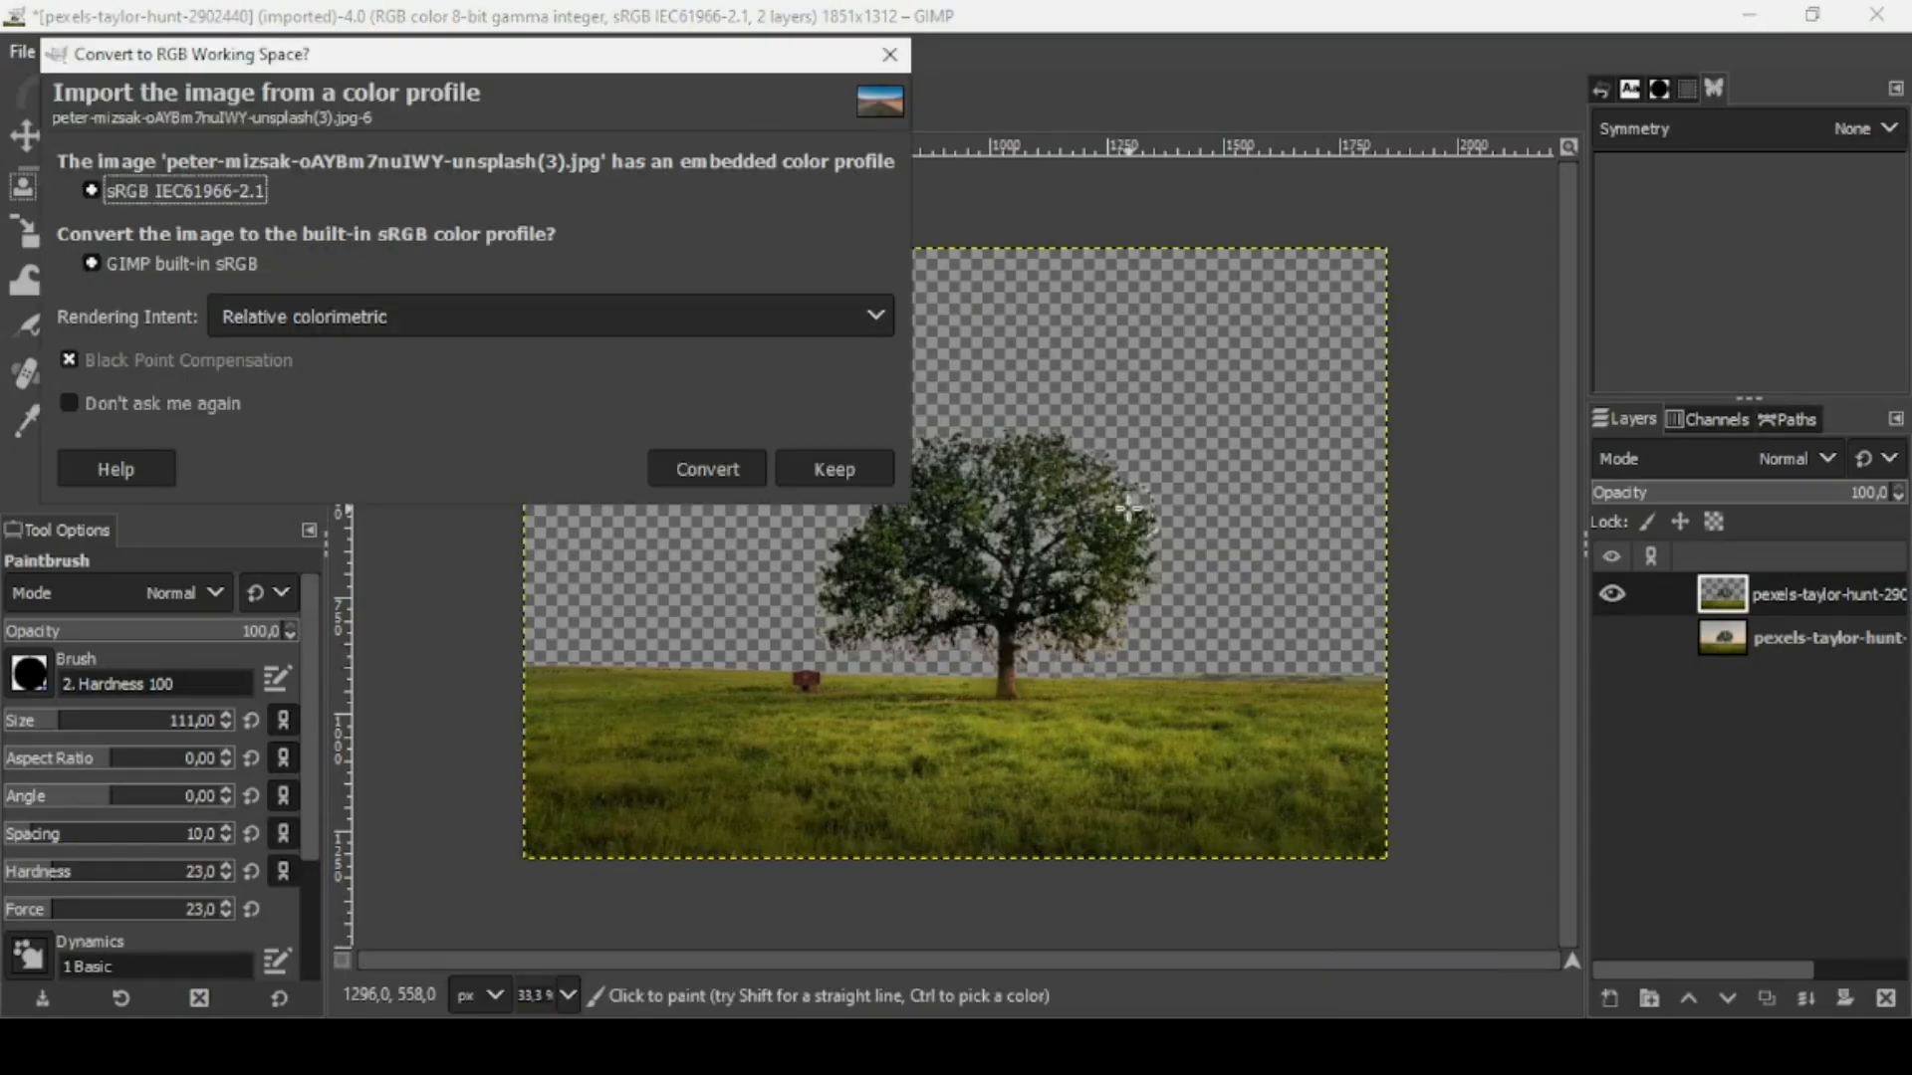
pyautogui.click(725, 461)
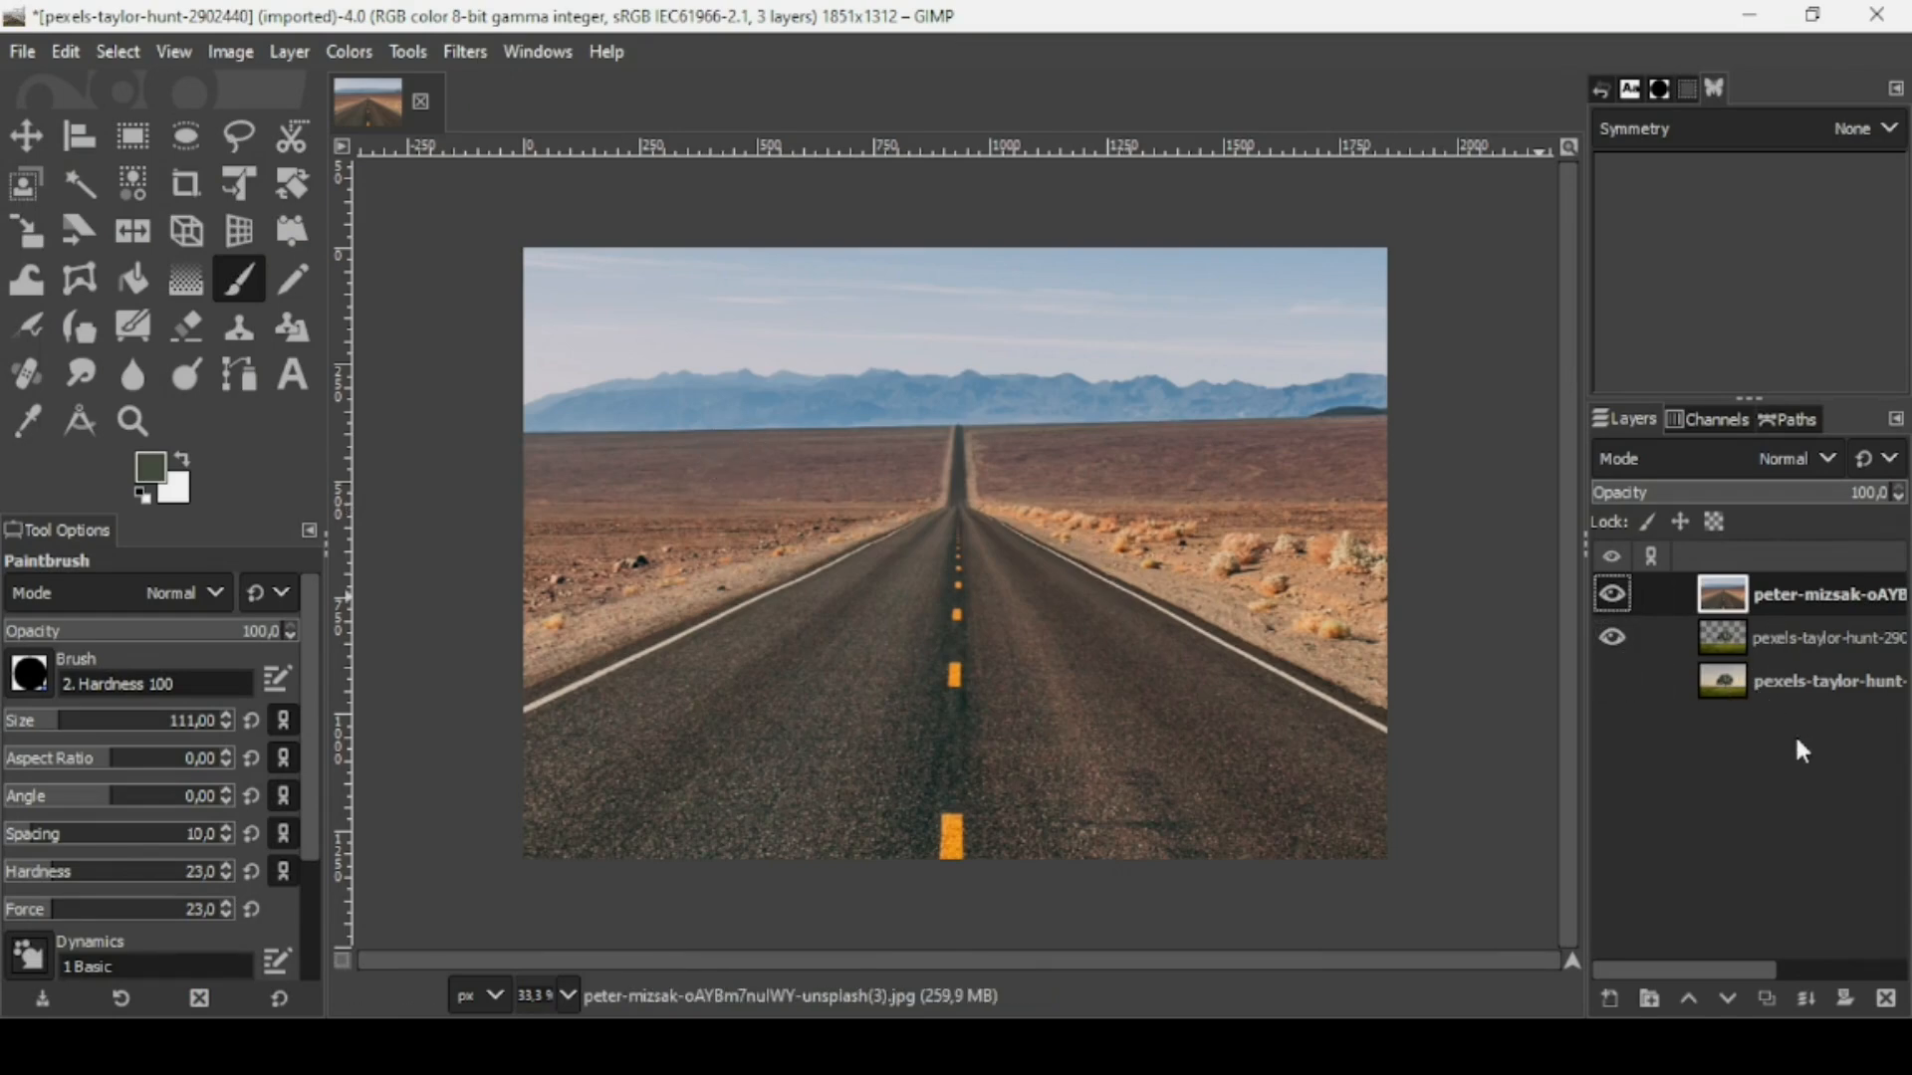
pyautogui.click(1726, 999)
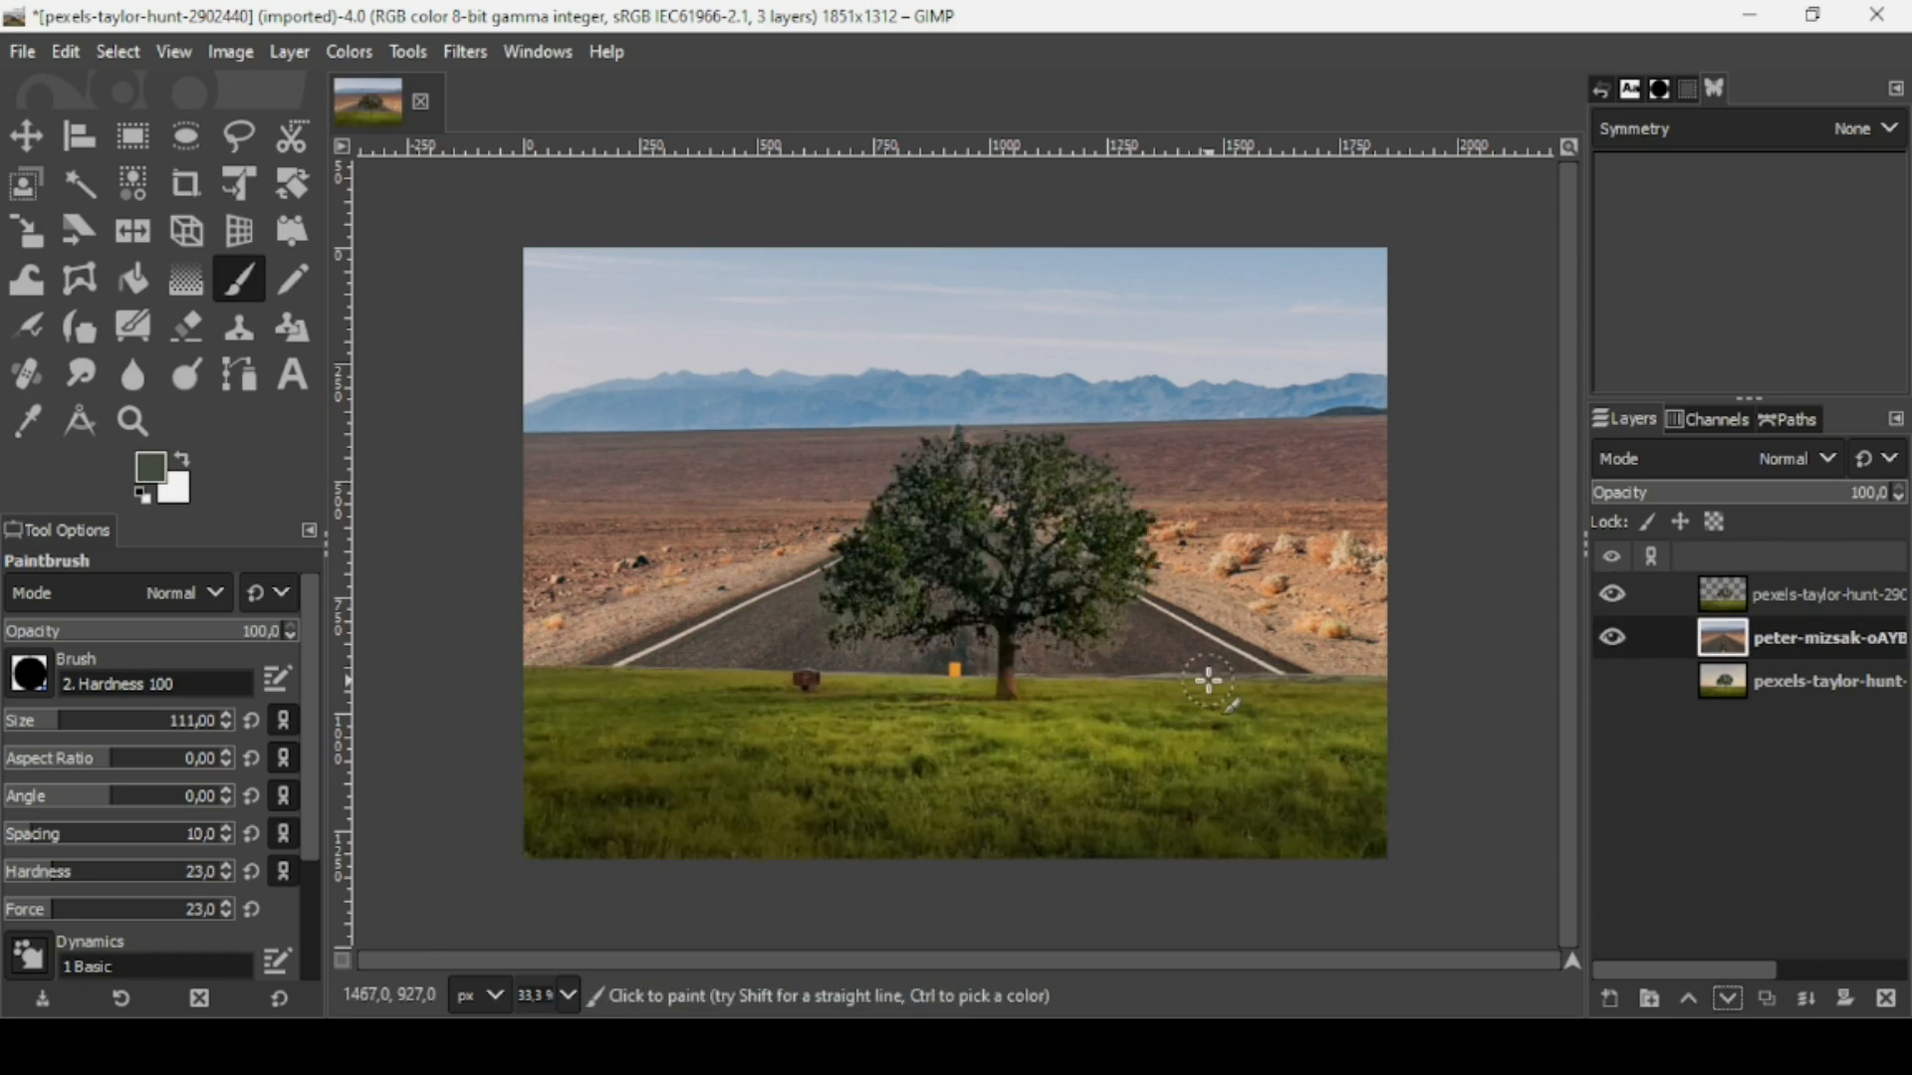
# Move the road photo layer down so that only its blue sky fills the area behind the tree.
pyautogui.press('-')
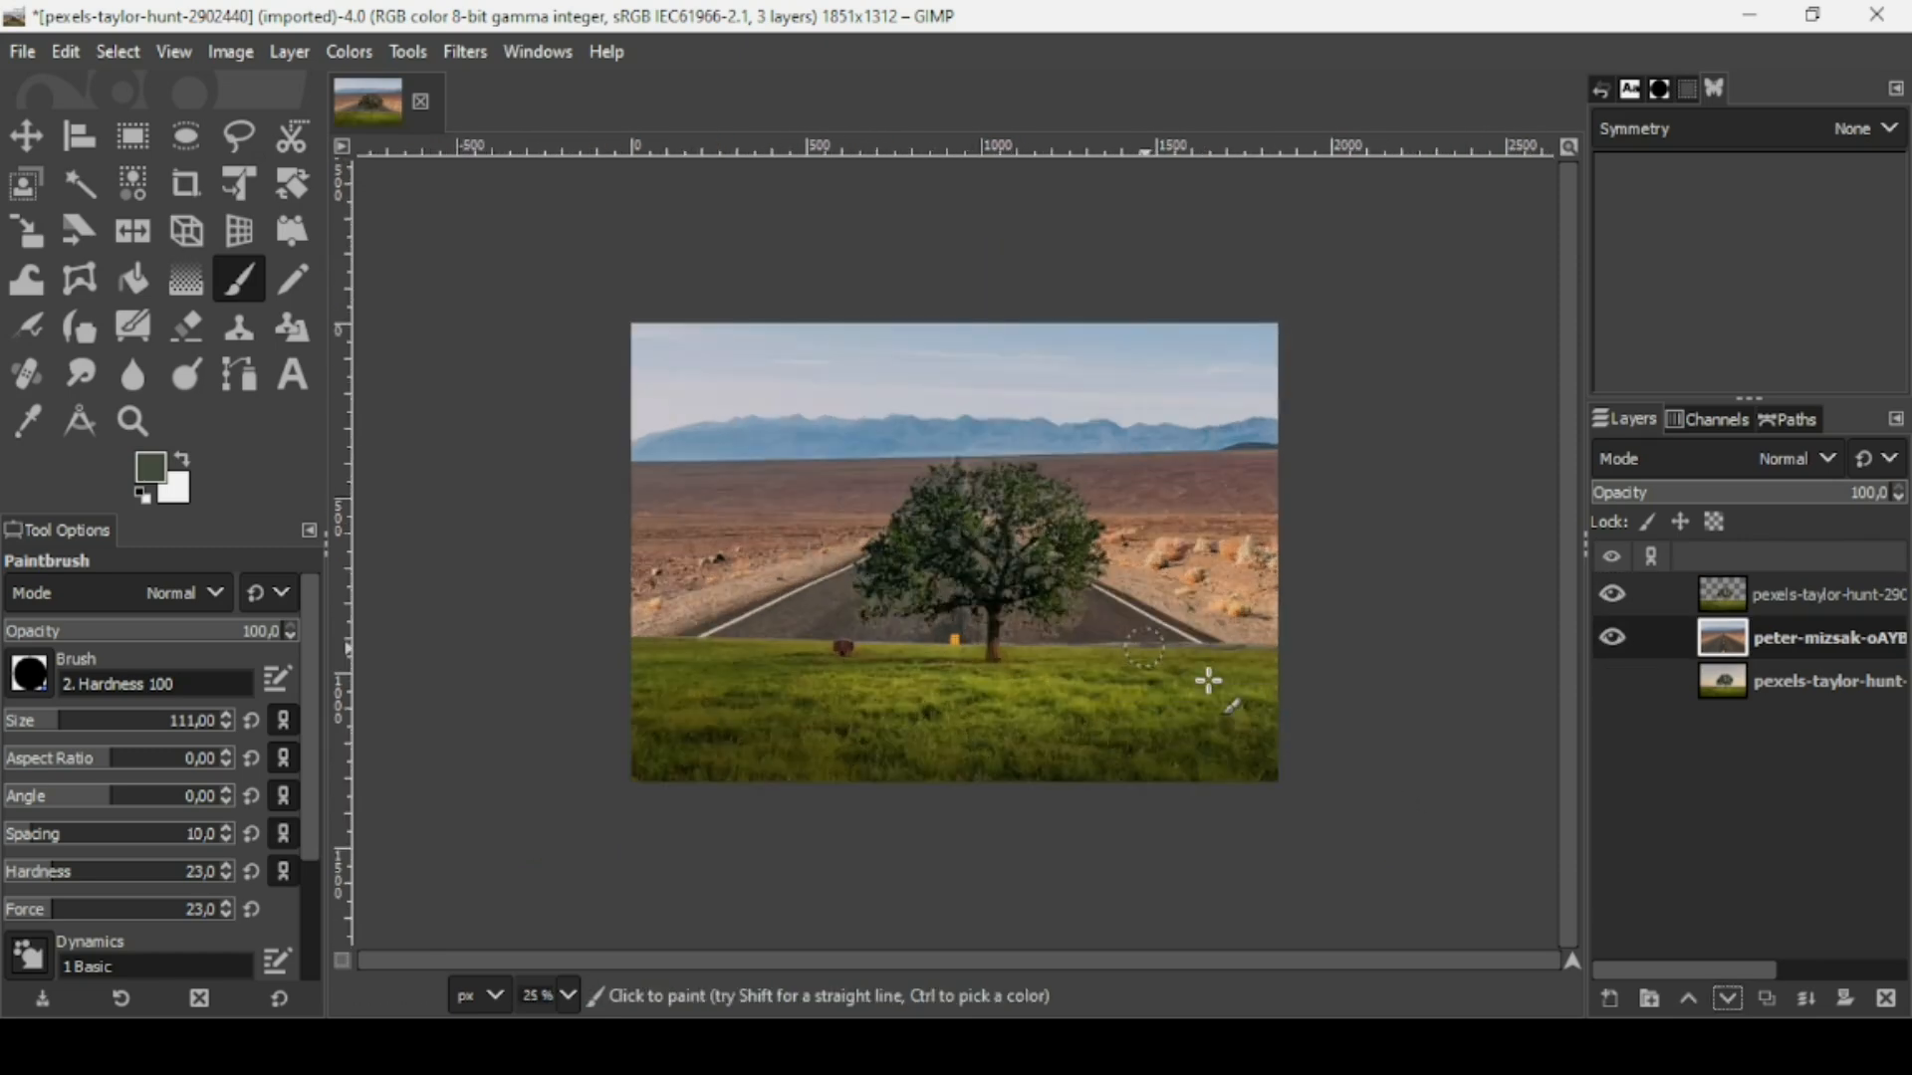
pyautogui.click(12, 148)
pyautogui.moveTo(1159, 559); pyautogui.dragTo(1174, 867)
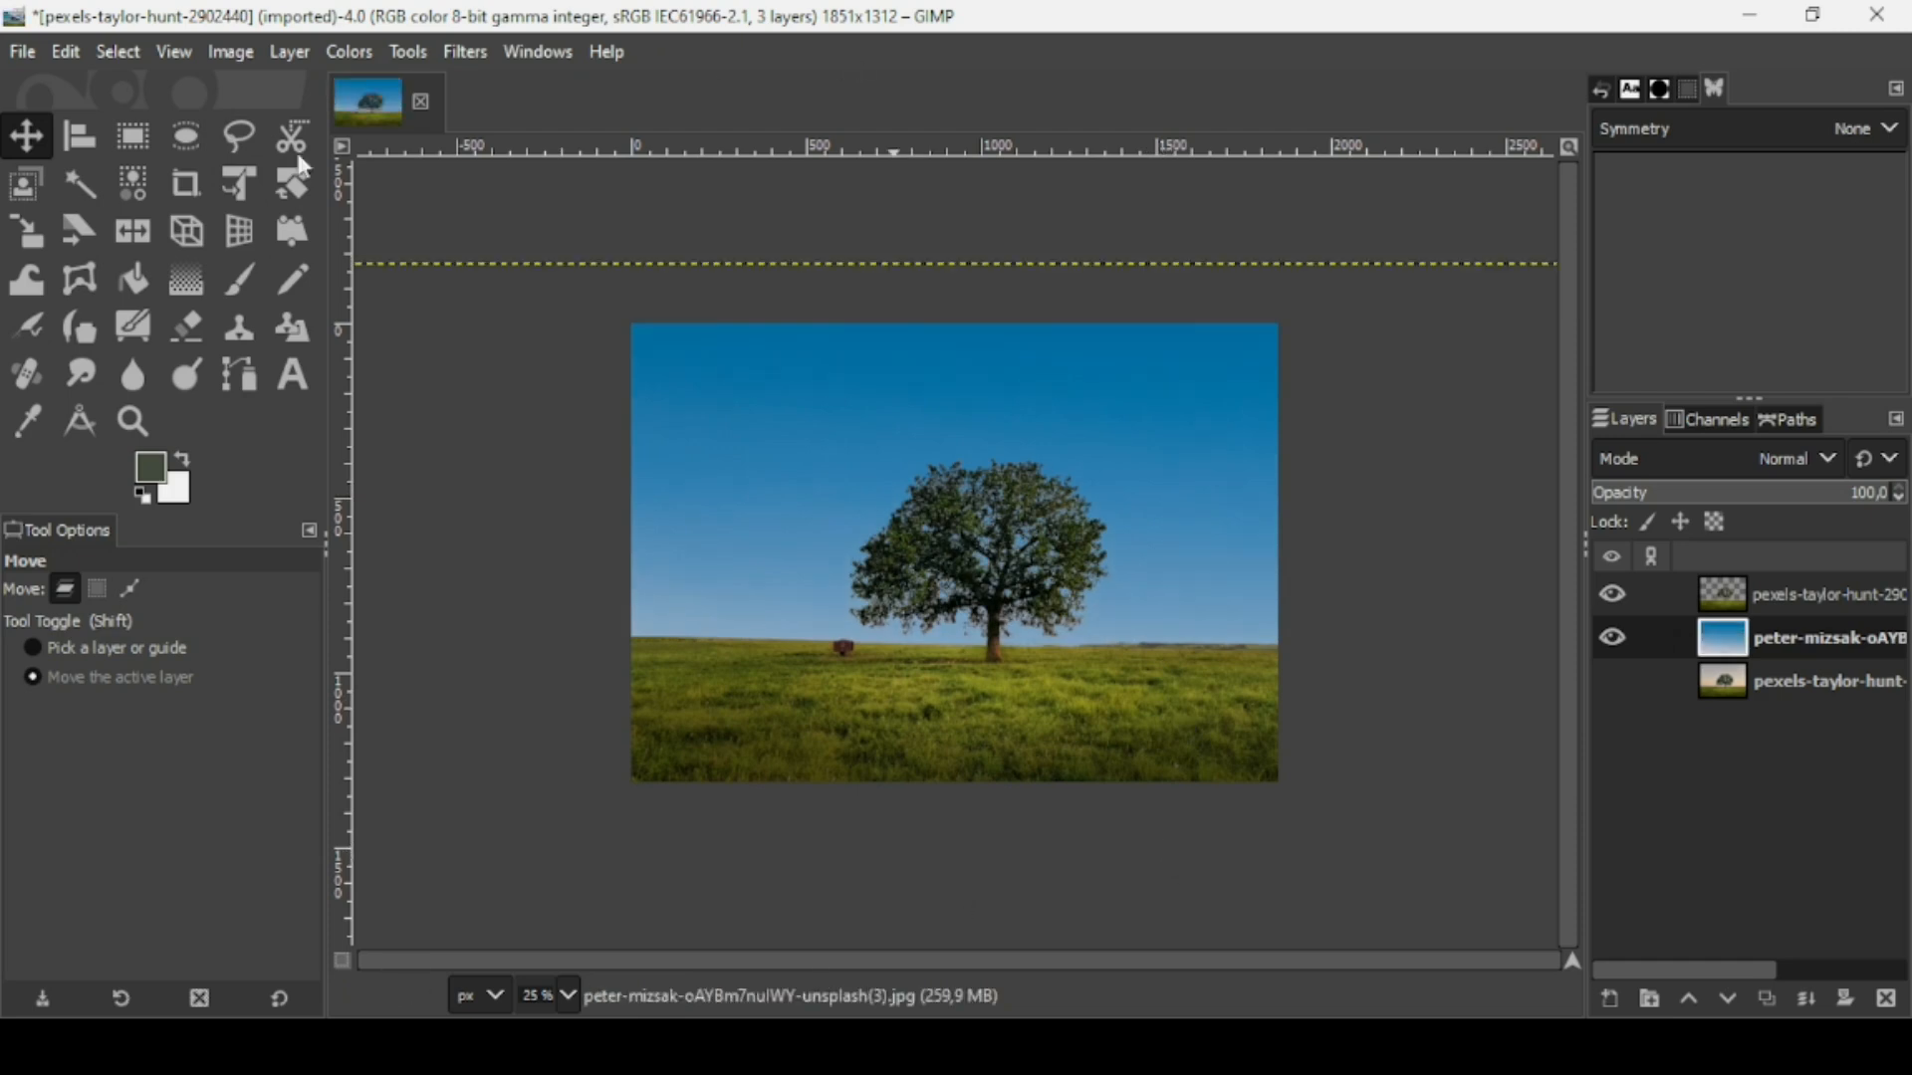
pyautogui.click(27, 231)
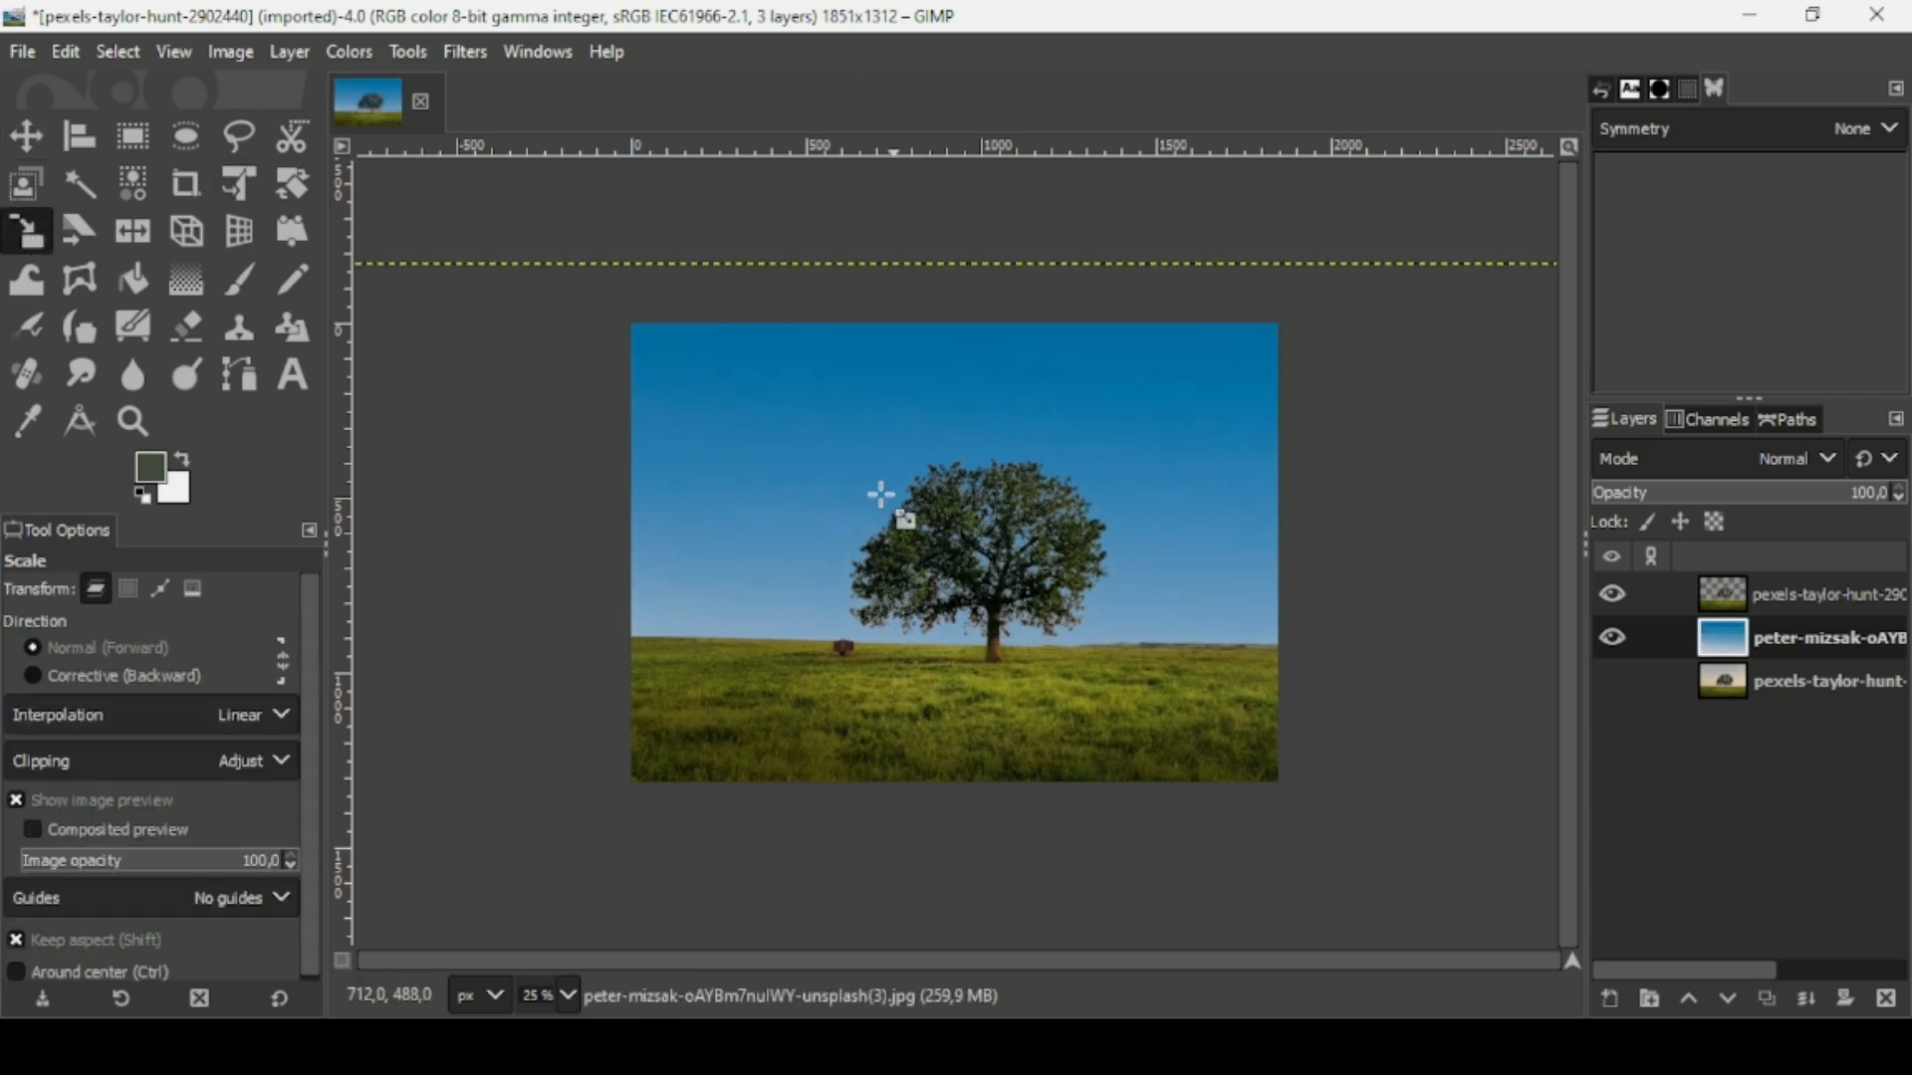
pyautogui.click(835, 495)
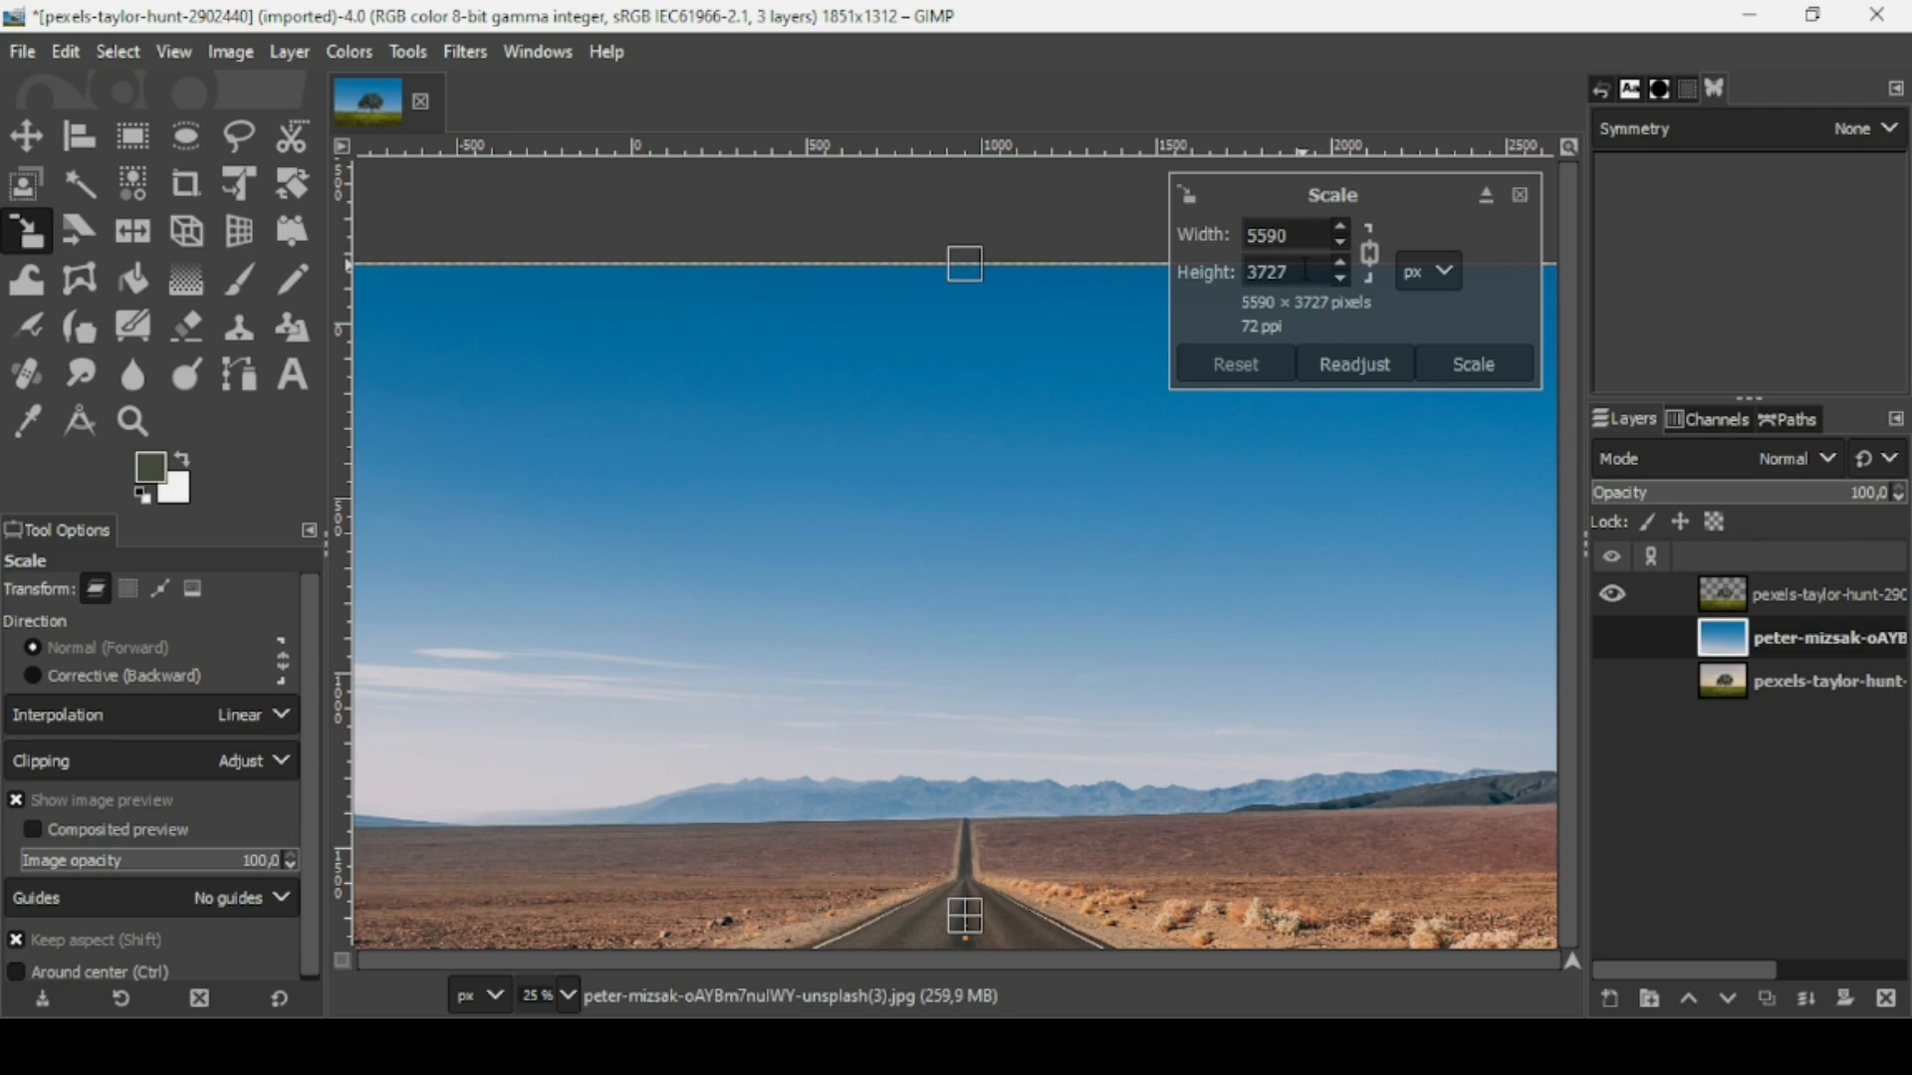
pyautogui.click(1519, 191)
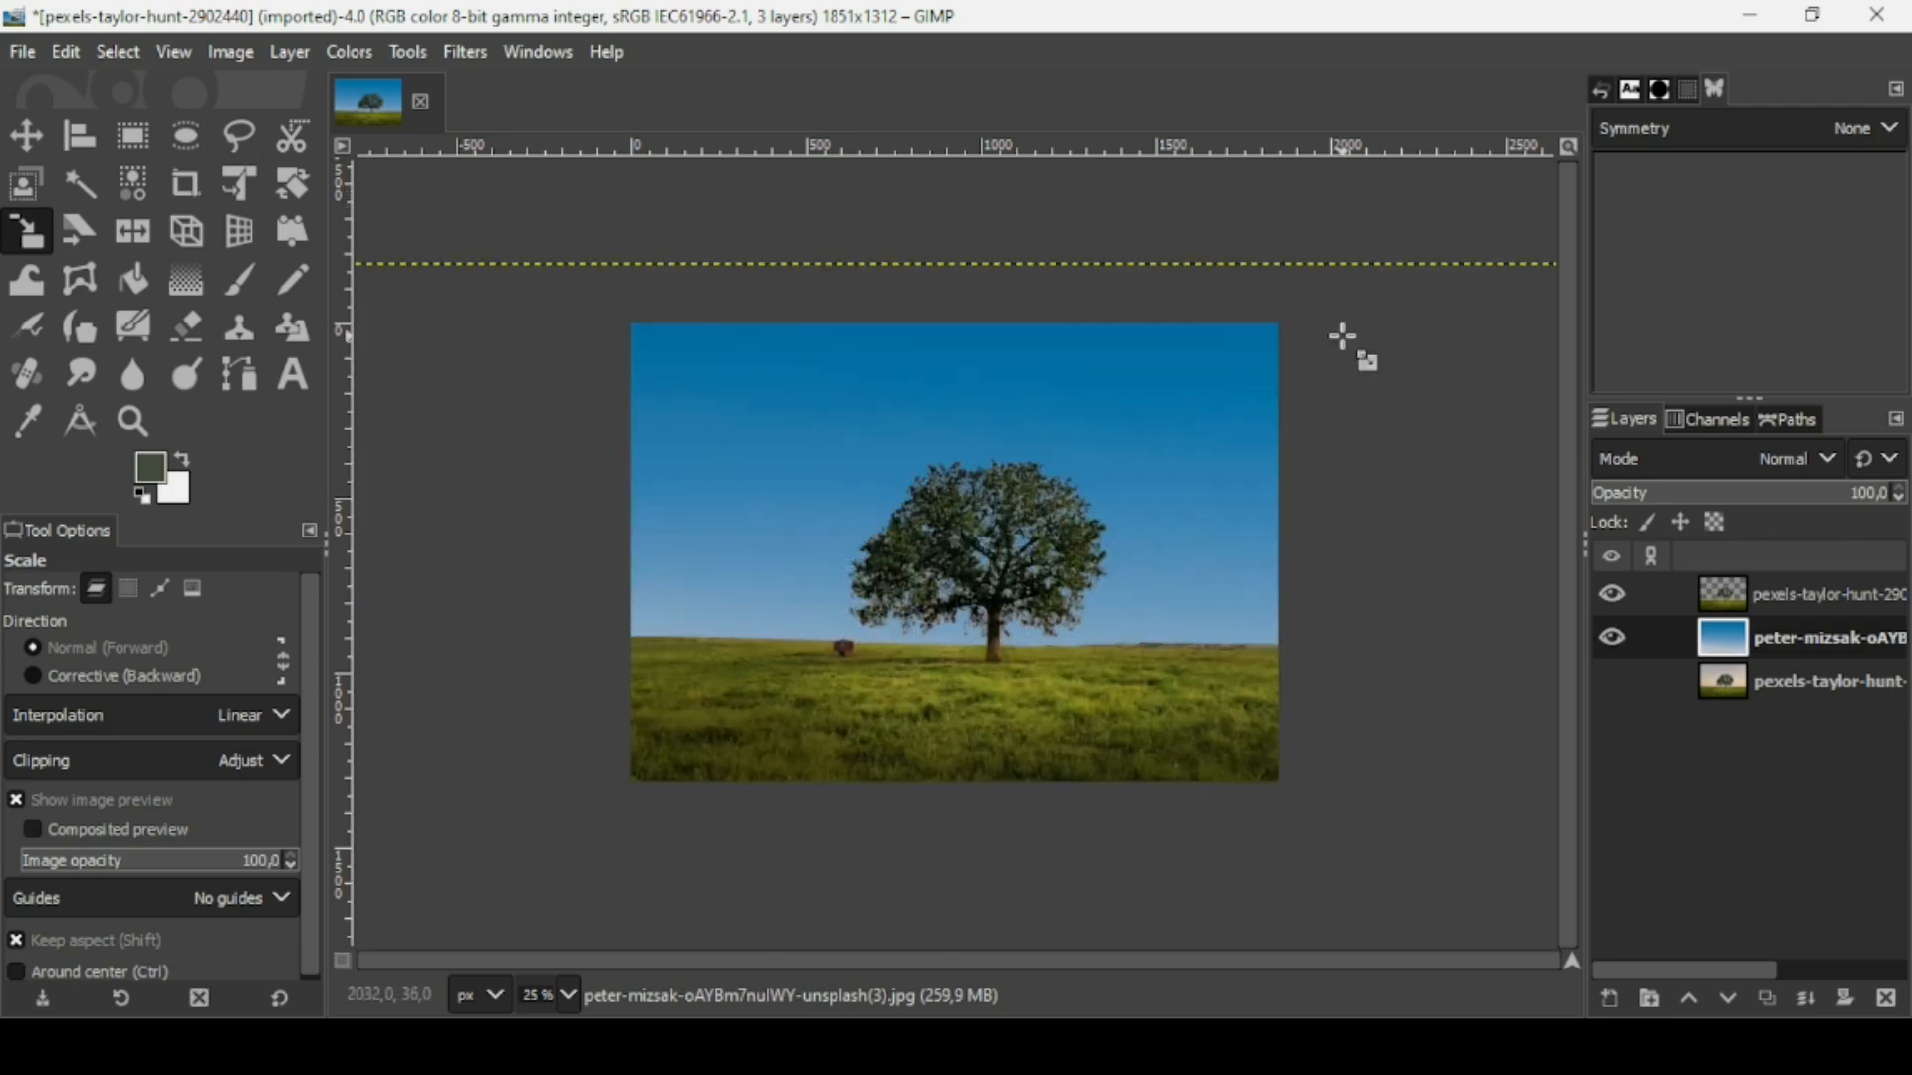
# Resize the sky layer's boundary to the image size.
pyautogui.scroll(-1, 1345, 335)
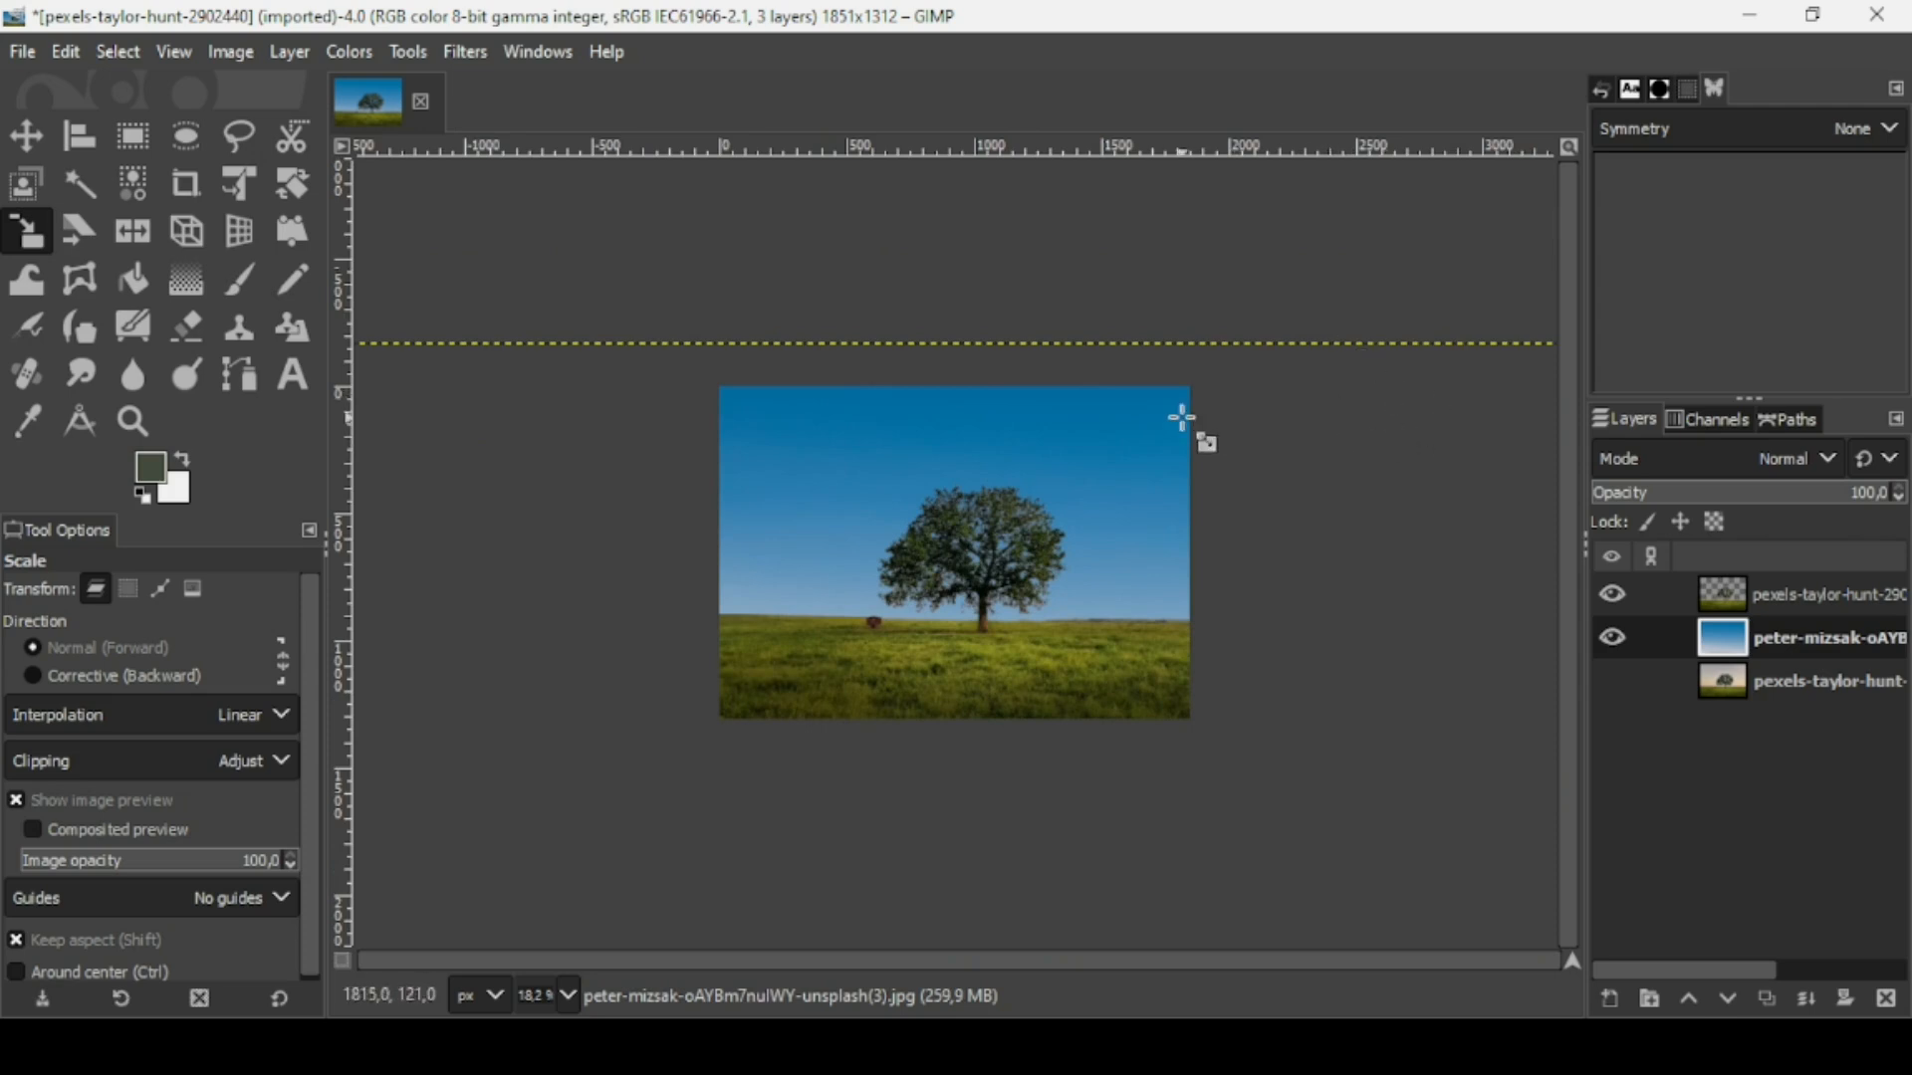
pyautogui.rightClick(1729, 642)
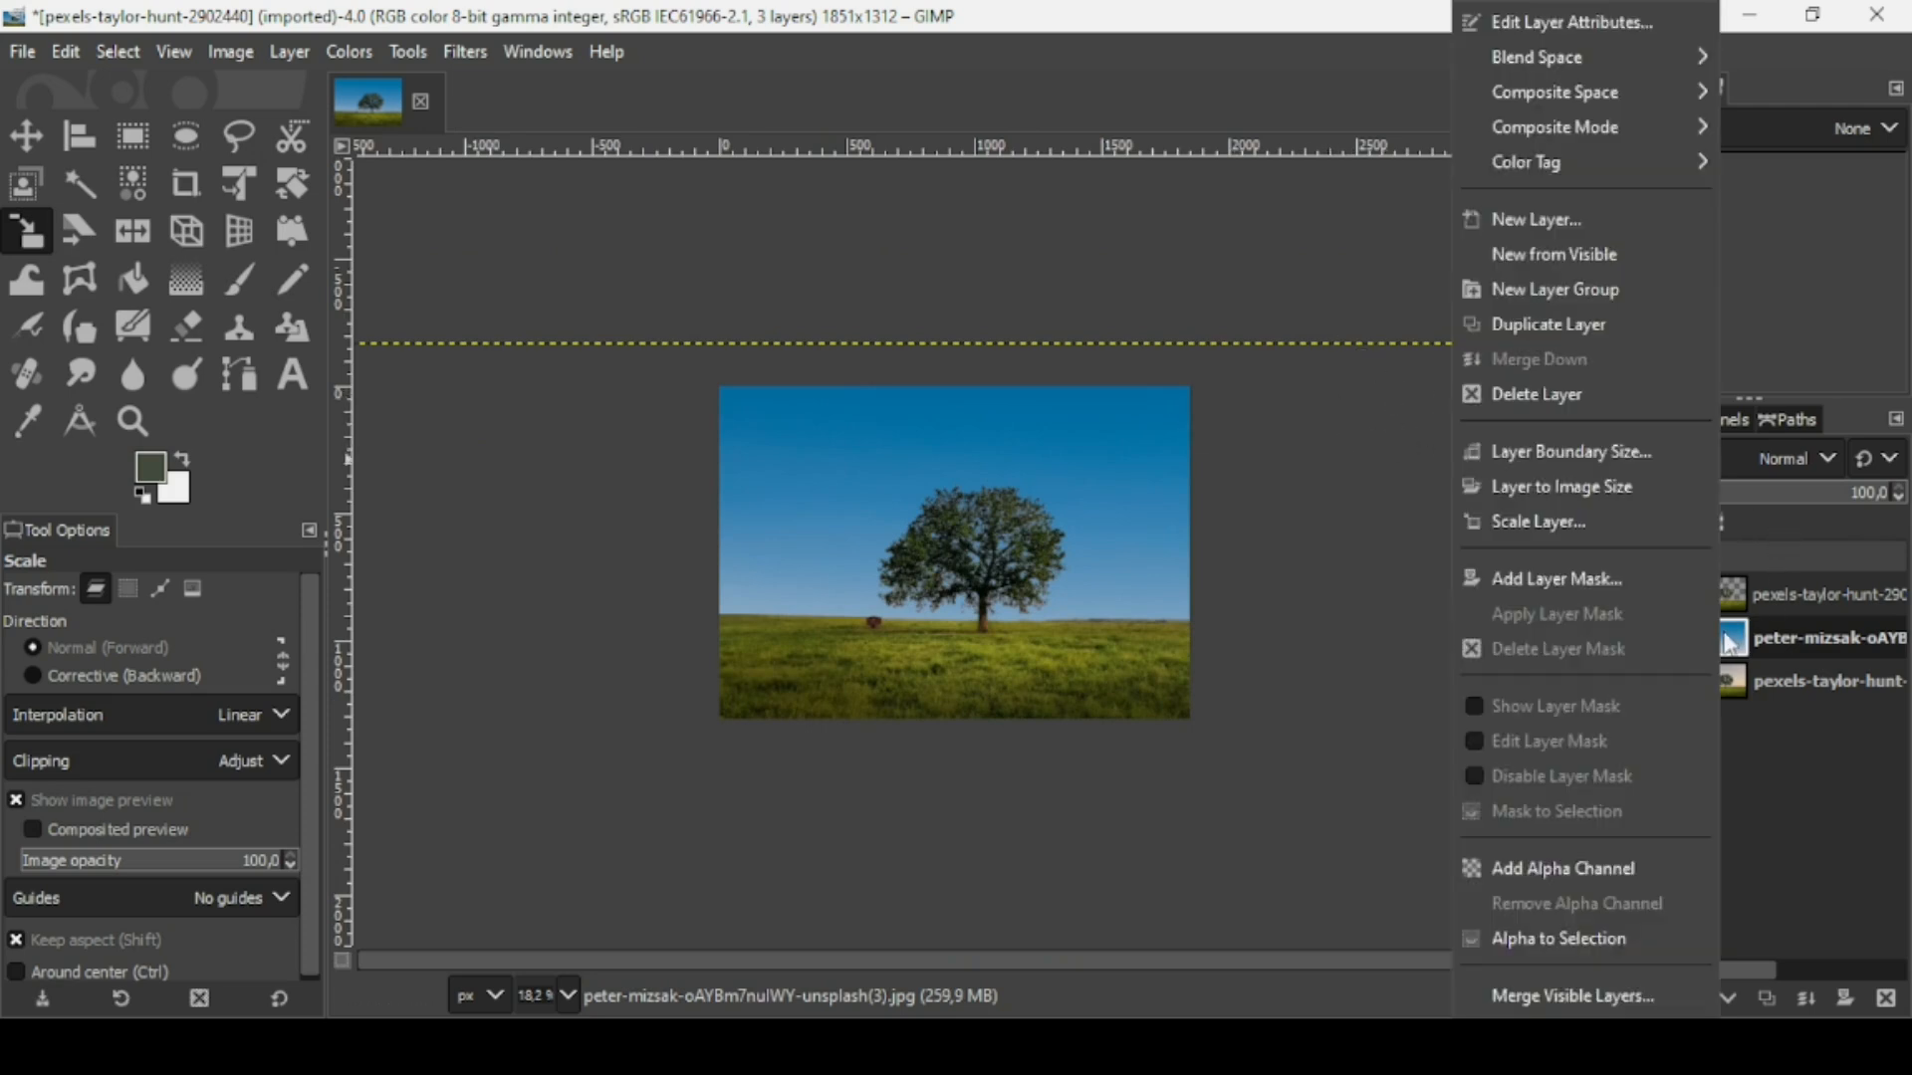
pyautogui.click(1626, 485)
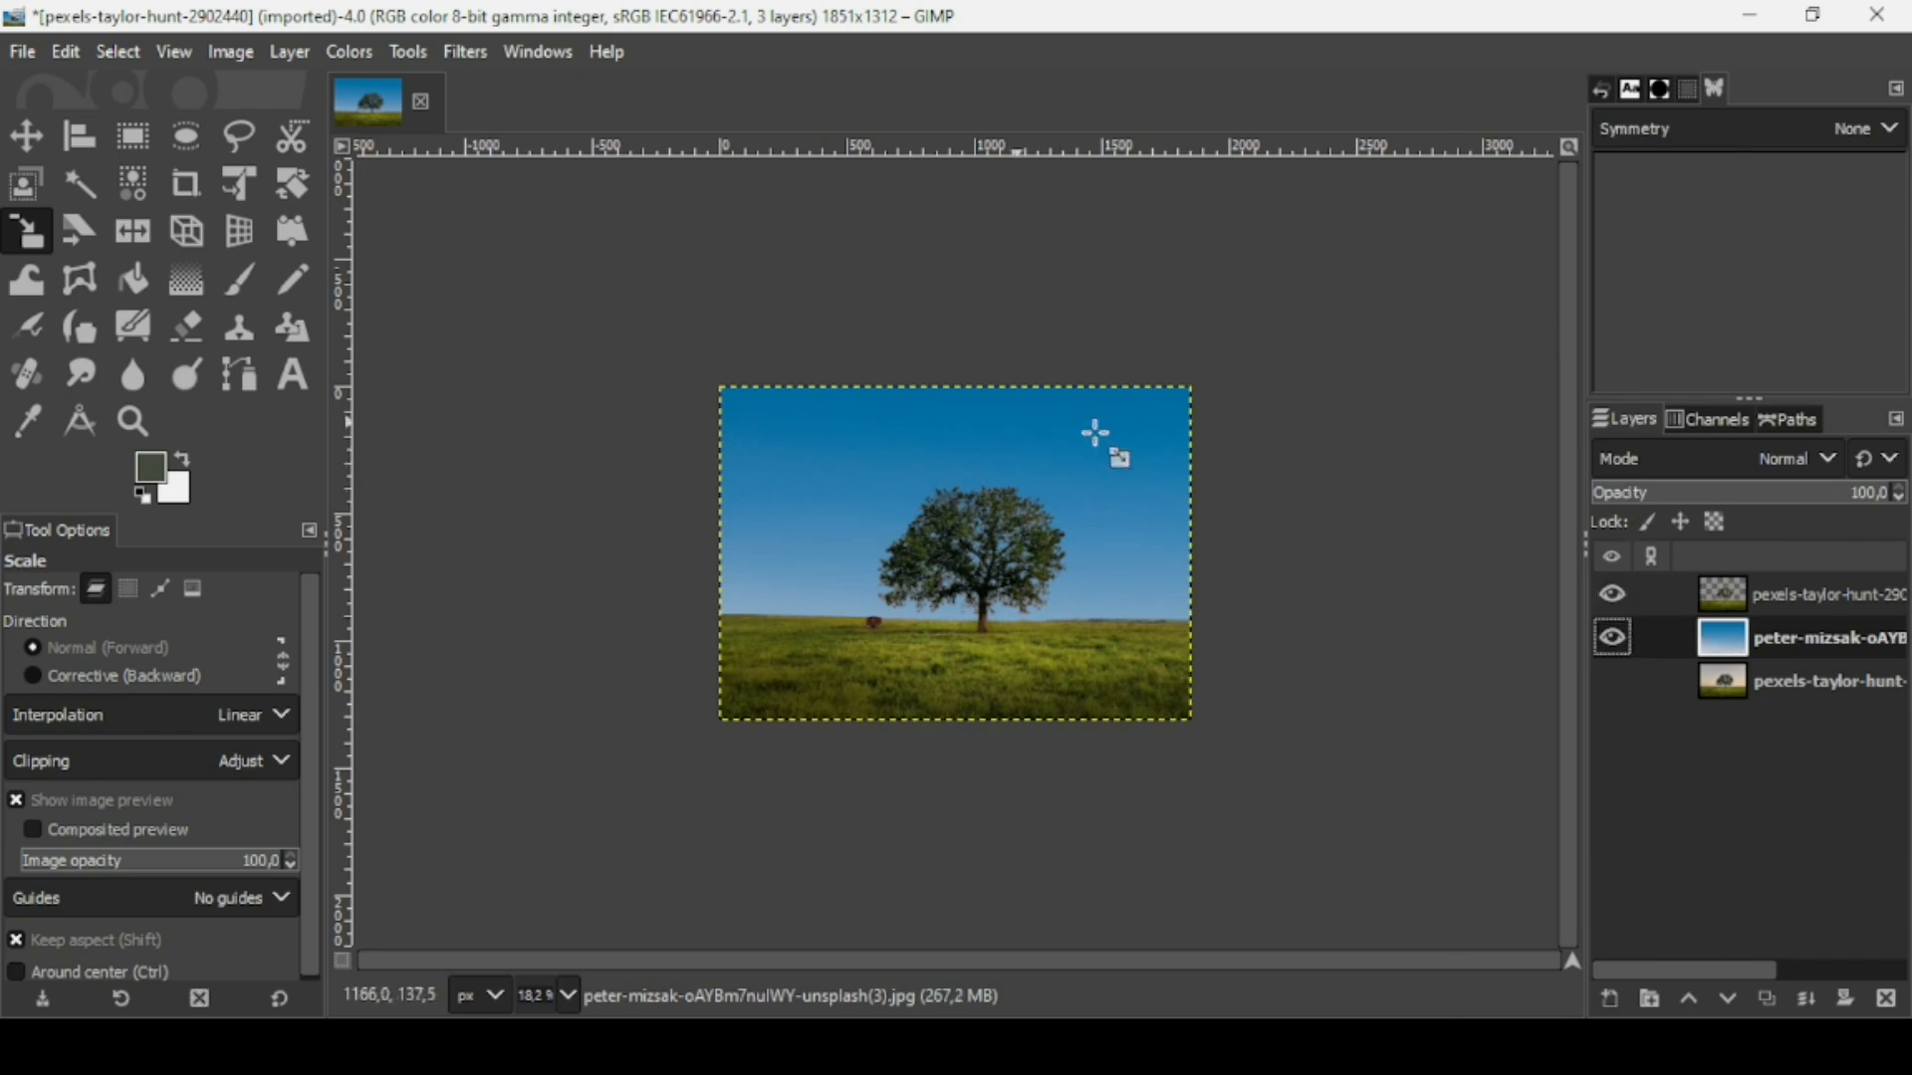
pyautogui.click(1066, 457)
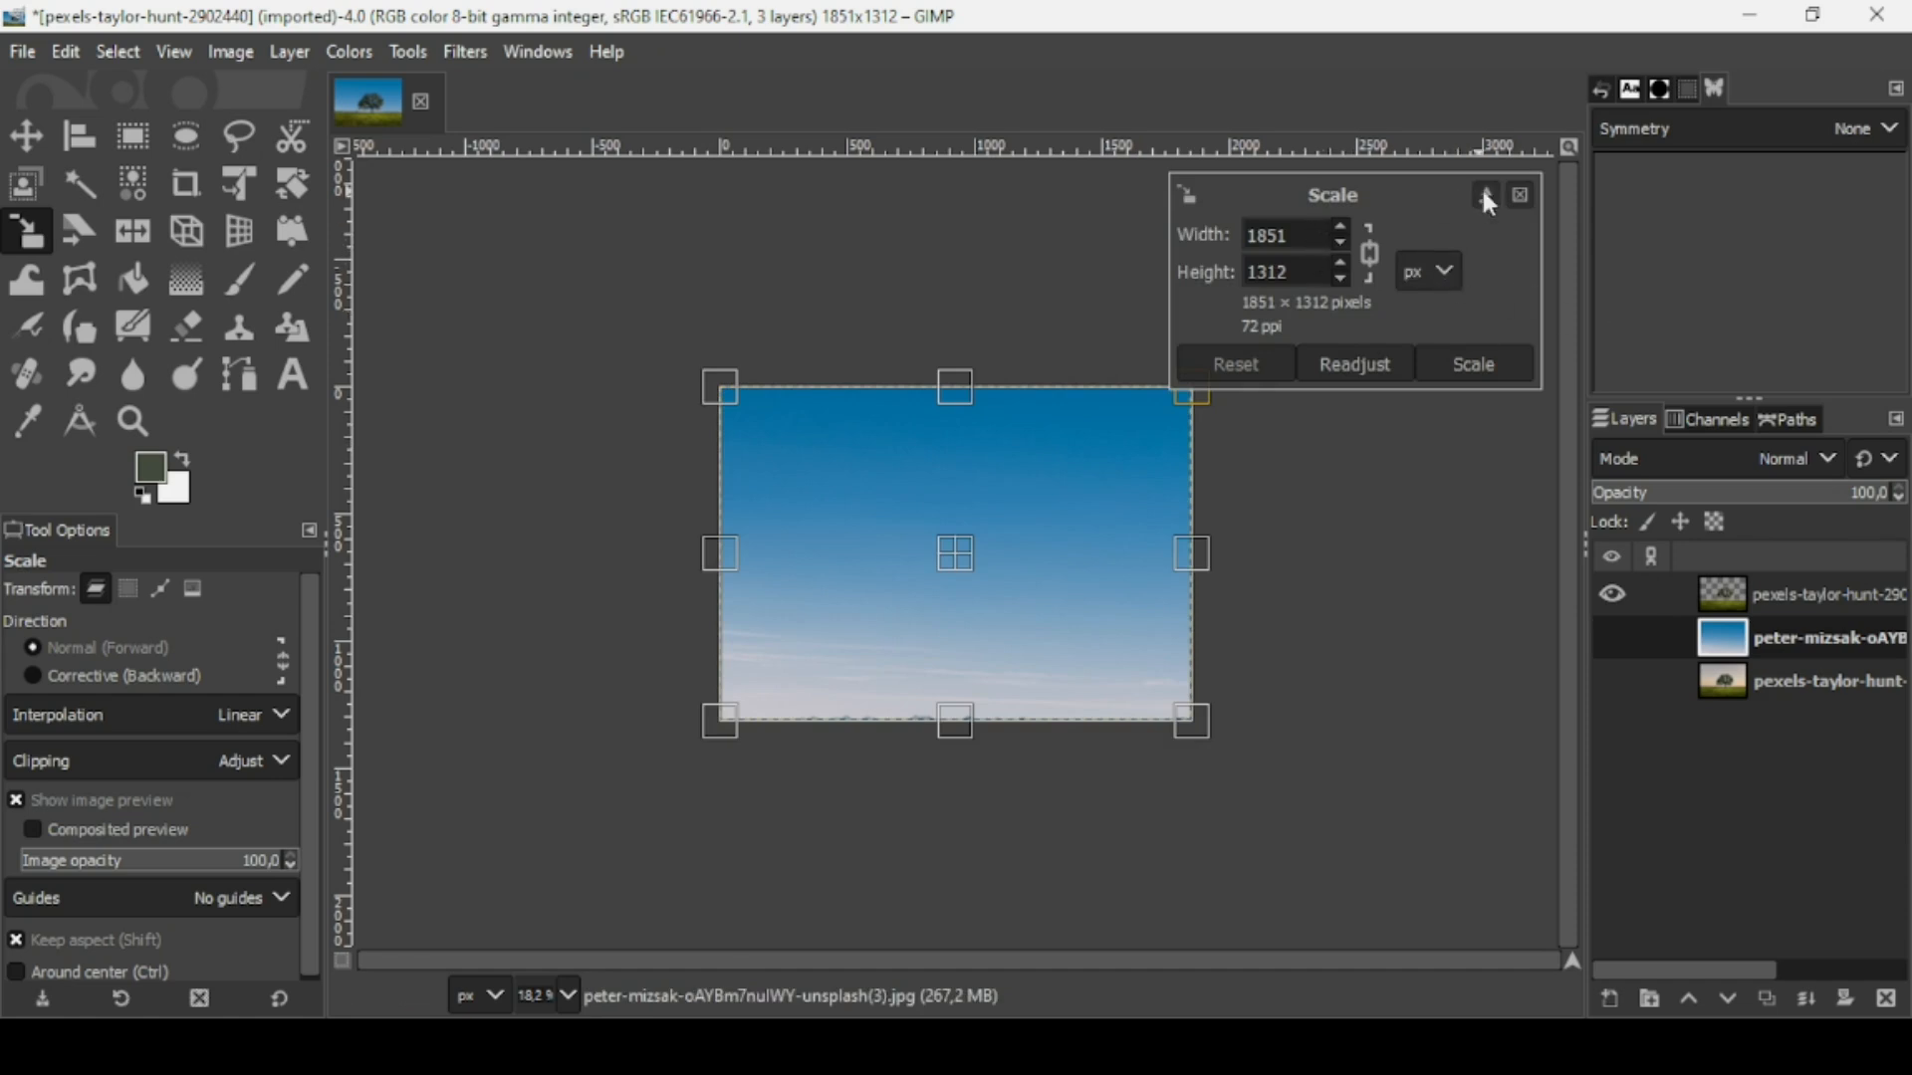
pyautogui.click(1518, 197)
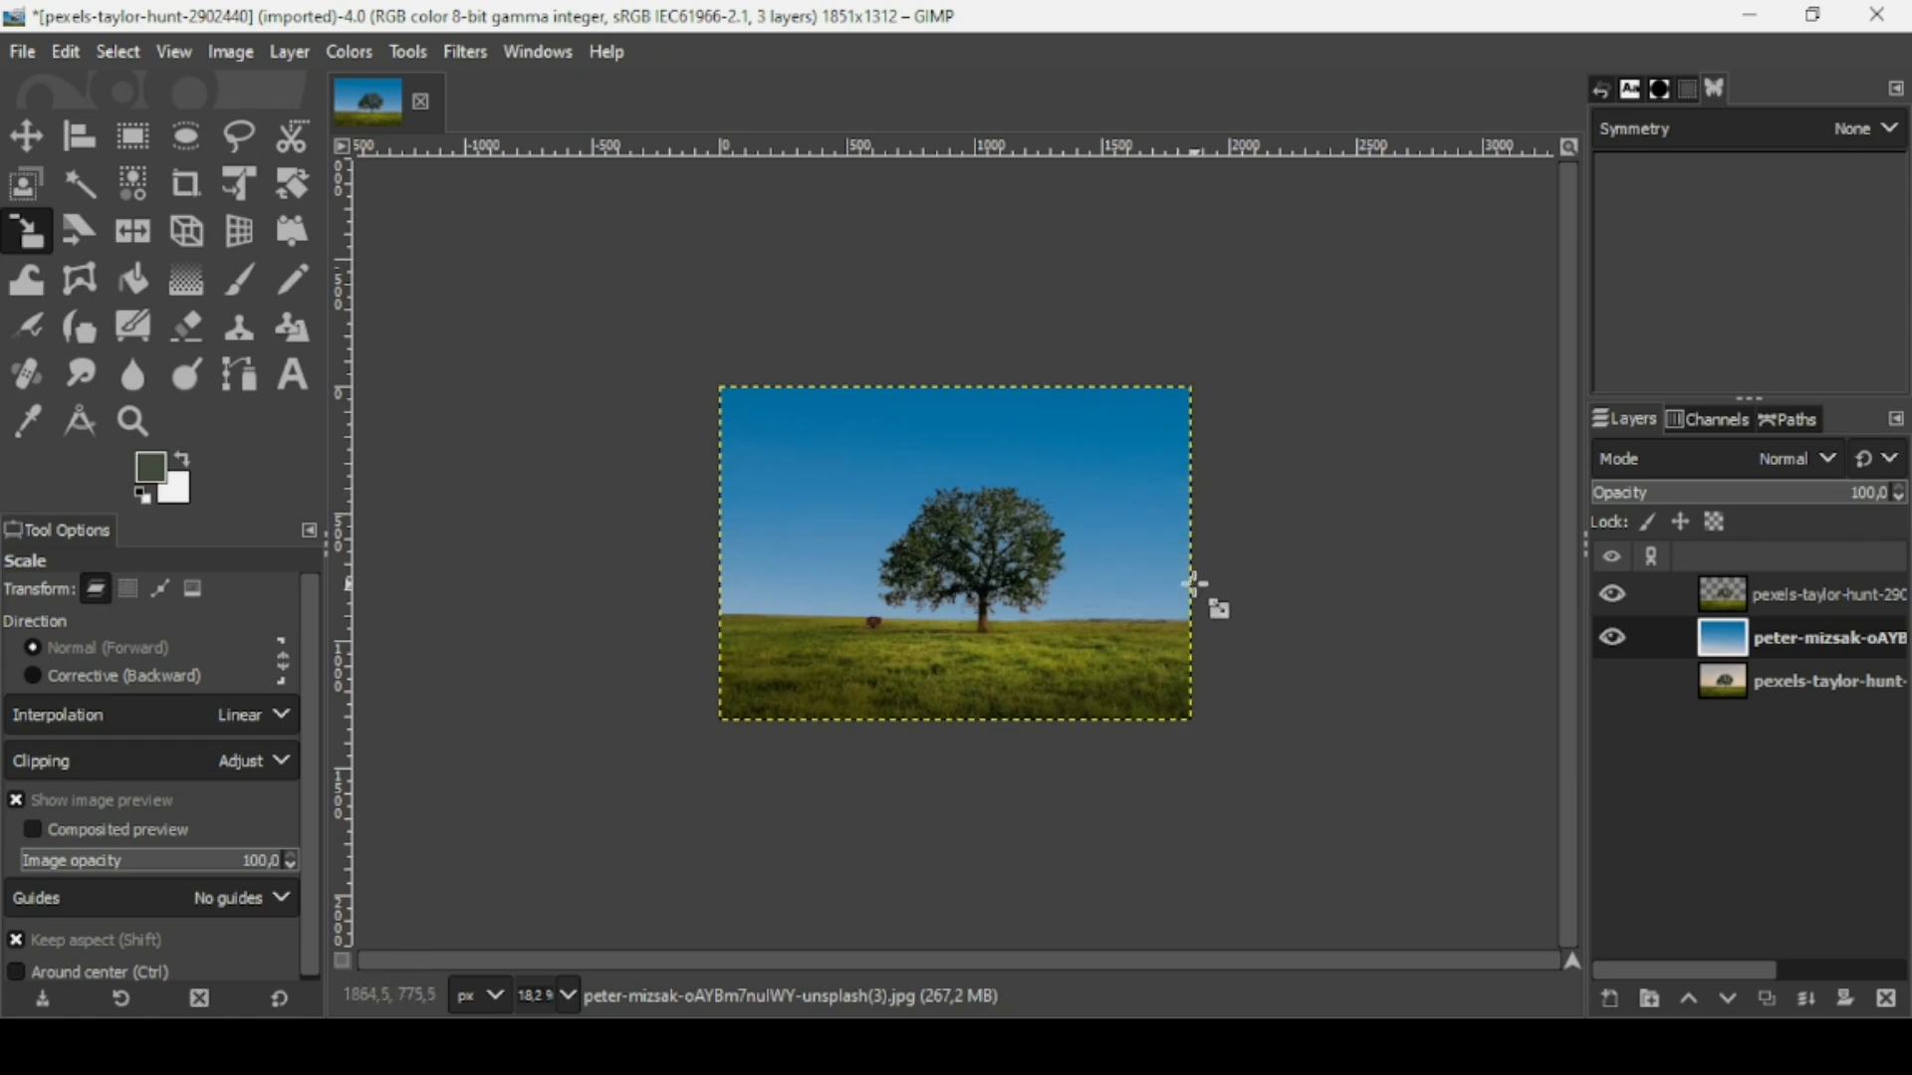
# Create a new layer from the visible composite above the cut-out tree layer.
pyautogui.scroll(2, 965, 572)
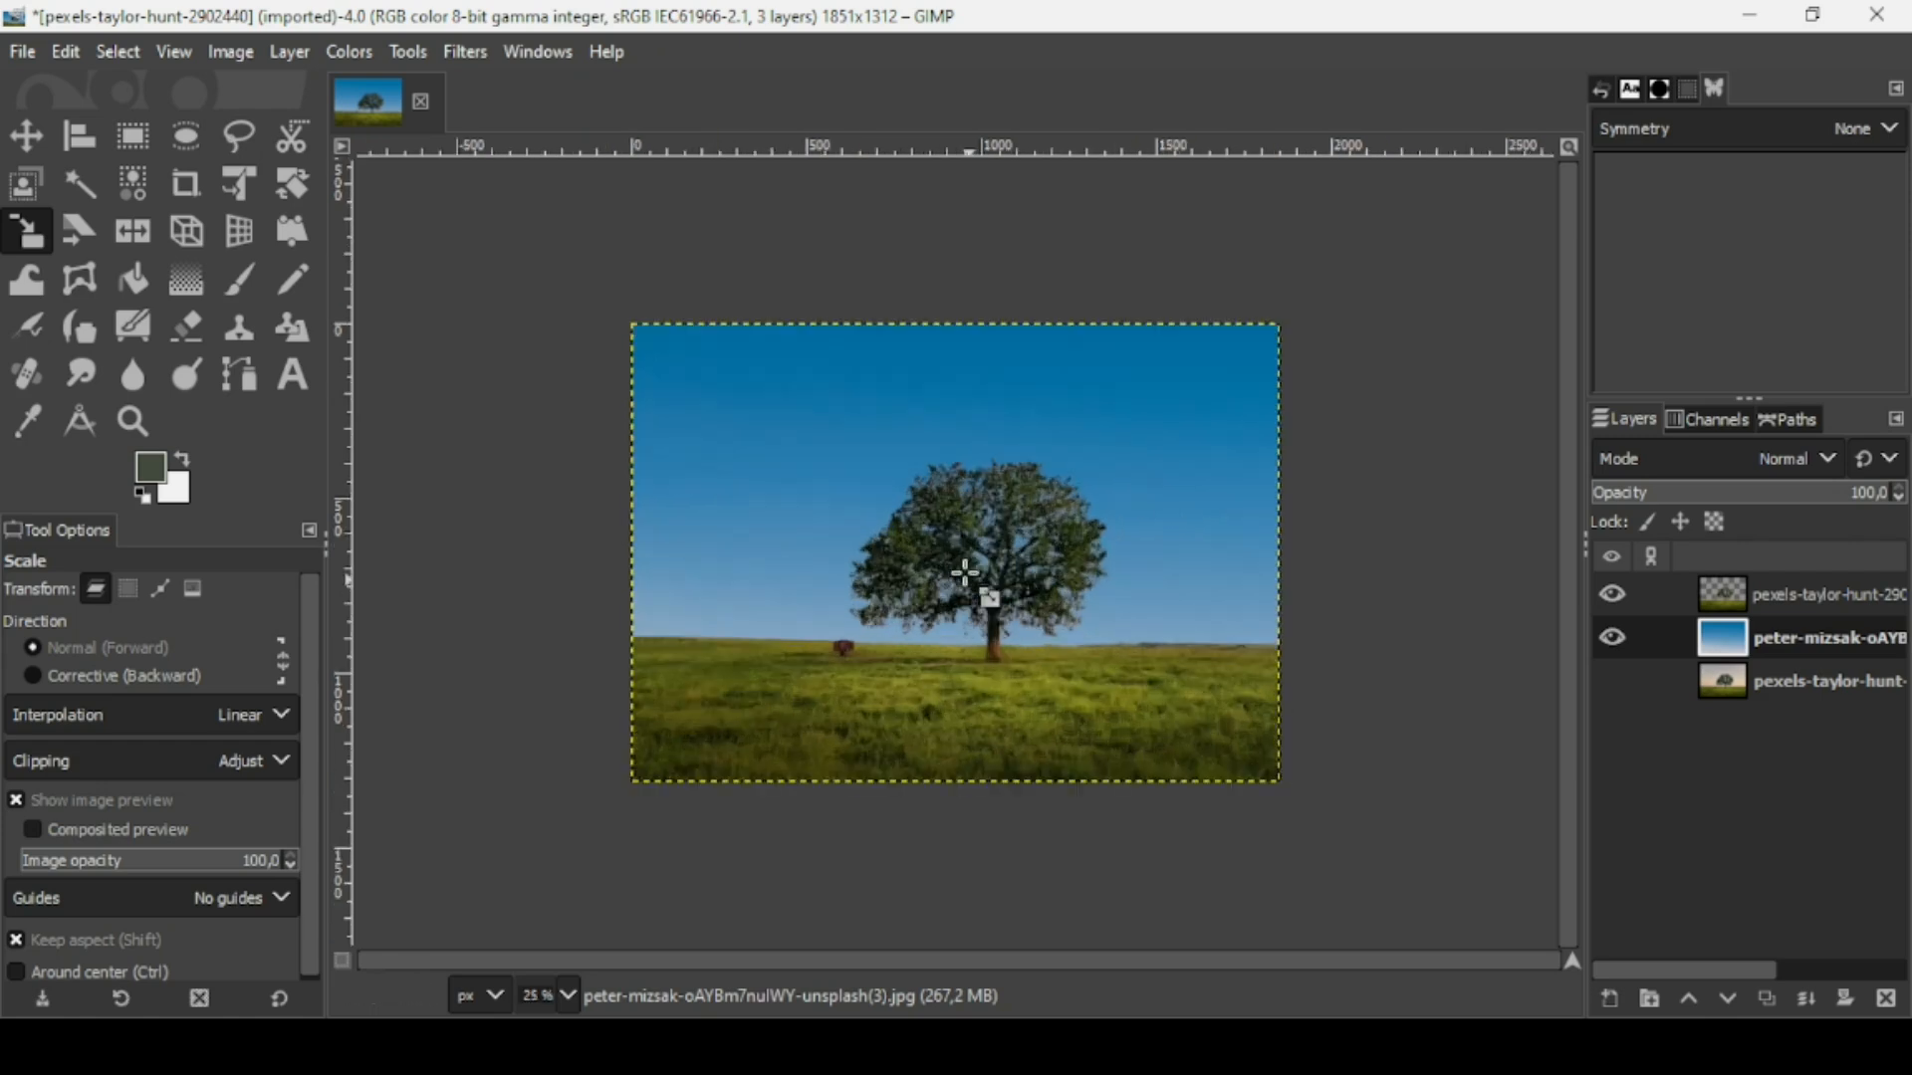
pyautogui.scroll(1, 965, 573)
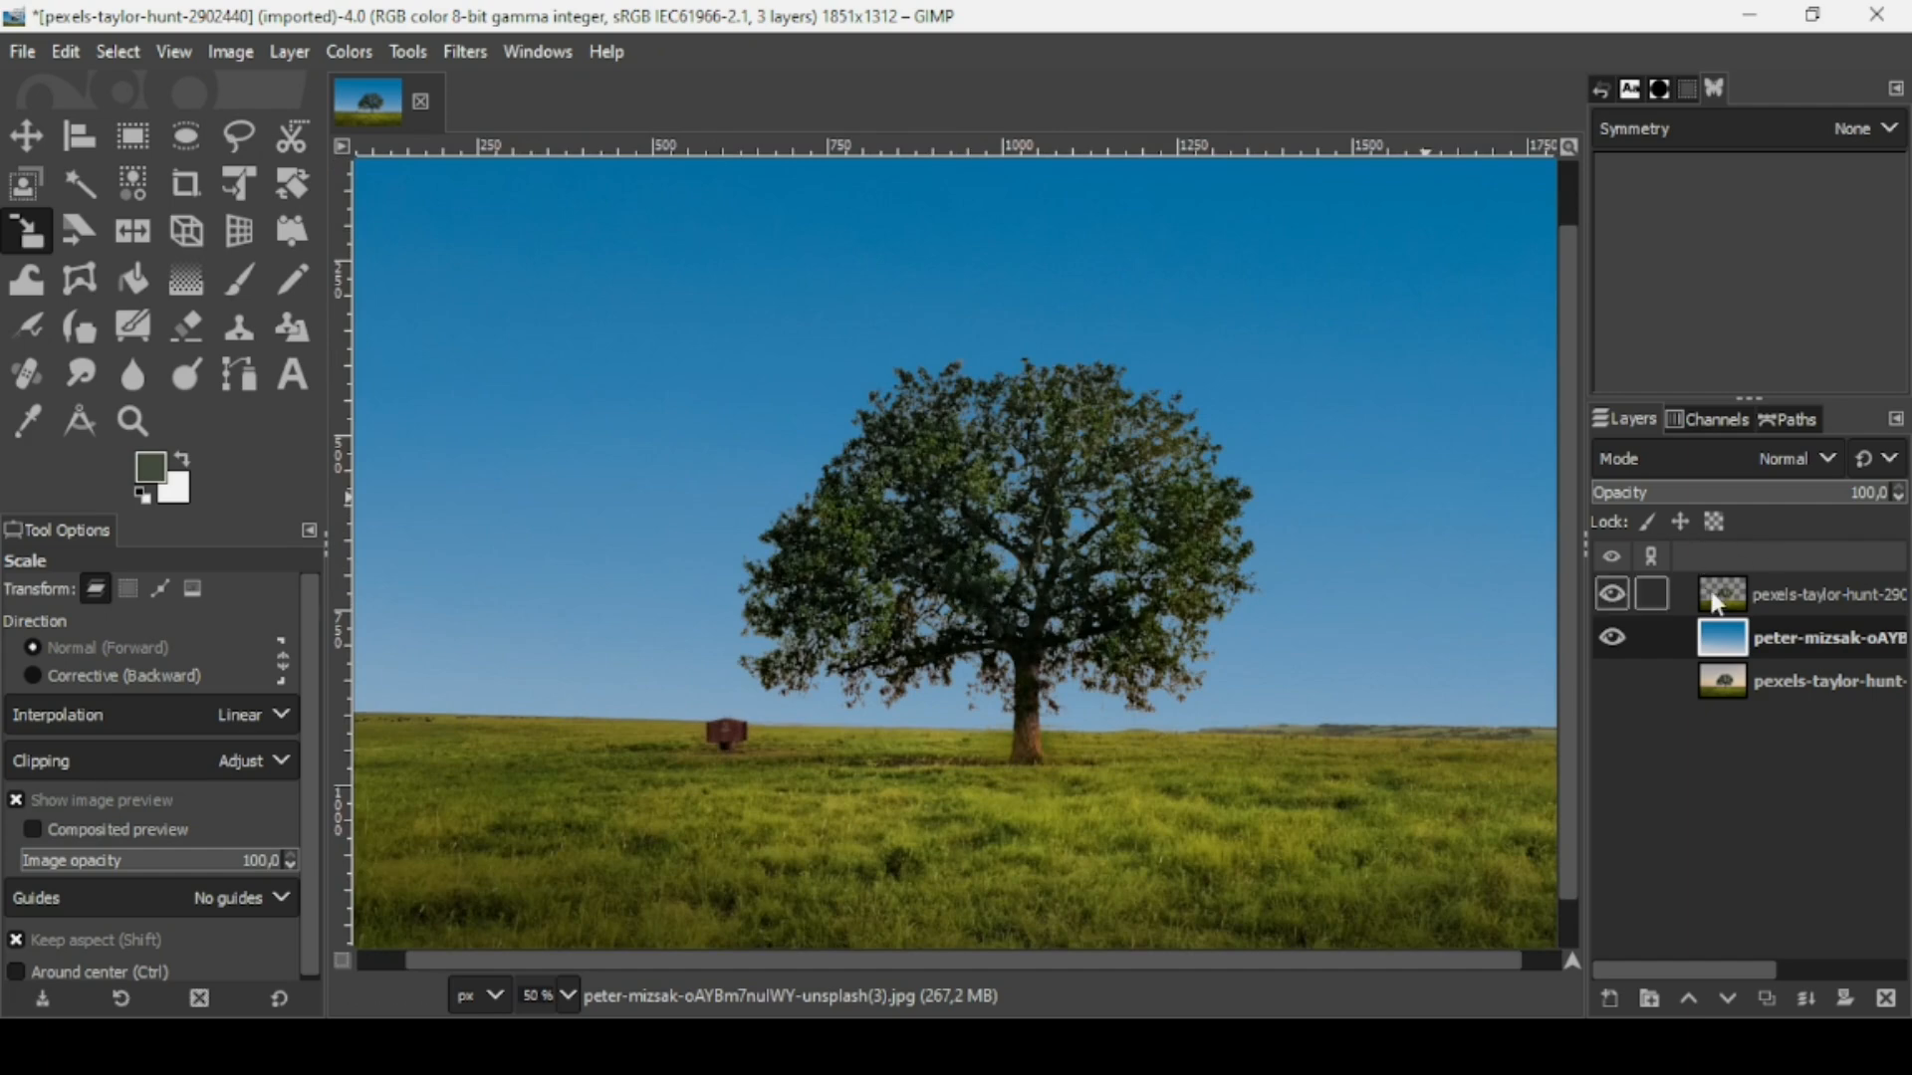
pyautogui.click(1714, 603)
pyautogui.rightClick(1714, 603)
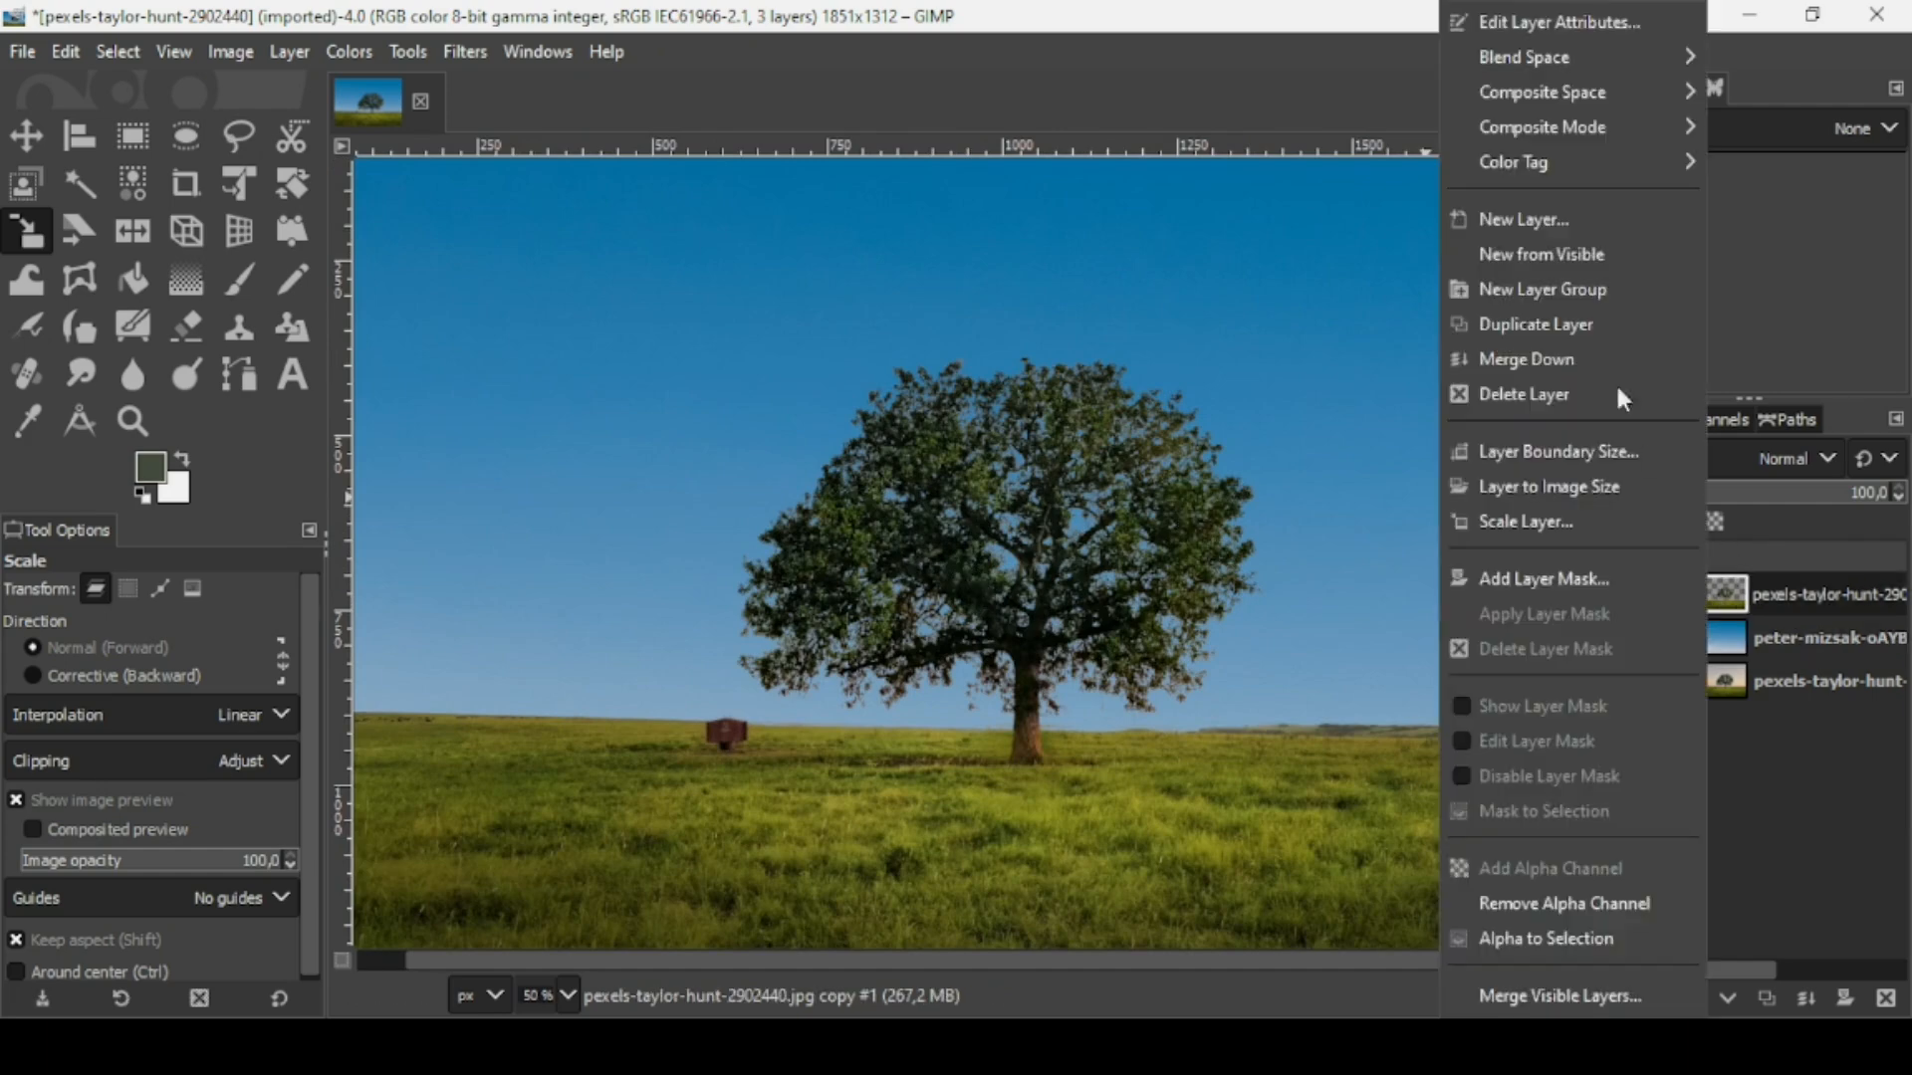
pyautogui.click(1583, 256)
# Hide the cut-out tree and sky layers, show the original photo, and compare it with the composite layer toggled on and off.
pyautogui.click(1611, 635)
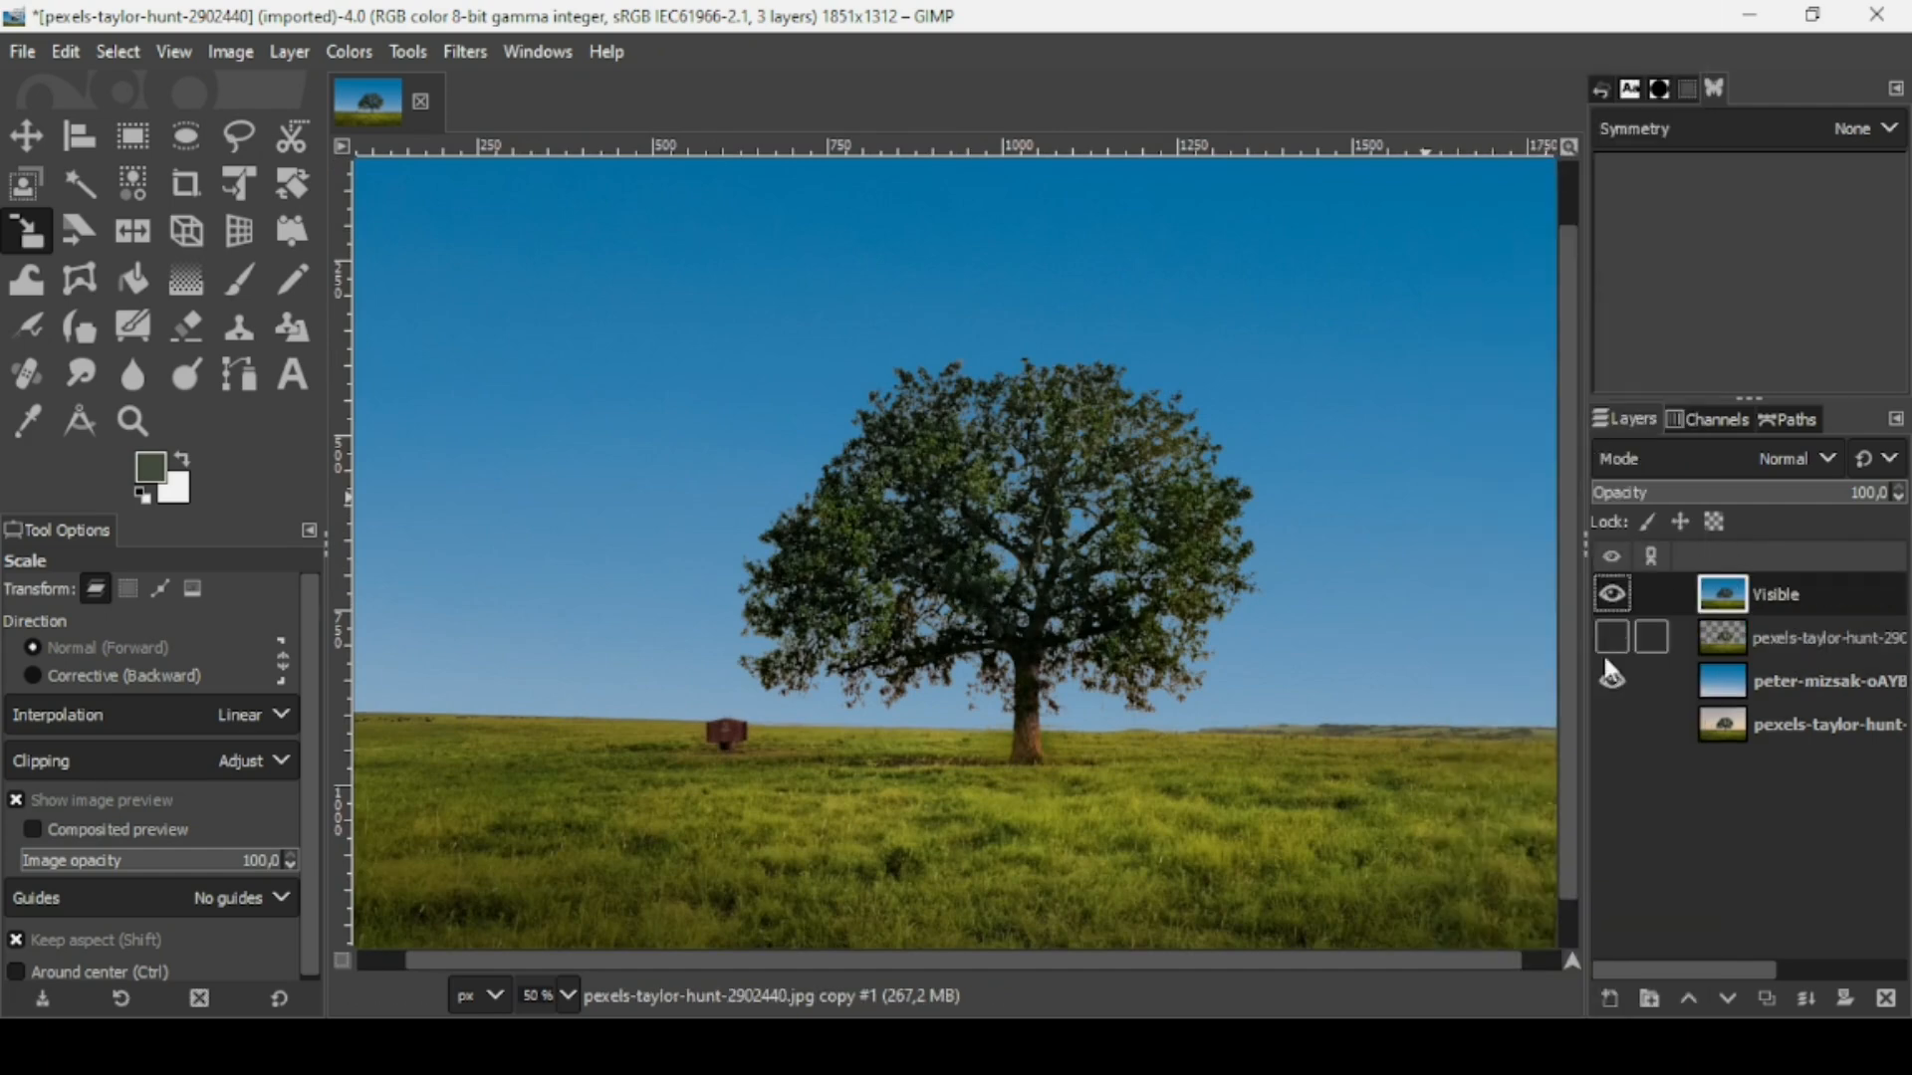
pyautogui.click(1613, 725)
pyautogui.click(1615, 594)
pyautogui.click(1615, 593)
pyautogui.press('-')
pyautogui.press('-')
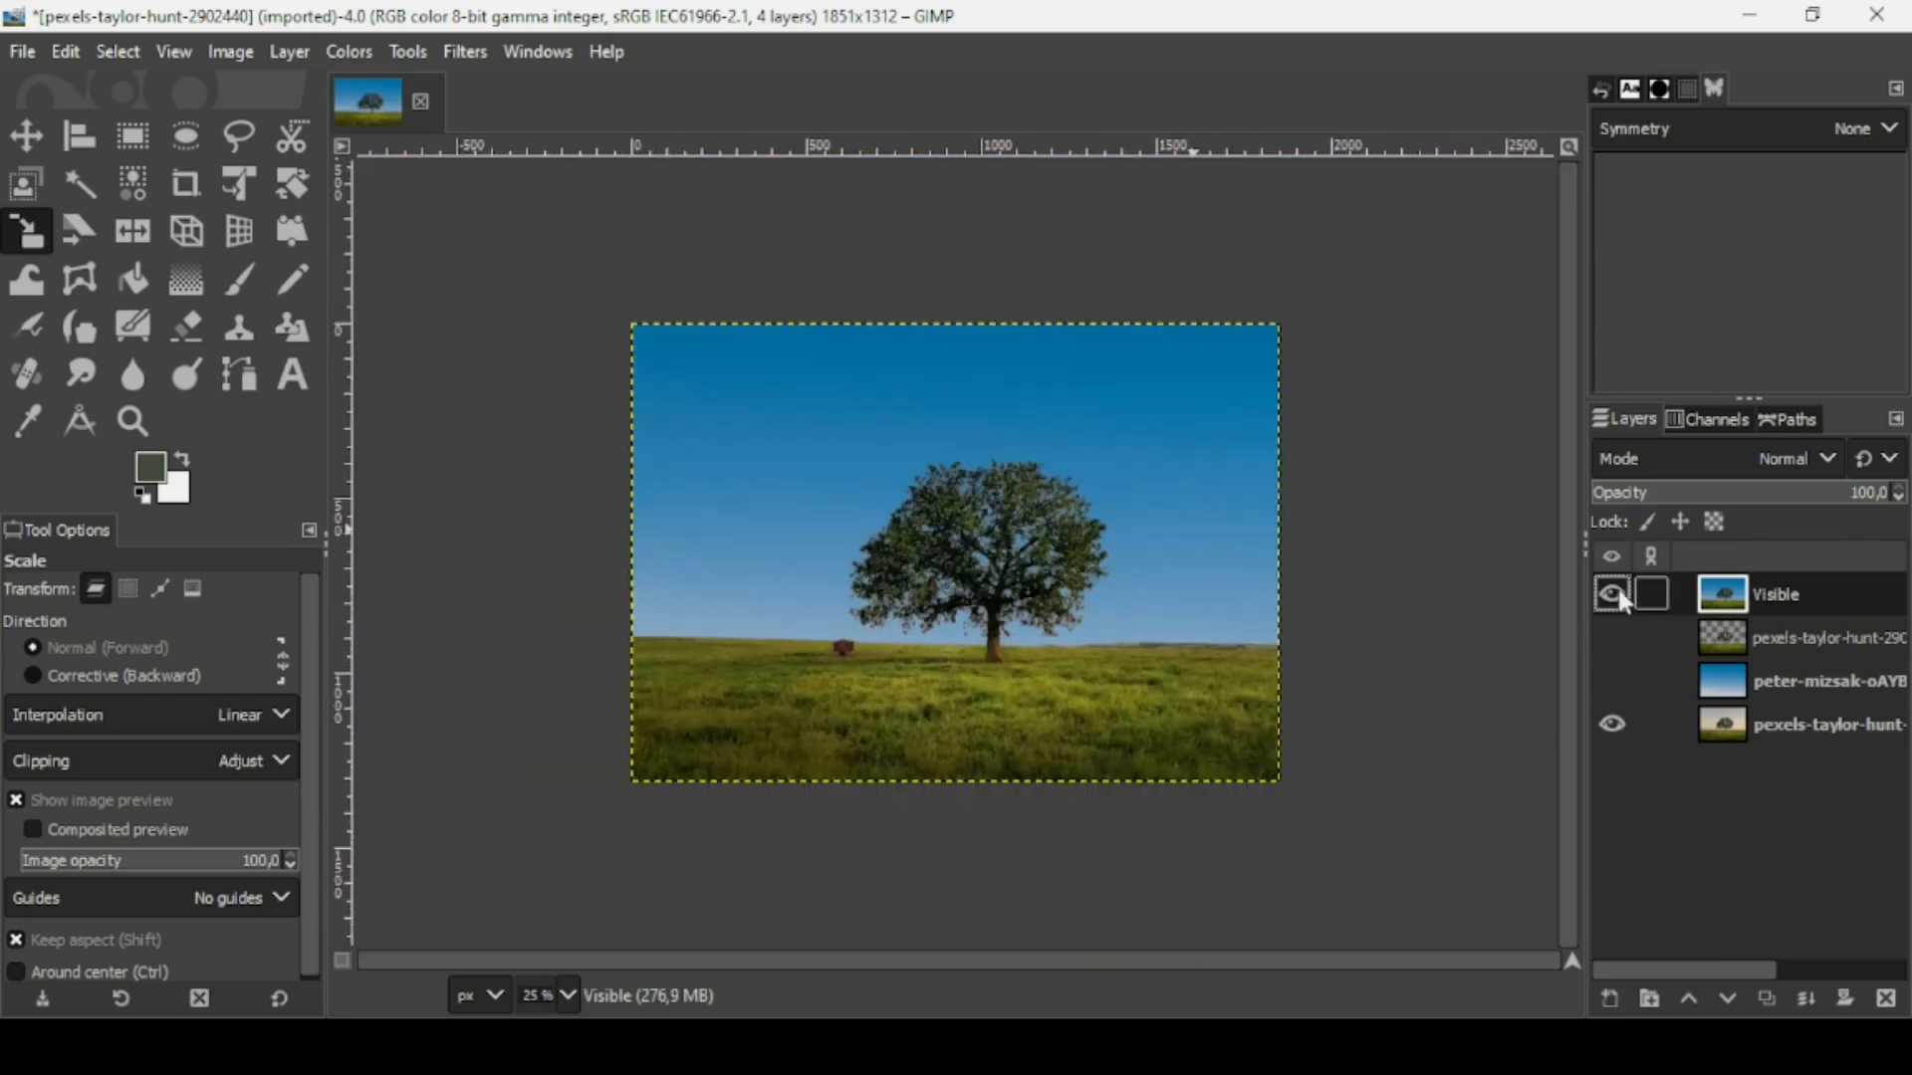
pyautogui.click(1613, 595)
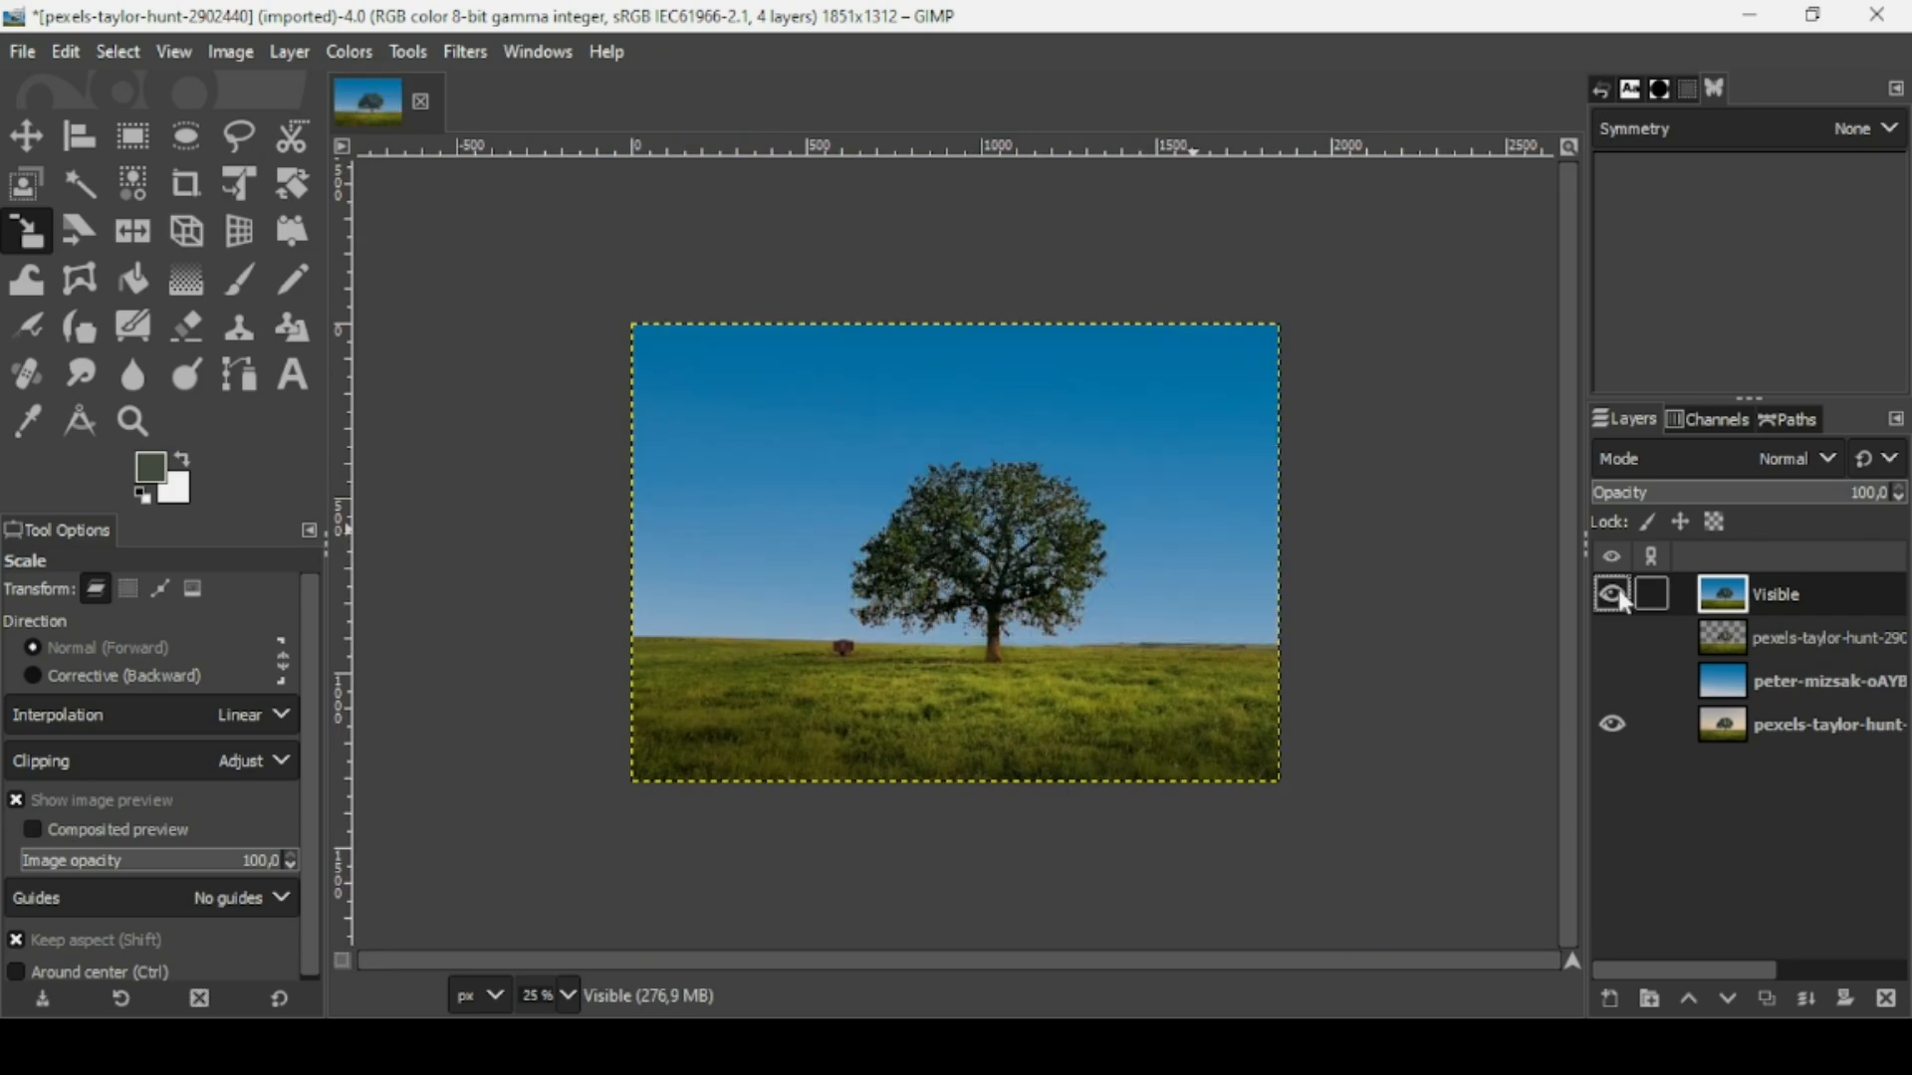